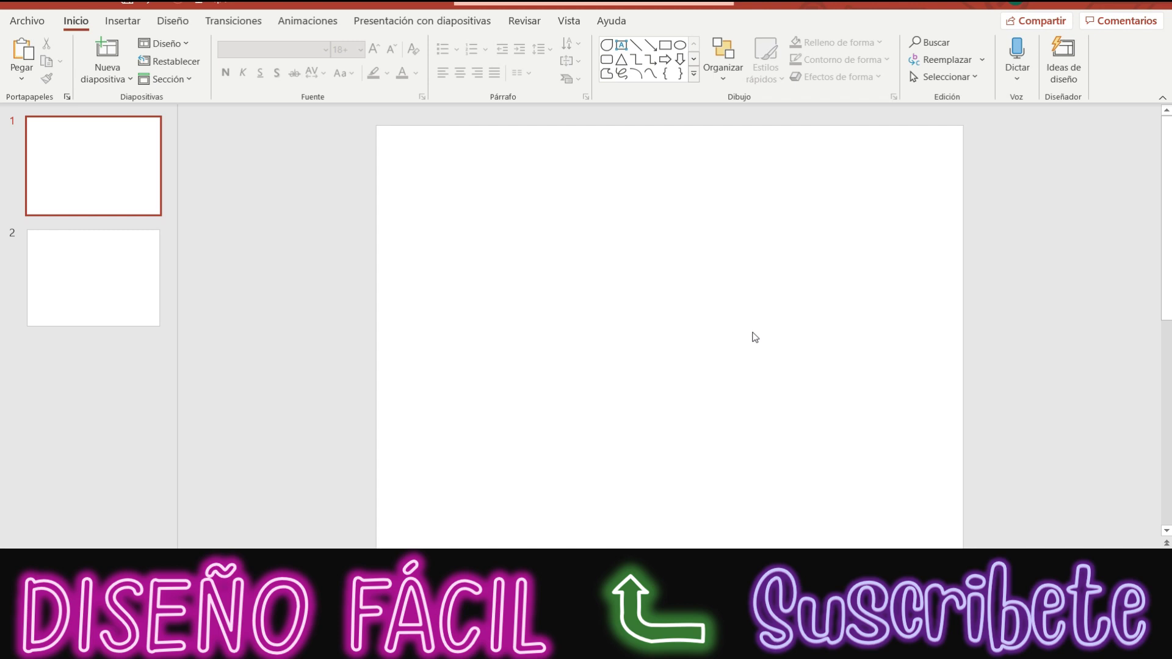
- Add a new slide 2, delete its title and content placeholders, then return to slide 1
left_click(101, 60)
left_click(529, 157)
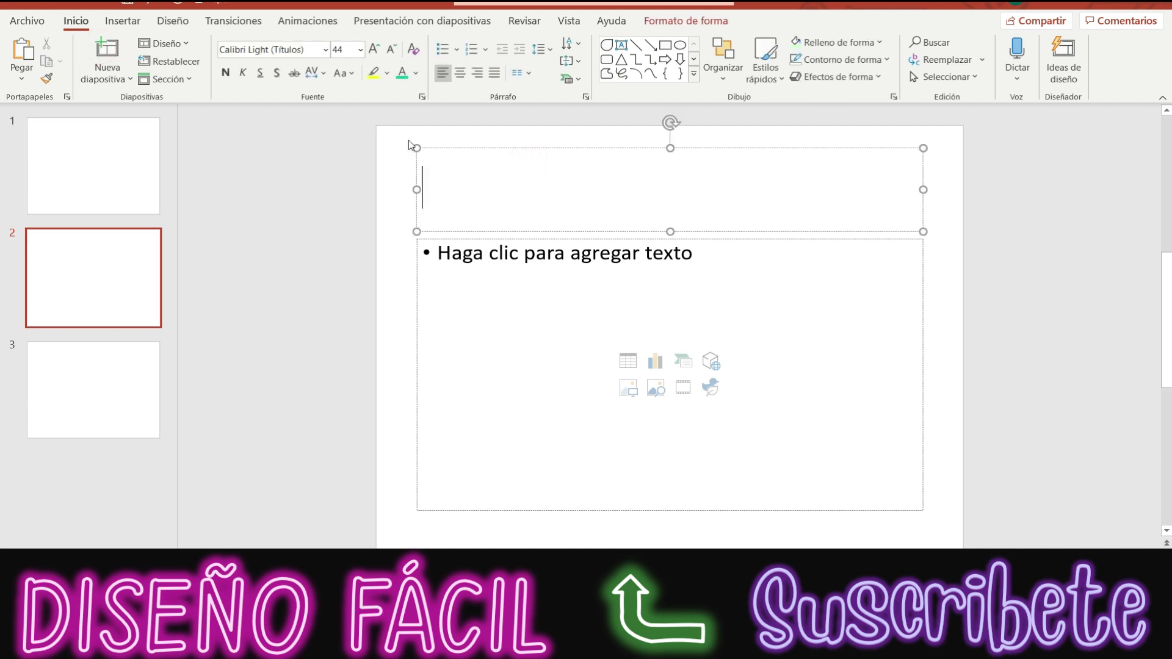
left_click_drag(417, 147, 557, 174)
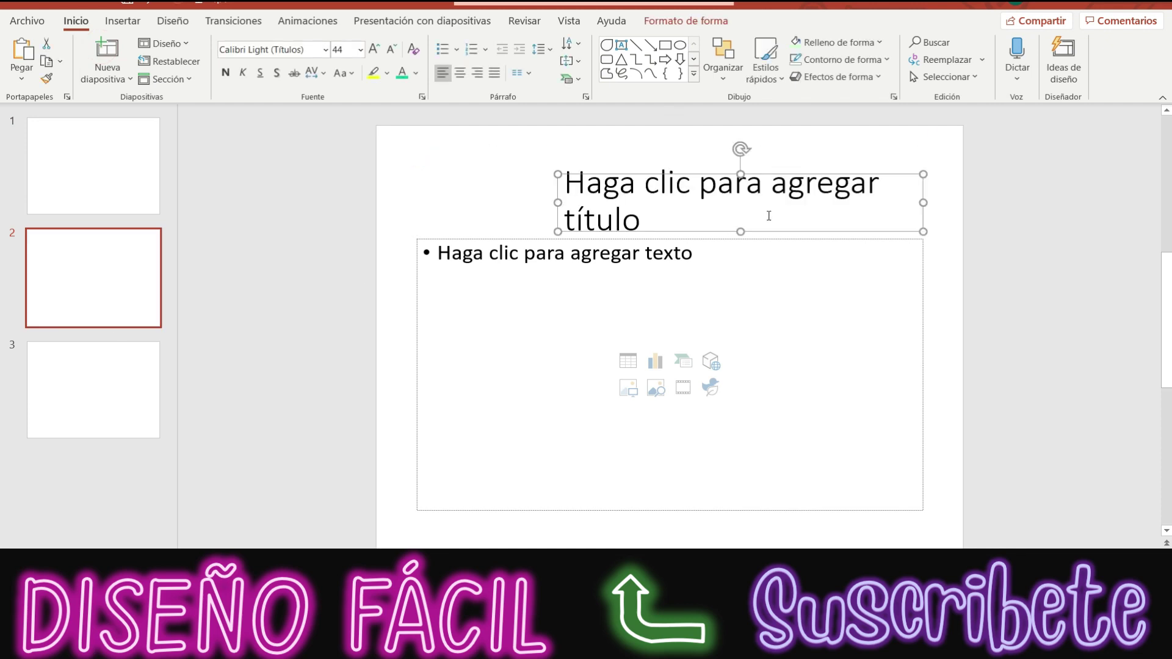
key("Delete")
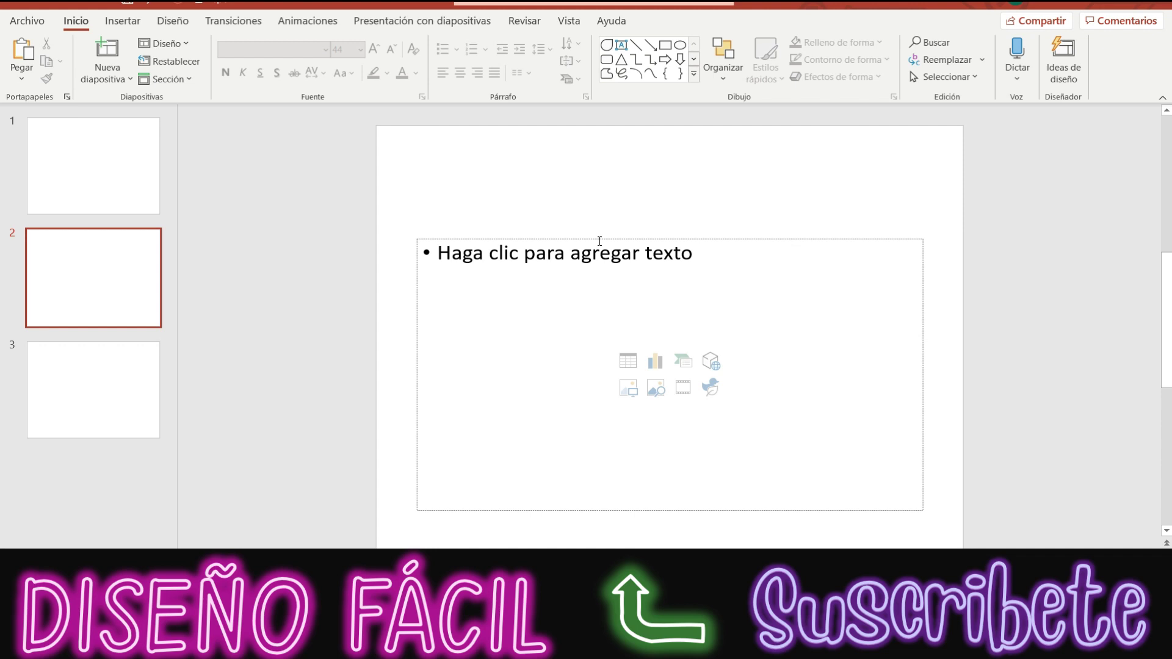
left_click(597, 244)
left_click_drag(531, 241, 545, 195)
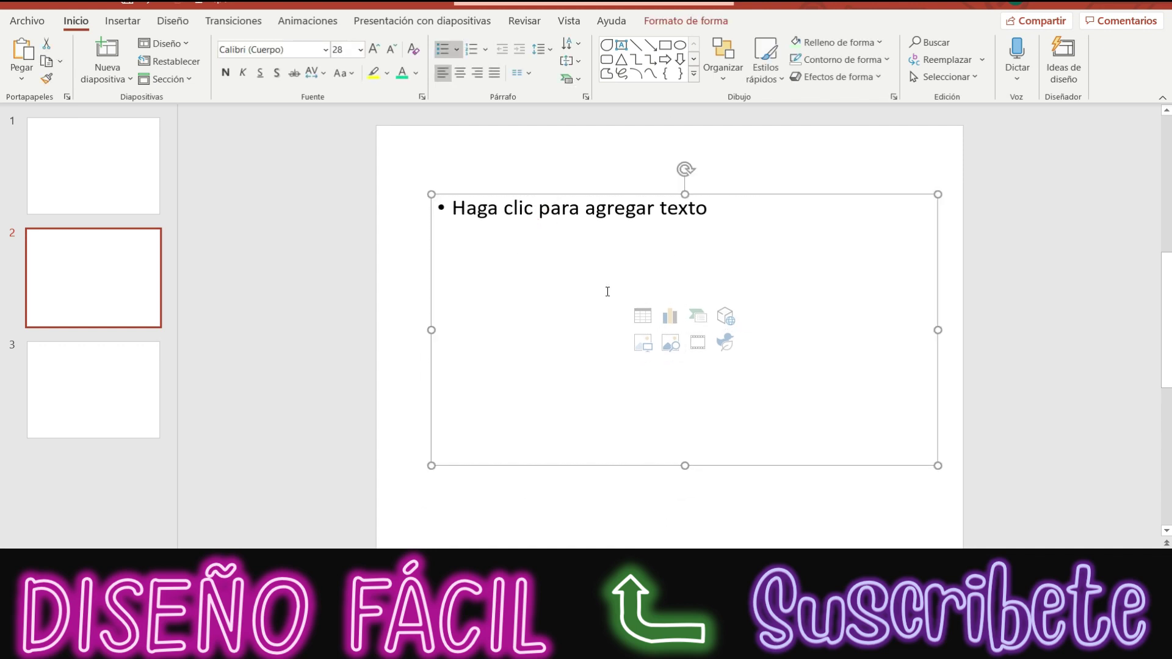
key("Delete")
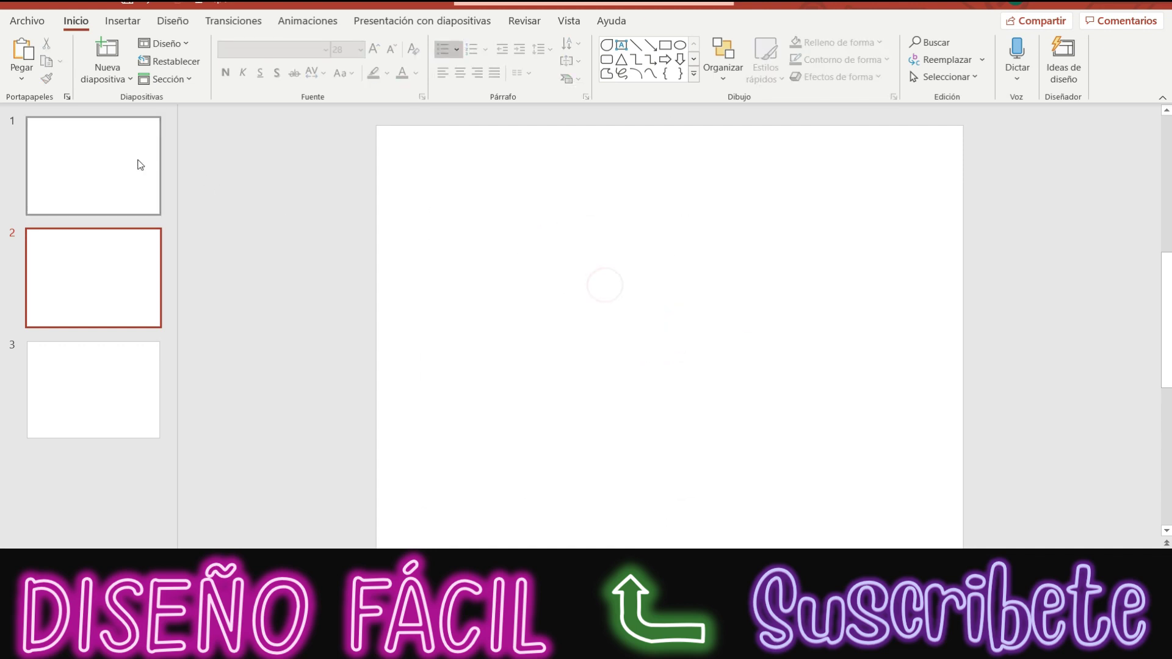
left_click(130, 160)
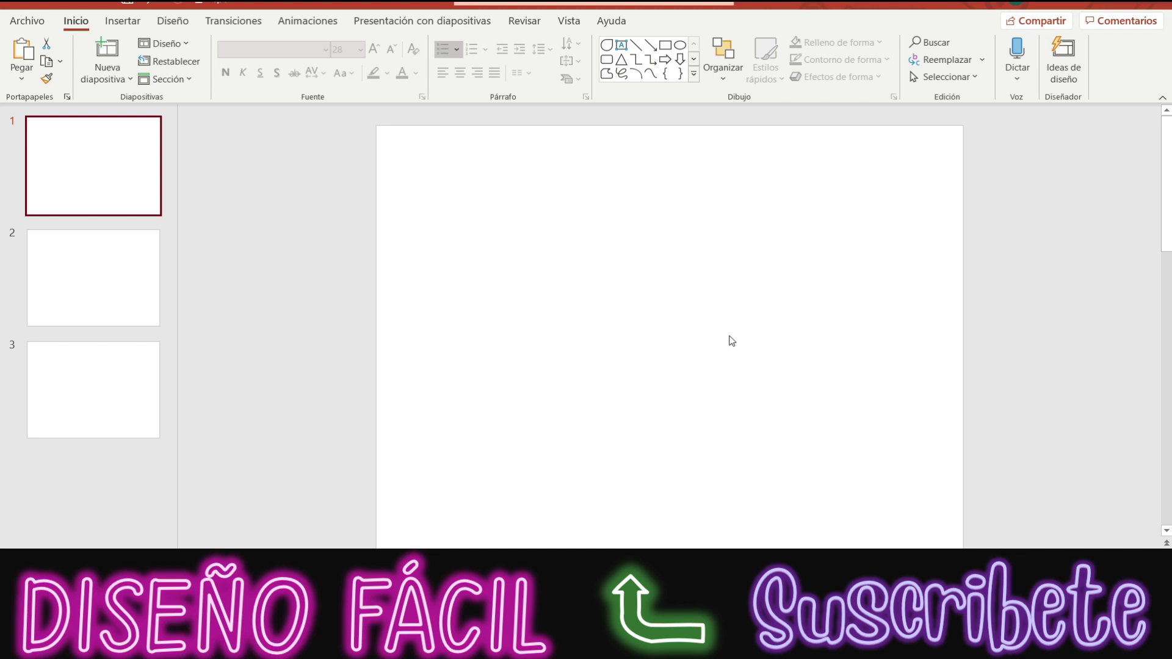
- Open Diseño > Tamaño de diapositiva > Personalizar and expand the slide size list
left_click(172, 21)
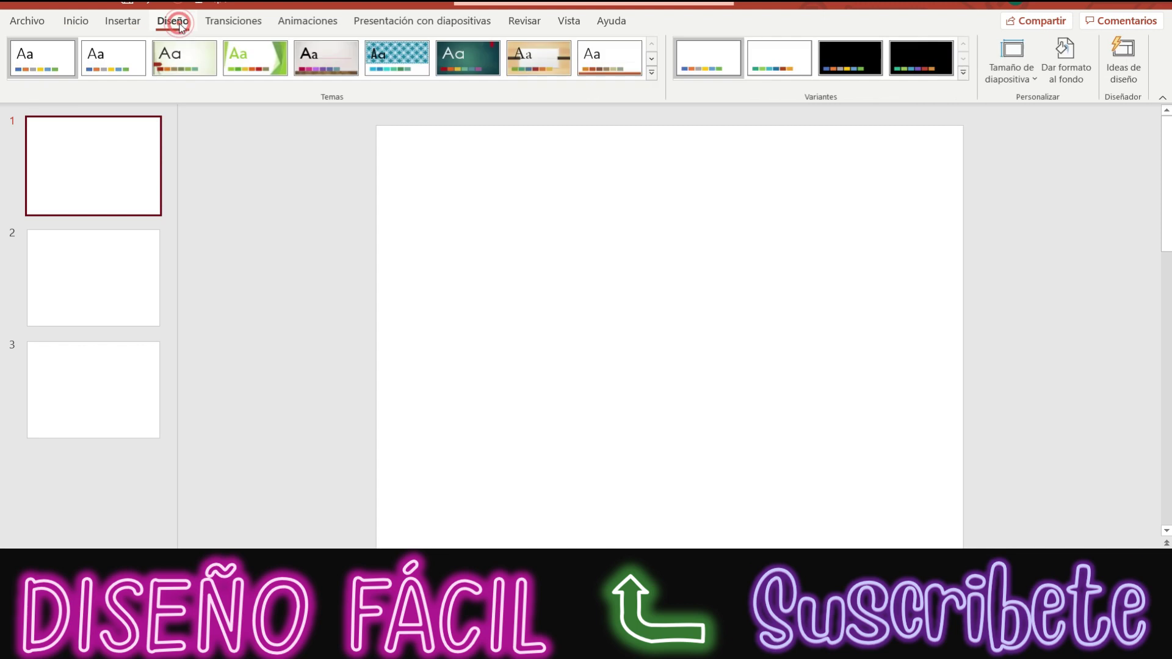
left_click(1017, 66)
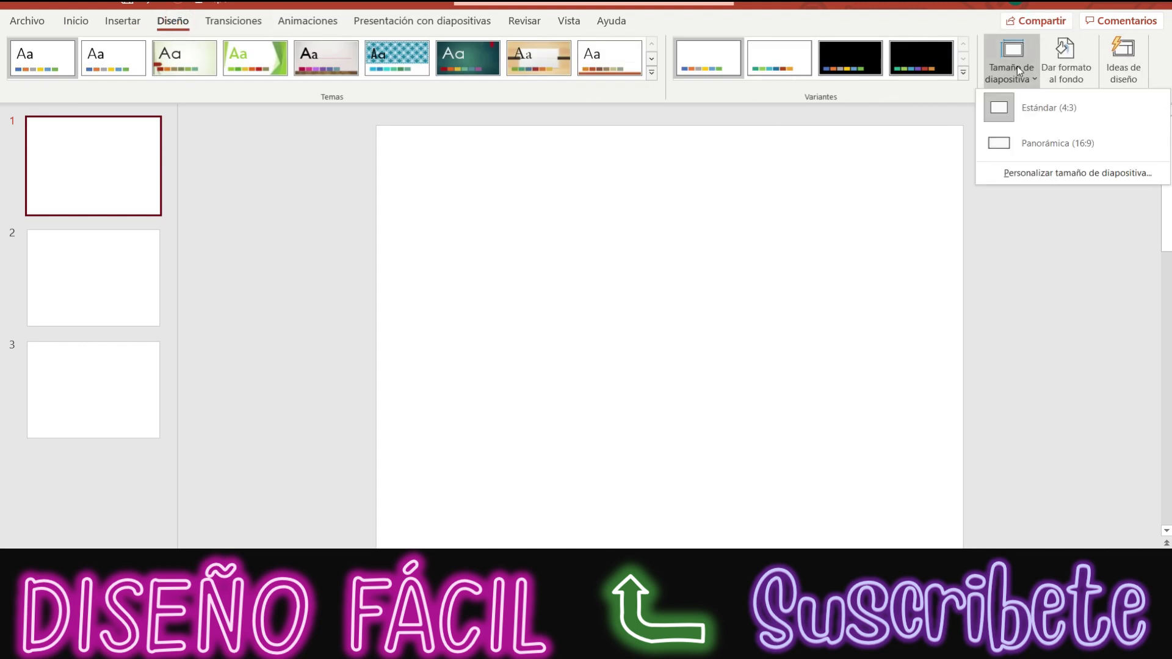
left_click(1019, 174)
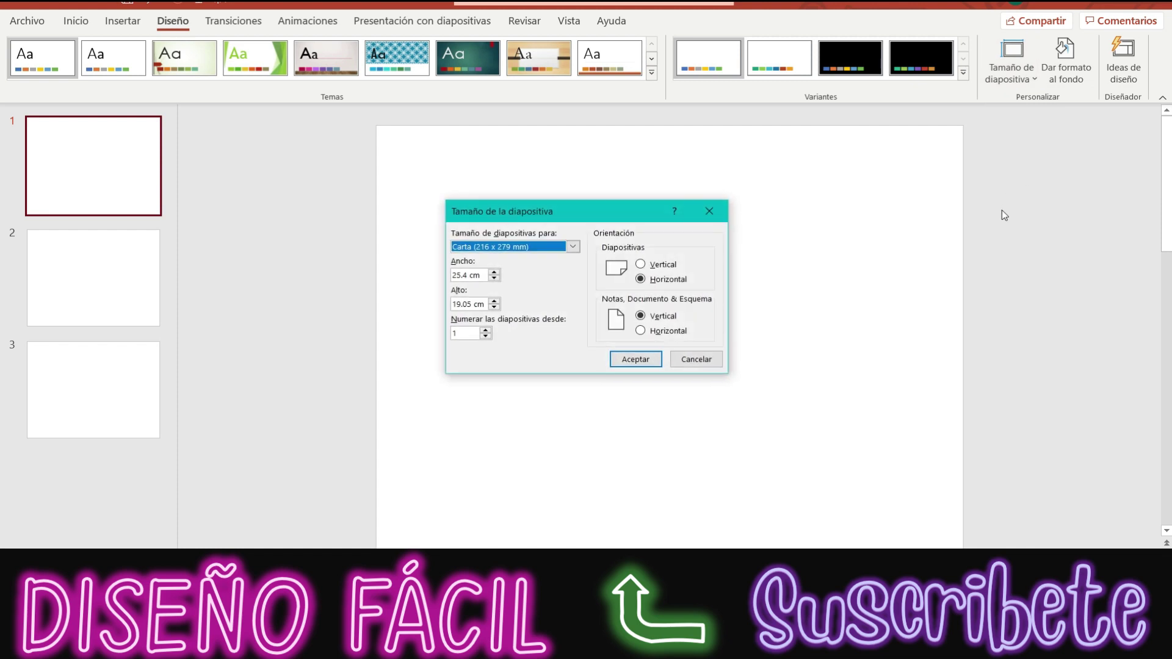
left_click(574, 247)
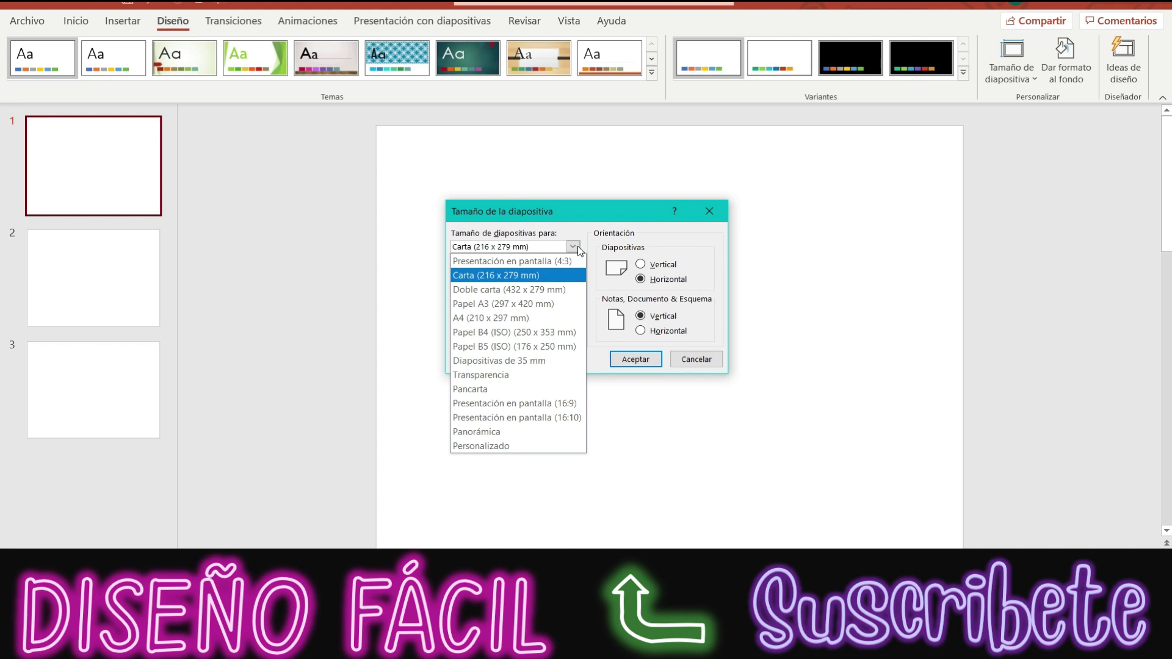
- Keep Carta size, switch slides to Vertical orientation, confirm, and choose Maximizar
left_click(557, 279)
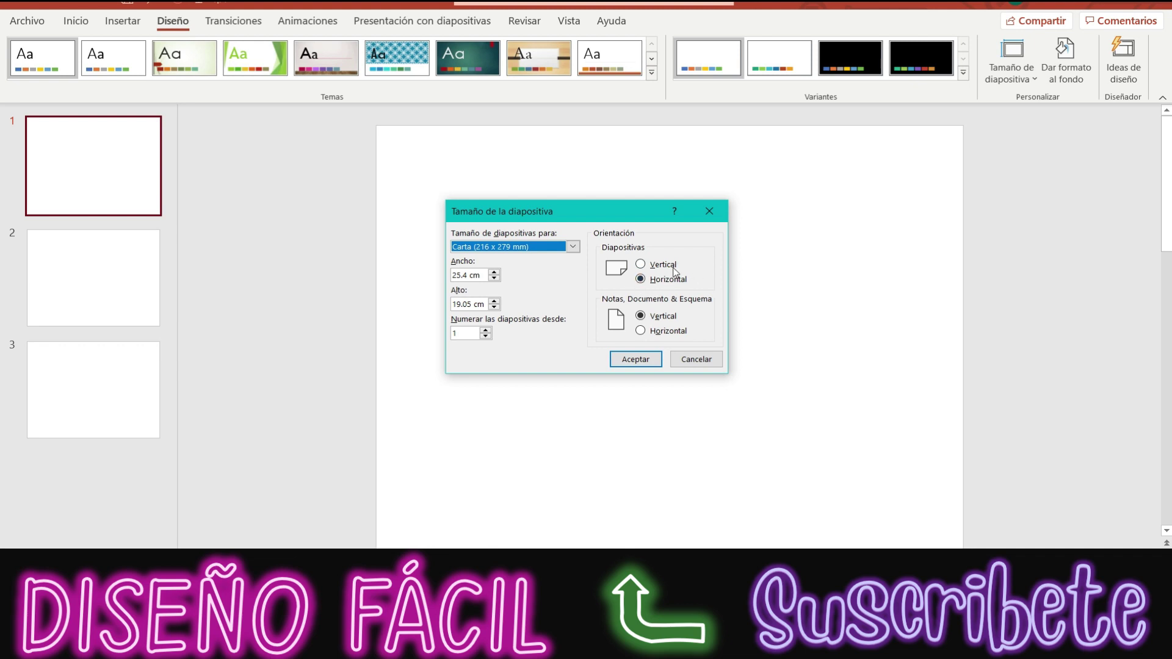
left_click(643, 267)
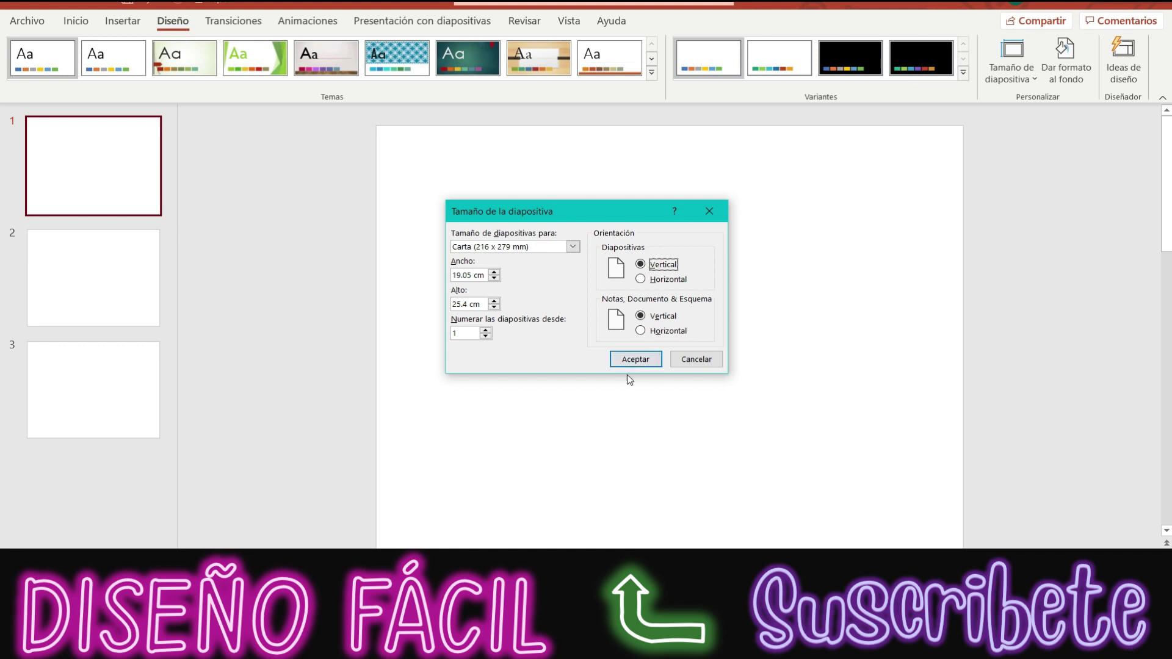
left_click(632, 357)
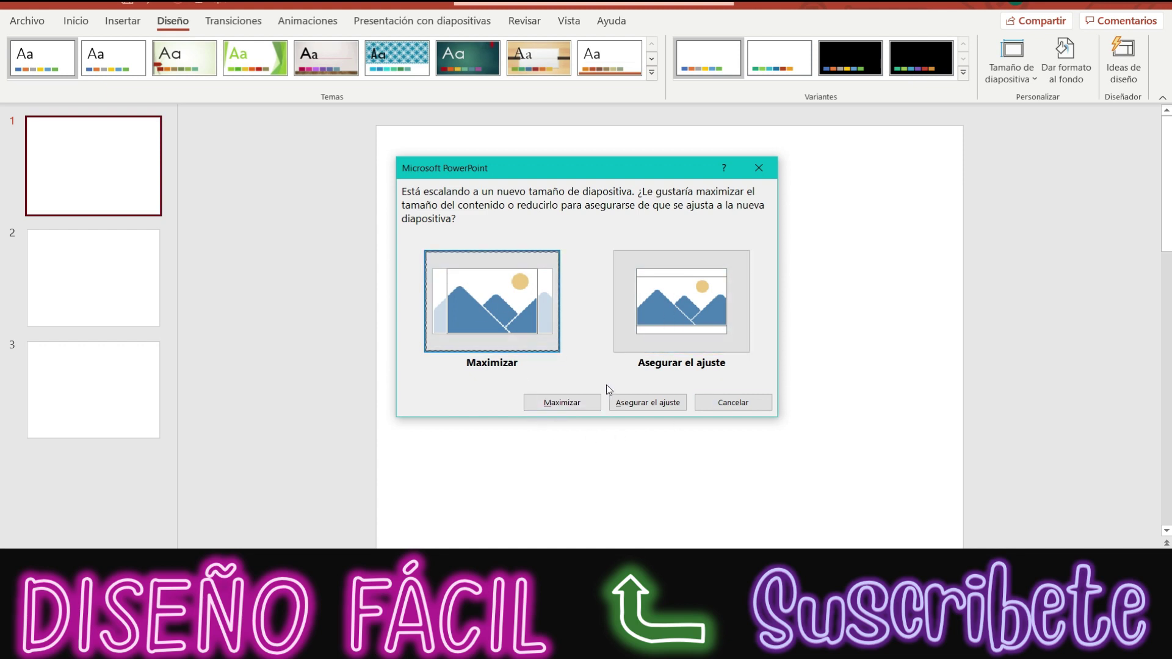
left_click(565, 405)
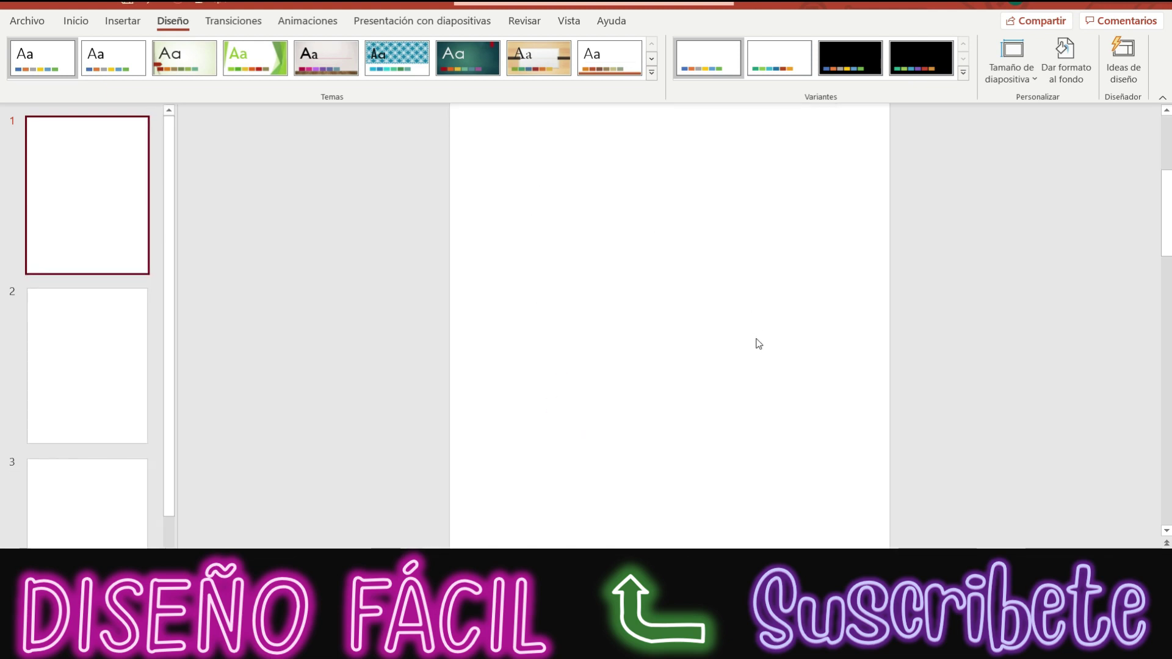
- Apply the maximized portrait size, then insert a text box on slide 1
left_click(271, 271)
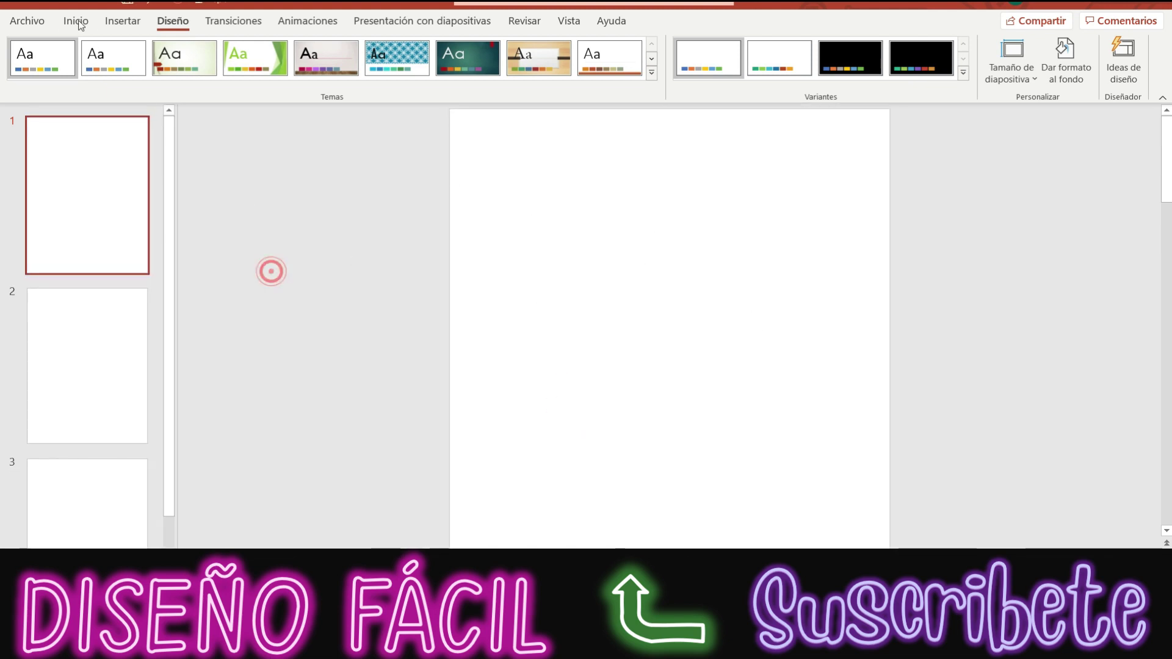
left_click(76, 21)
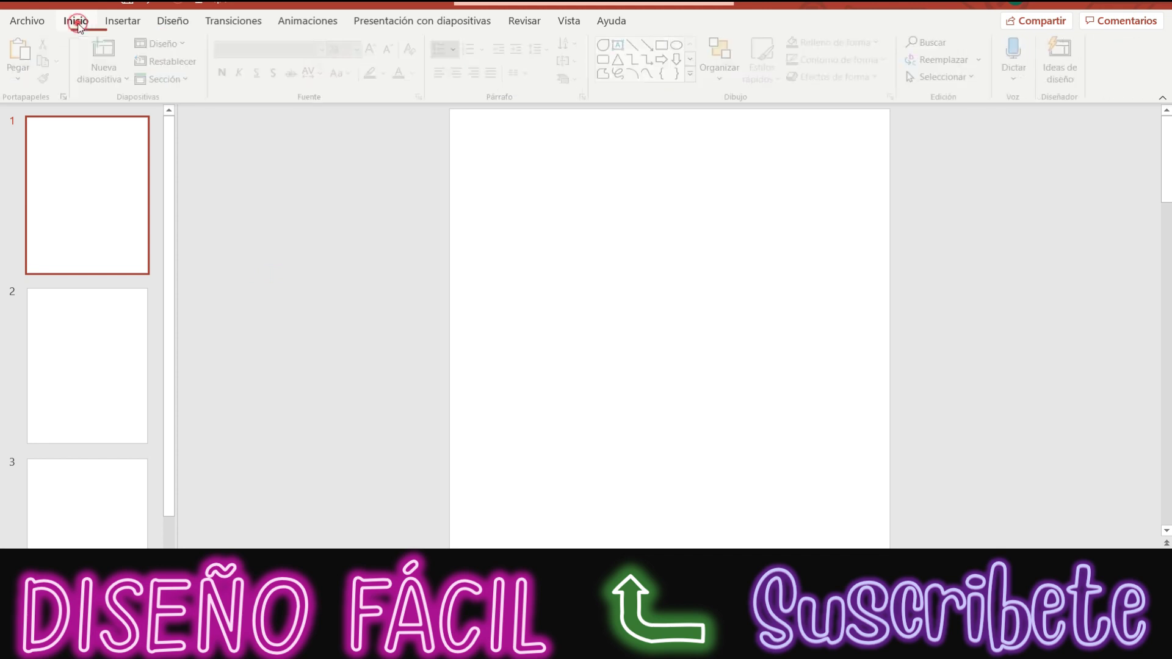
left_click(620, 44)
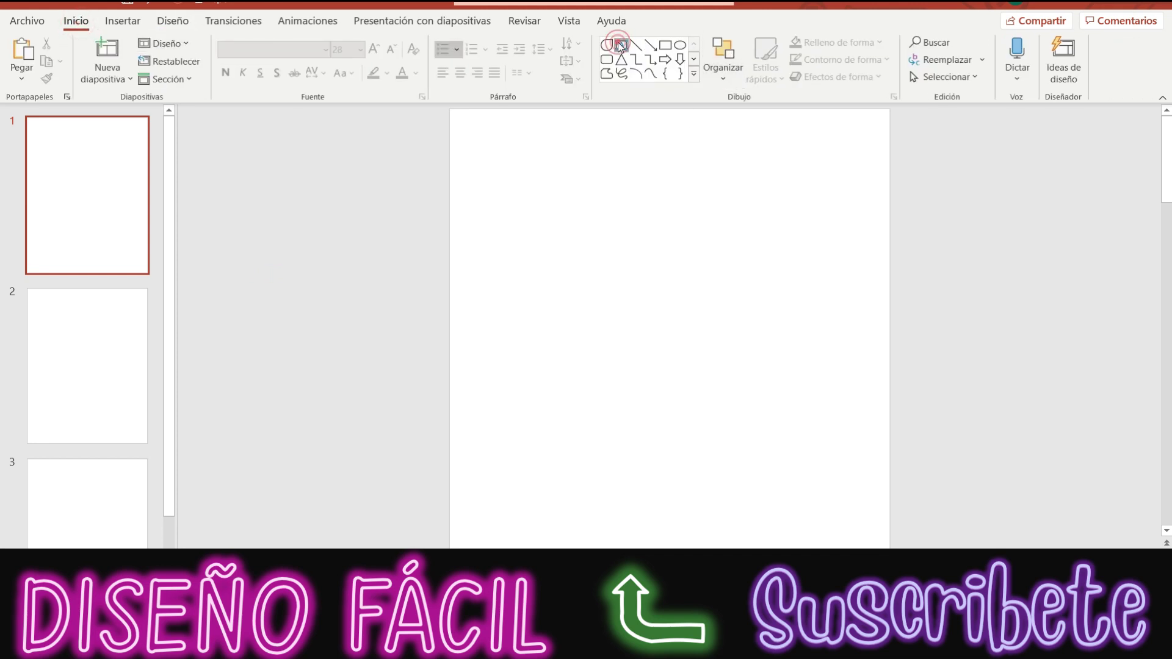
left_click(125, 22)
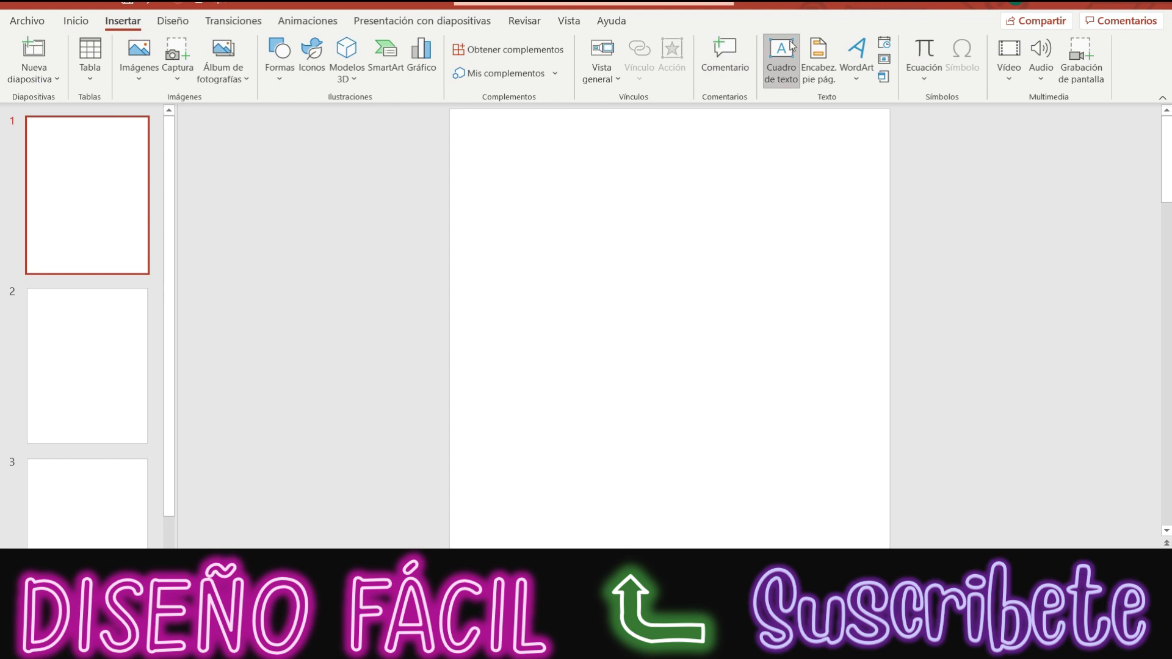
left_click(568, 211)
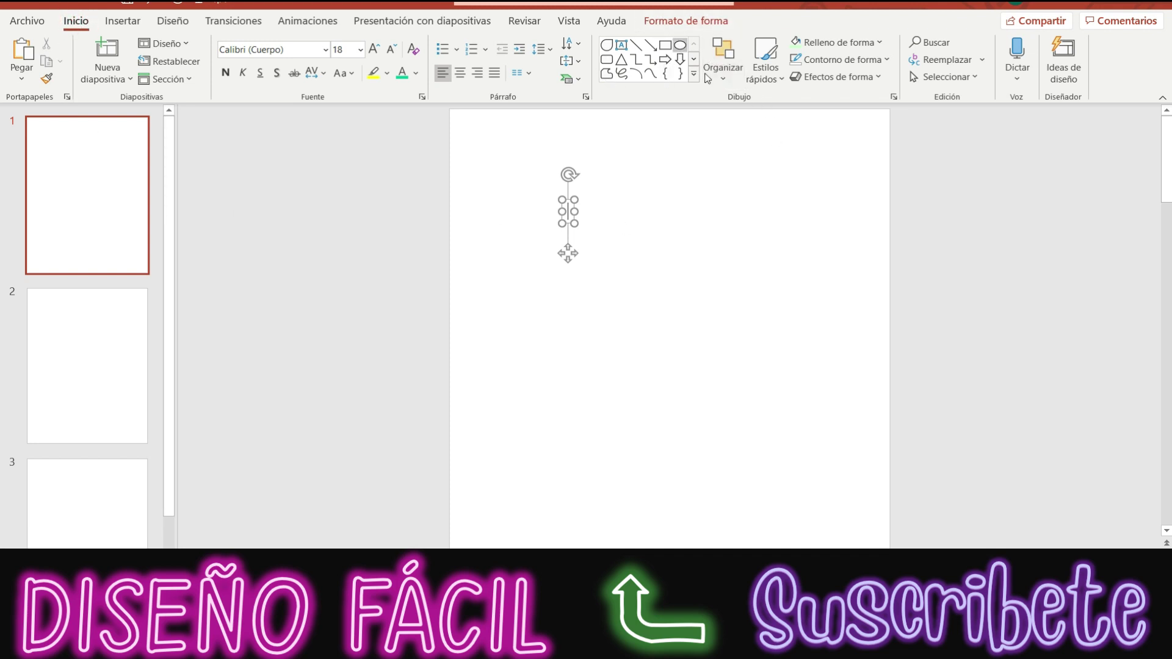
- Redraw the text box, leaving one empty text box near the top left of slide 1
left_click(693, 60)
left_click(694, 61)
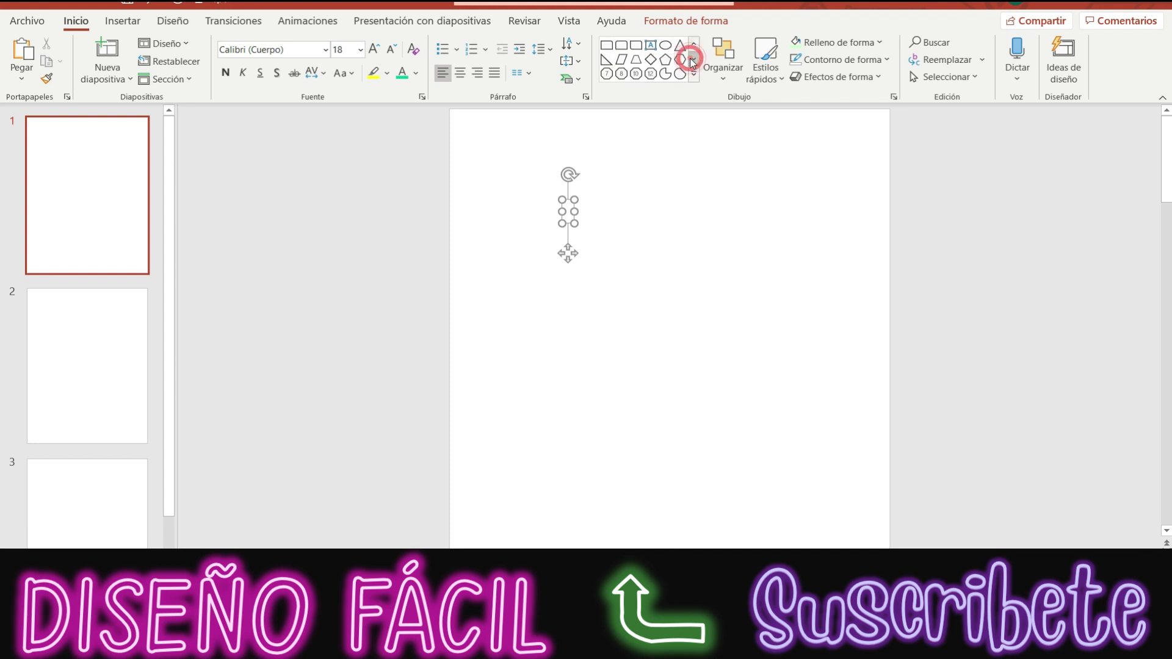
left_click(694, 47)
left_click(693, 46)
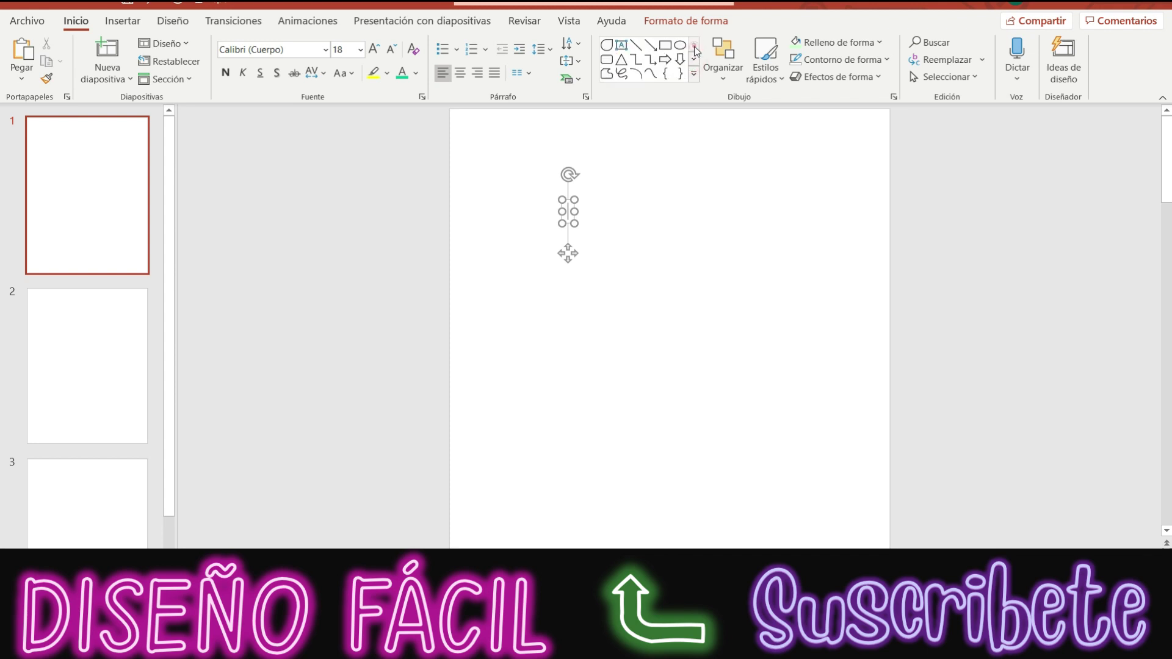
left_click(621, 46)
left_click(665, 171)
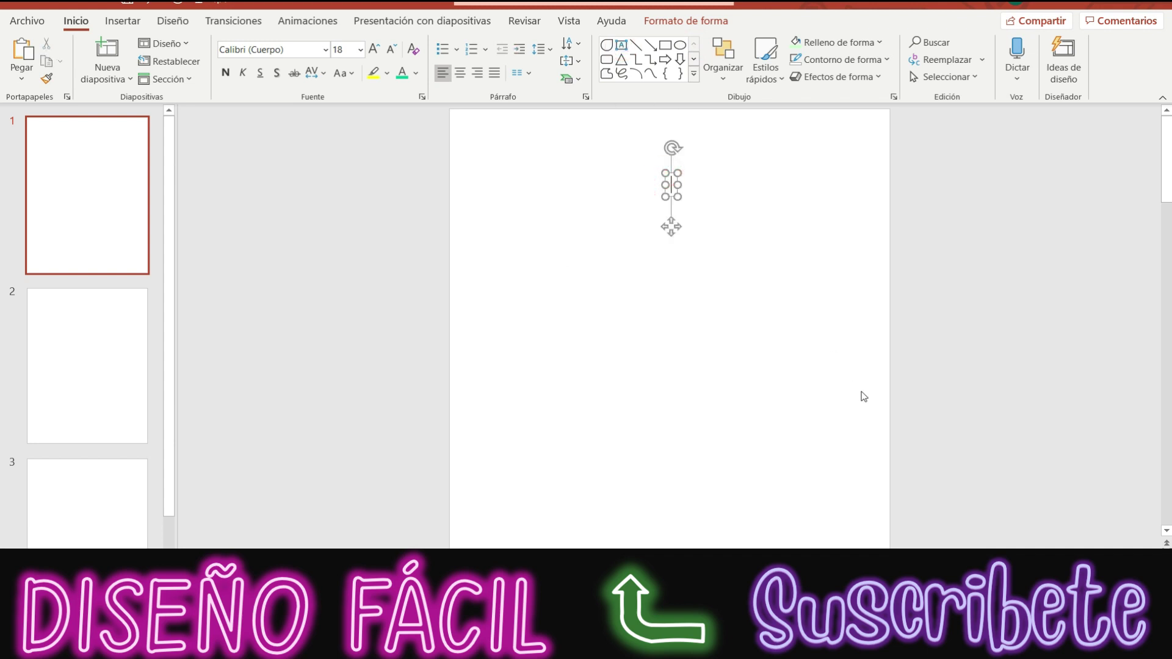
left_click(827, 356)
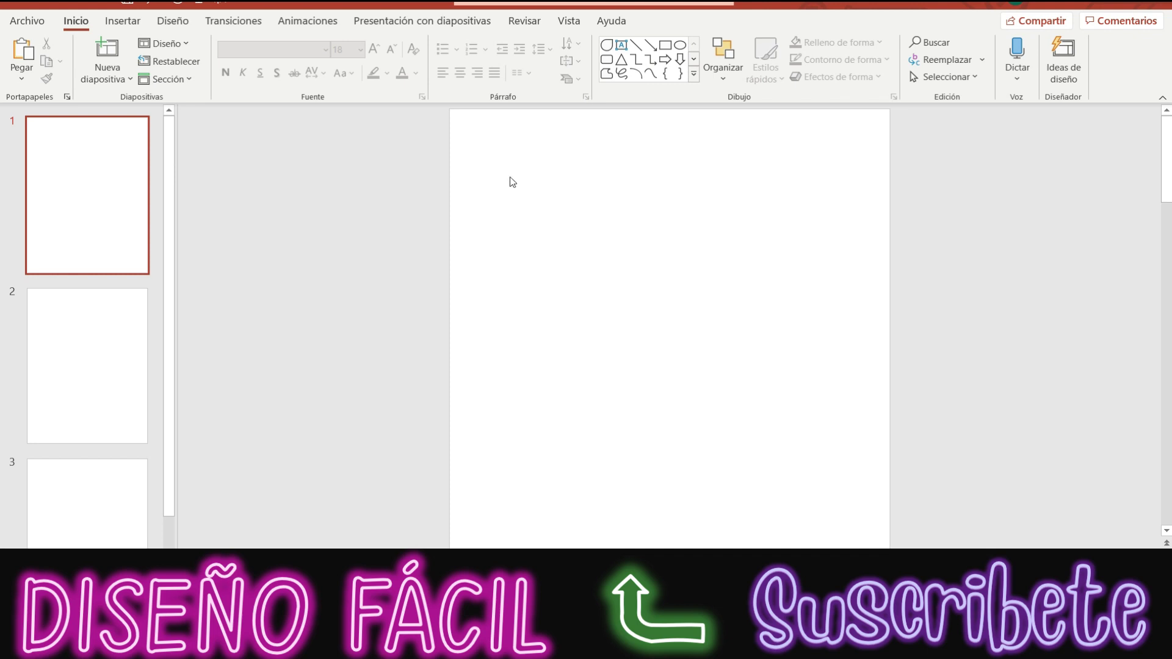
left_click(621, 45)
left_click(546, 207)
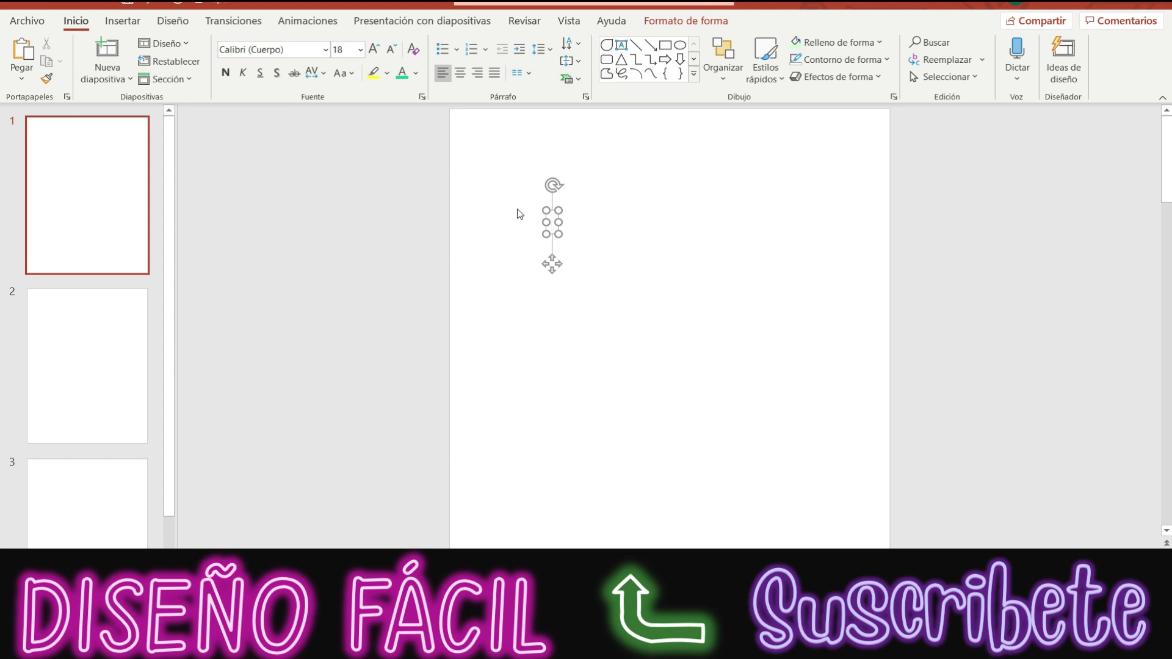
- Resize the text box and replace the test text with 'Preciosa'
mouse_move(558, 221)
left_mouse_down()
mouse_move(764, 237)
mouse_move(885, 263)
left_mouse_up()
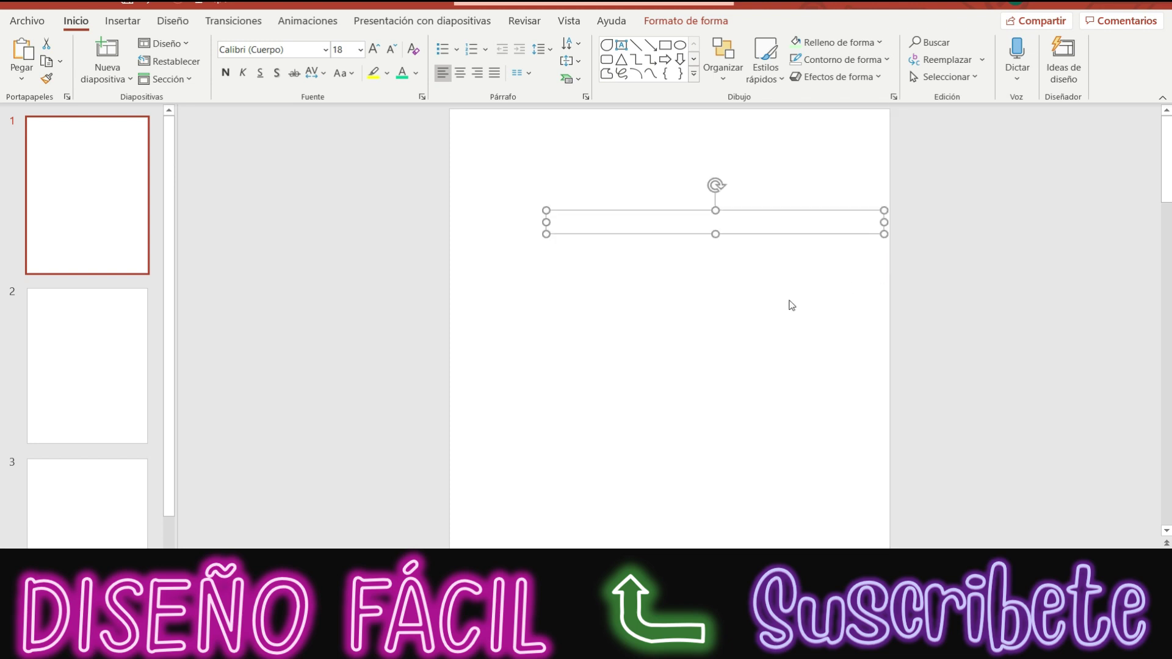
left_click(631, 225)
left_click_drag(551, 221, 558, 219)
type("vgjhjbkkñlklñ.kl{ñ")
left_click(890, 220)
left_click_drag(891, 220, 672, 230)
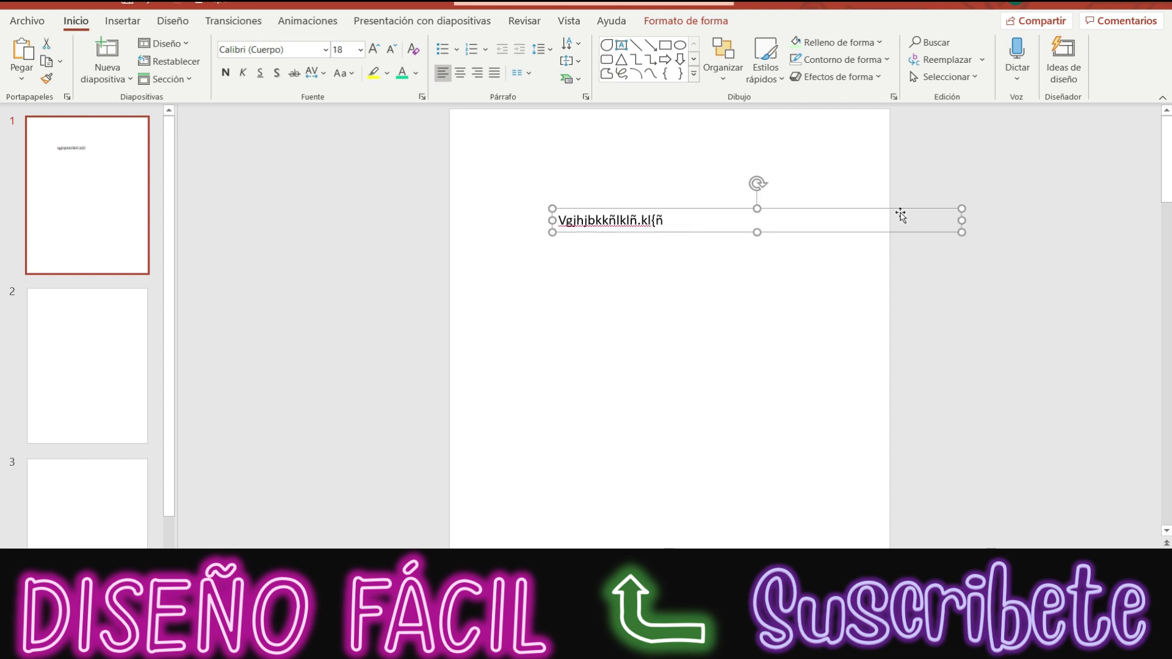
left_click_drag(756, 233, 744, 344)
left_click_drag(963, 220, 825, 247)
left_click_drag(760, 221, 501, 234)
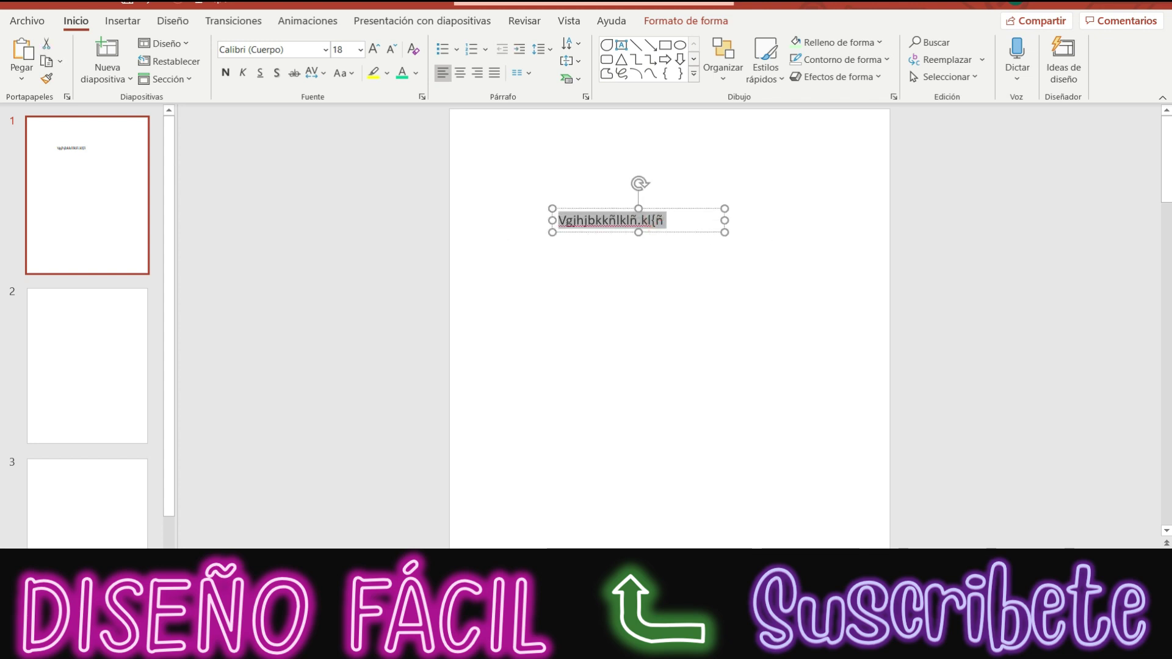
key("BackSpace")
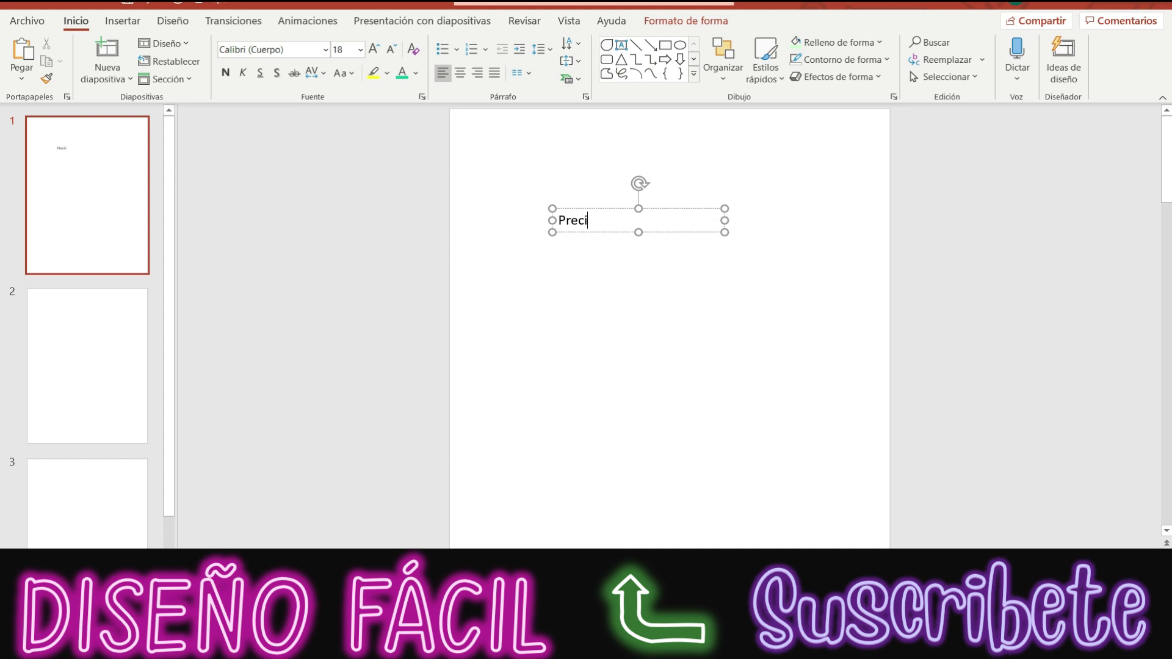
type("Preciosa")
left_click_drag(609, 220, 552, 219)
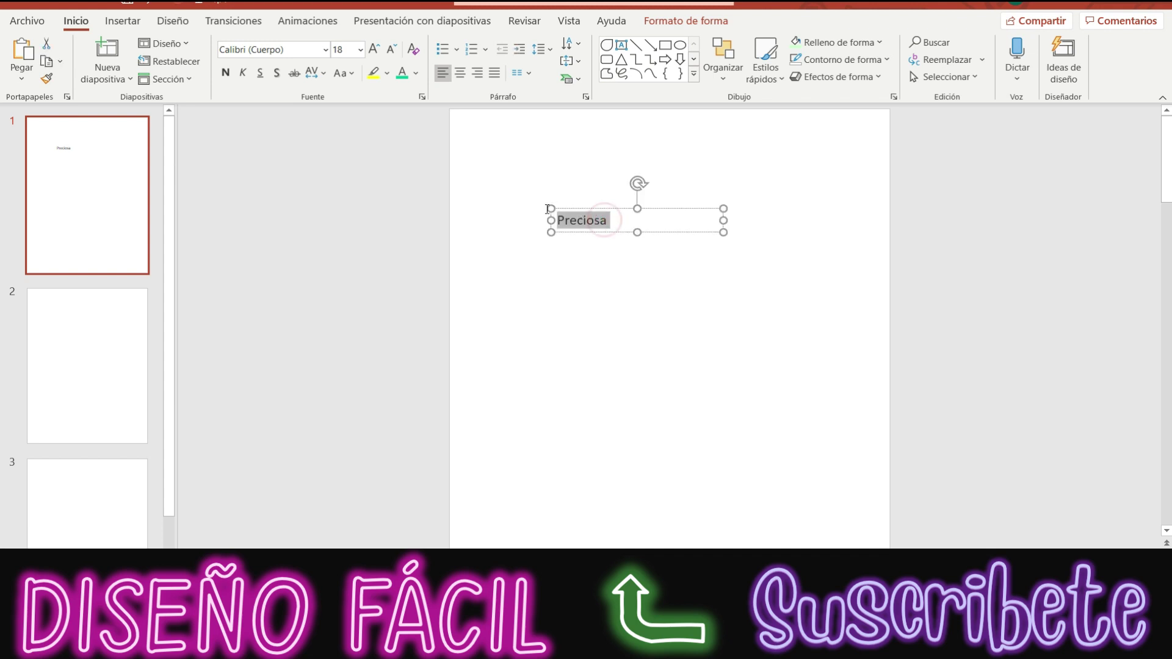
- Enlarge Preciosa to 54 pt and move it to the top centre of the slide
left_click(374, 49)
left_click(374, 49)
left_click(374, 49)
left_click(374, 49)
left_click(374, 48)
left_click(374, 49)
left_click(374, 49)
left_click(374, 49)
left_click(374, 49)
mouse_move(613, 211)
left_mouse_down()
mouse_move(703, 375)
mouse_move(645, 123)
mouse_move(660, 155)
left_mouse_up()
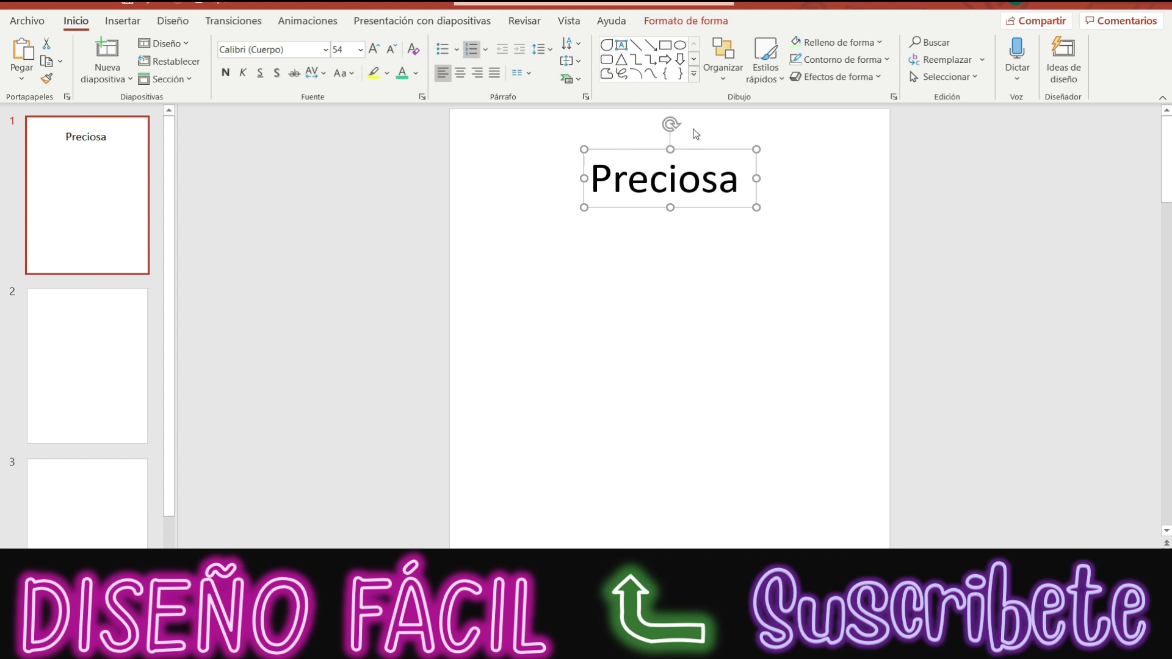
- Select Preciosa and browse the font list previews down toward Gumboots DEMO
double_click(601, 172)
left_click(326, 50)
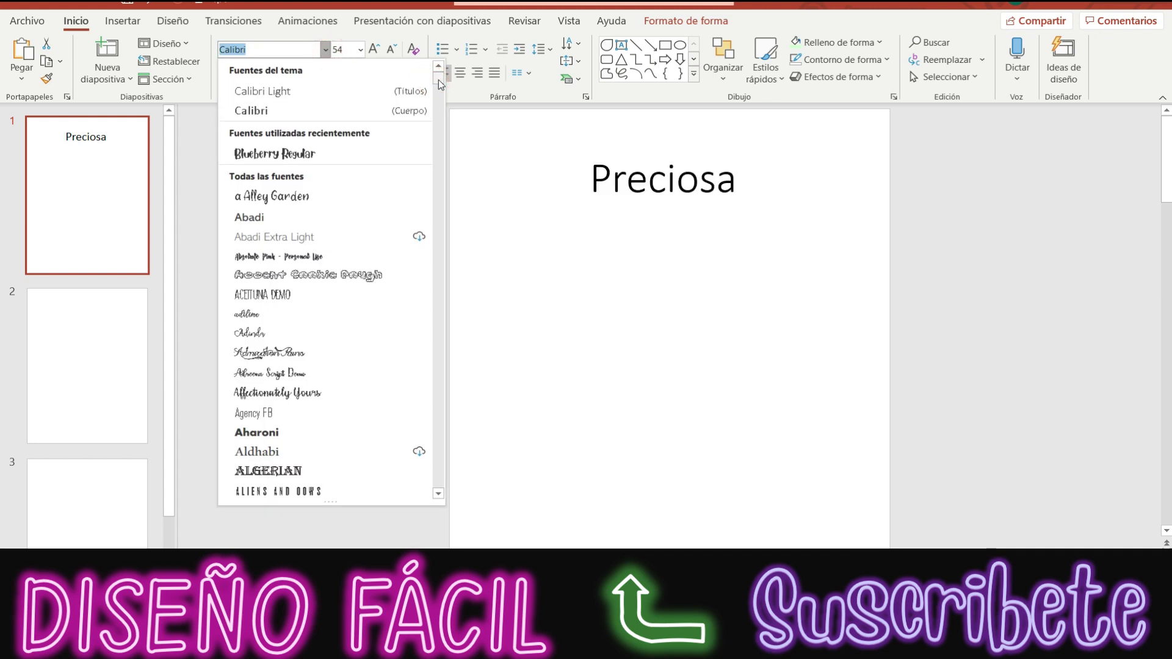
left_click_drag(438, 80, 437, 168)
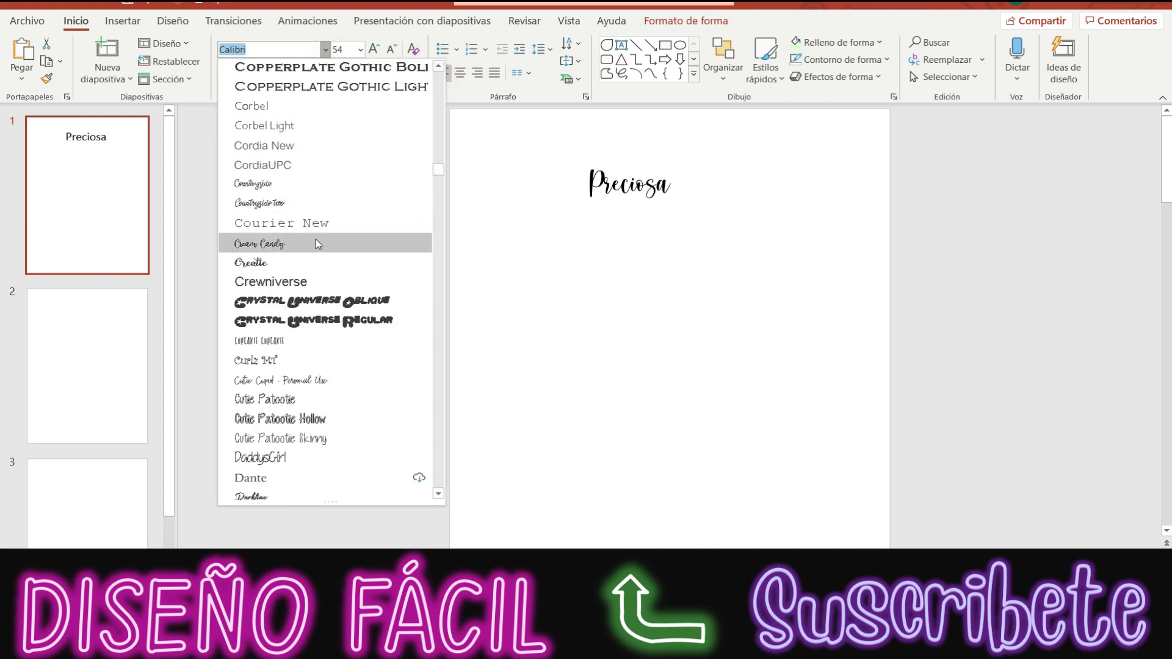
scroll(306, 255, "down", 4)
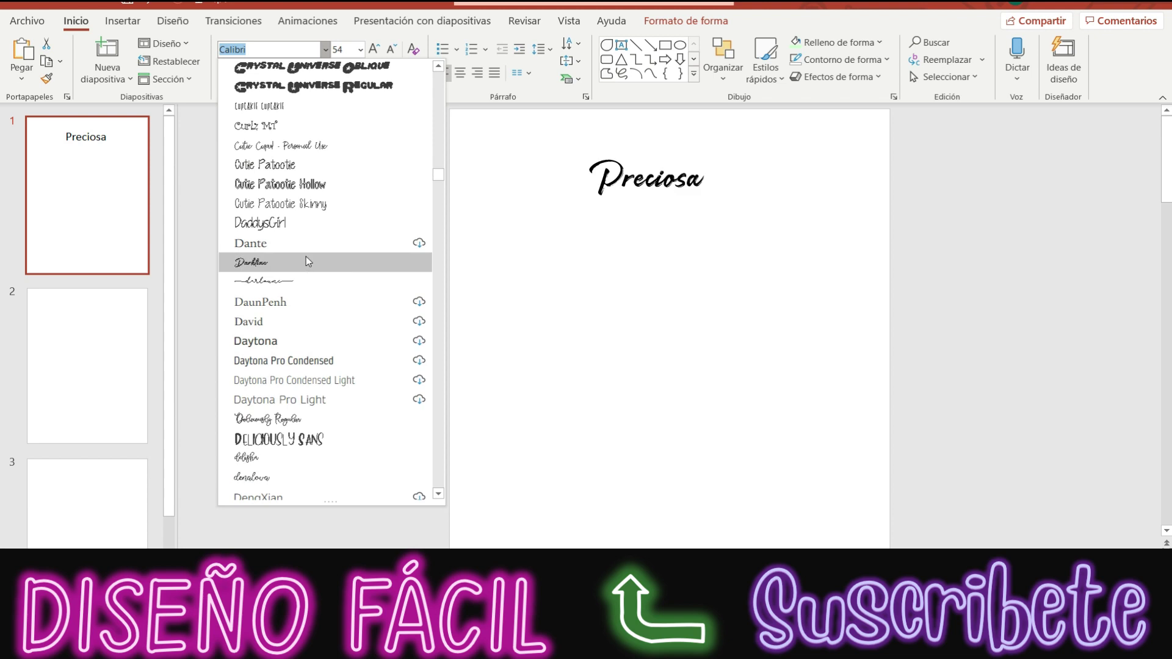
scroll(306, 261, "down", 5)
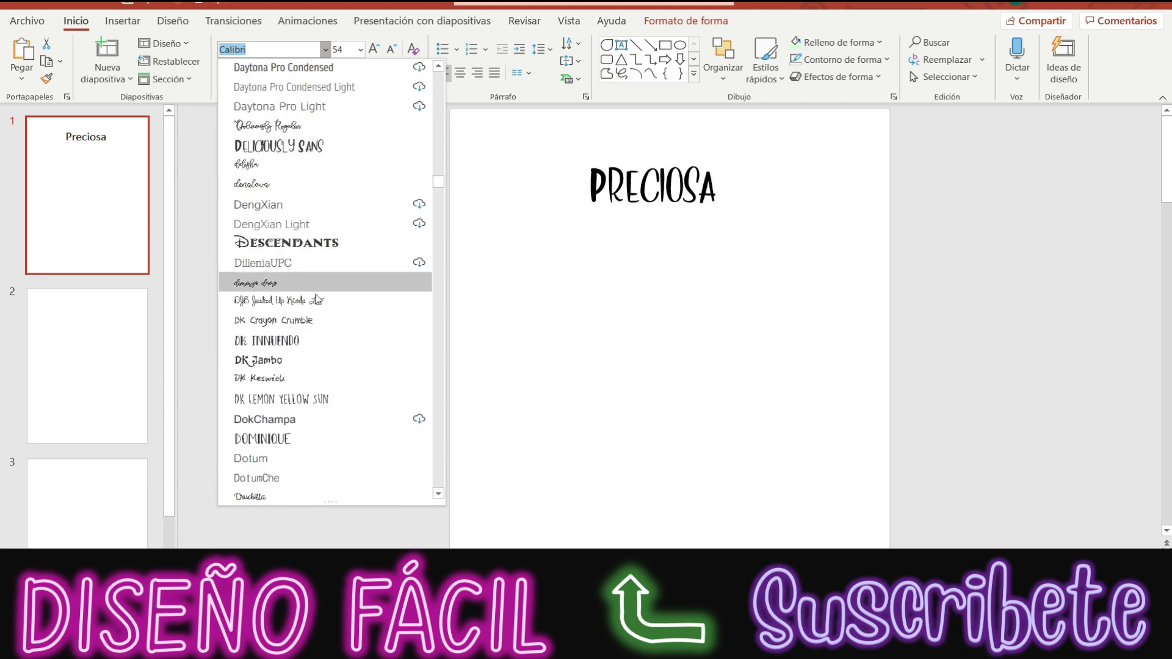
scroll(317, 302, "down", 5)
scroll(320, 306, "down", 4)
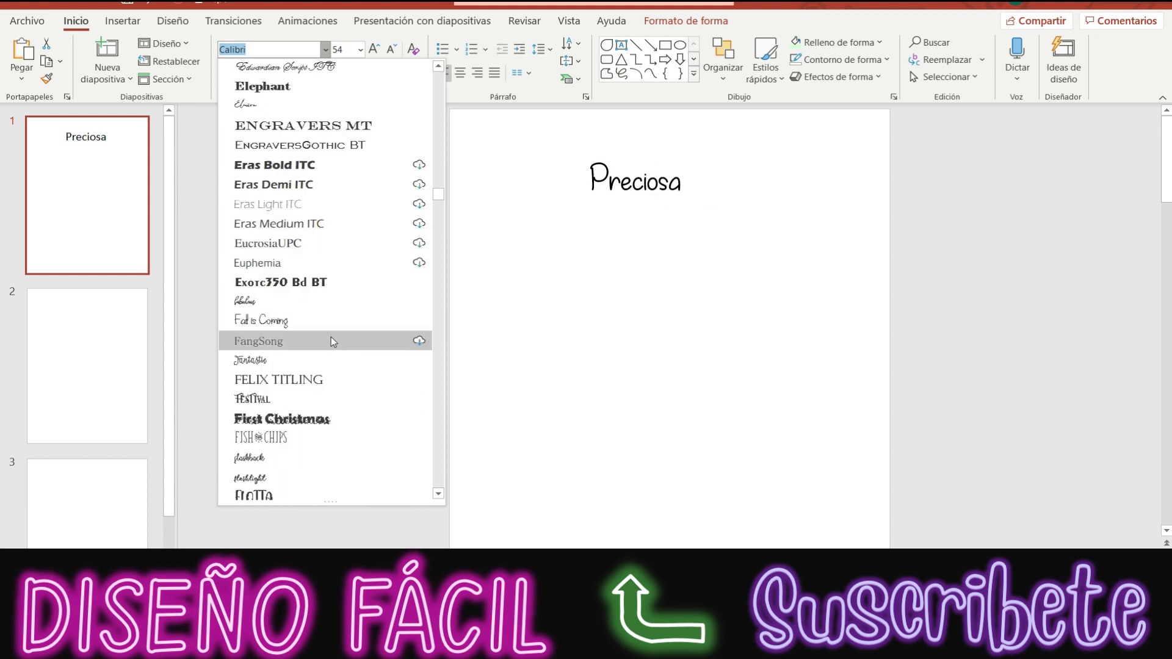
scroll(331, 340, "down", 5)
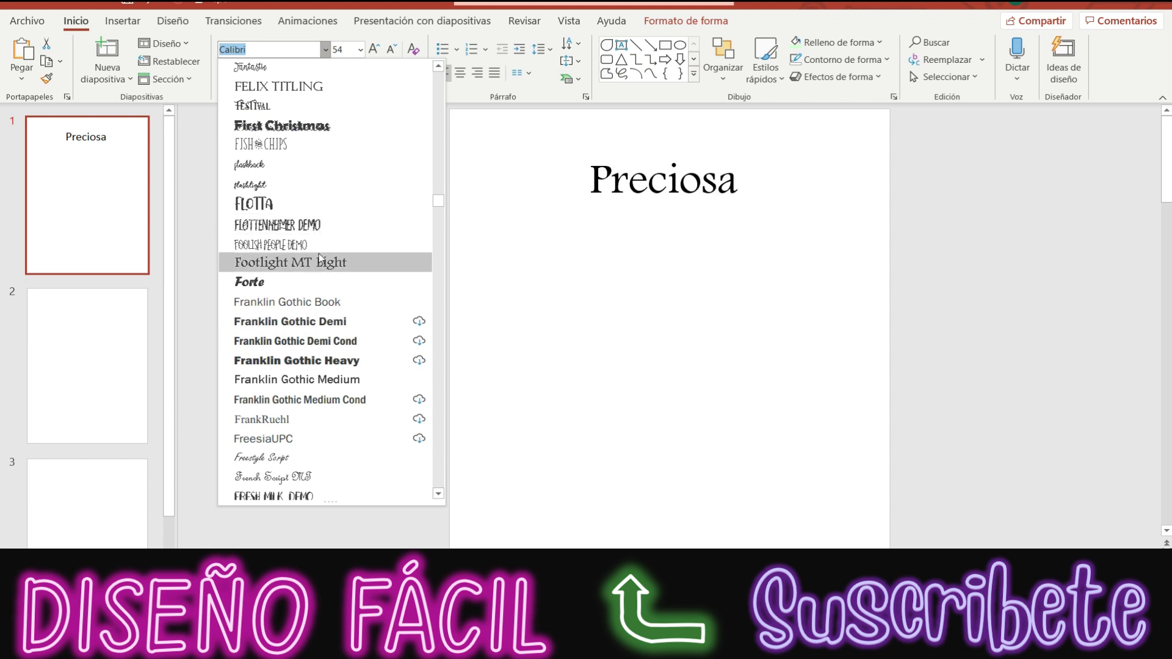
scroll(321, 262, "down", 4)
scroll(327, 269, "down", 4)
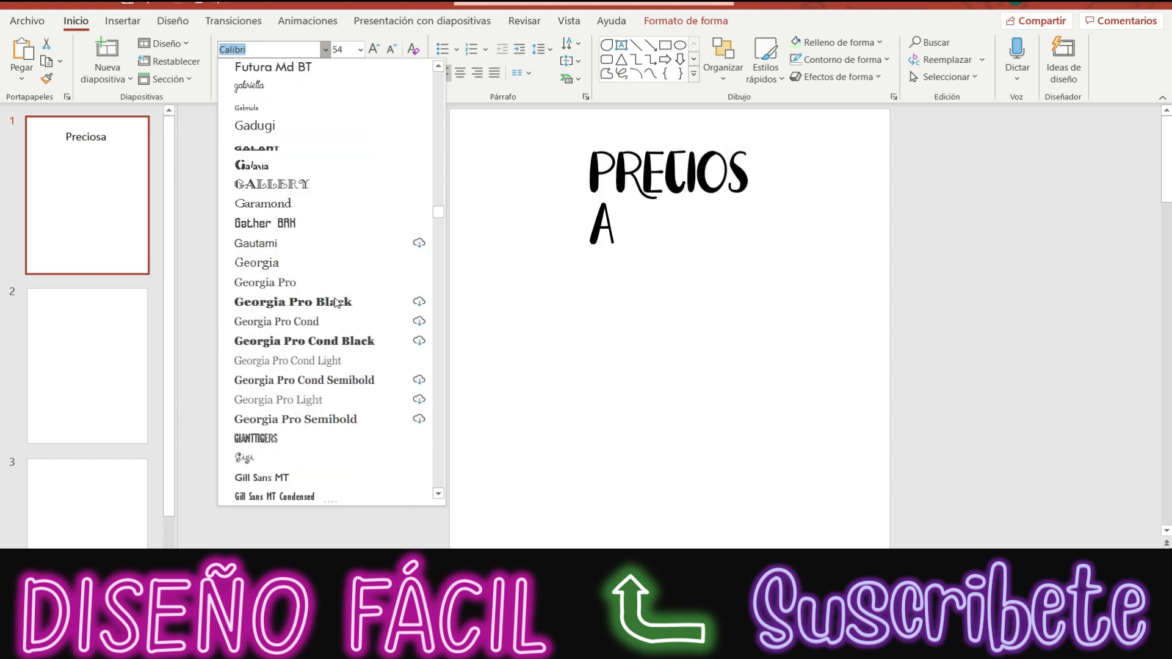
scroll(305, 261, "down", 3)
scroll(306, 262, "down", 3)
scroll(302, 257, "down", 2)
scroll(302, 257, "down", 1)
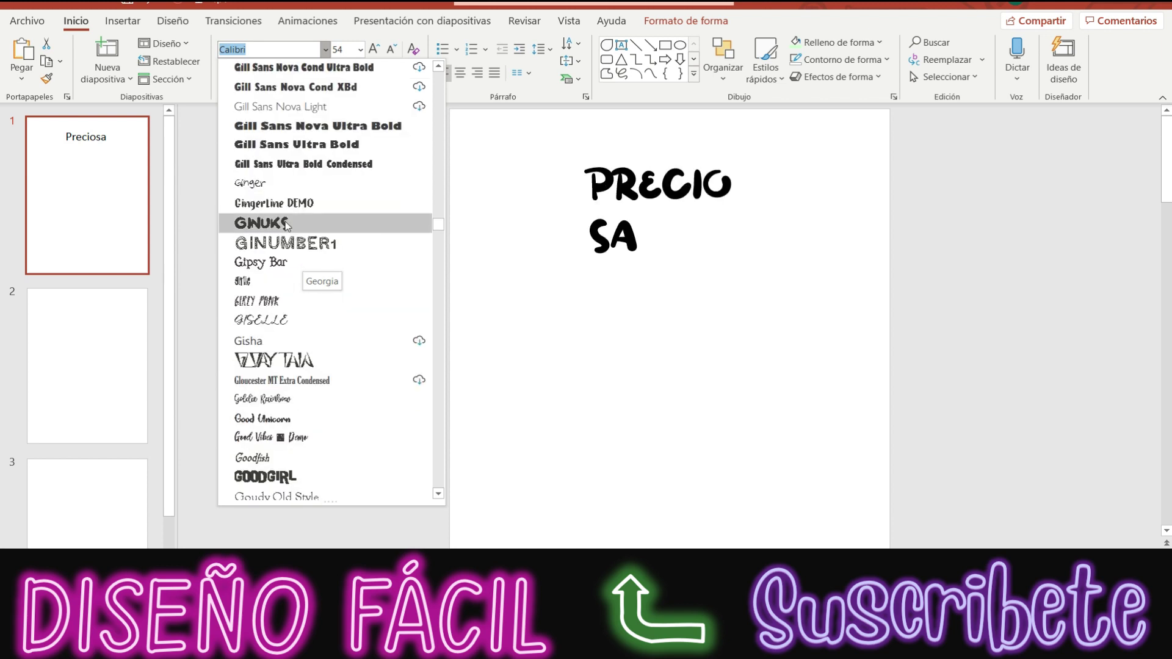
scroll(296, 207, "down", 3)
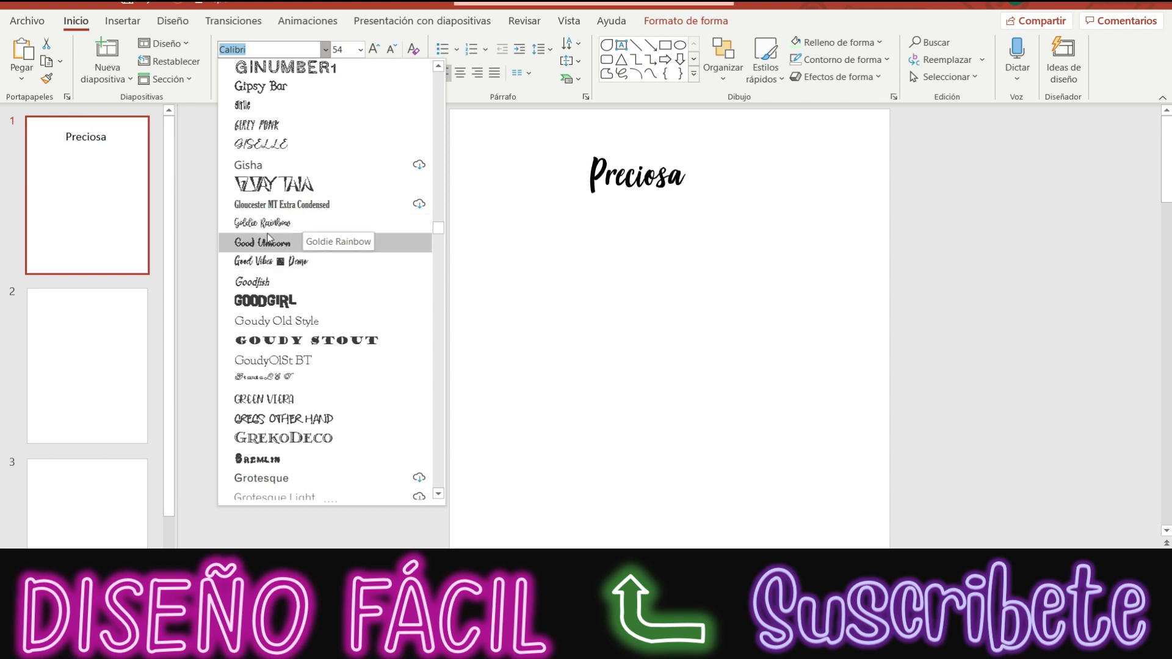
scroll(324, 299, "down", 4)
scroll(317, 257, "down", 2)
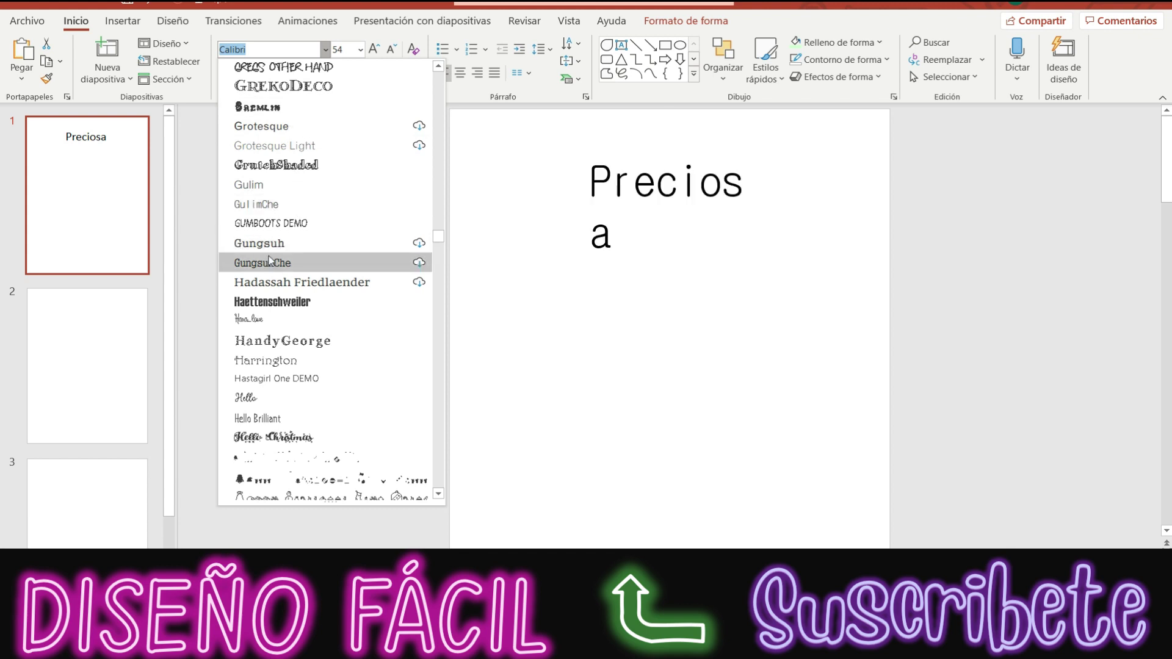
- Apply Gumboots DEMO to the title, then select all of PRECIOSA under Formato de forma
left_click(284, 224)
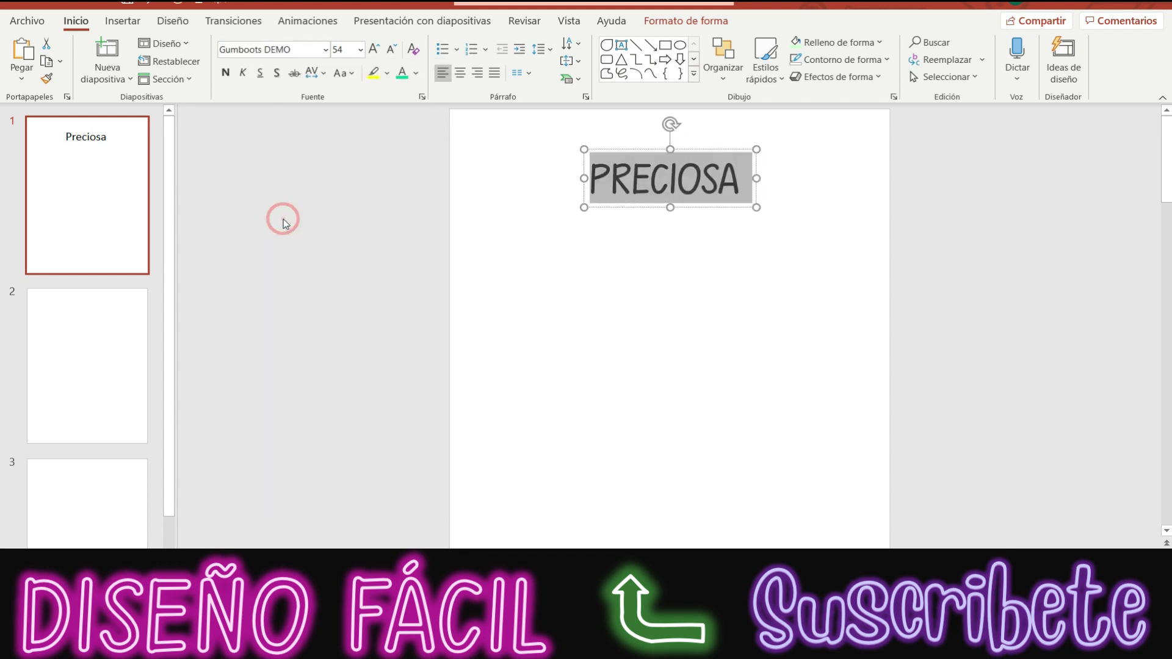
left_click(631, 150)
left_click(374, 212)
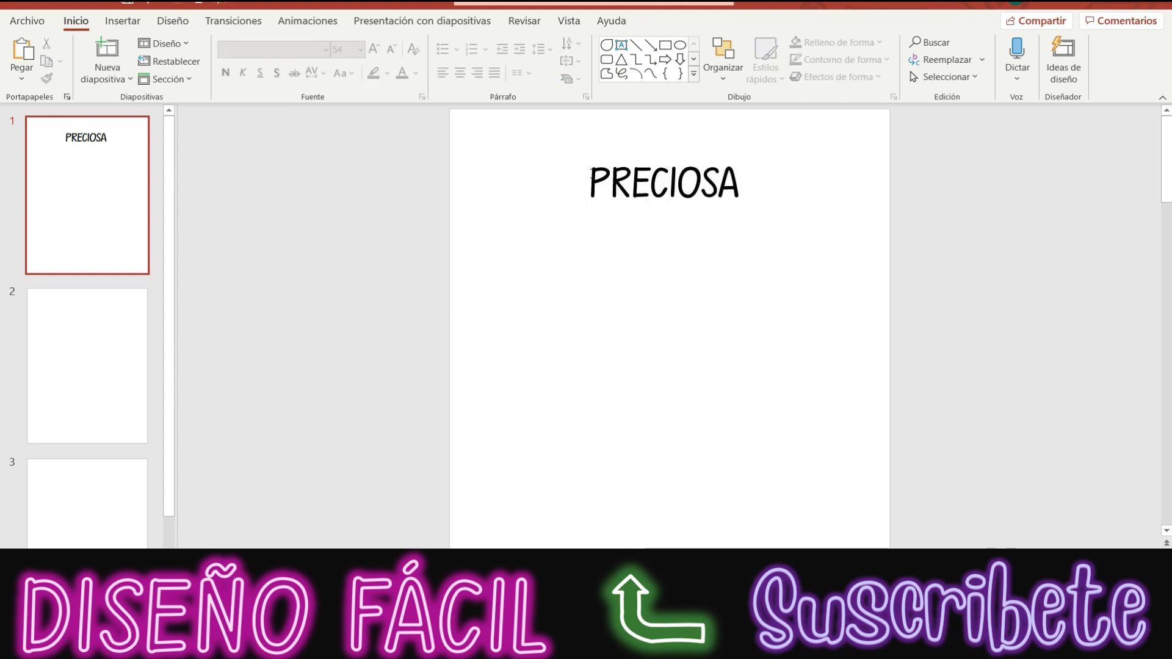
left_click_drag(587, 183, 785, 199)
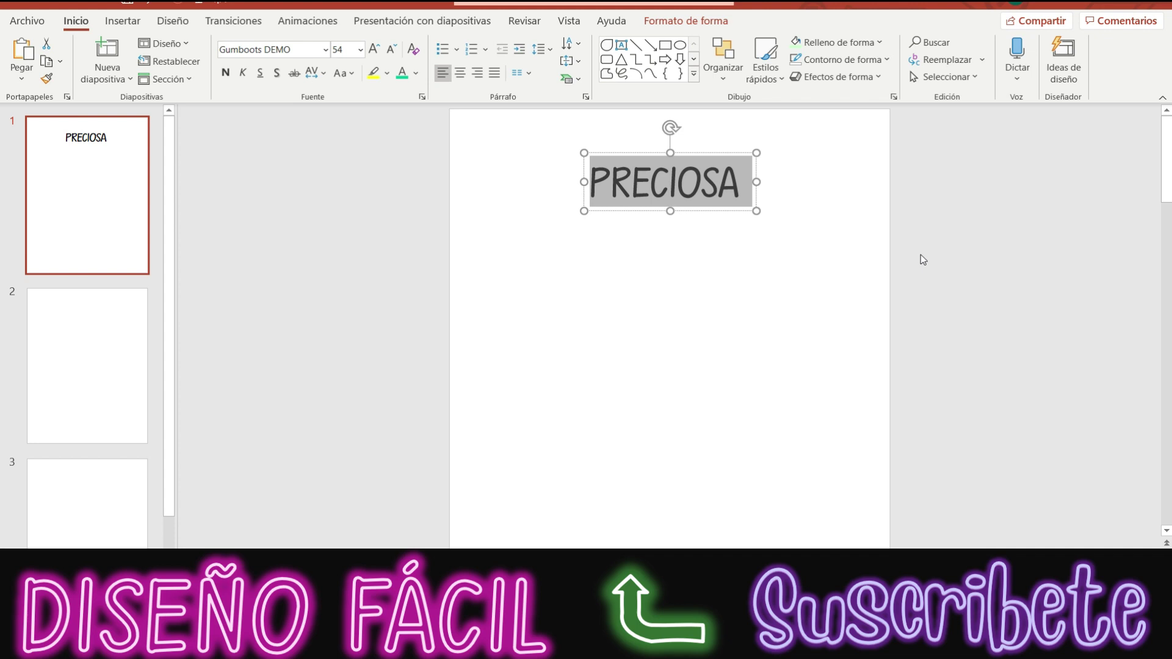
left_click(699, 23)
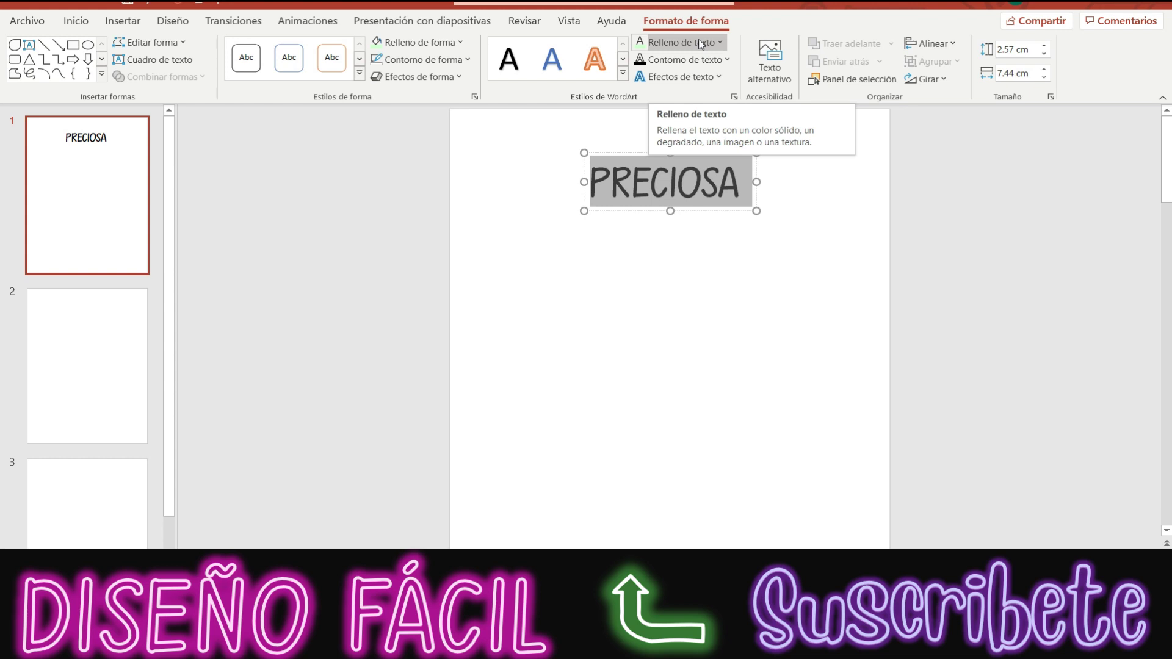
- Set PRECIOSA's text fill to none and outline to light green, then reselect it
left_click(699, 41)
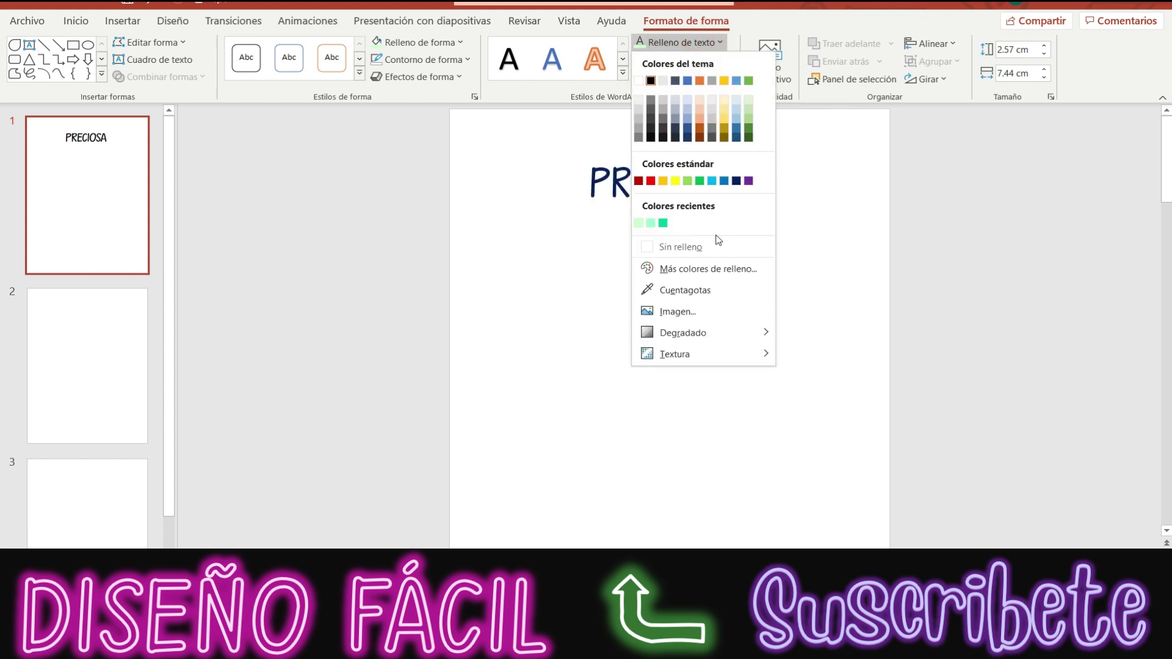
left_click(705, 250)
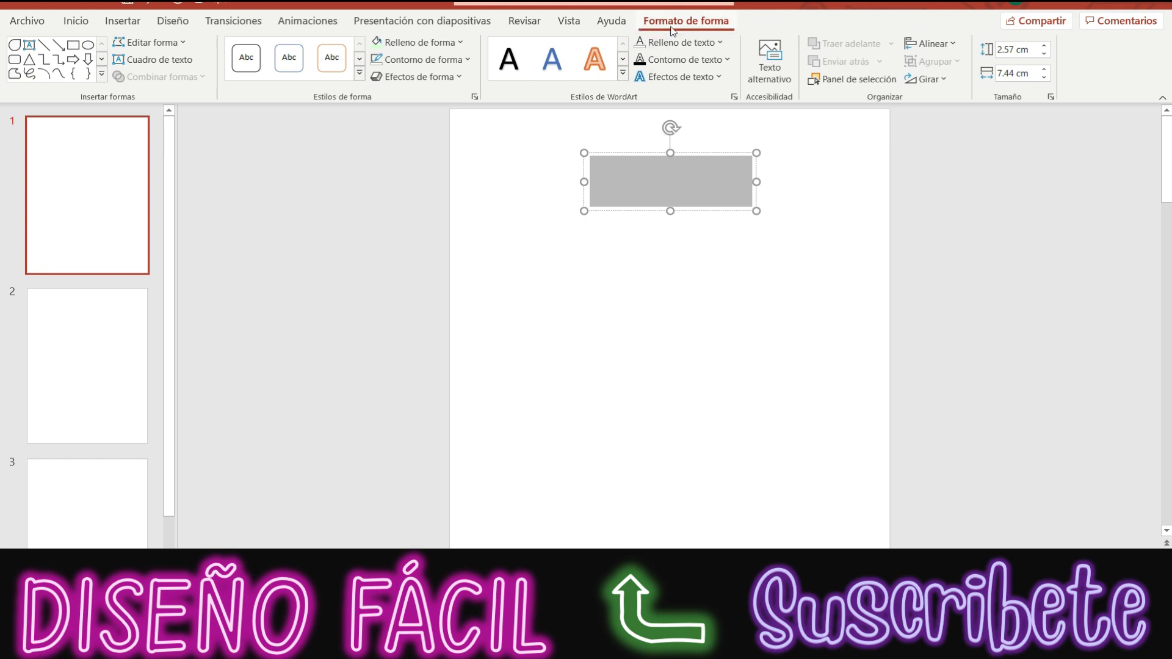
left_click(703, 62)
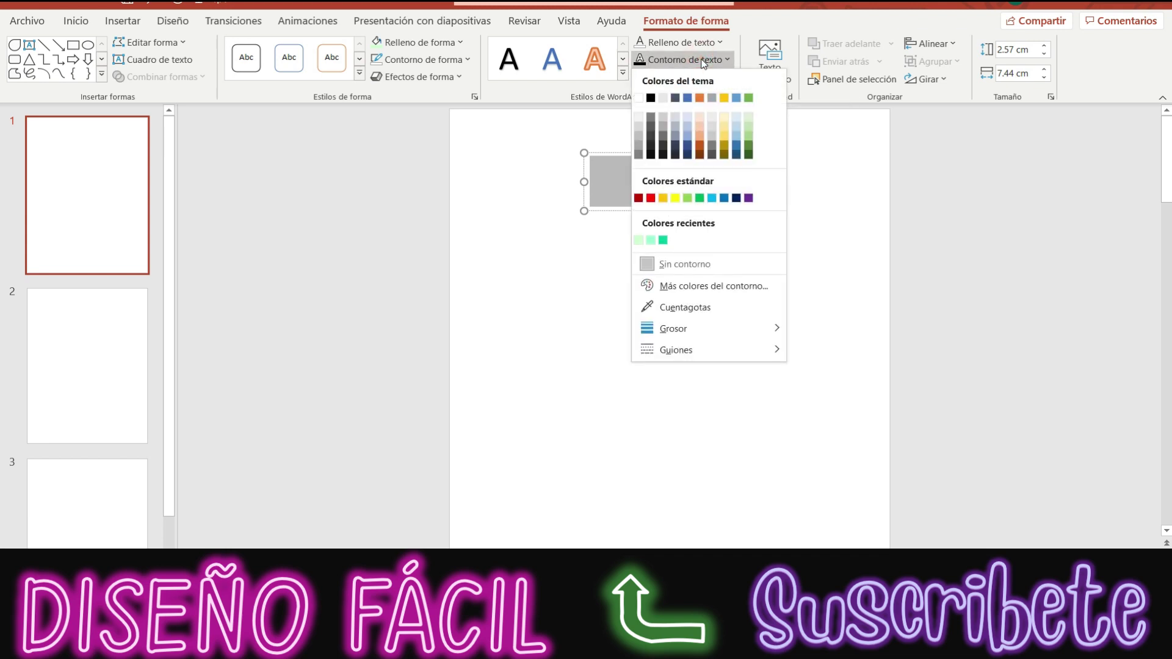
left_click(651, 241)
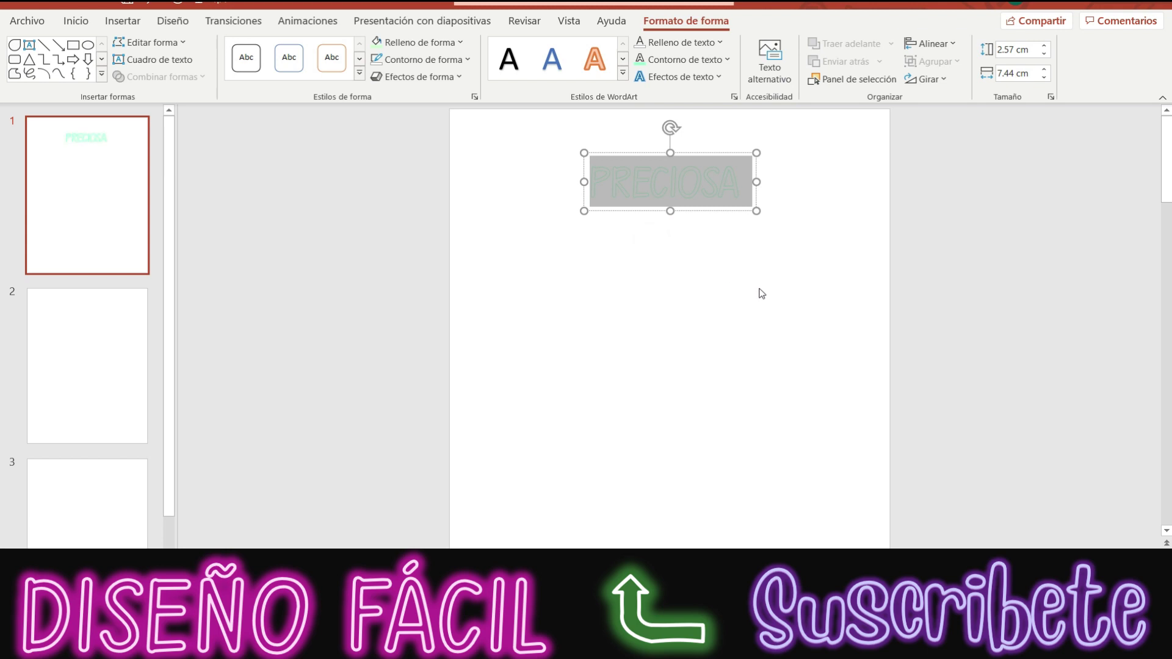
left_click(761, 294)
left_click_drag(575, 164, 730, 200)
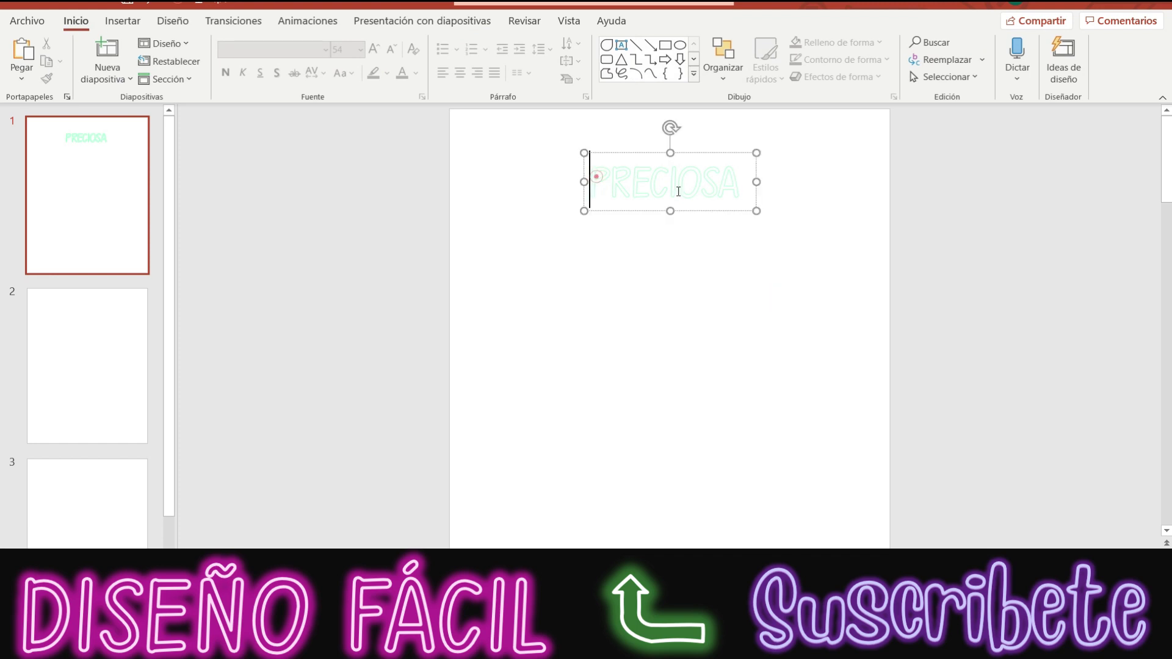
- Increase PRECIOSA's font size to 166 pt
left_click(76, 21)
left_click(374, 49)
left_click(374, 48)
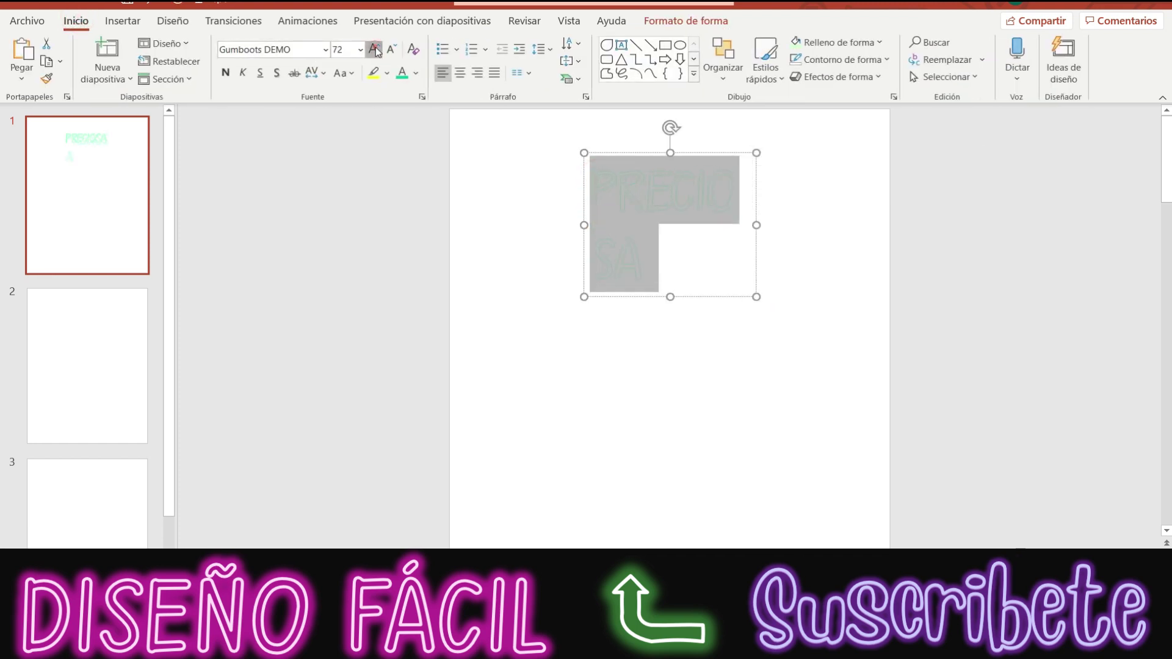
left_click(375, 49)
left_click(374, 49)
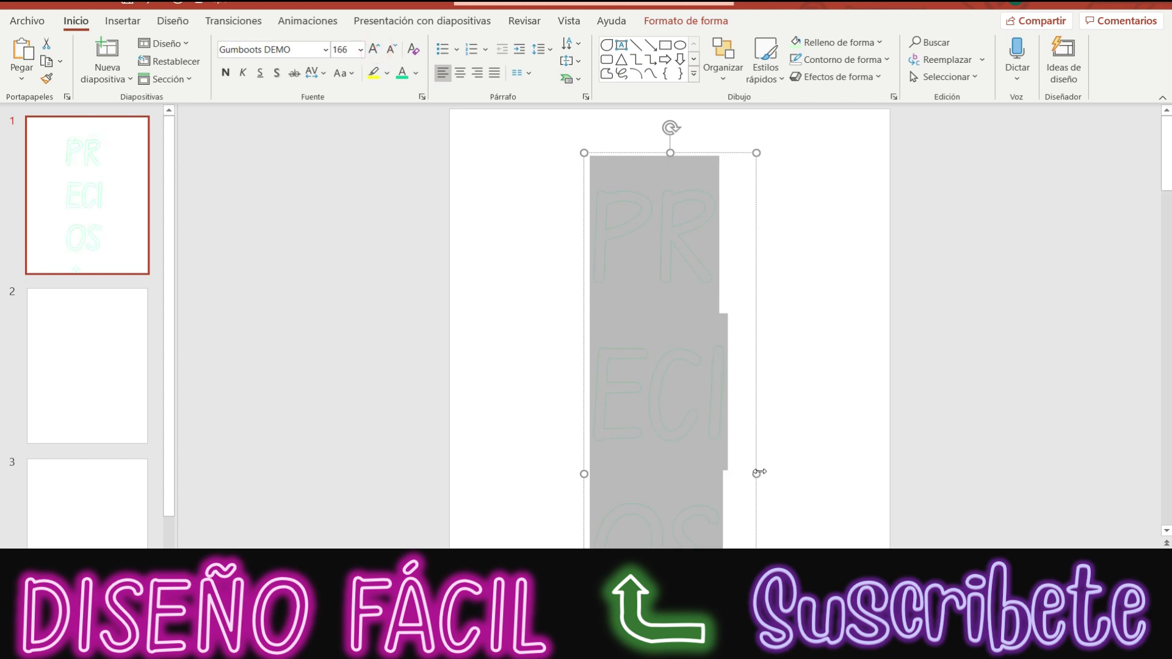
- Widen and shift the box so PRECIOSA spans one line across the top, then reselect it
left_click_drag(756, 473, 1118, 236)
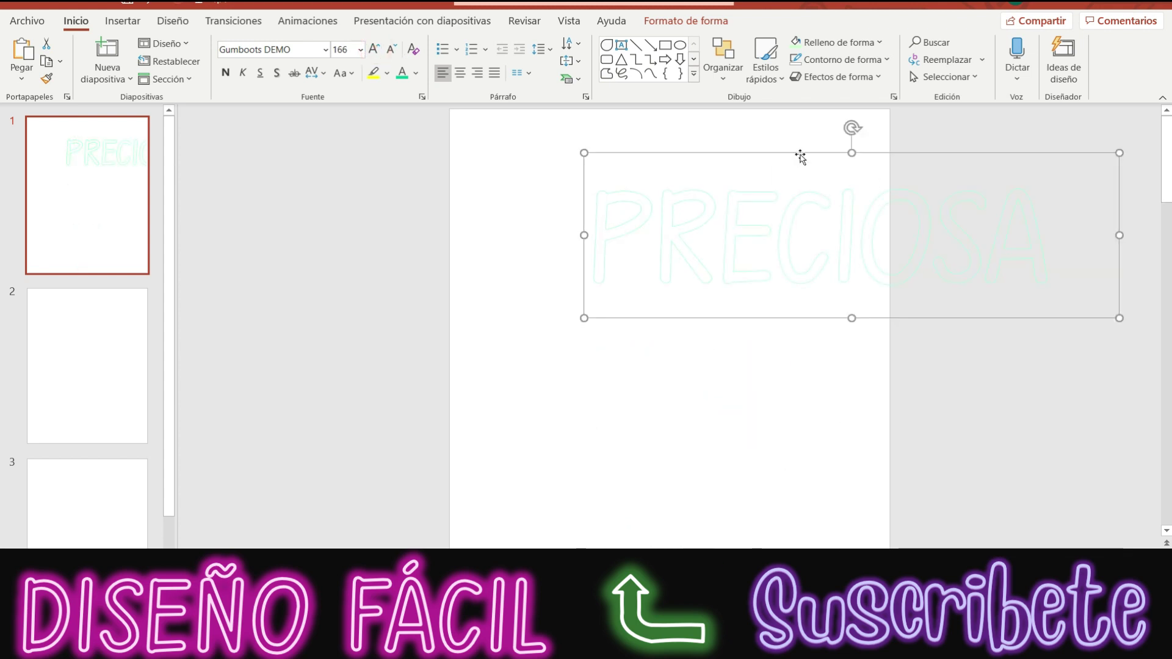
left_click_drag(797, 152, 639, 147)
left_click(340, 314)
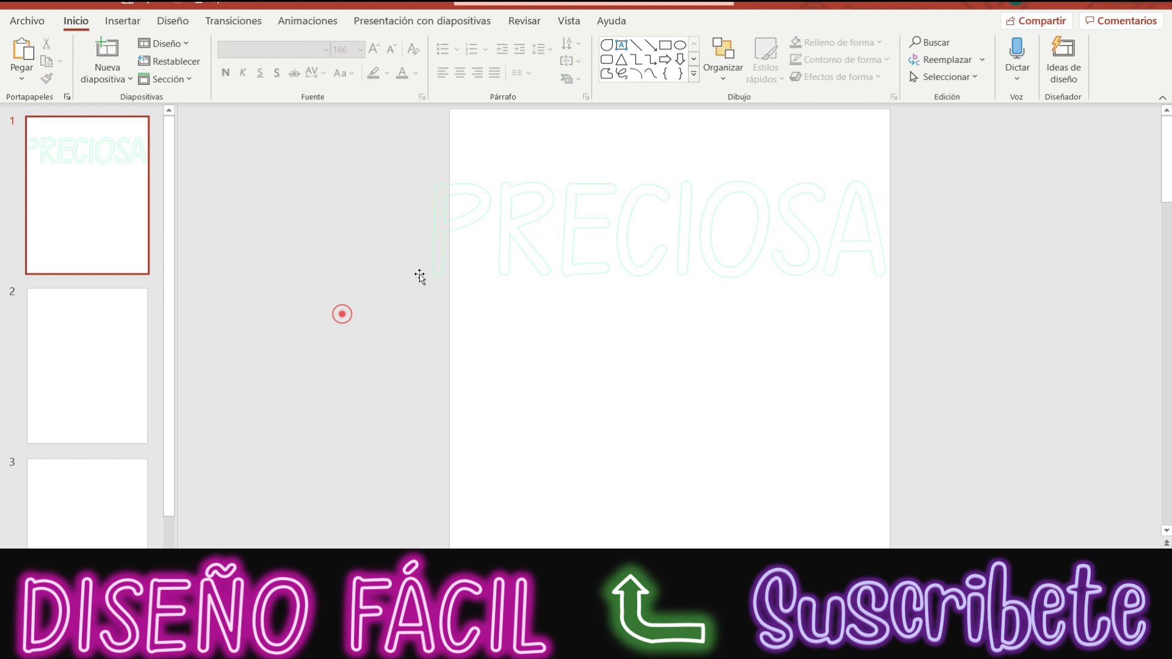
left_click_drag(448, 200, 861, 196)
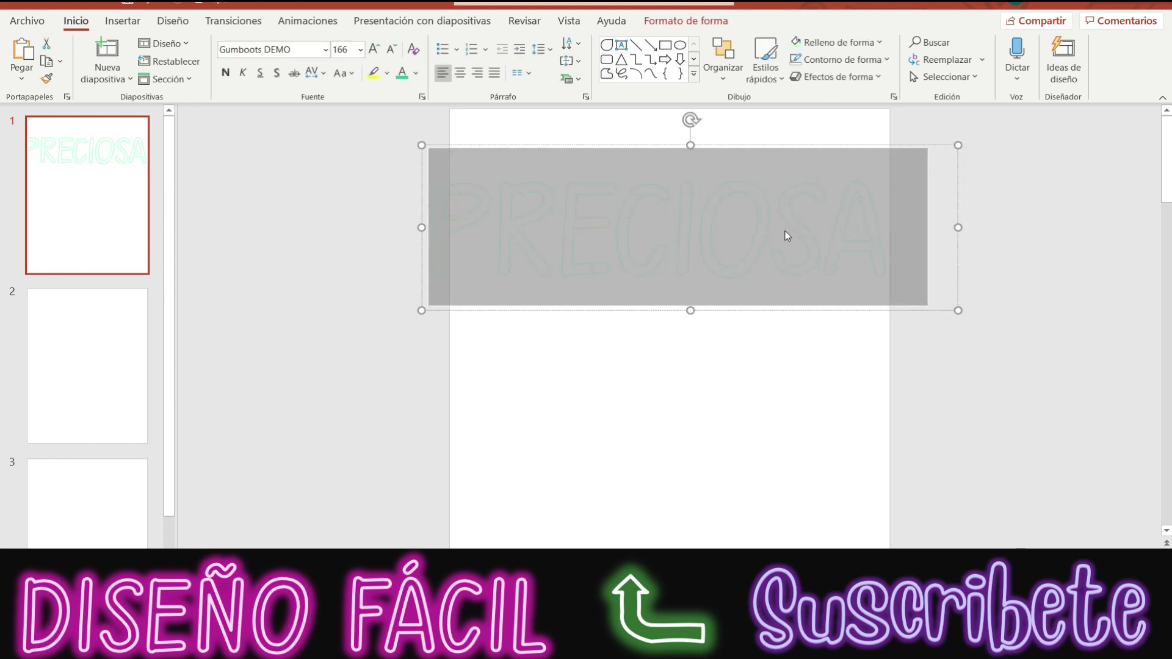
left_click(685, 21)
left_click(715, 44)
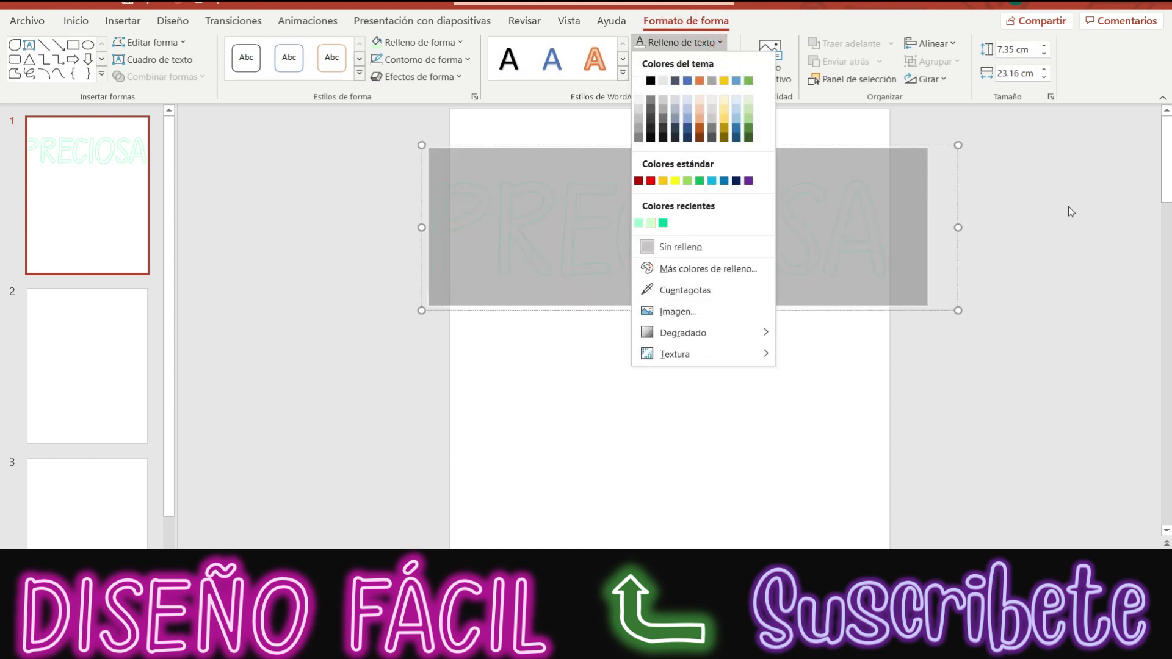
- Set PRECIOSA's light green outline to a heavier 2¼ pt weight and reselect the text
left_click(784, 138)
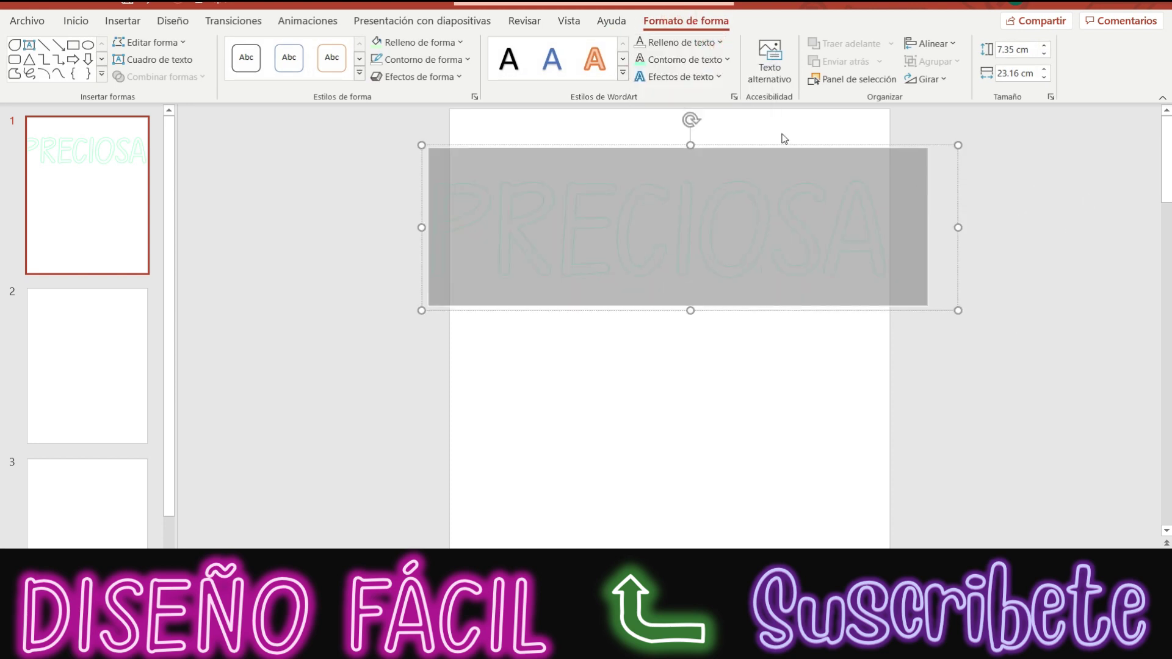
left_click(682, 59)
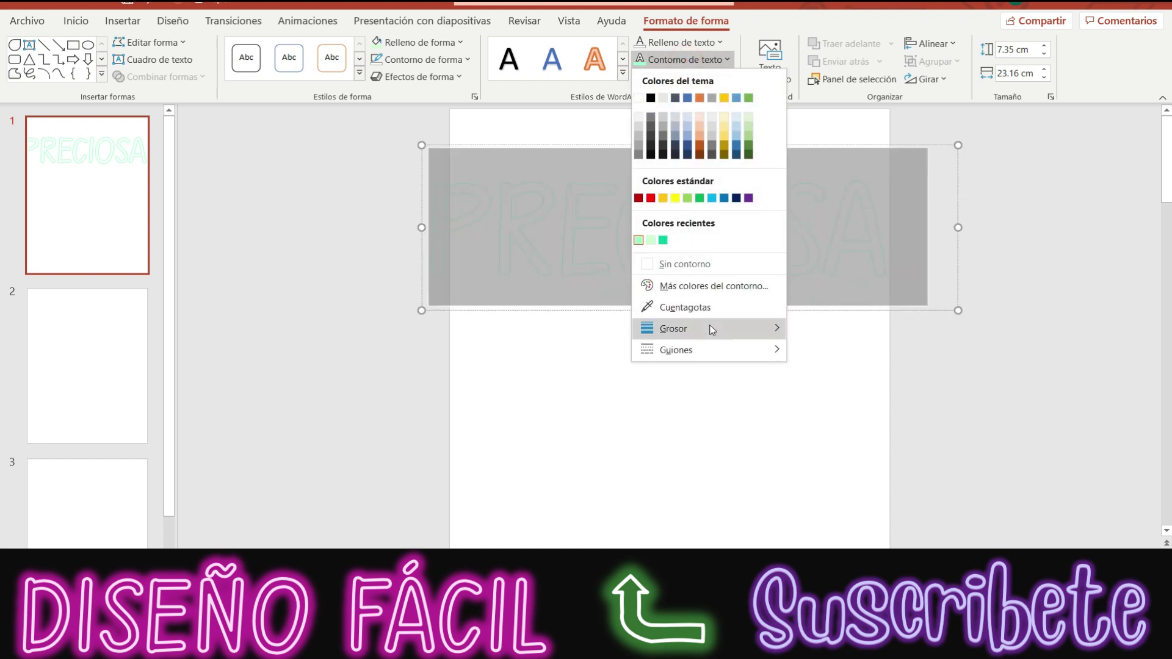
mouse_move(708, 327)
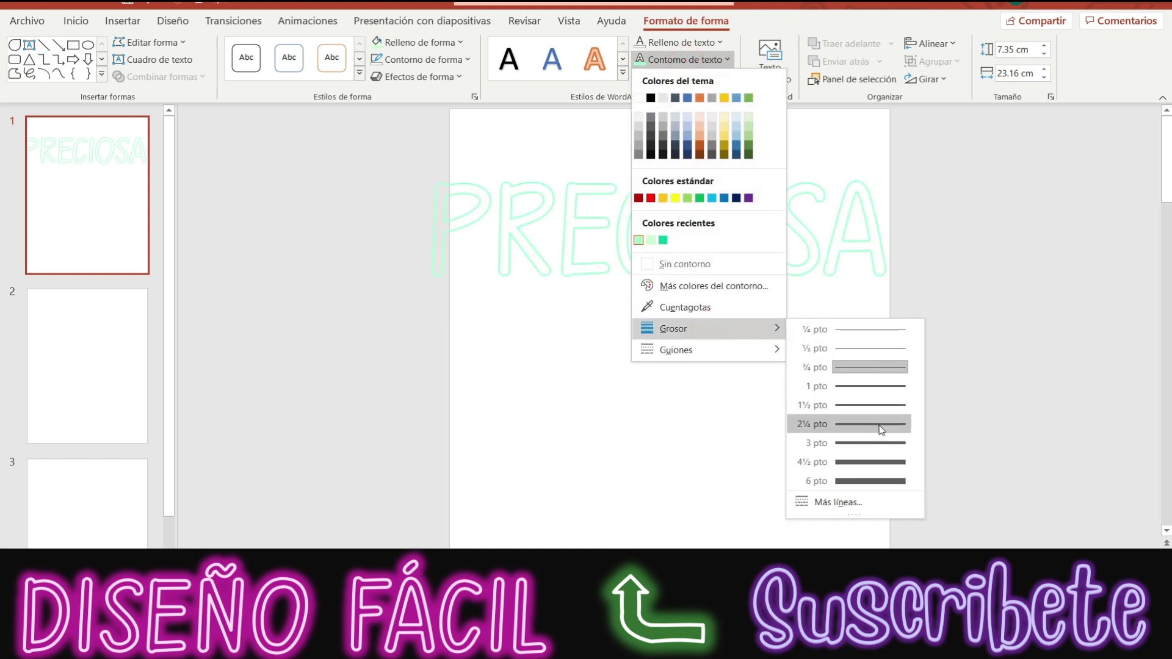
left_click(879, 429)
left_click(1030, 361)
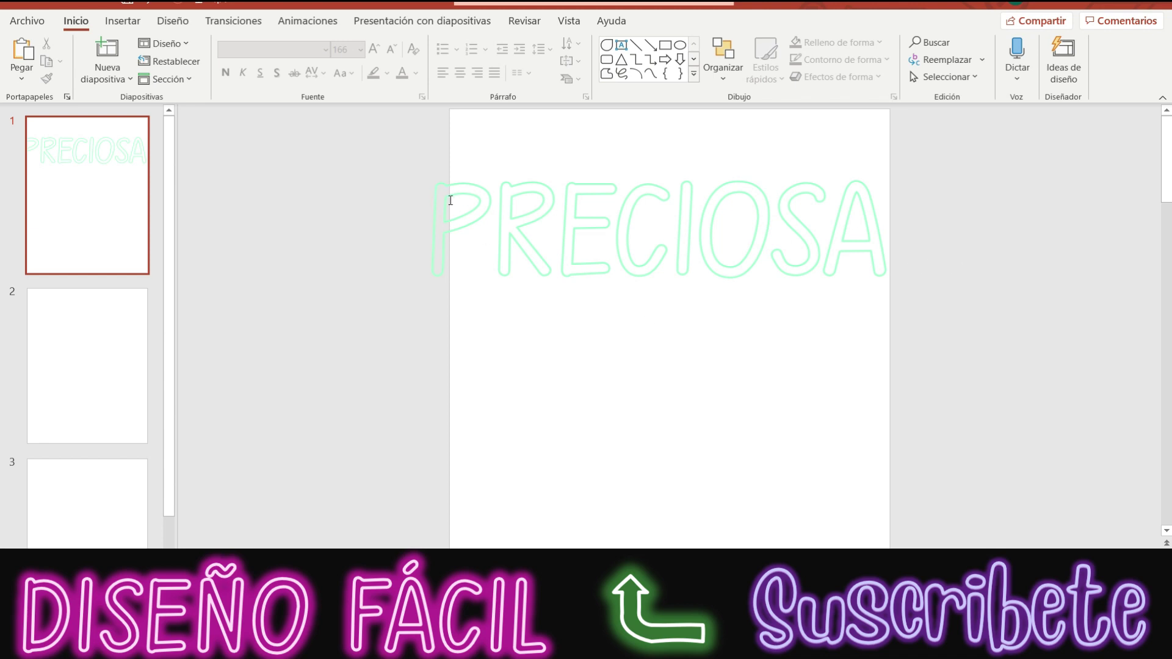
left_click_drag(438, 192, 892, 224)
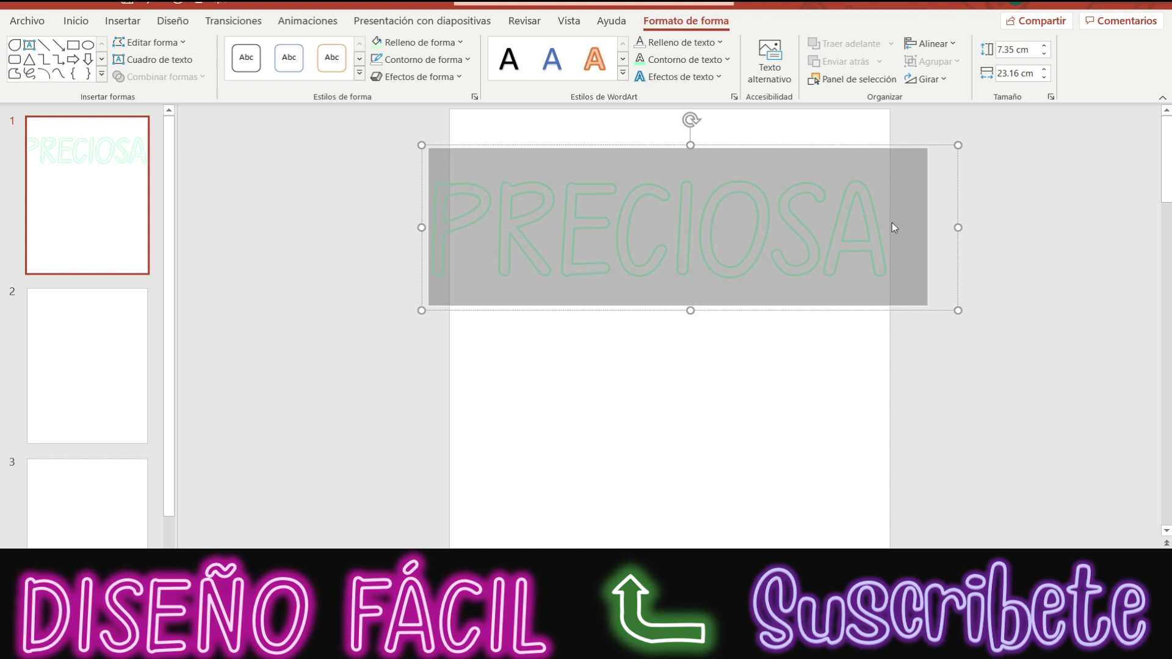
- Reset PRECIOSA's glow from the no-glow preset and colour it a saturated green
left_click(717, 78)
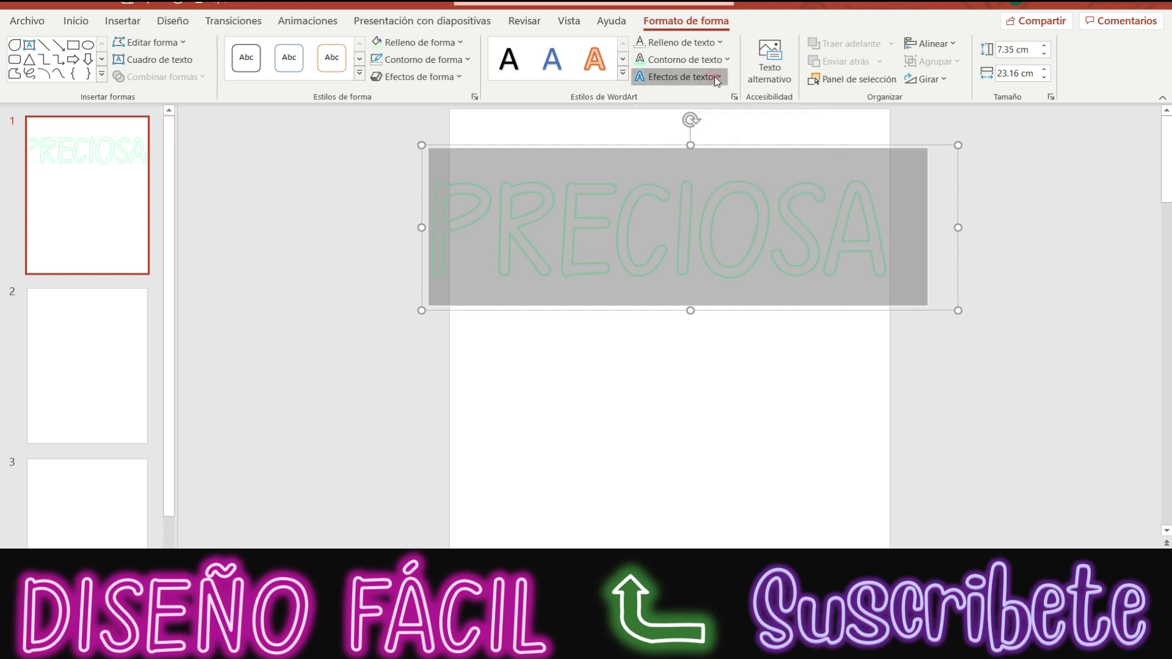
mouse_move(689, 174)
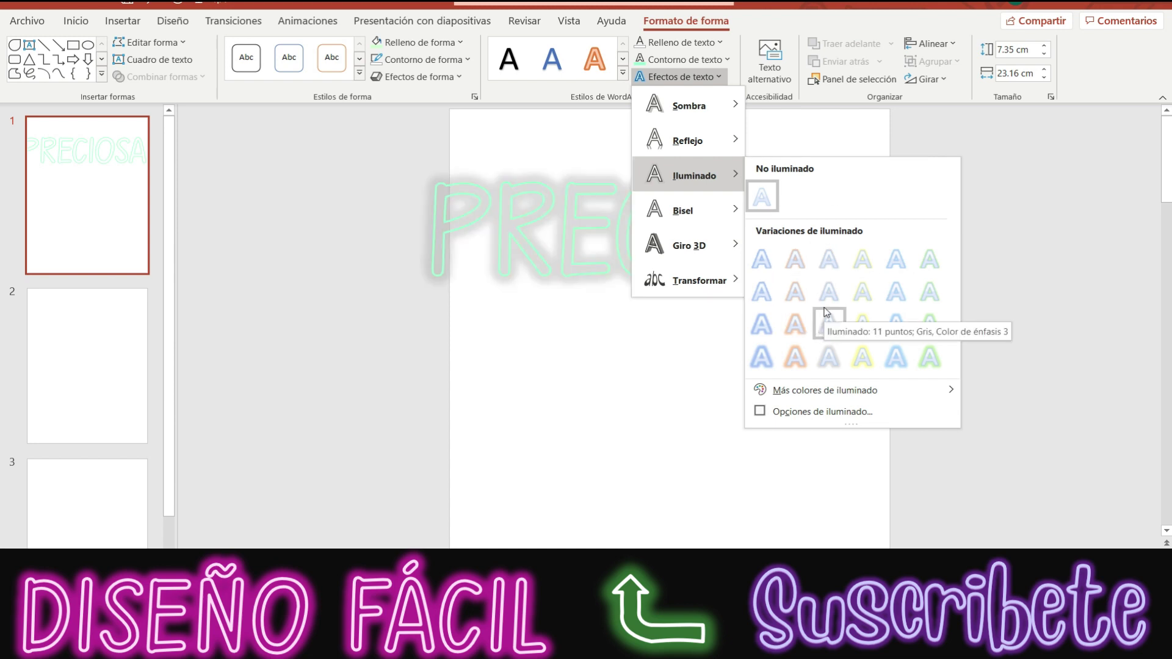
left_click(871, 413)
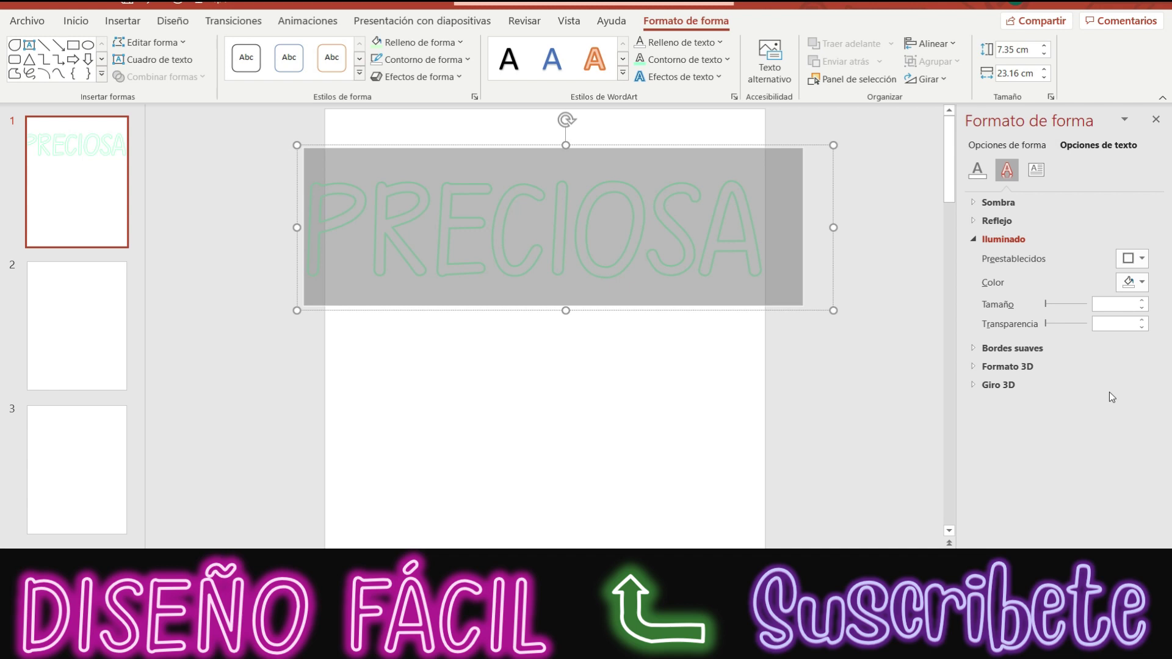
left_click(1140, 259)
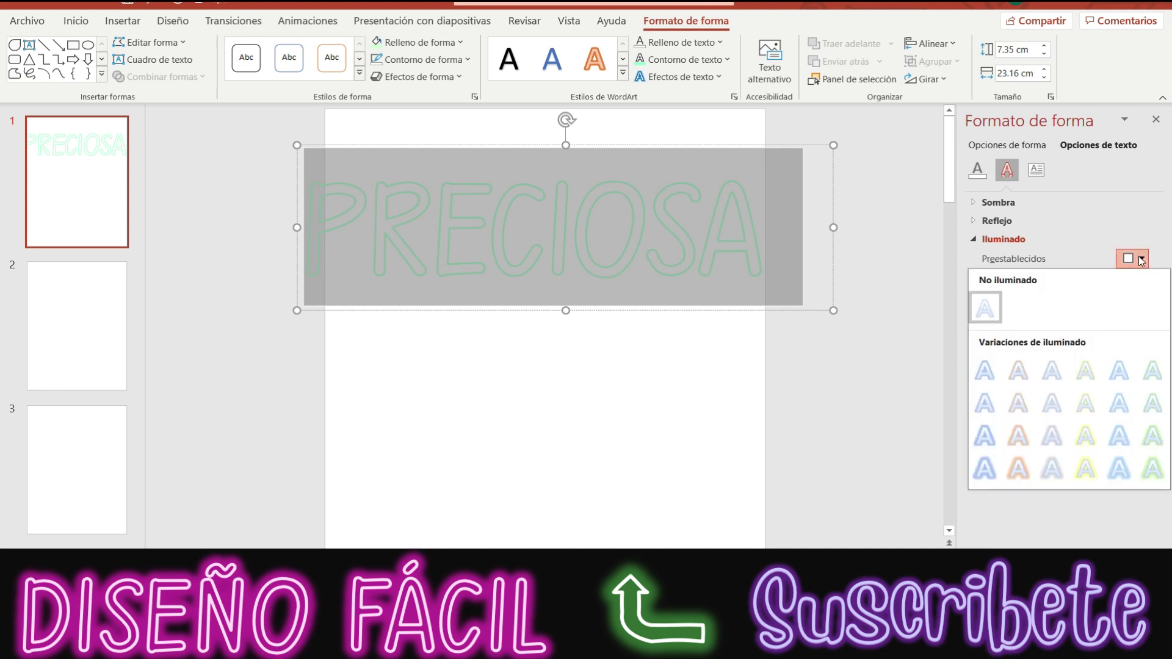
left_click(984, 307)
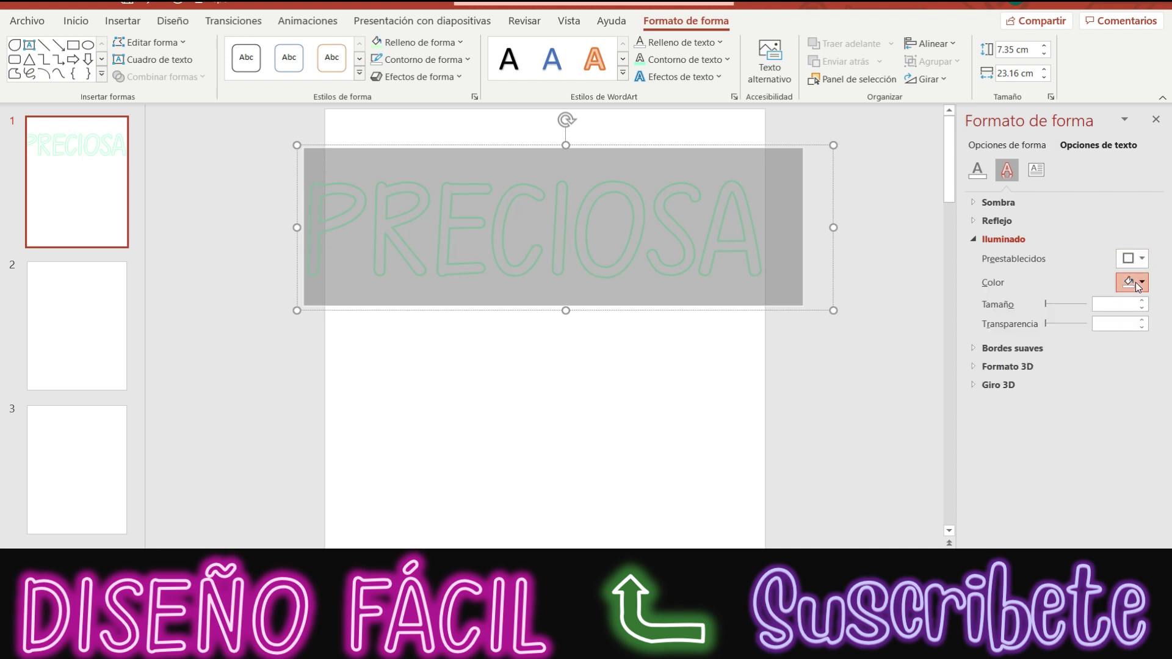
left_click(1137, 284)
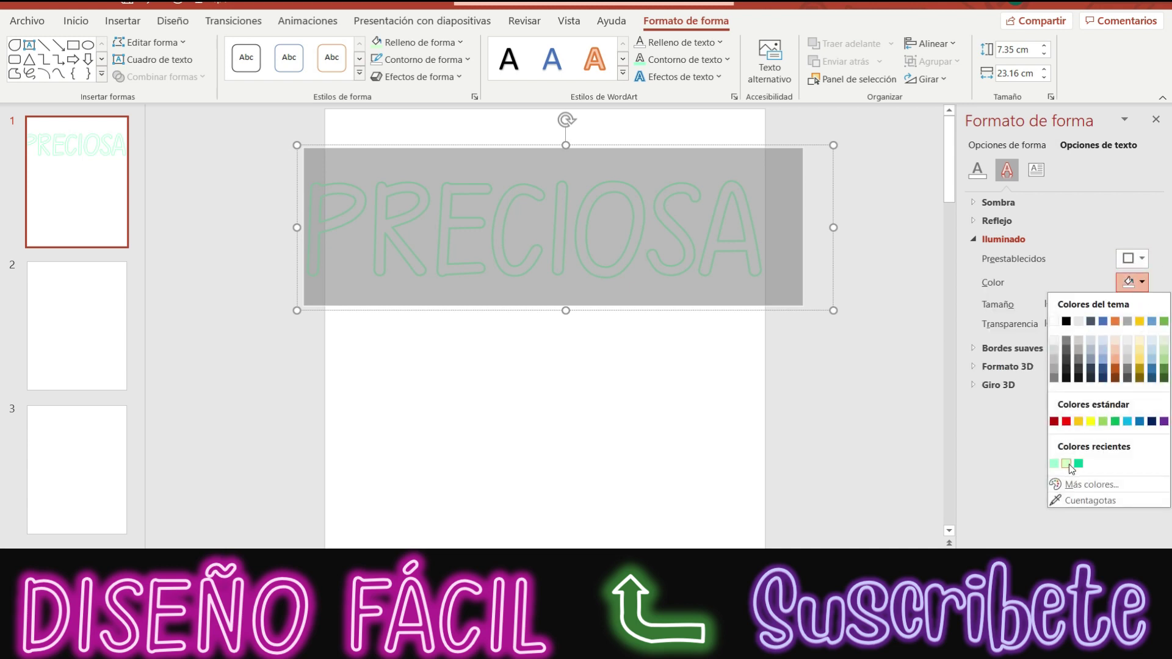
left_click(1066, 463)
left_click(1137, 282)
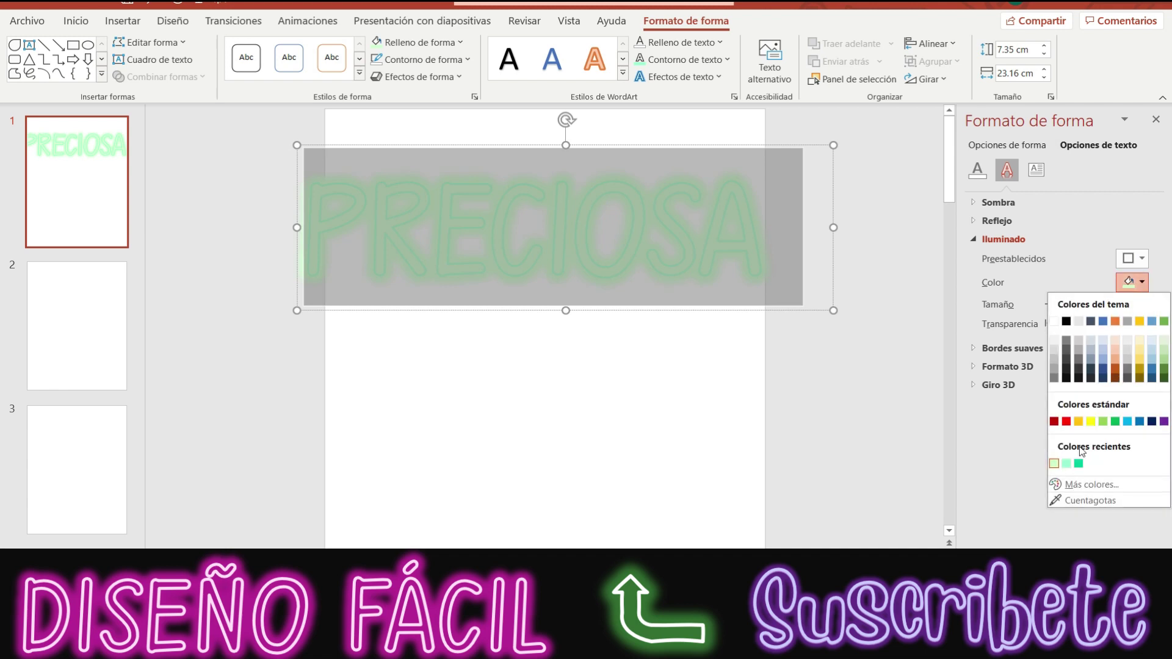
left_click(1072, 462)
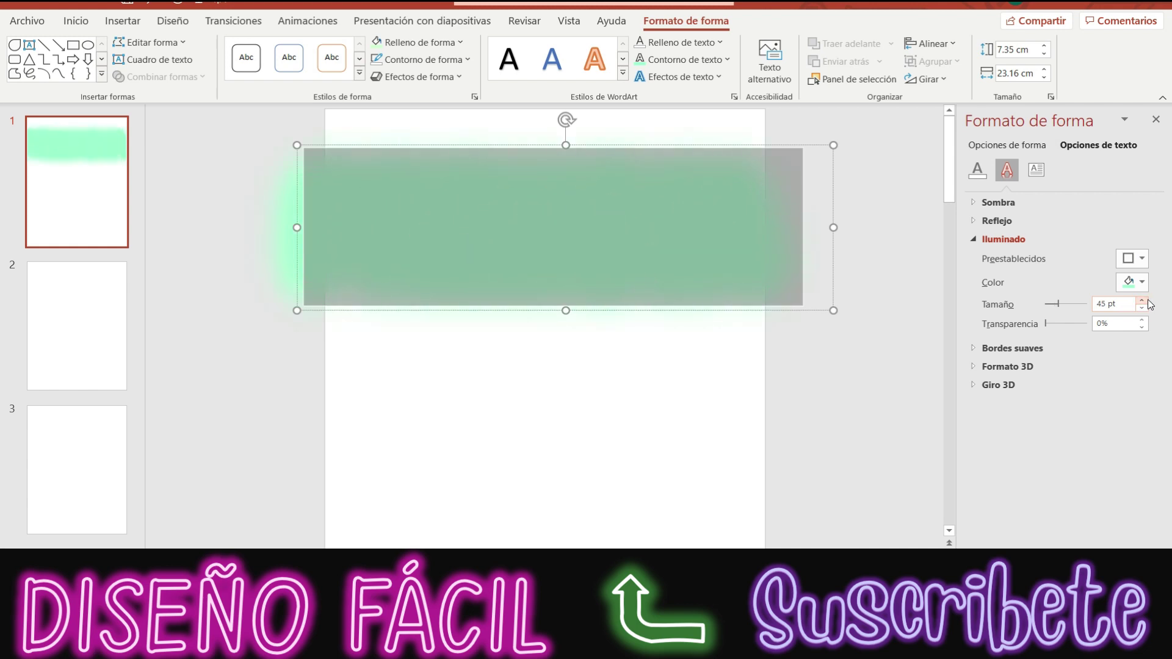
- Shrink the PRECIOSA glow to 9 pt and set its transparency to 29%
left_click(1141, 300)
left_click(1141, 300)
left_click(1141, 300)
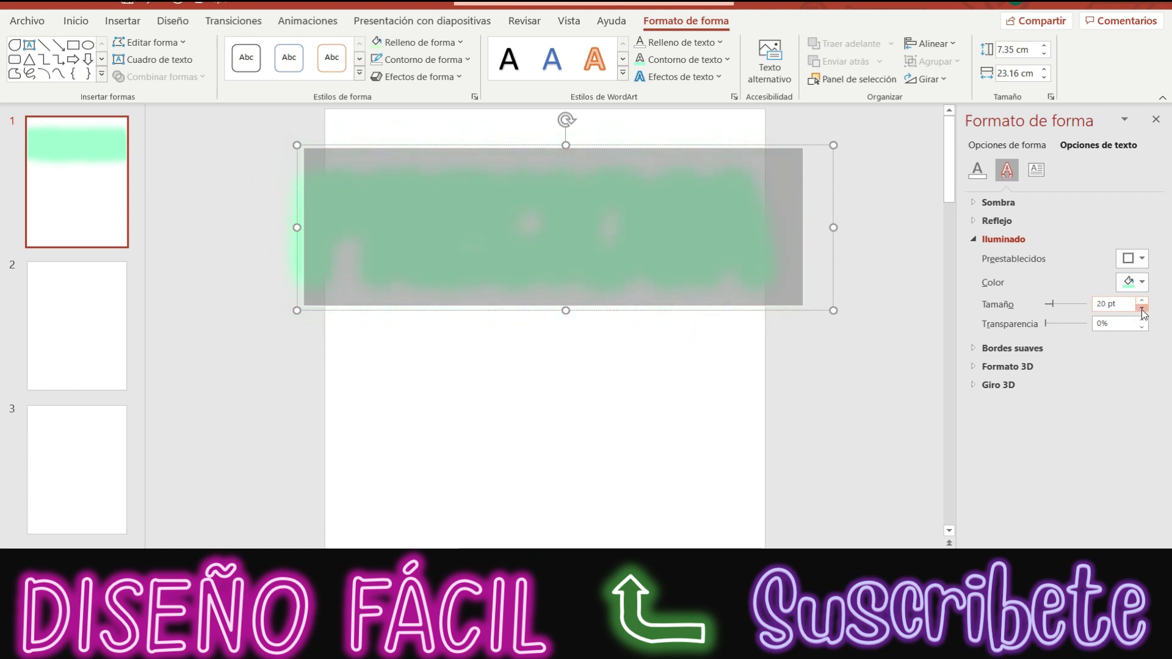
left_click(1141, 309)
left_click(1141, 309)
left_click(1141, 310)
left_click(1141, 309)
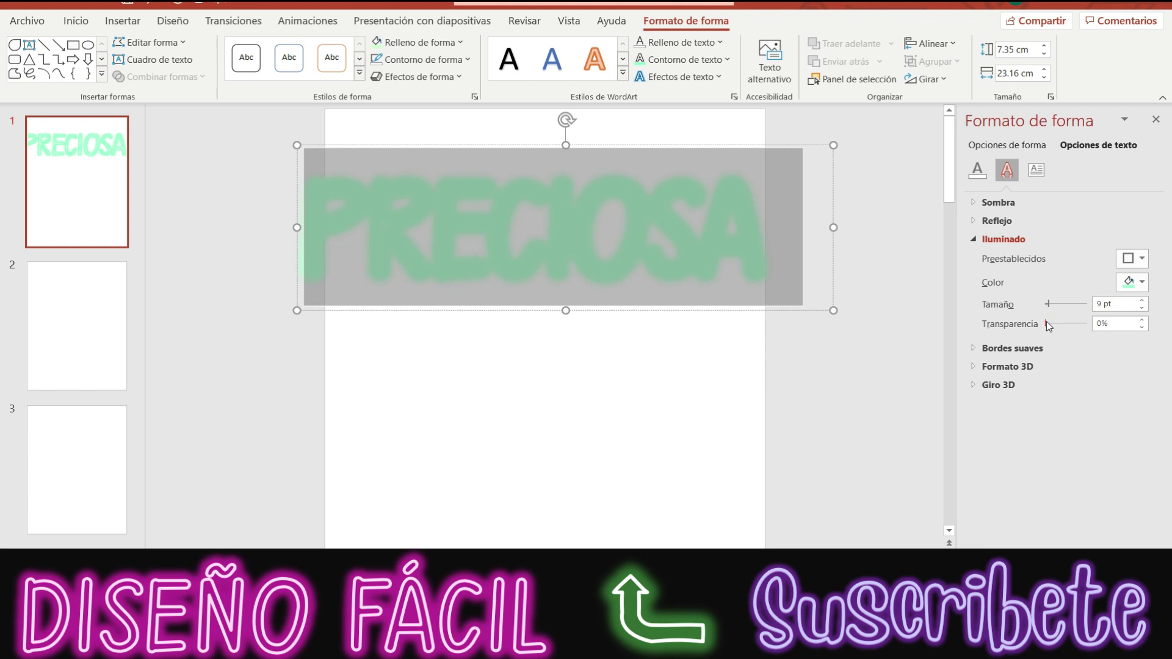
left_click_drag(1046, 321, 1044, 324)
left_click_drag(1052, 329, 1053, 330)
- Bump PRECIOSA's glow up one point, then move PRECIOSA lower on the slide
left_click(1141, 300)
left_click(903, 238)
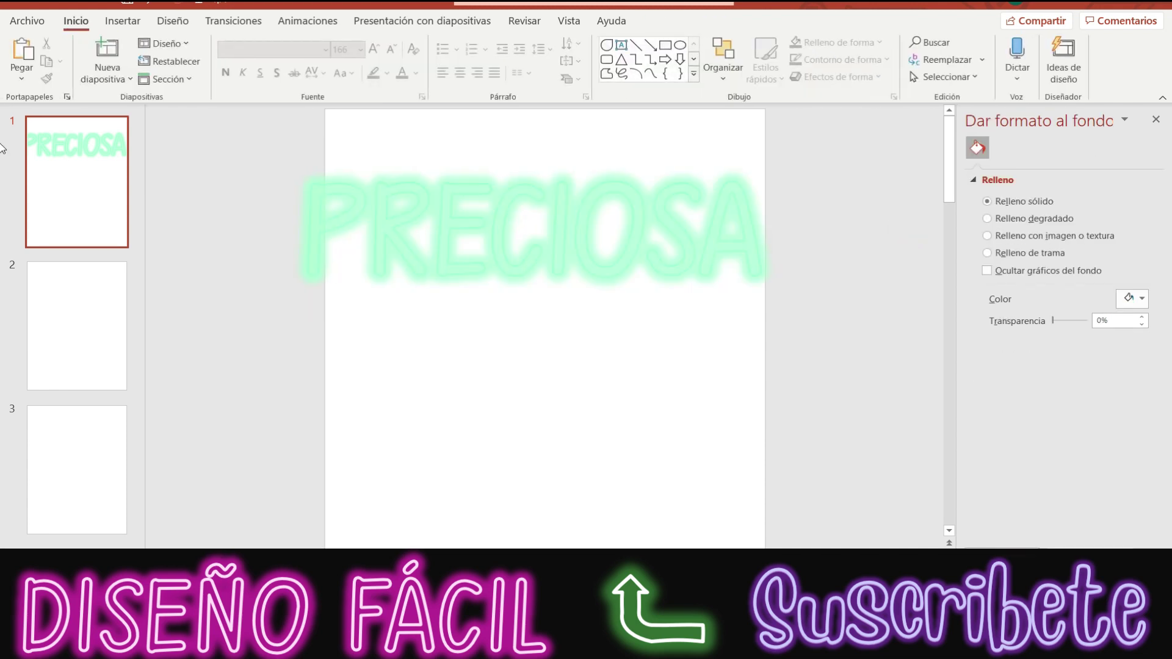
left_click(1156, 121)
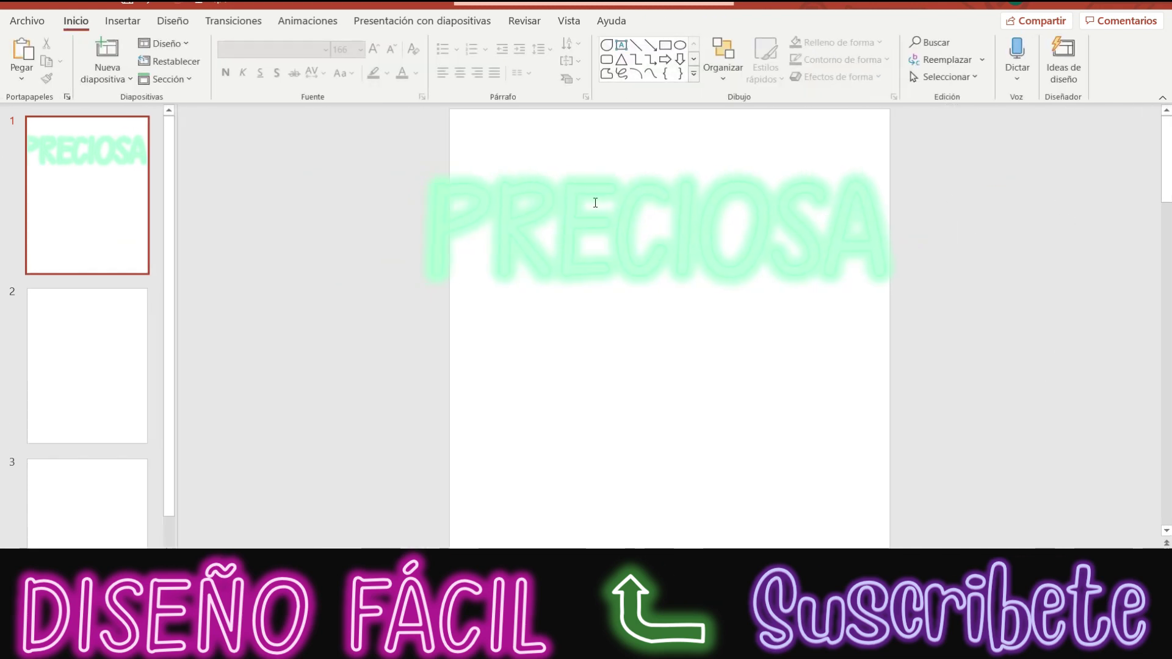
left_click(593, 202)
left_click_drag(652, 146, 670, 205)
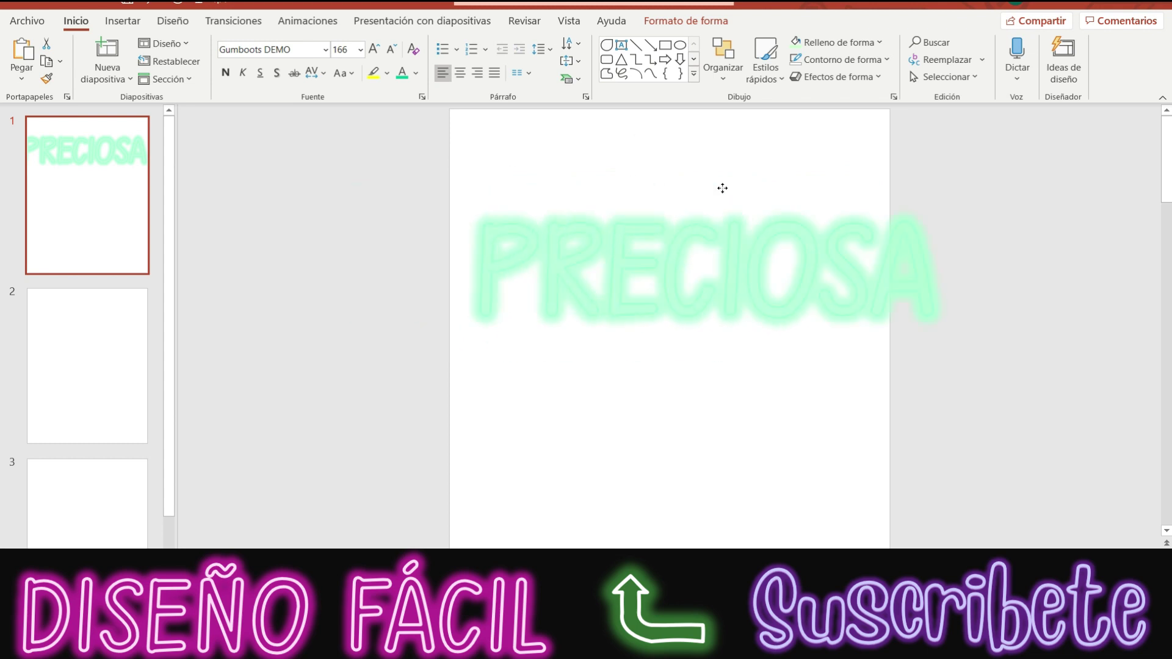
left_click(1010, 258)
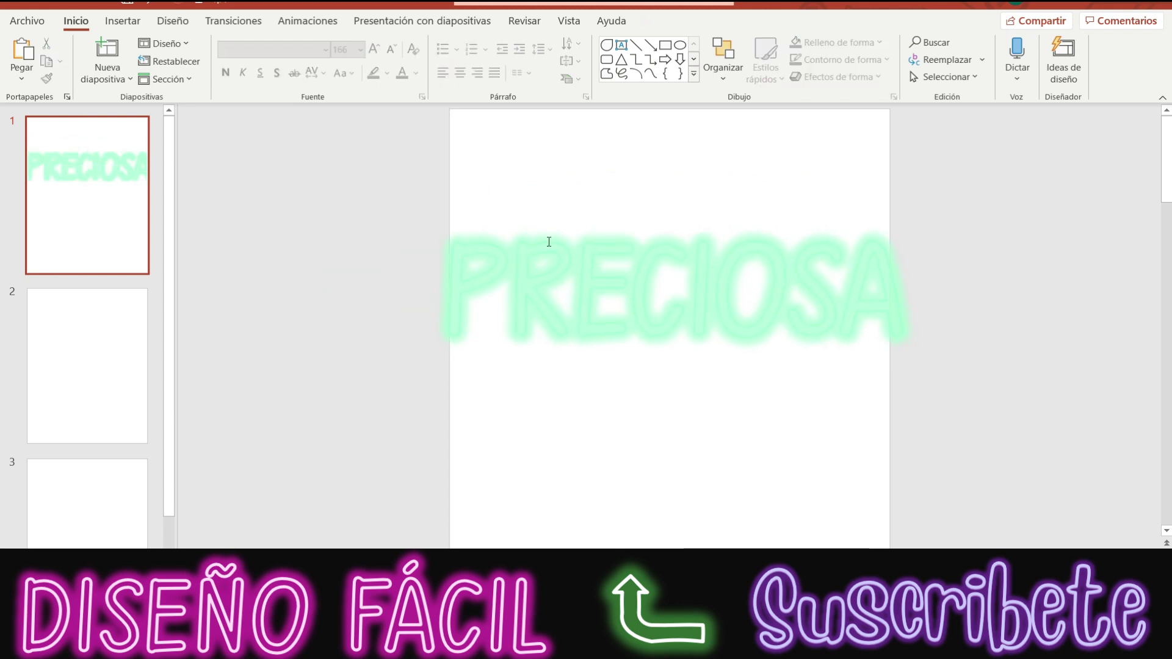
- Outline the PRECIOSA letters in white
left_click_drag(463, 270, 855, 355)
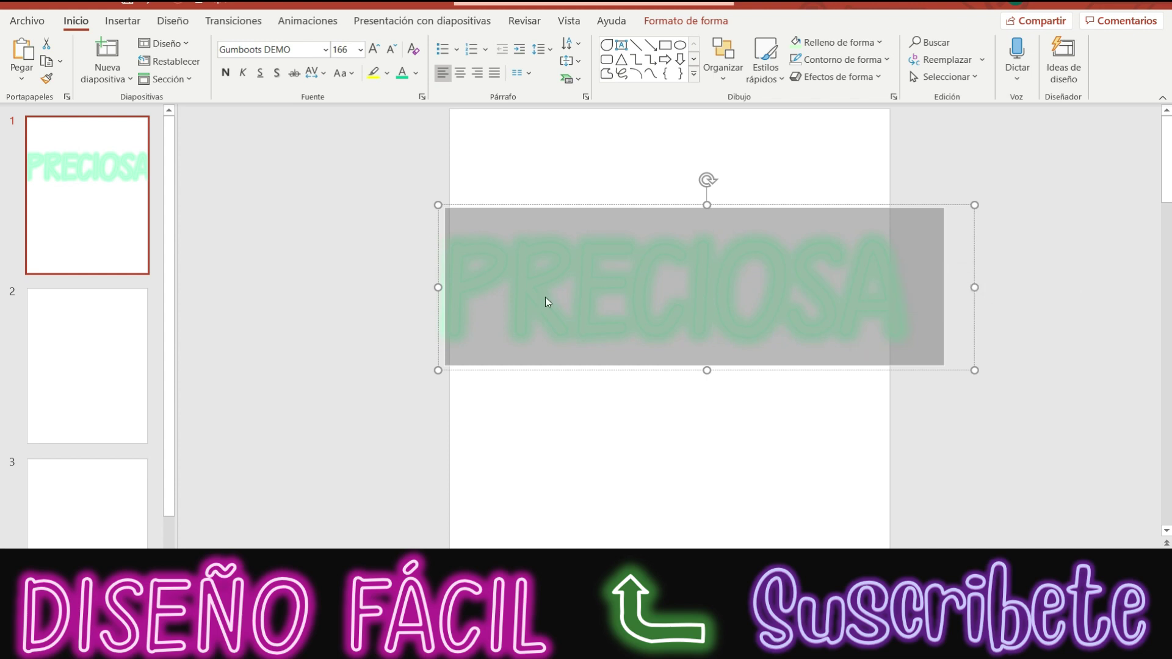
left_click(706, 25)
left_click(706, 43)
left_click(706, 48)
left_click(708, 59)
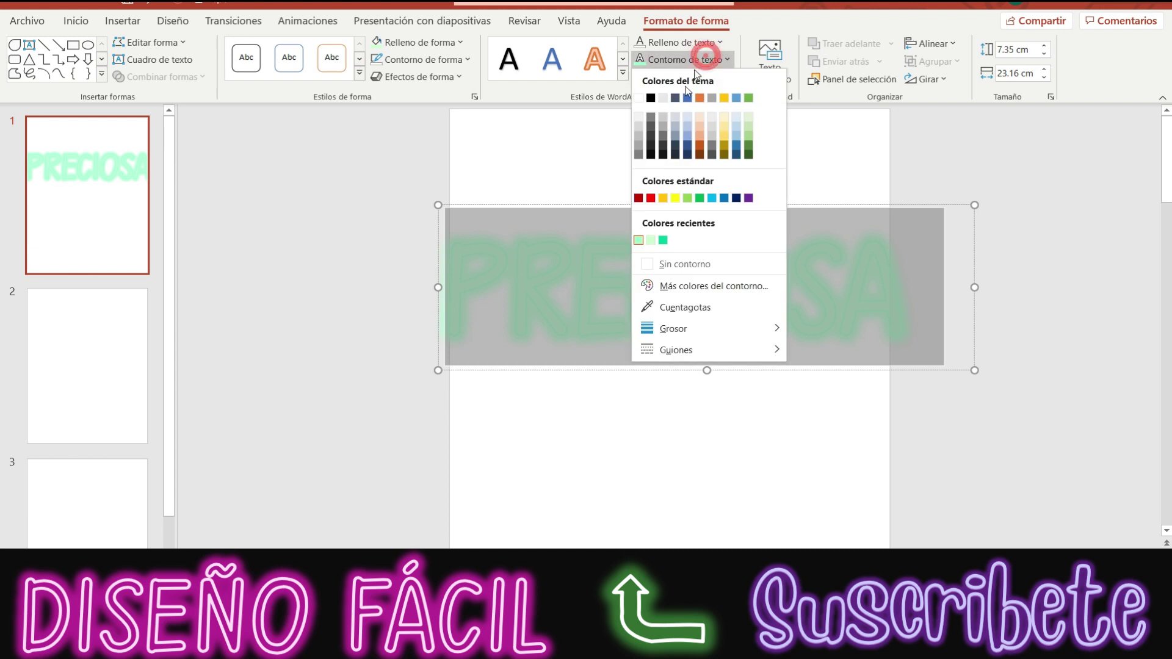
left_click(639, 97)
- Replace PRECIOSA's outline with a custom pale mint-green colour
left_click(654, 61)
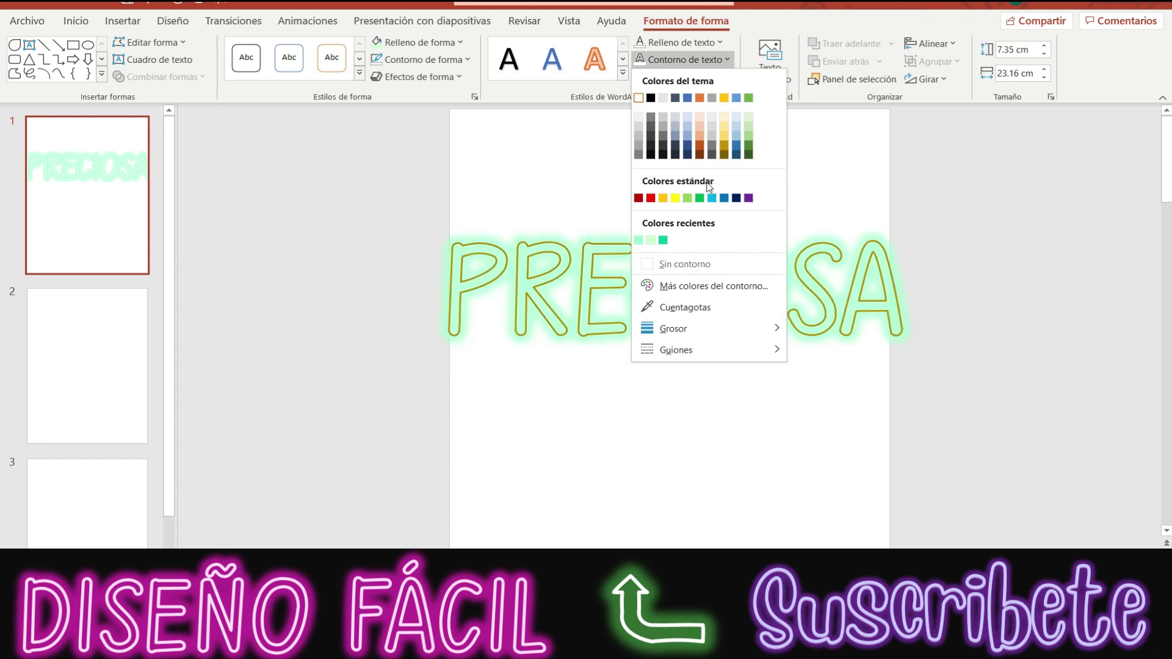
left_click(676, 285)
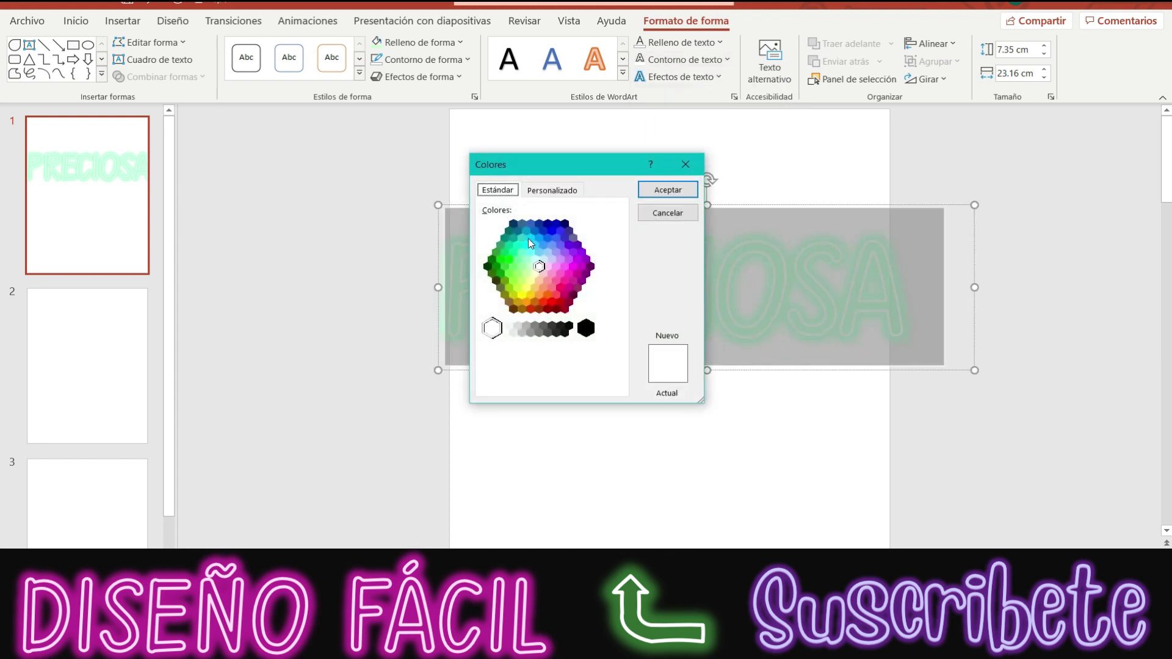
left_click(536, 265)
left_click(668, 189)
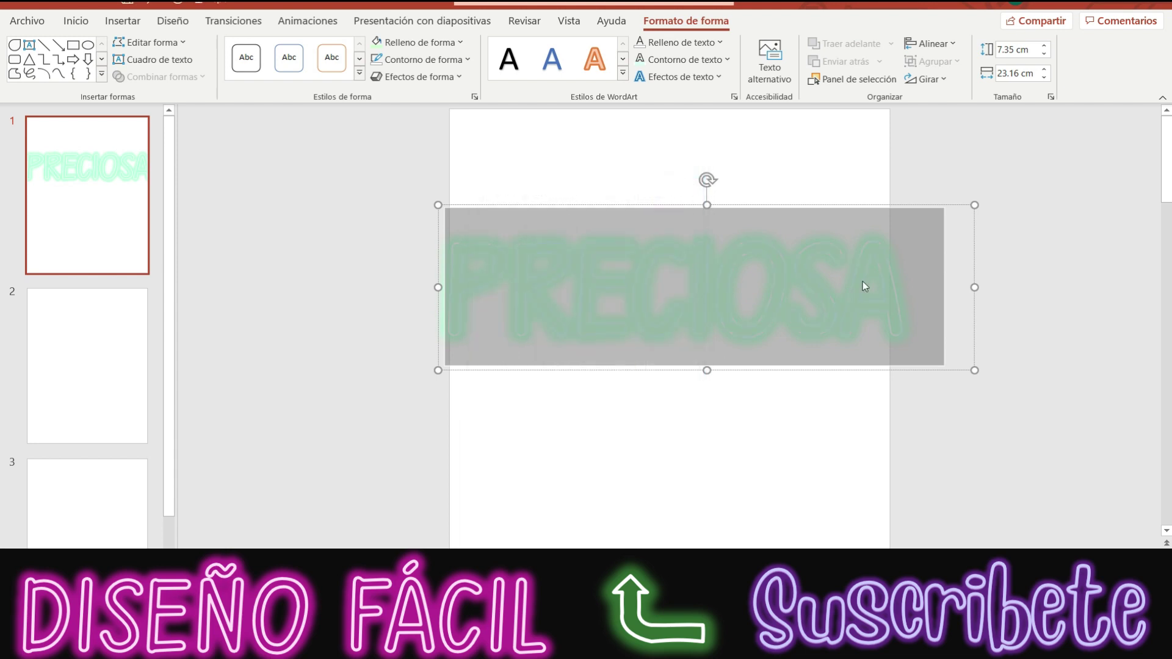
left_click(873, 155)
left_click(375, 174)
- Draw a wide rectangle over the slide's upper part, filled near-black with no outline
left_click(668, 46)
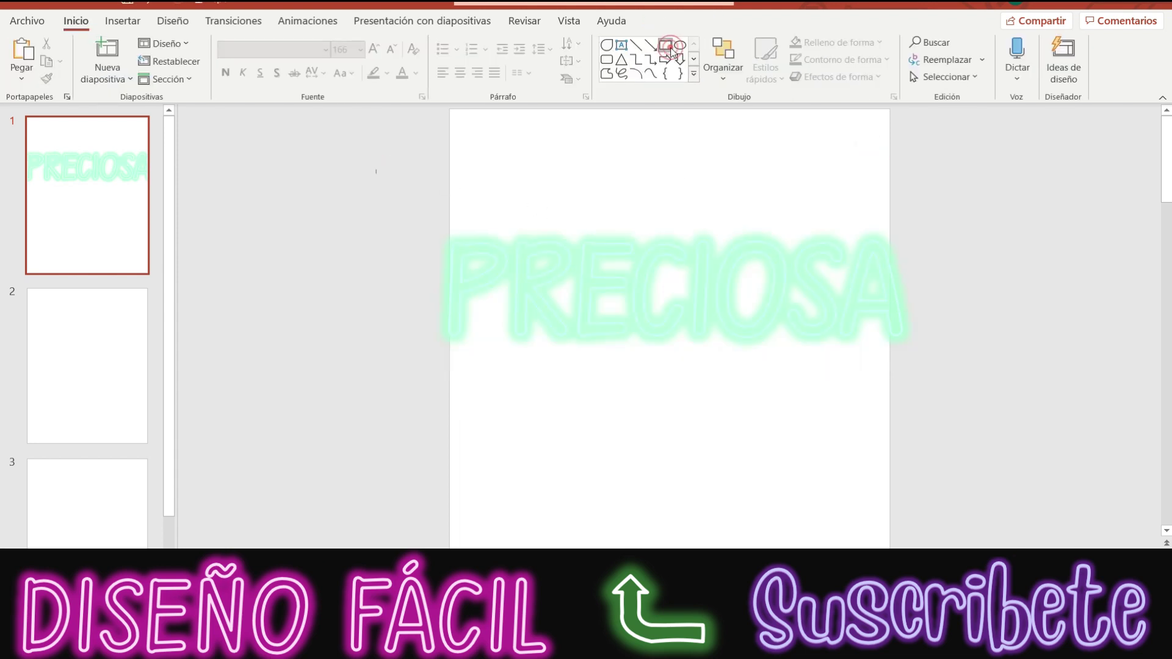
left_click_drag(379, 182, 993, 389)
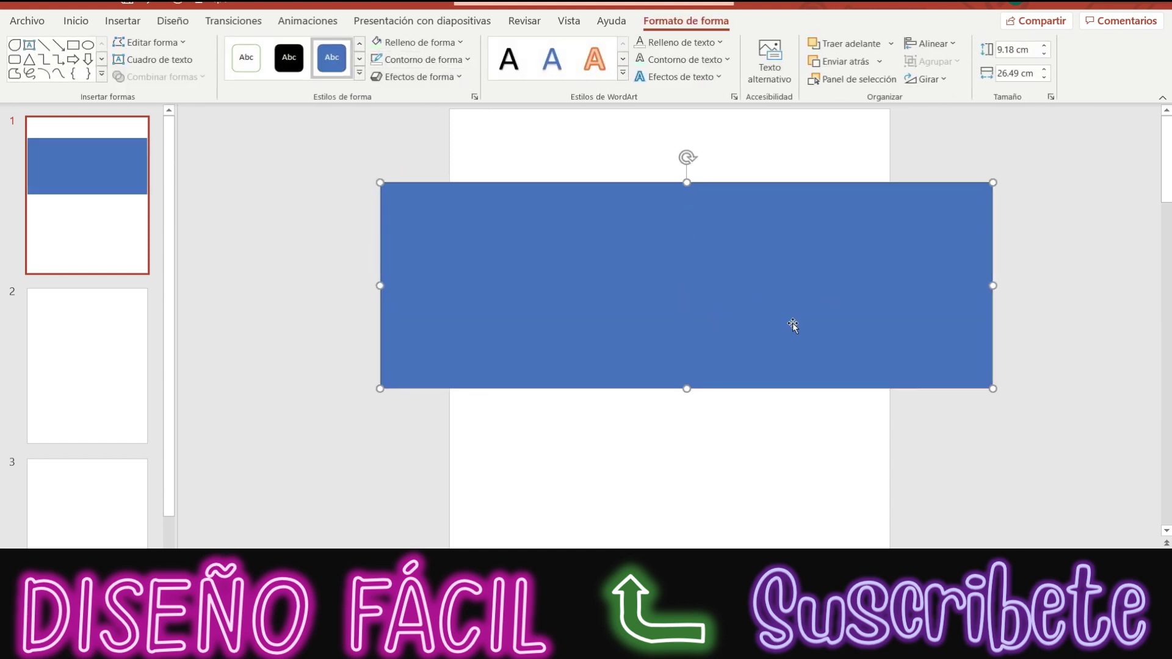
left_click(454, 42)
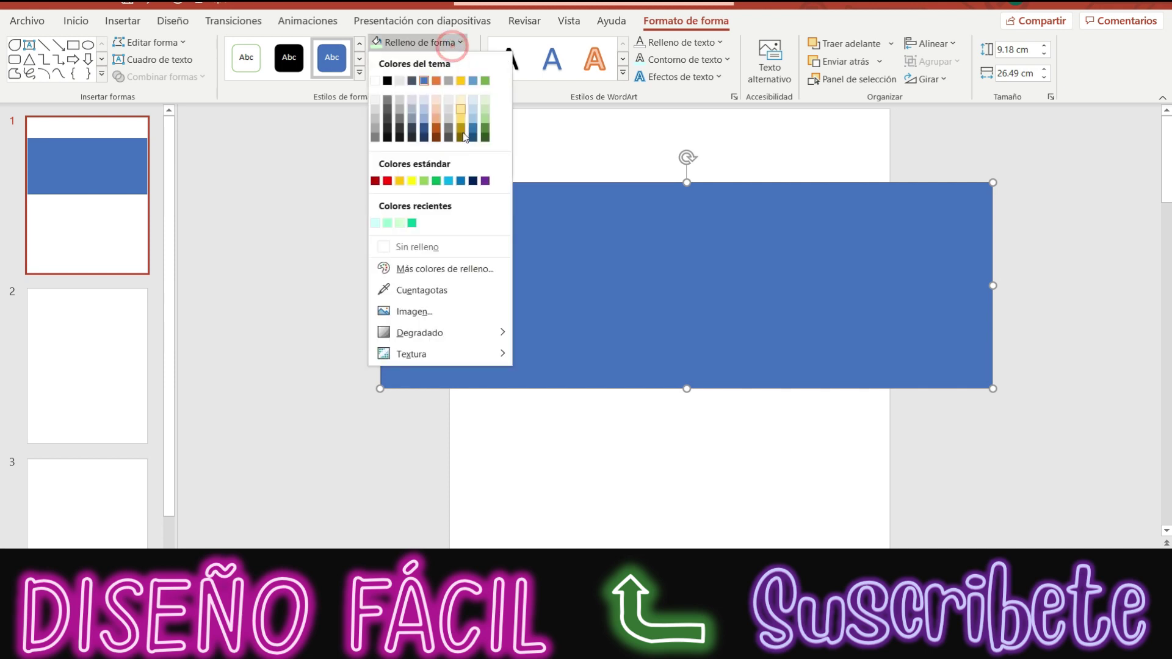
left_click(388, 98)
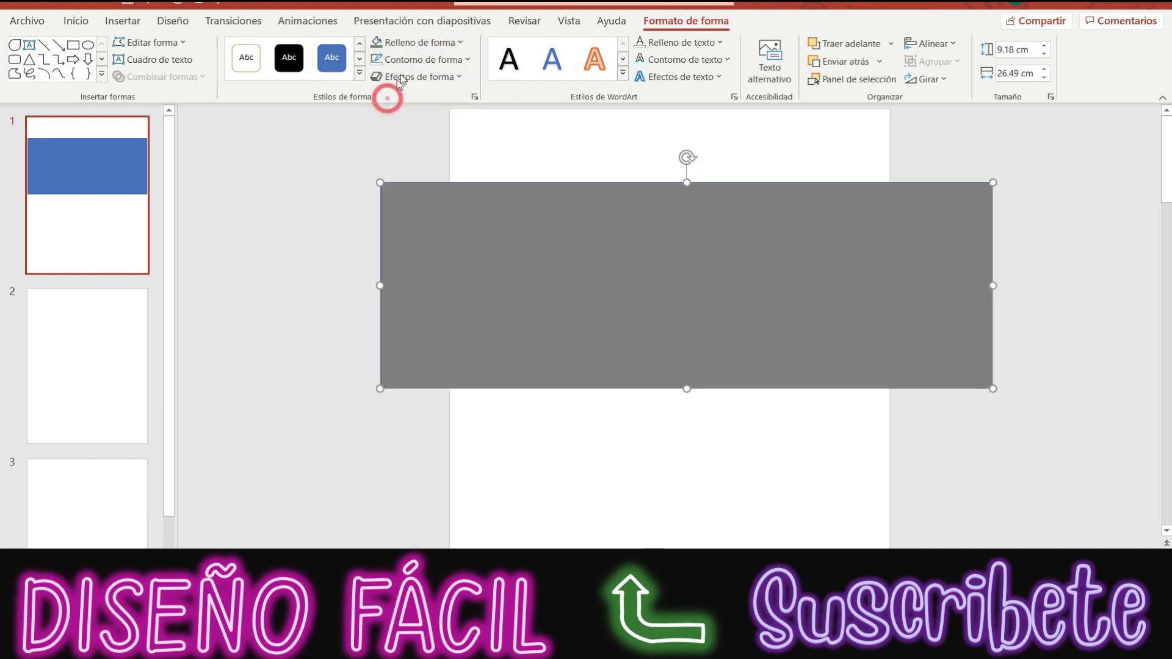
left_click(405, 64)
left_click(441, 268)
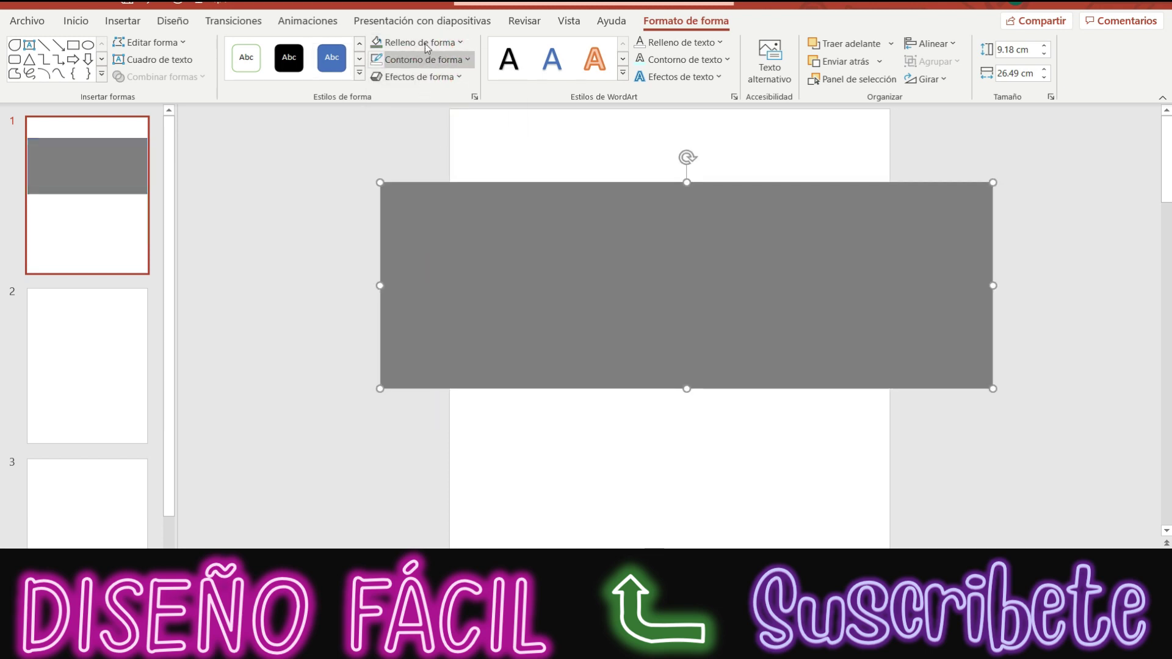
left_click(425, 44)
left_click(390, 139)
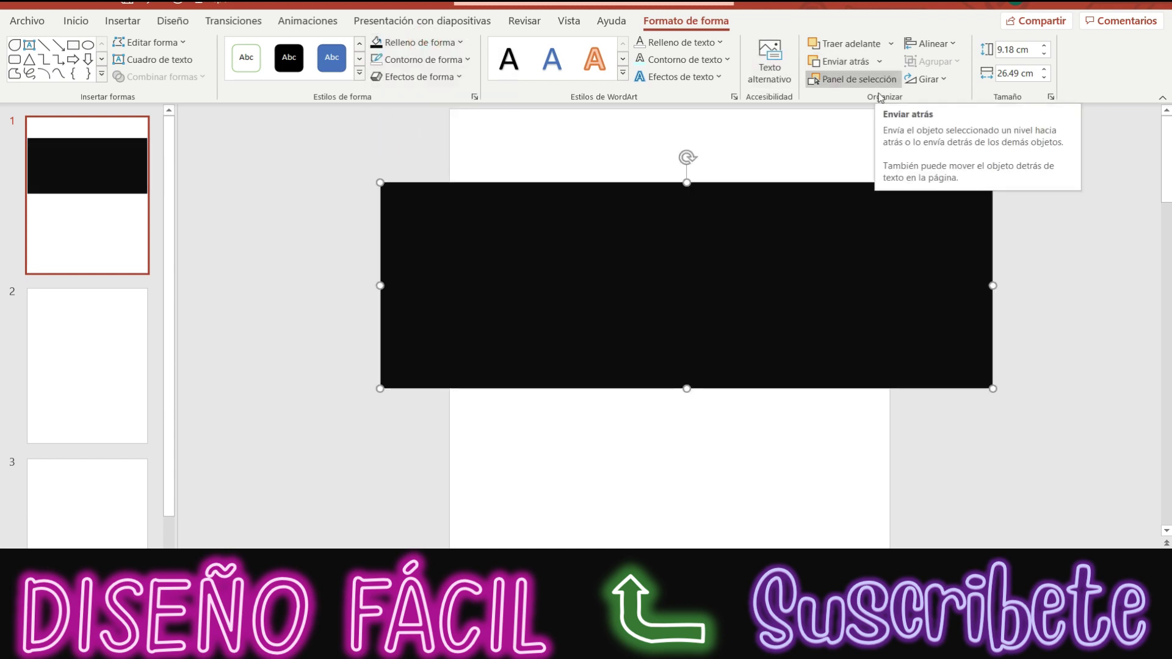
- Send the black rectangle behind PRECIOSA and stretch it to the slide's top edge
left_click(879, 62)
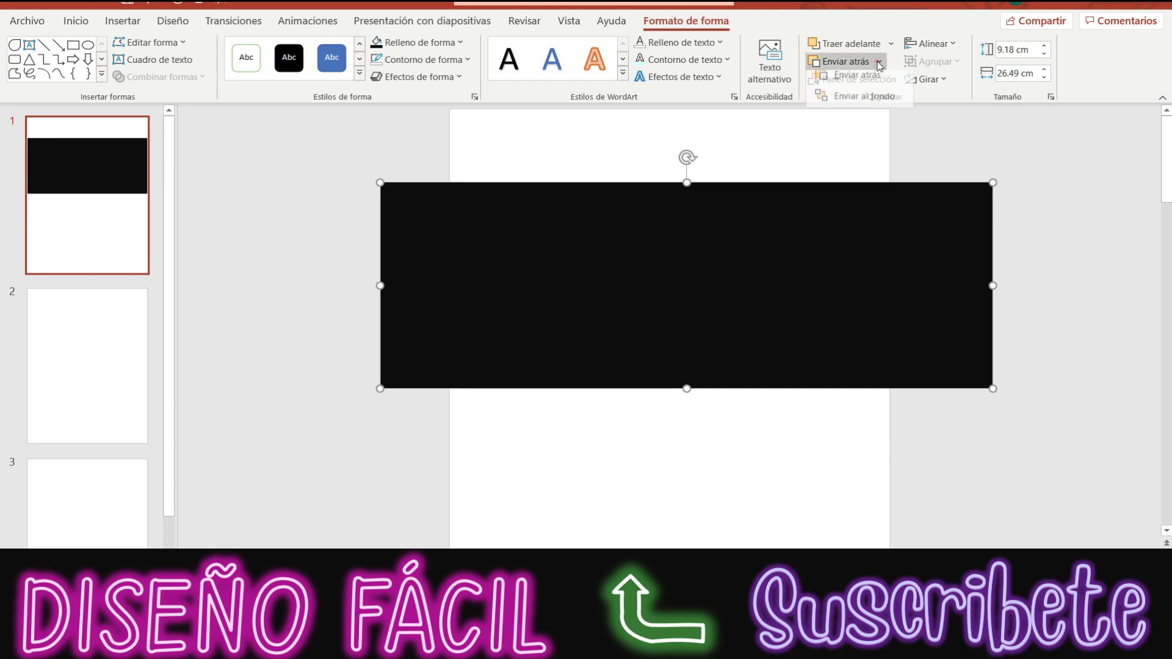
left_click(867, 101)
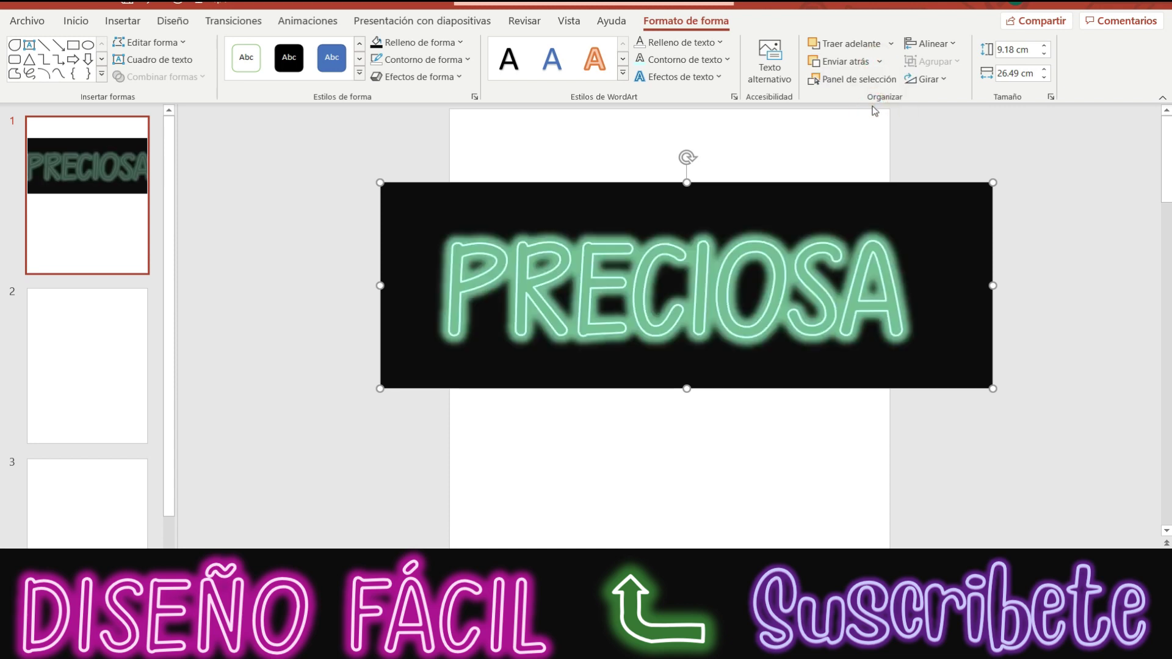
left_click(1036, 317)
left_click(798, 369)
left_click_drag(687, 388, 697, 502)
left_click_drag(511, 394, 488, 336)
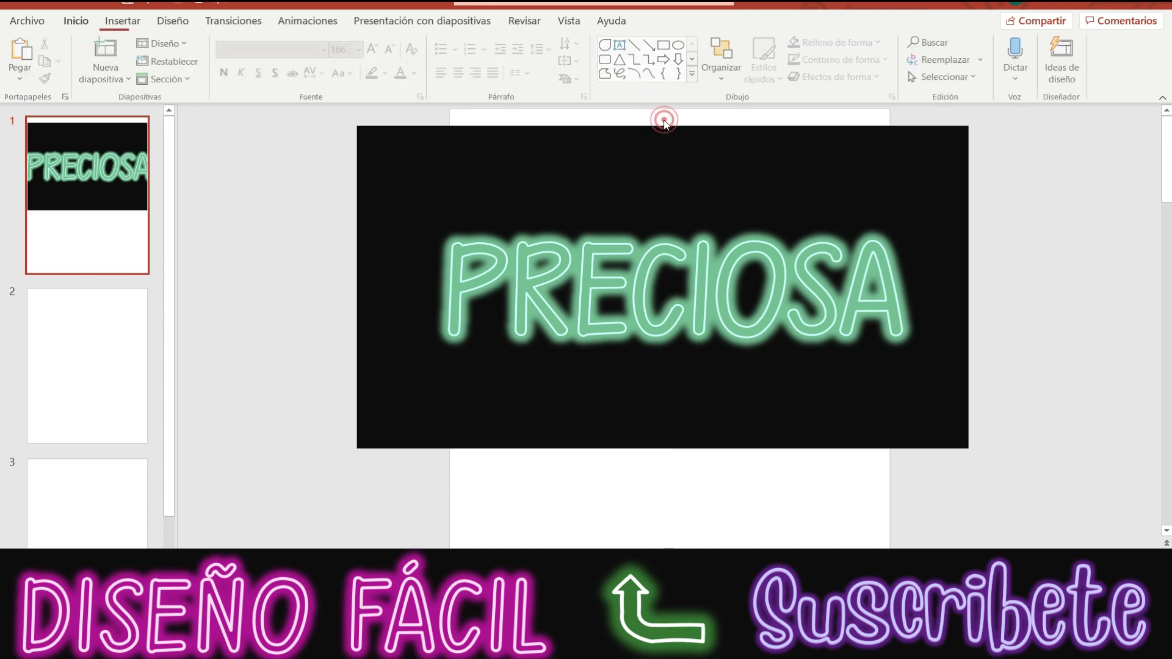
left_click_drag(663, 120, 663, 109)
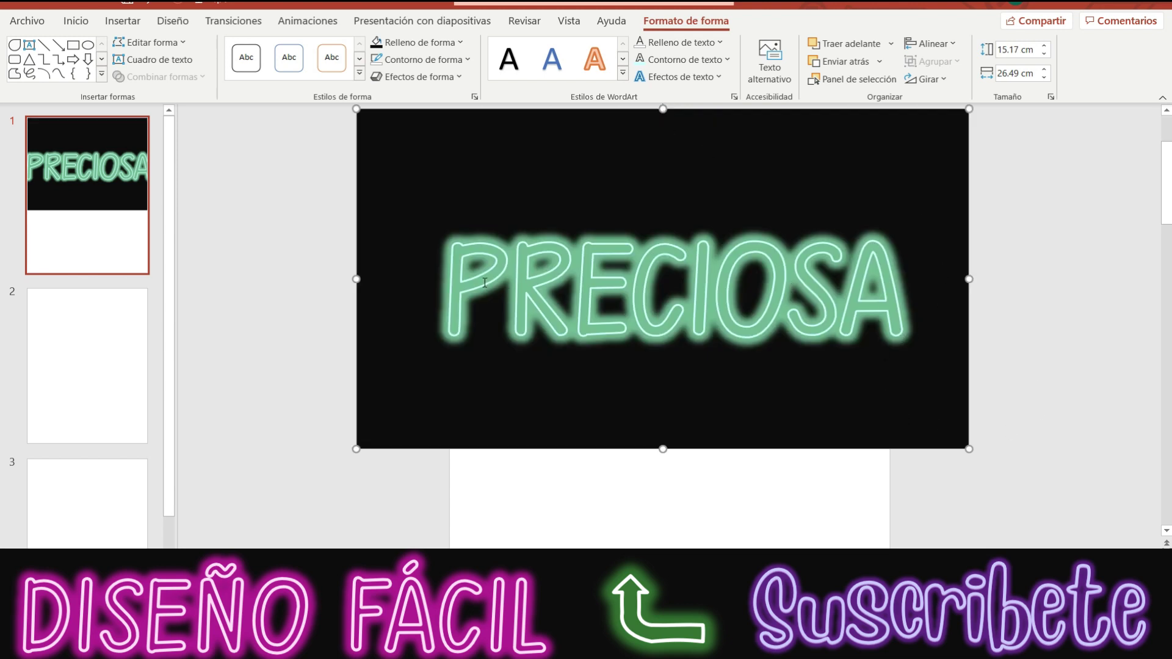
left_click(464, 276)
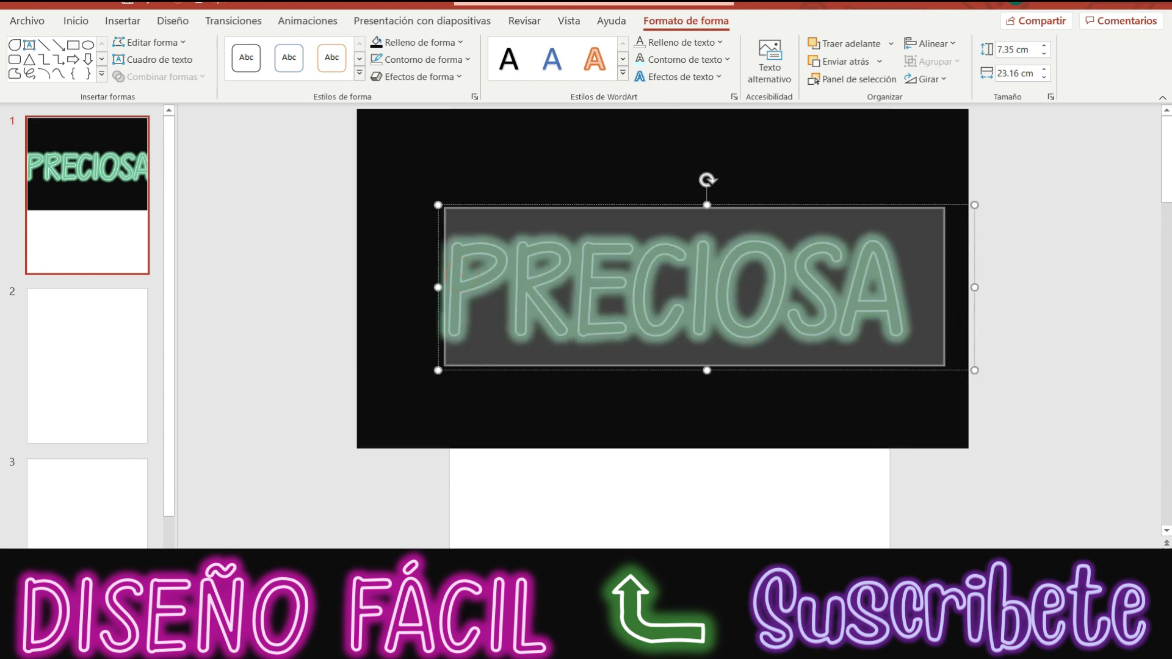
- Try a recent colour, light blue and pink as PRECIOSA's outline colour
left_click(684, 59)
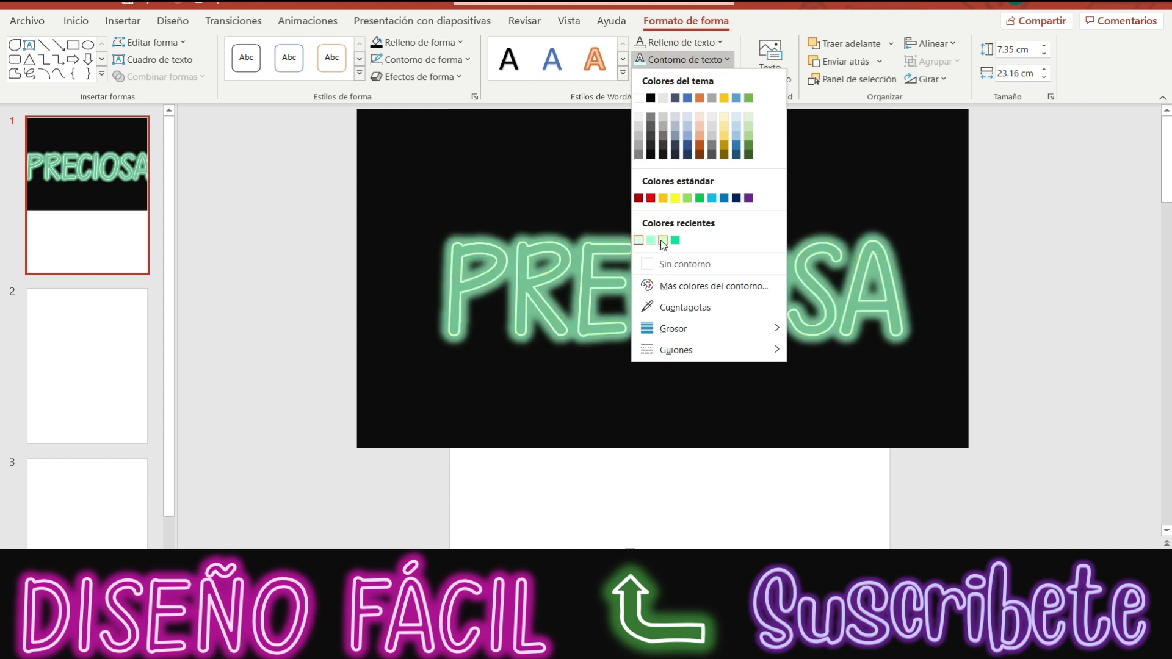
left_click(662, 240)
left_click(665, 60)
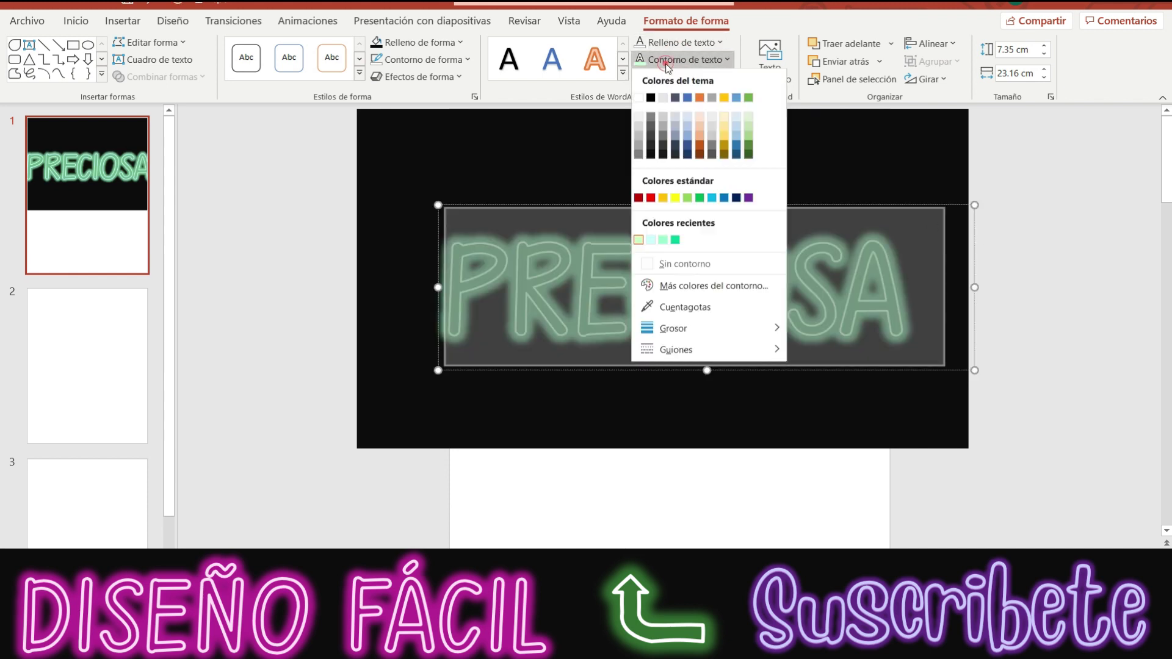
left_click(712, 197)
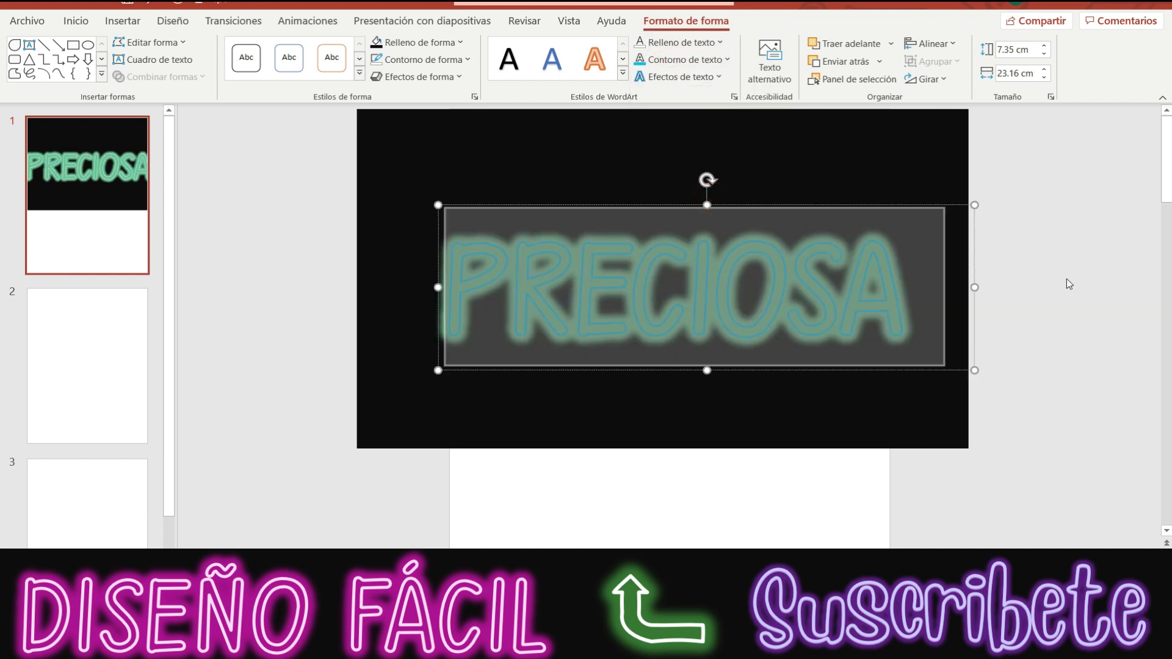
left_click(678, 61)
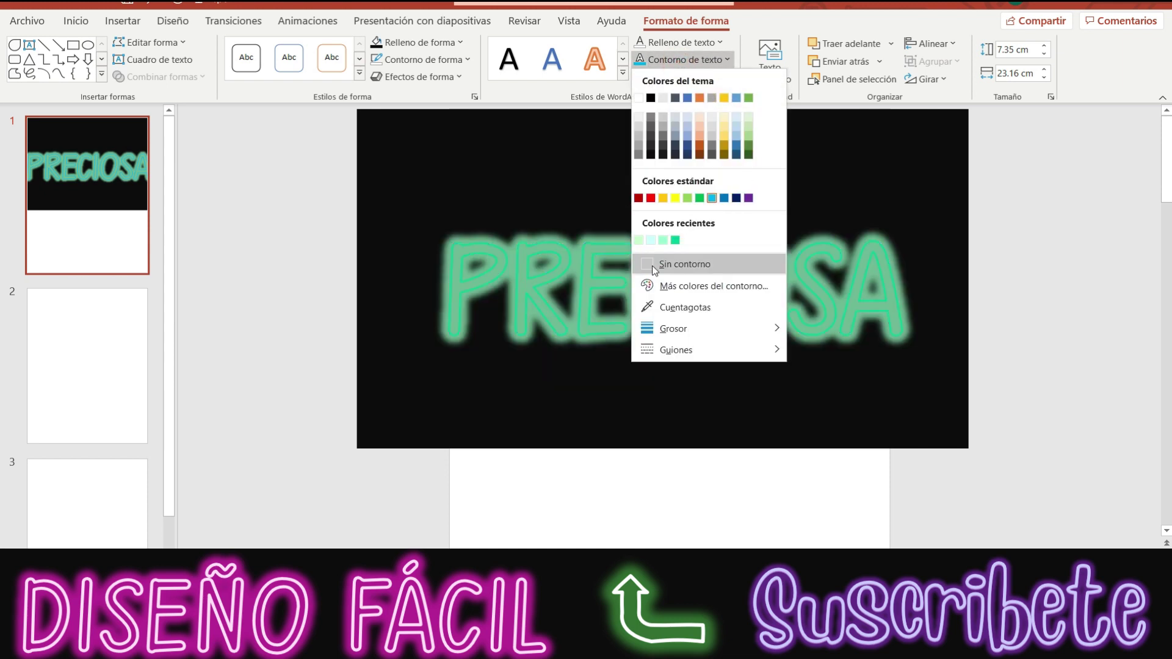
left_click(652, 285)
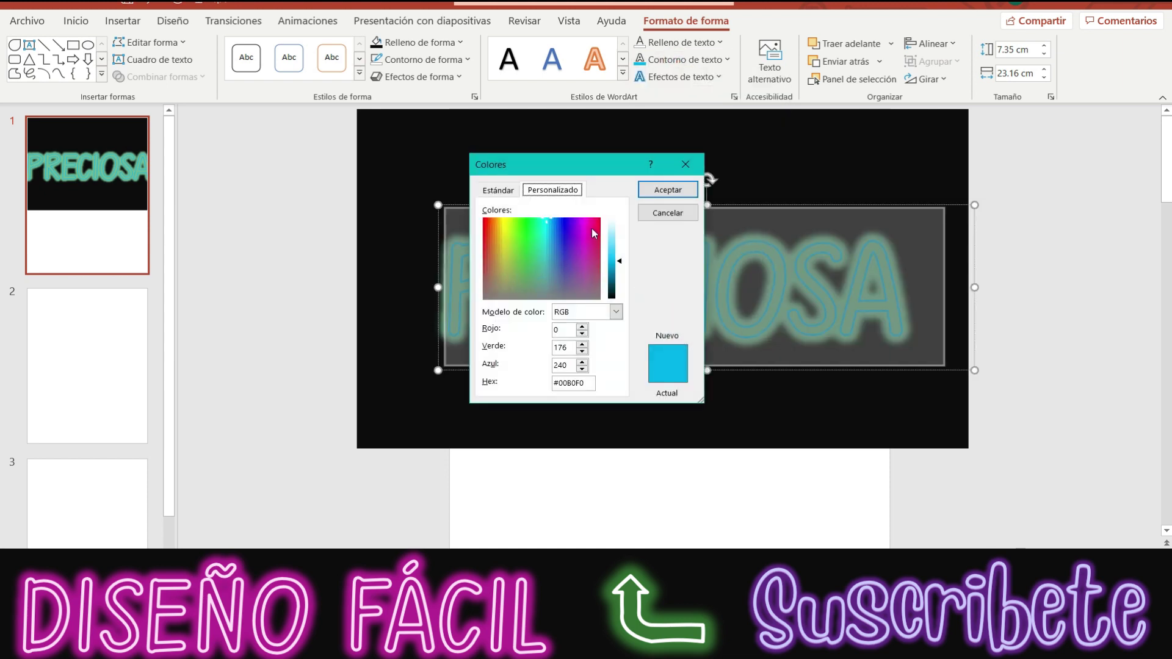
left_click(499, 191)
left_click(553, 273)
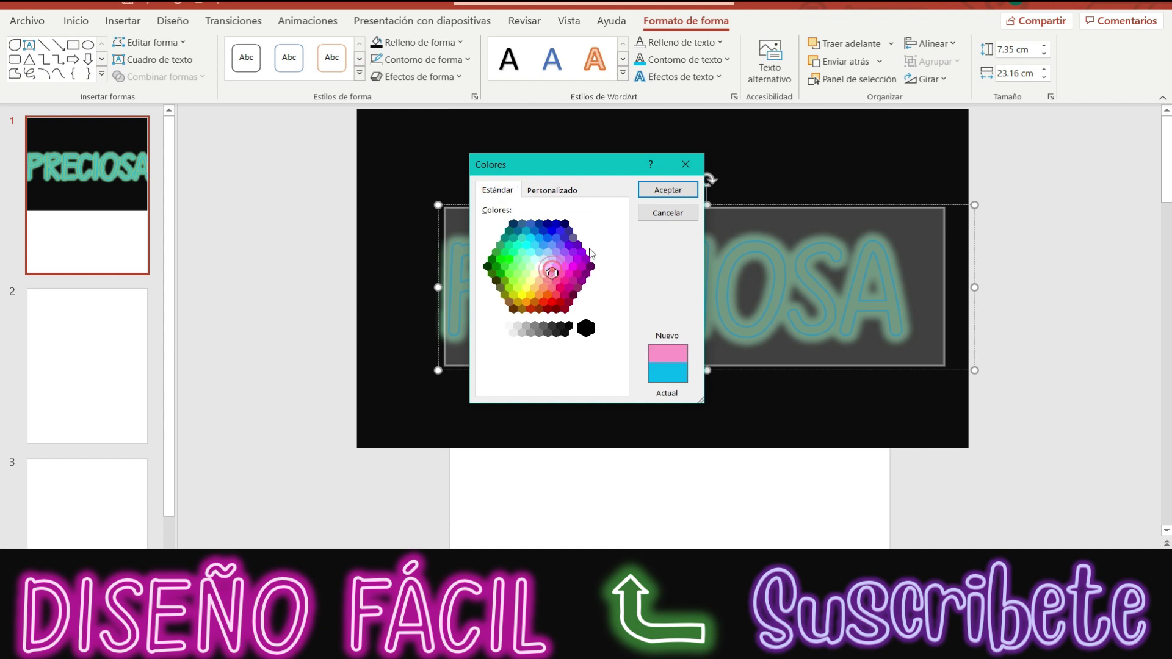
left_click(668, 189)
left_click(1034, 350)
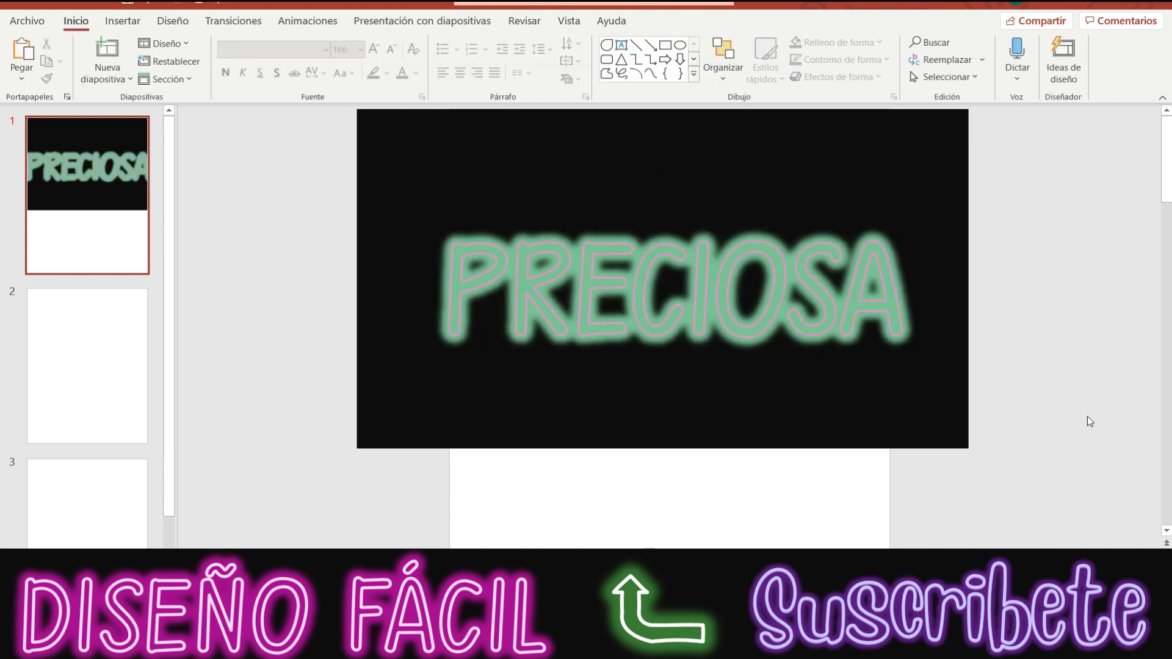
- Try a purple outline, then settle PRECIOSA's outline on the light green recent colour
triple_click(458, 267)
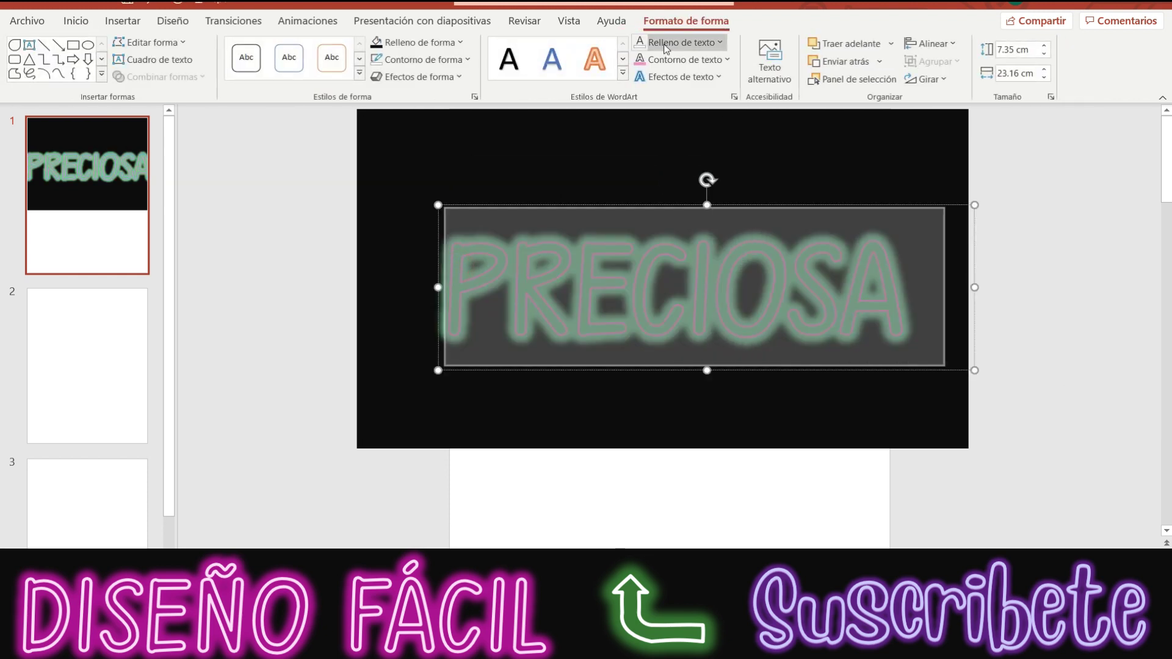
left_click(667, 59)
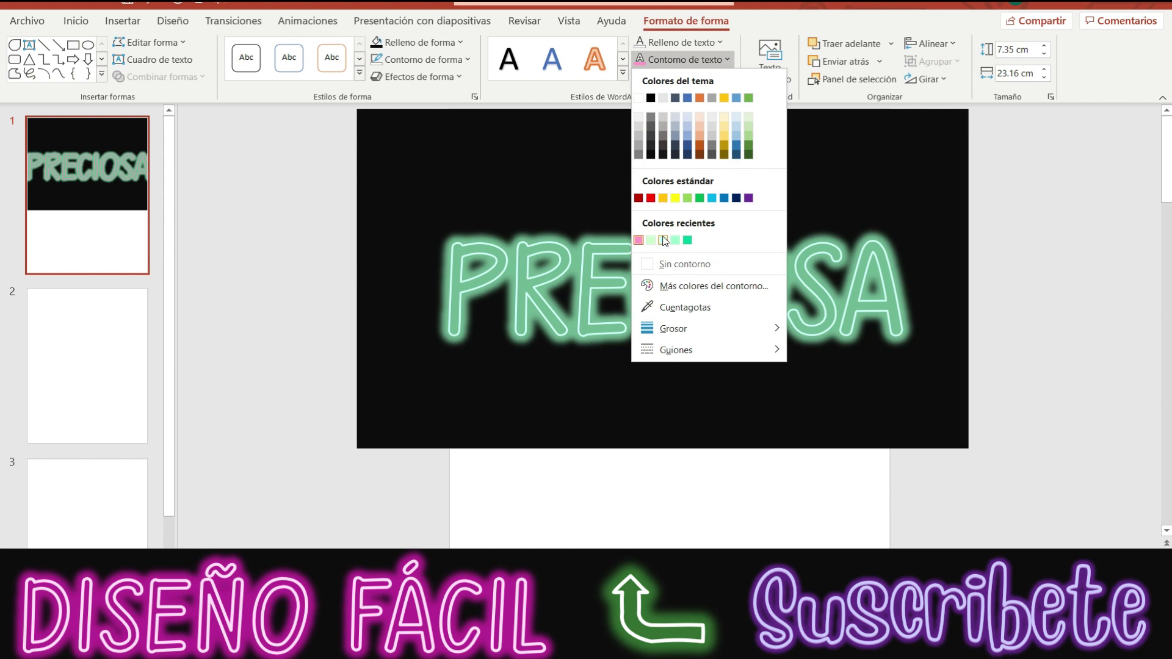
left_click(655, 287)
left_click(565, 249)
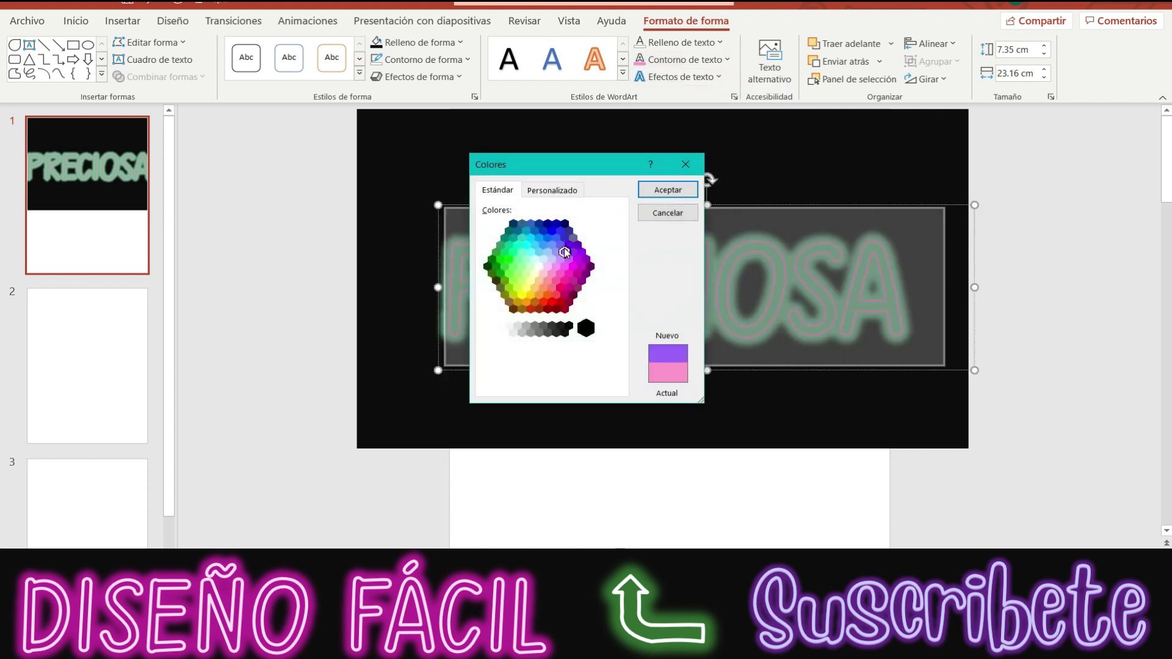
left_click(667, 189)
left_click(1090, 284)
left_click_drag(501, 282, 897, 283)
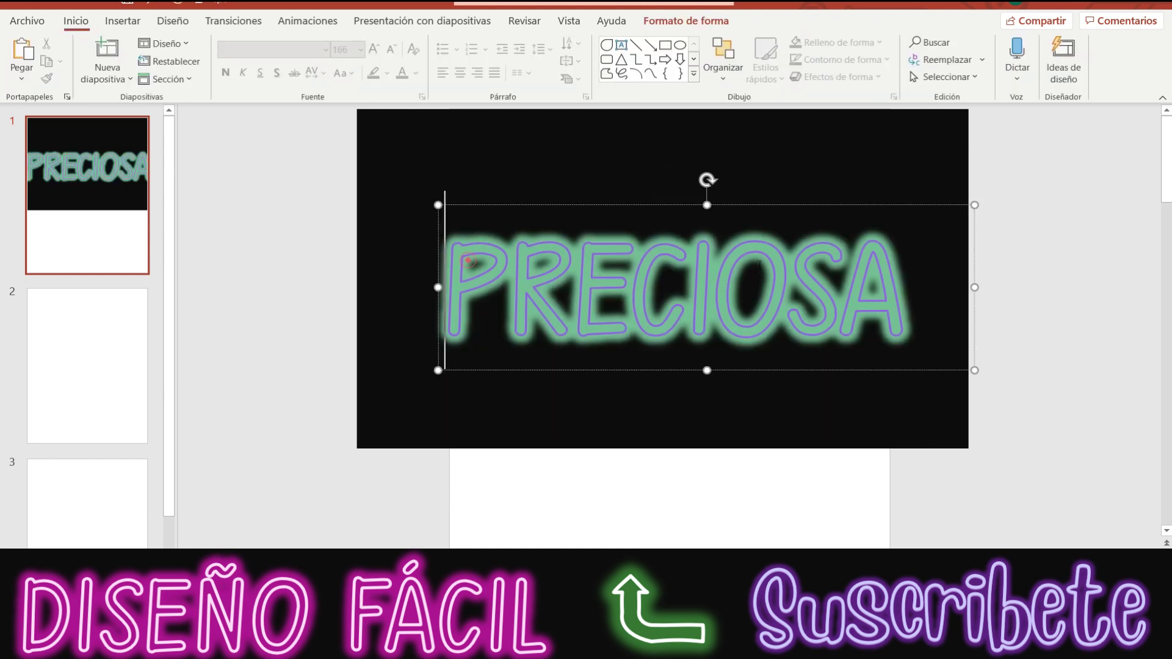
left_click(683, 59)
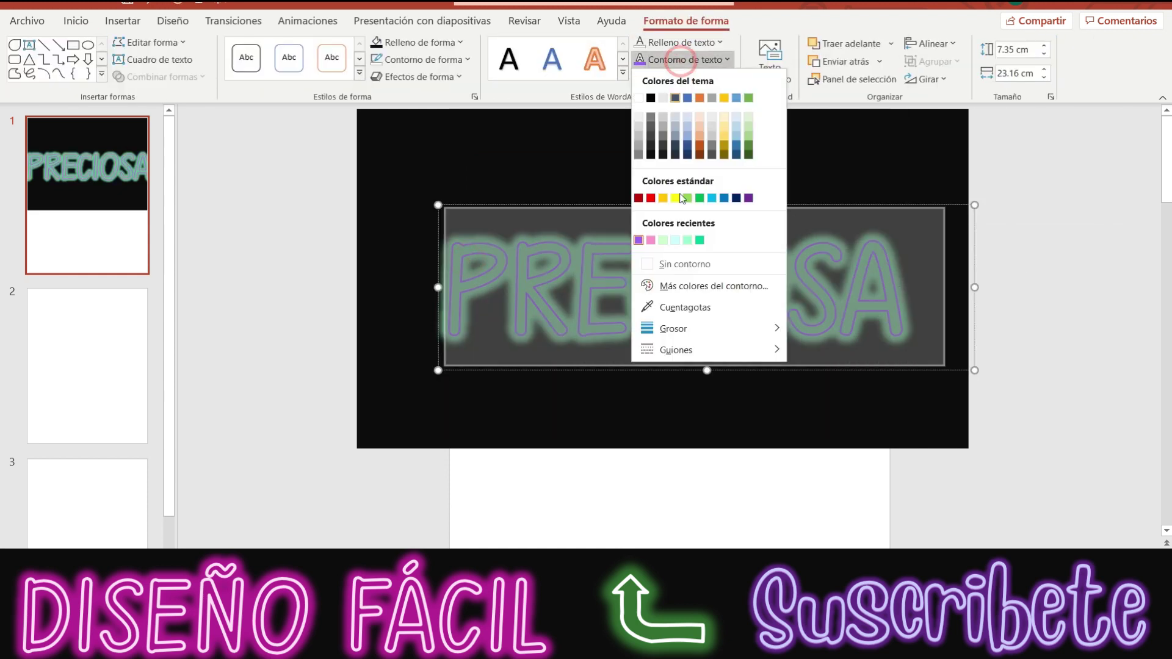
left_click(676, 240)
key("Escape")
left_click(1001, 220)
left_click(629, 293)
- Move PRECIOSA down into the lower half of the slide
mouse_move(565, 196)
left_mouse_down()
mouse_move(524, 116)
mouse_move(536, 108)
left_mouse_up()
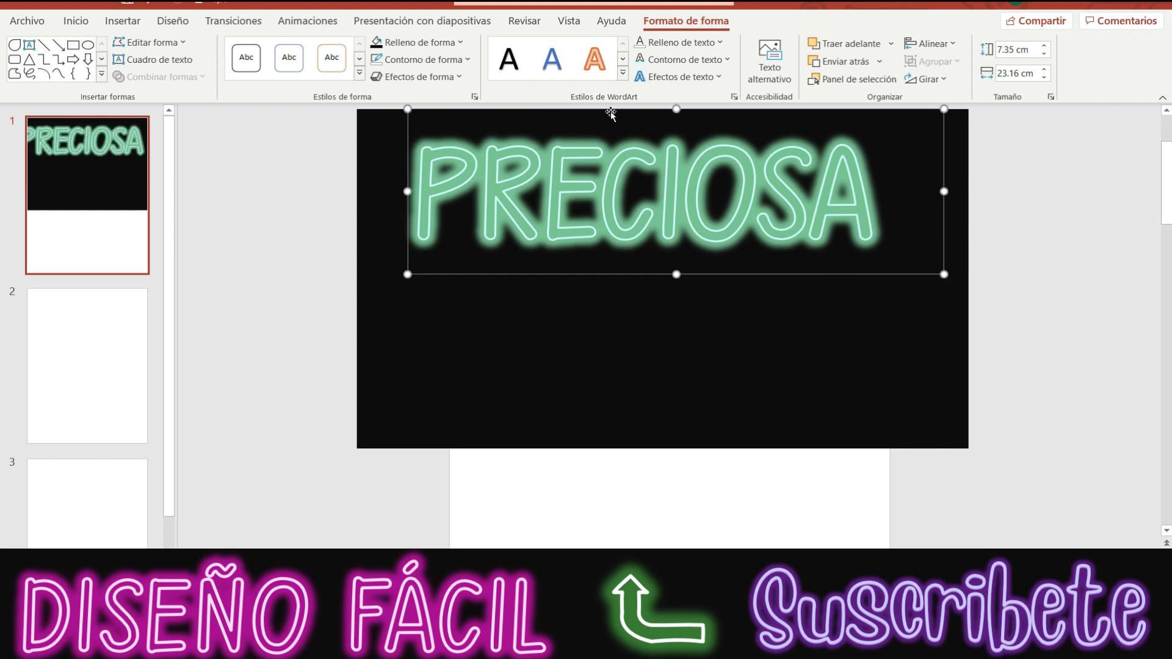
left_click_drag(628, 272, 638, 421)
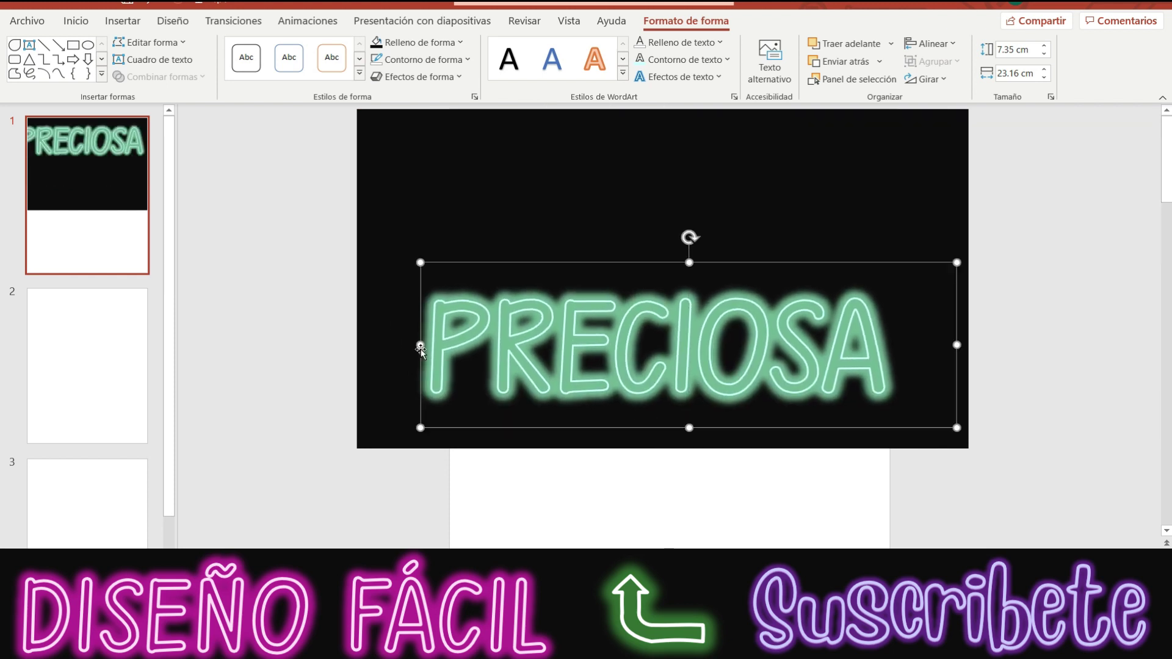
left_click(301, 269)
- Add a text box reading 'Creativa' and place it near the slide's top
left_click(622, 44)
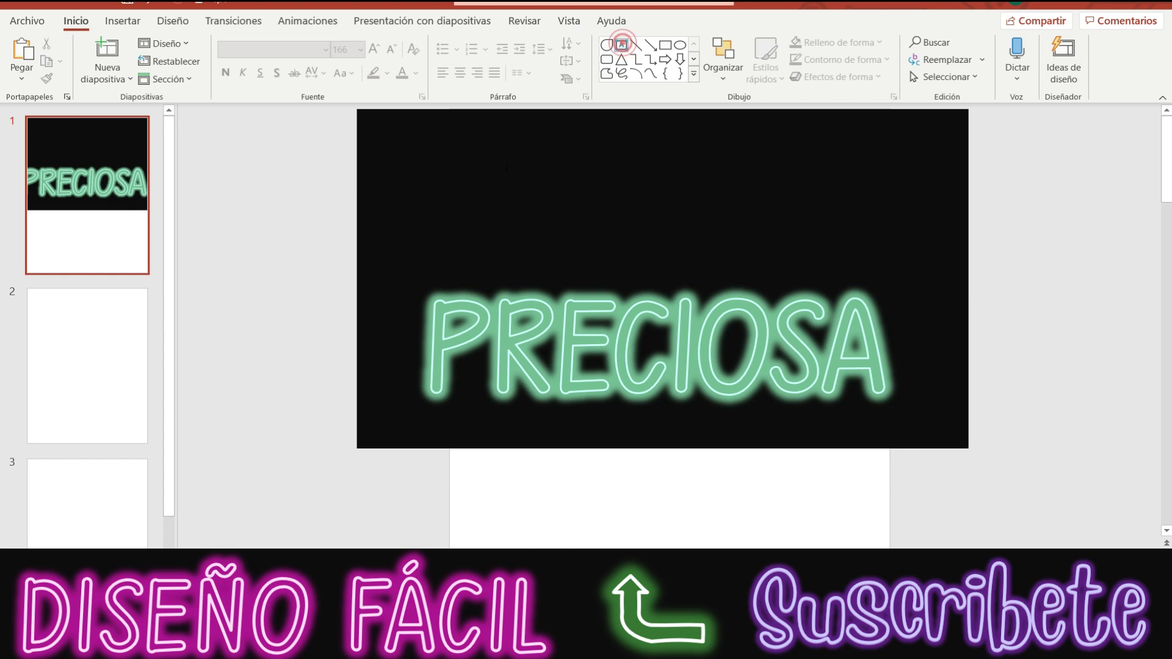
left_click(251, 167)
type("Creatoiva")
key("BackSpace")
key("BackSpace")
key("BackSpace")
key("BackSpace")
type("iva")
left_click_drag(265, 168, 645, 186)
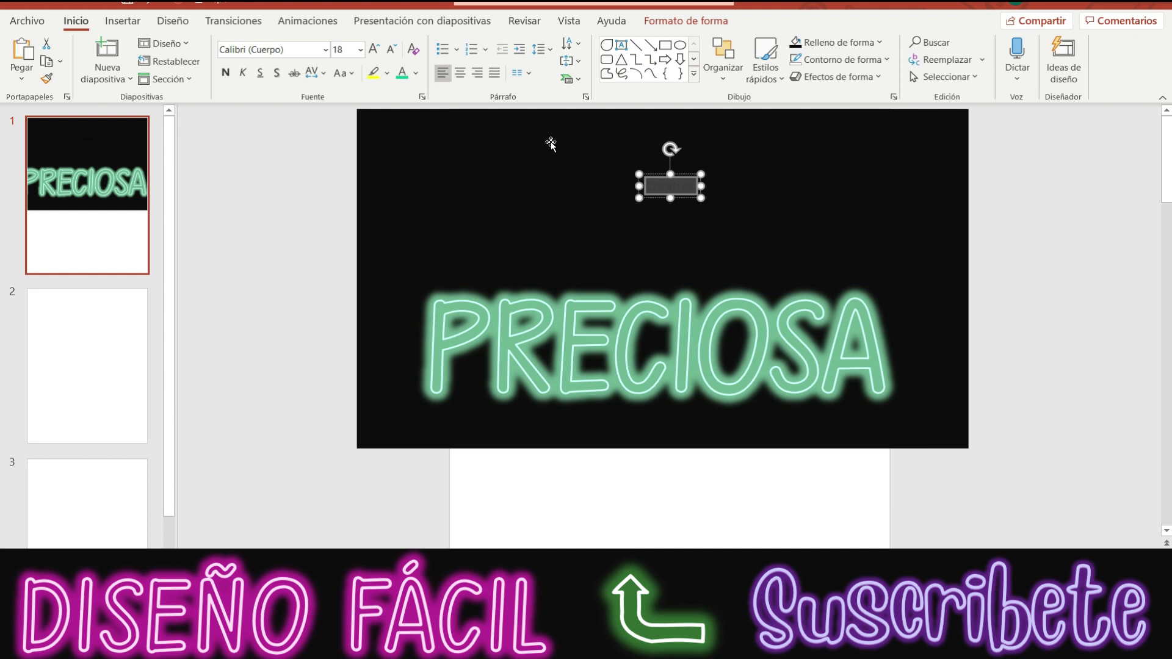
- Colour Creativa pink and enlarge it to 88 pt
left_click(418, 74)
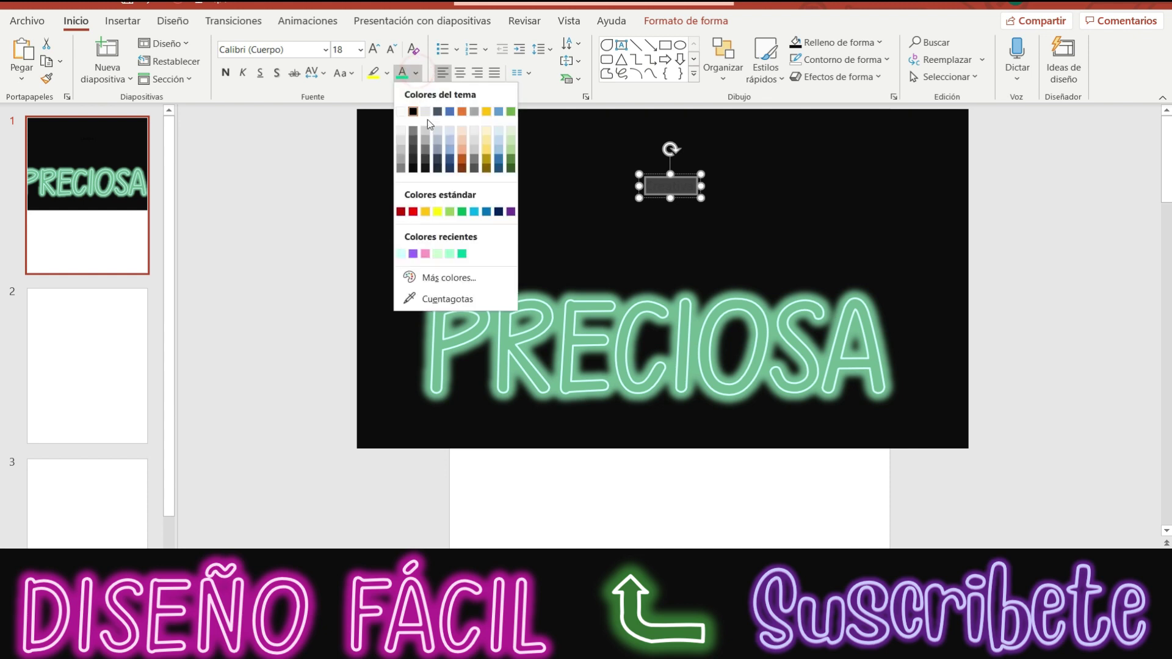
left_click(426, 254)
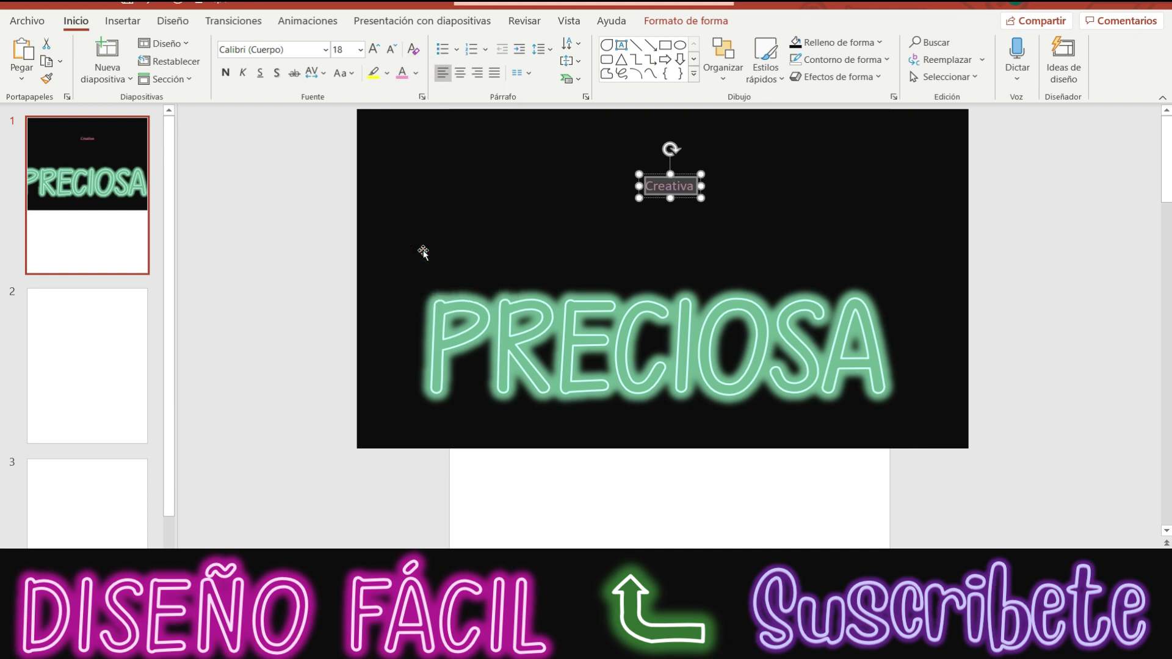
left_click(382, 47)
left_click(382, 47)
left_click(382, 47)
left_click(382, 47)
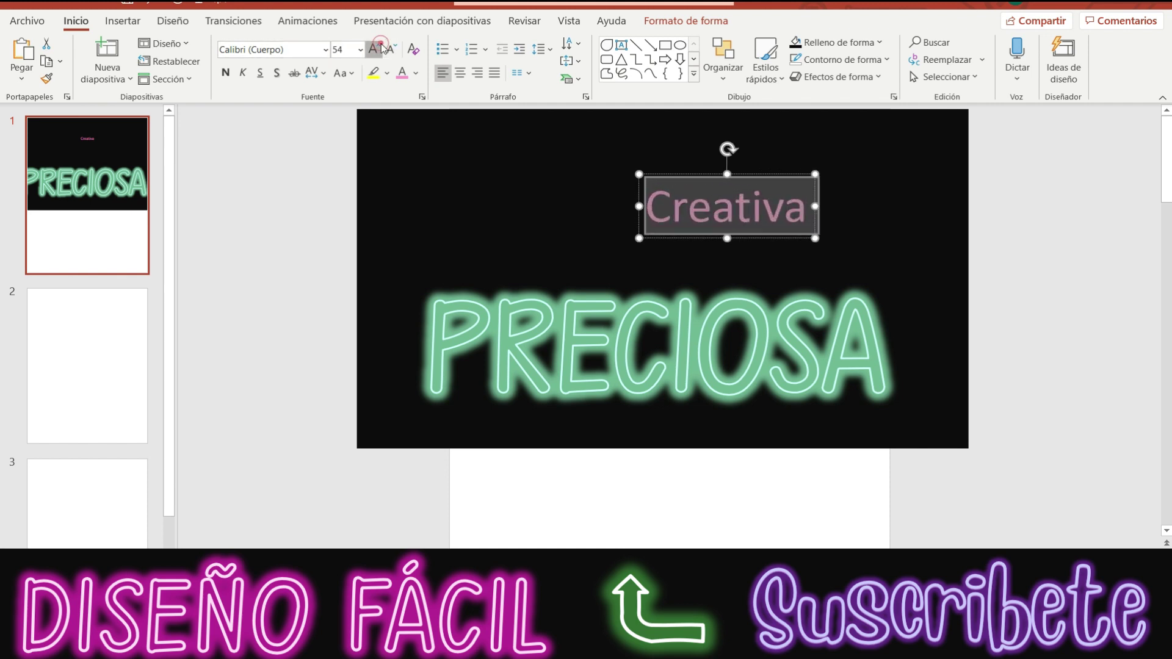
left_click(382, 48)
left_click(382, 47)
left_click(382, 48)
left_click(382, 48)
left_click(382, 48)
left_click_drag(693, 175, 572, 178)
- Apply the Blueberry Regular font to Creativa and centre it above PRECIOSA
left_click_drag(545, 226, 778, 256)
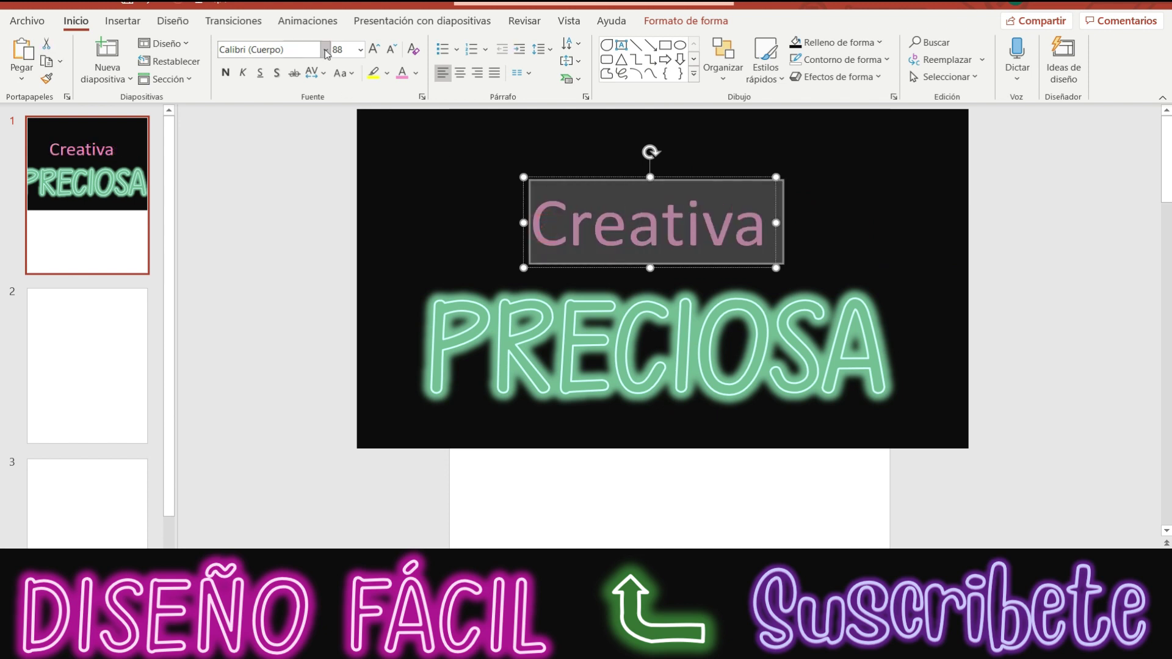
left_click(325, 49)
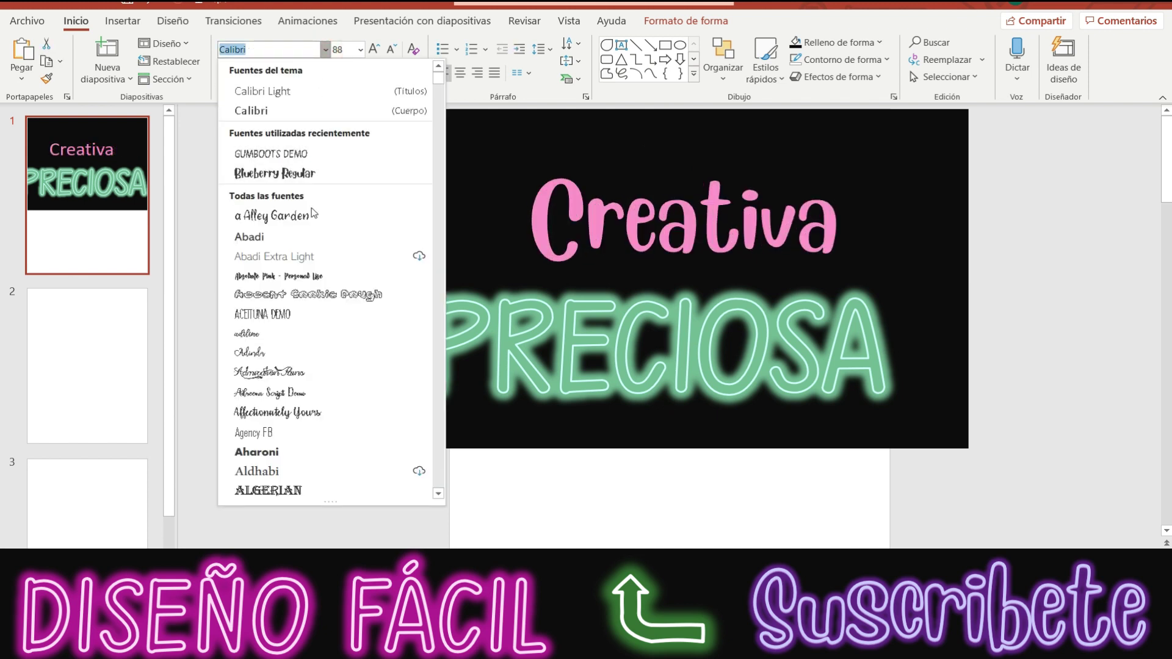
left_click(274, 173)
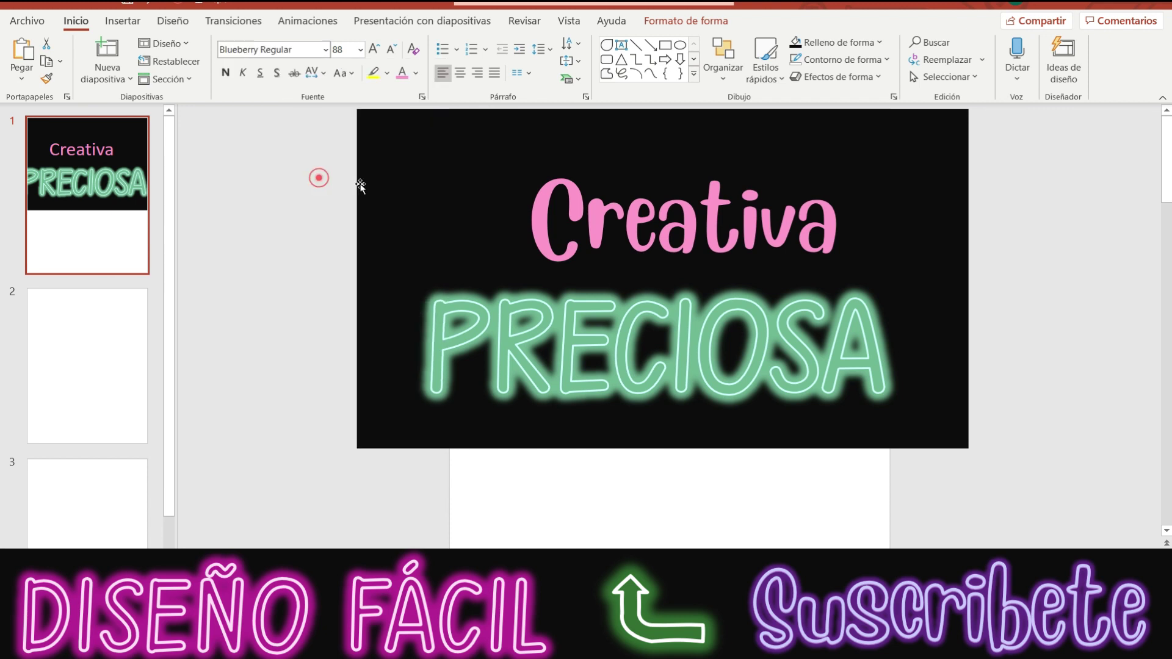
left_click_drag(617, 177, 582, 172)
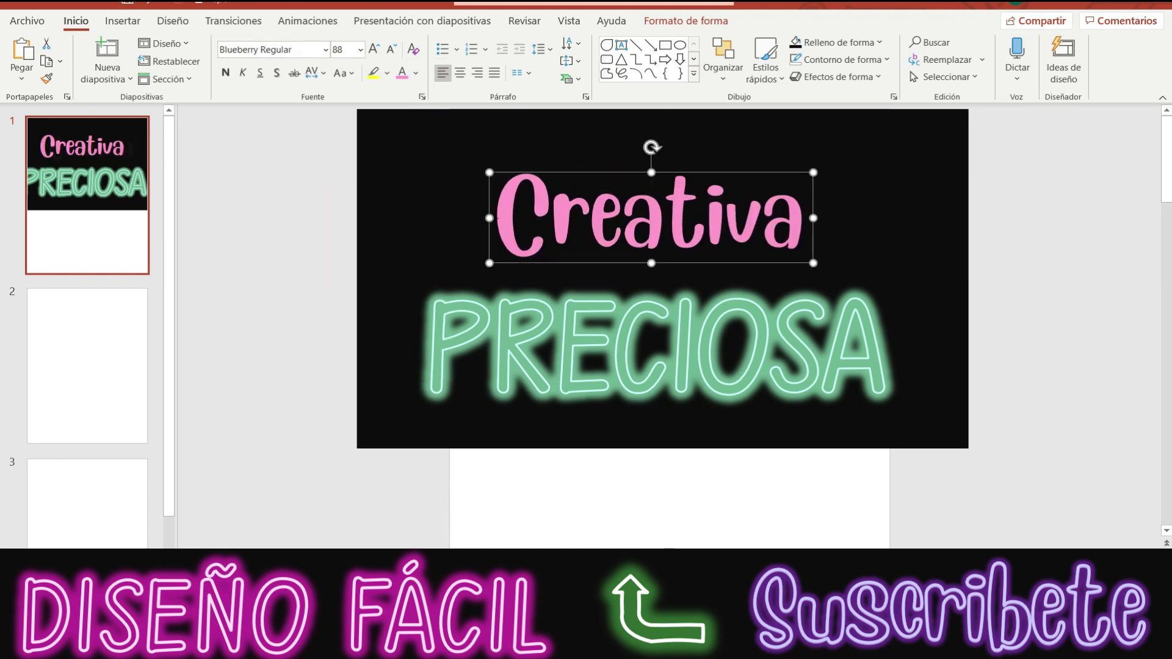
- Set Creativa's text fill to Sin relleno and its text outline to the pink recent colour
left_click(674, 22)
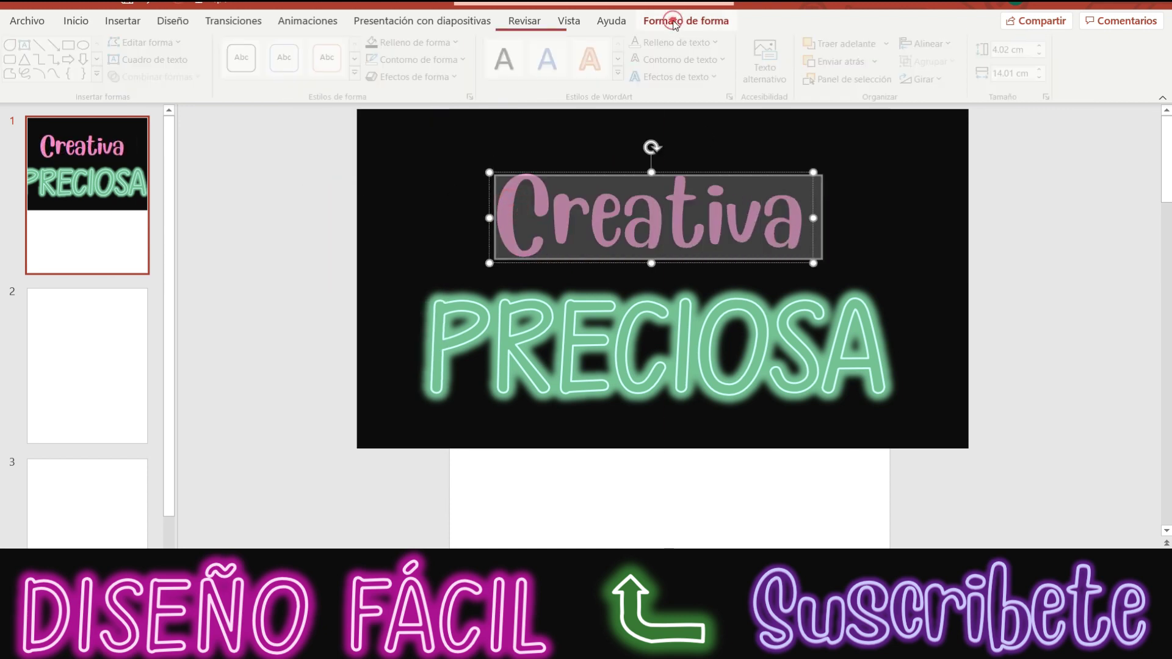
left_click(660, 49)
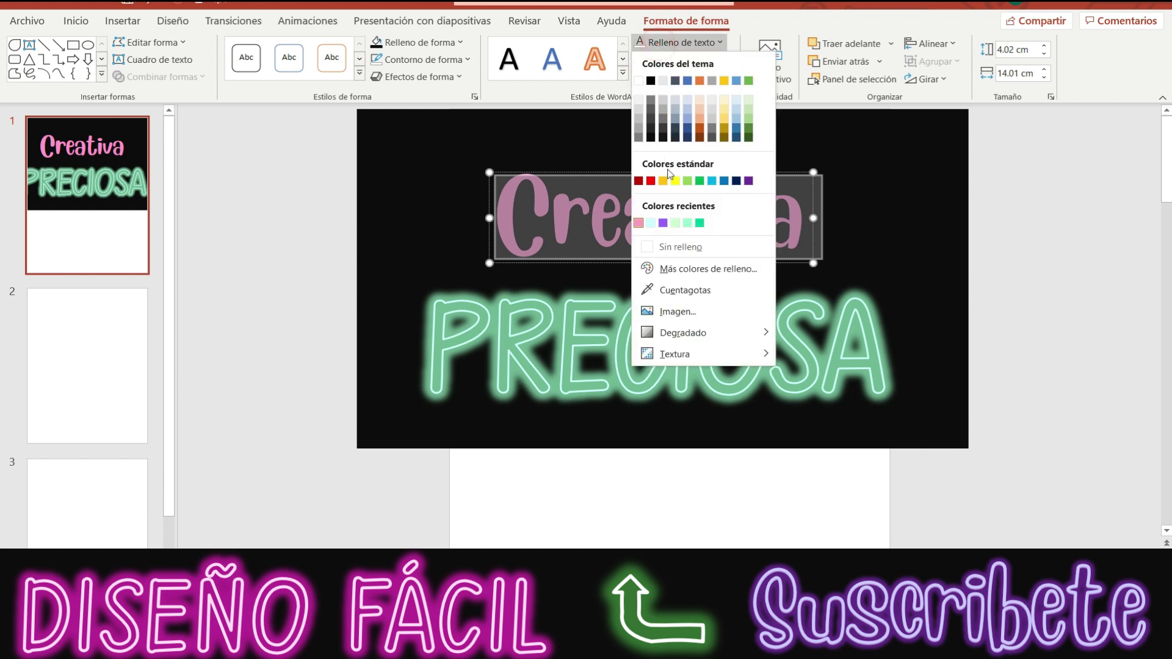
left_click(663, 248)
left_click(671, 42)
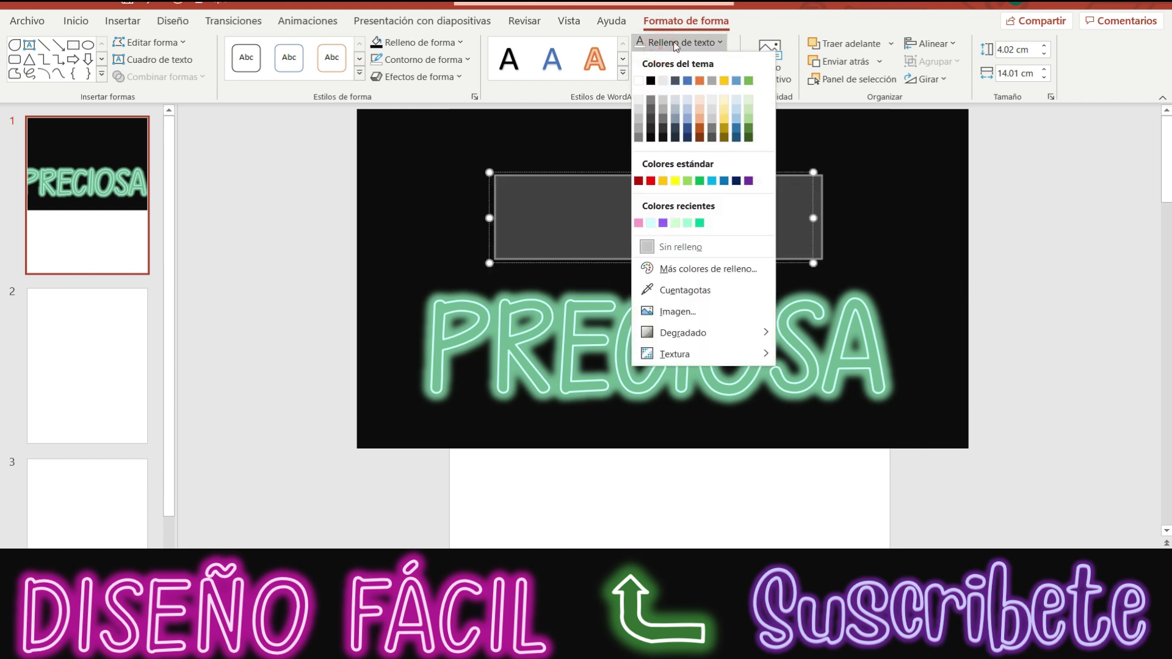
left_click(672, 40)
left_click(673, 59)
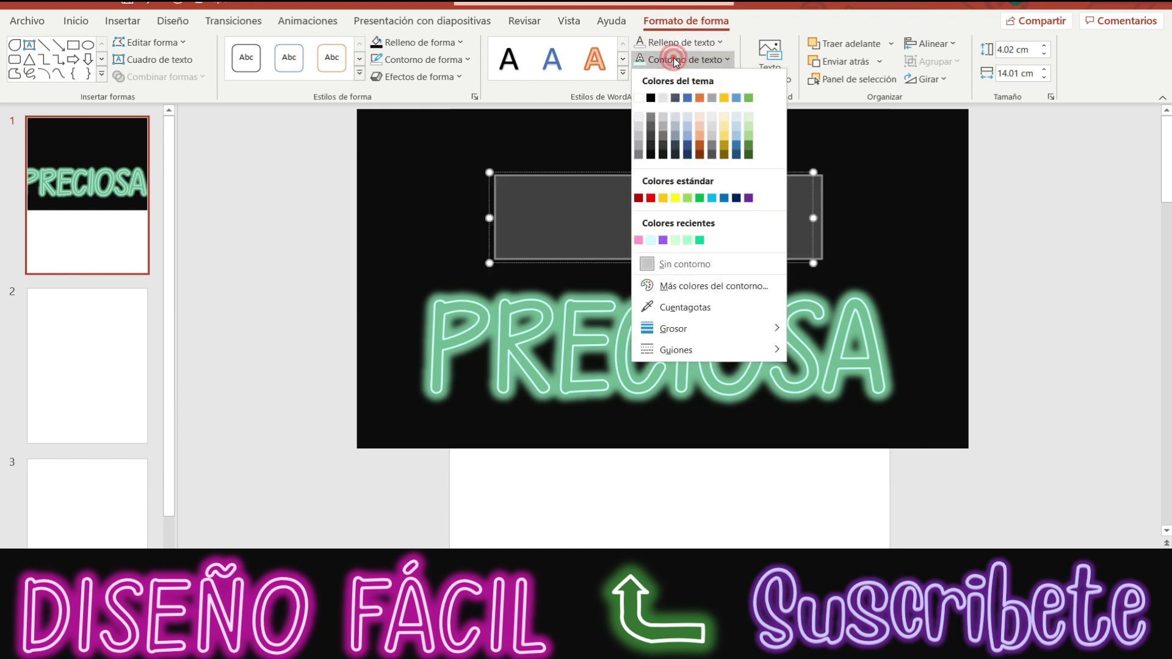
left_click(638, 240)
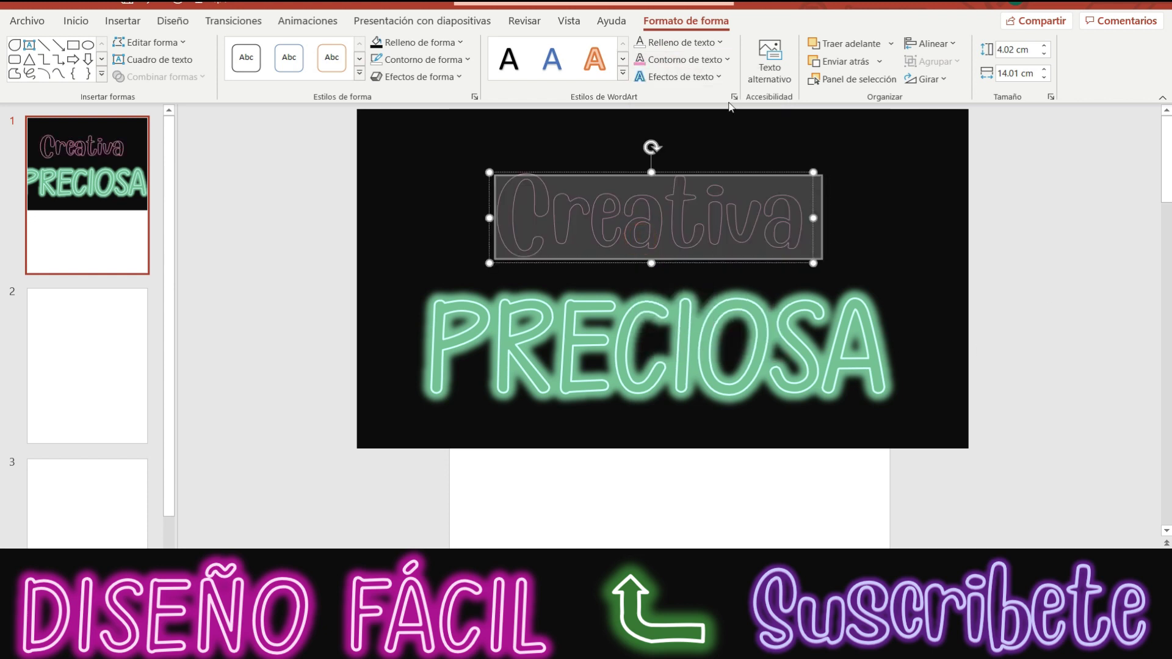
left_click(708, 78)
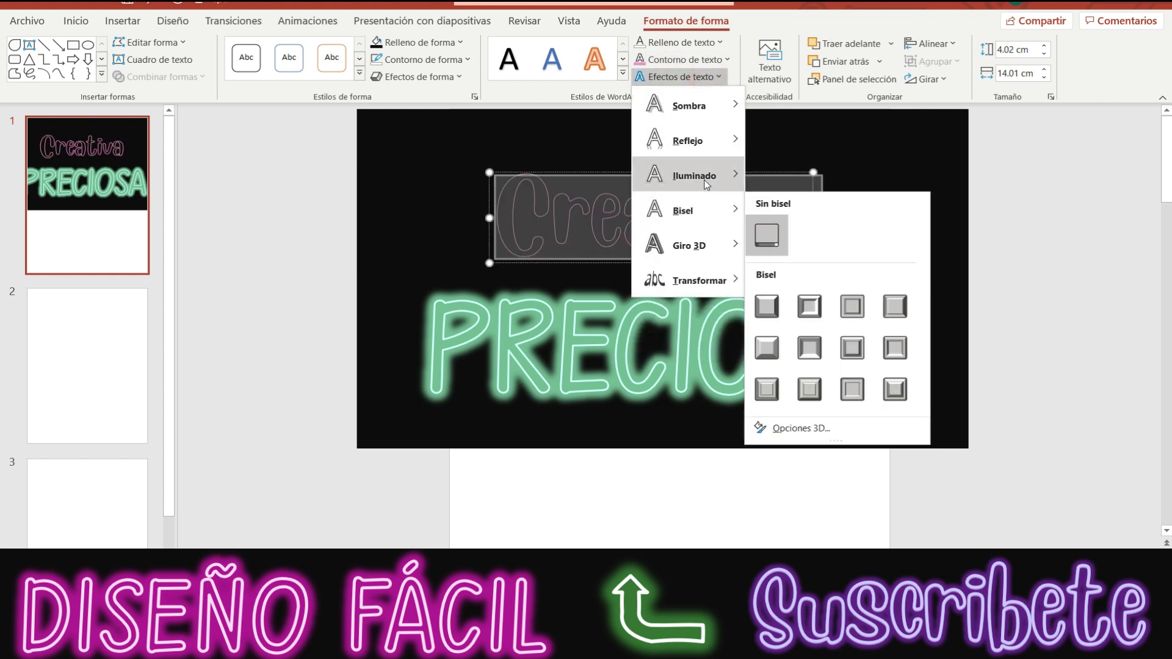
mouse_move(689, 175)
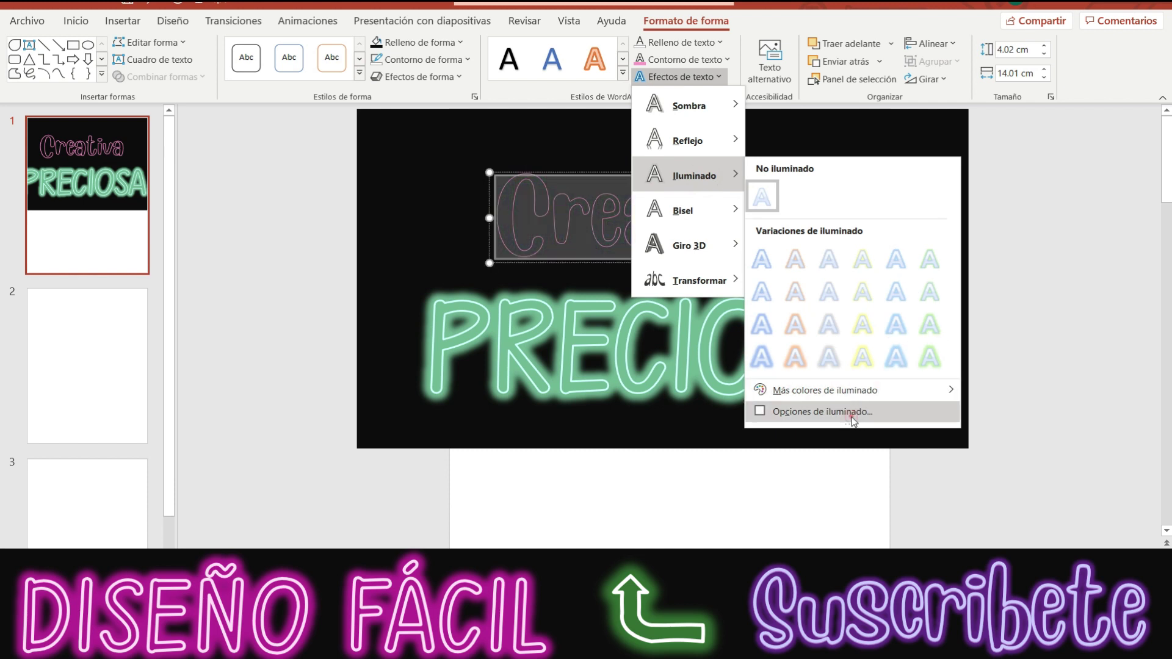
- Set Creativa's glow colour to the pink recent swatch, then open Más colores for the glow
left_click(853, 412)
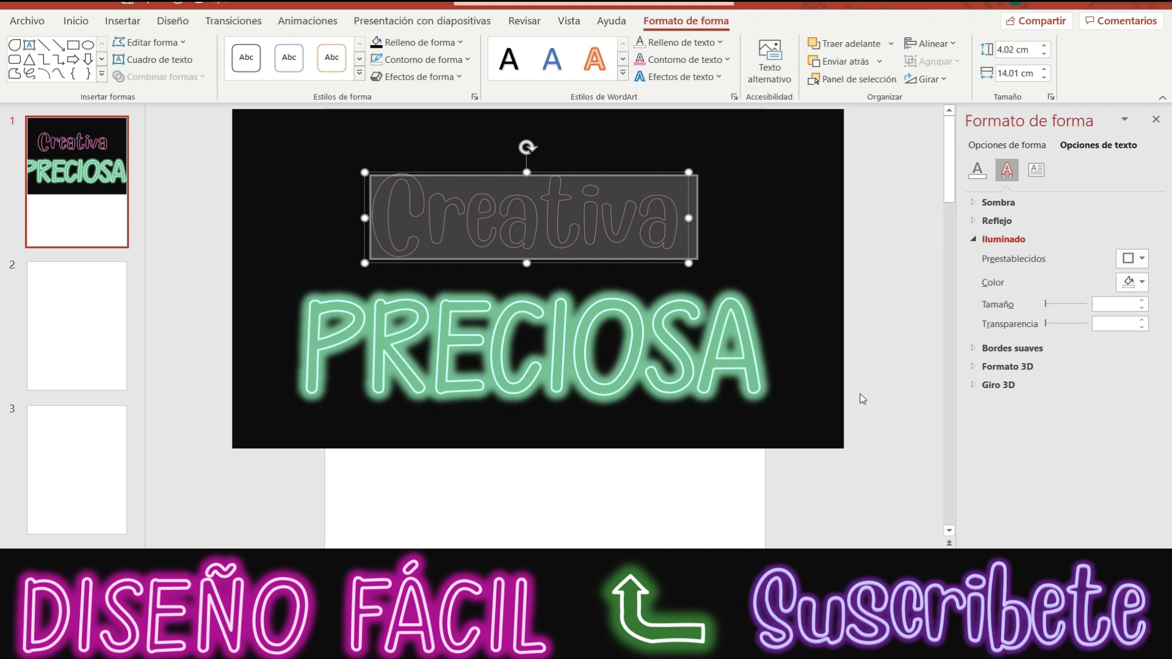
left_click(1140, 282)
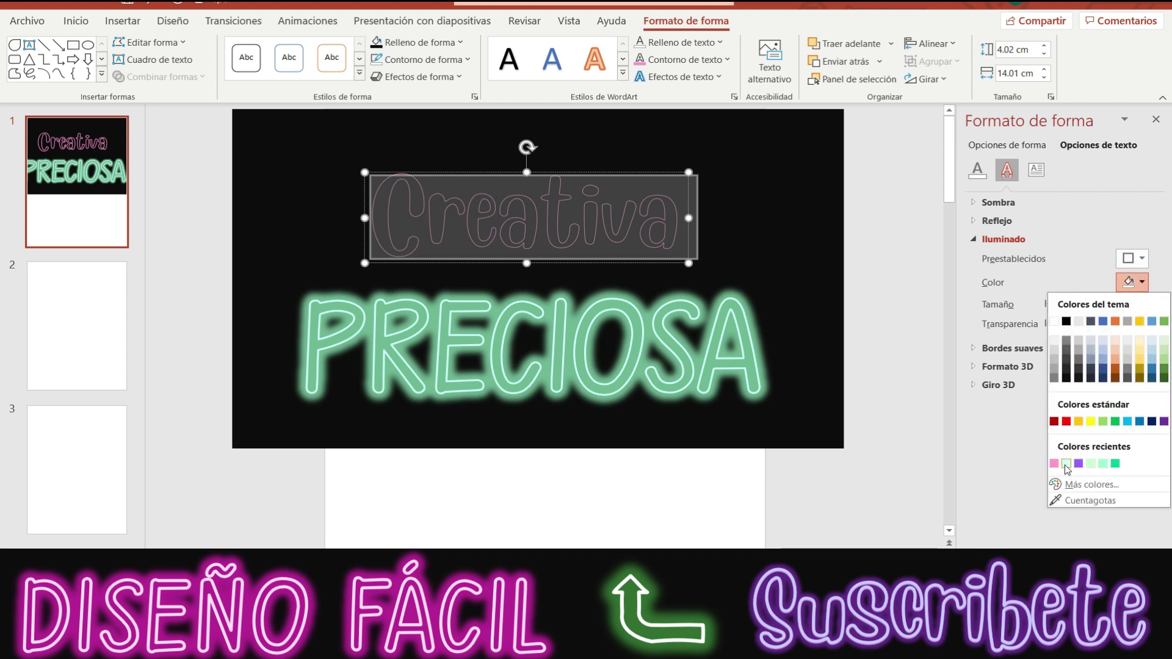
left_click(1066, 464)
left_click(1141, 282)
left_click(1066, 463)
left_click(1141, 282)
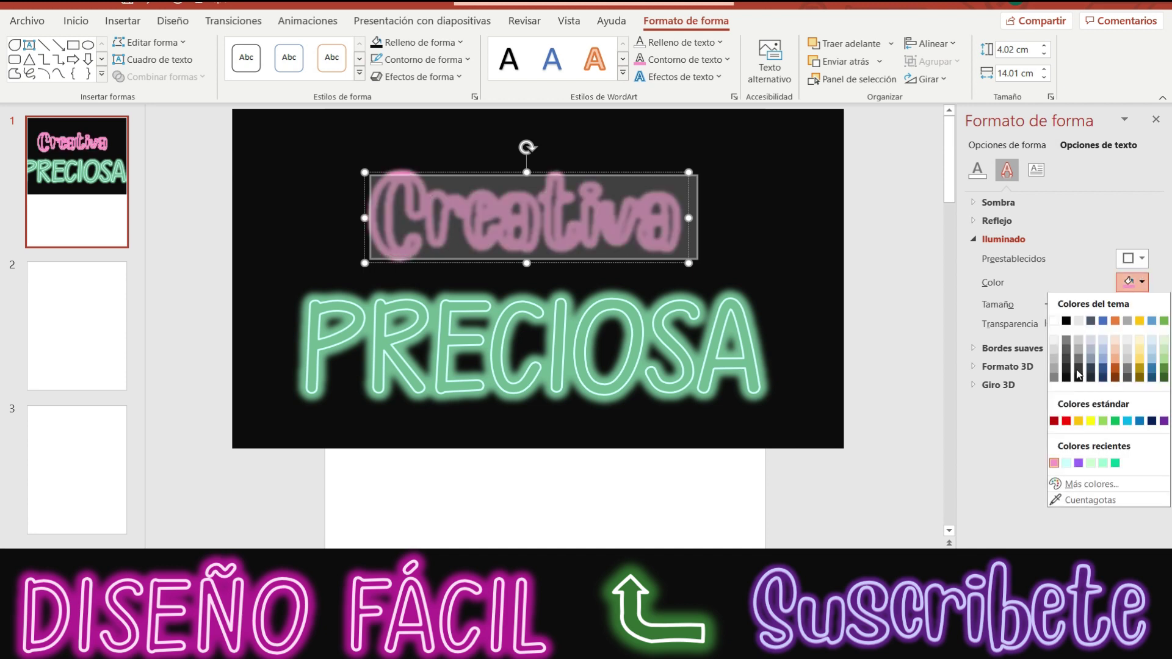
left_click(1077, 483)
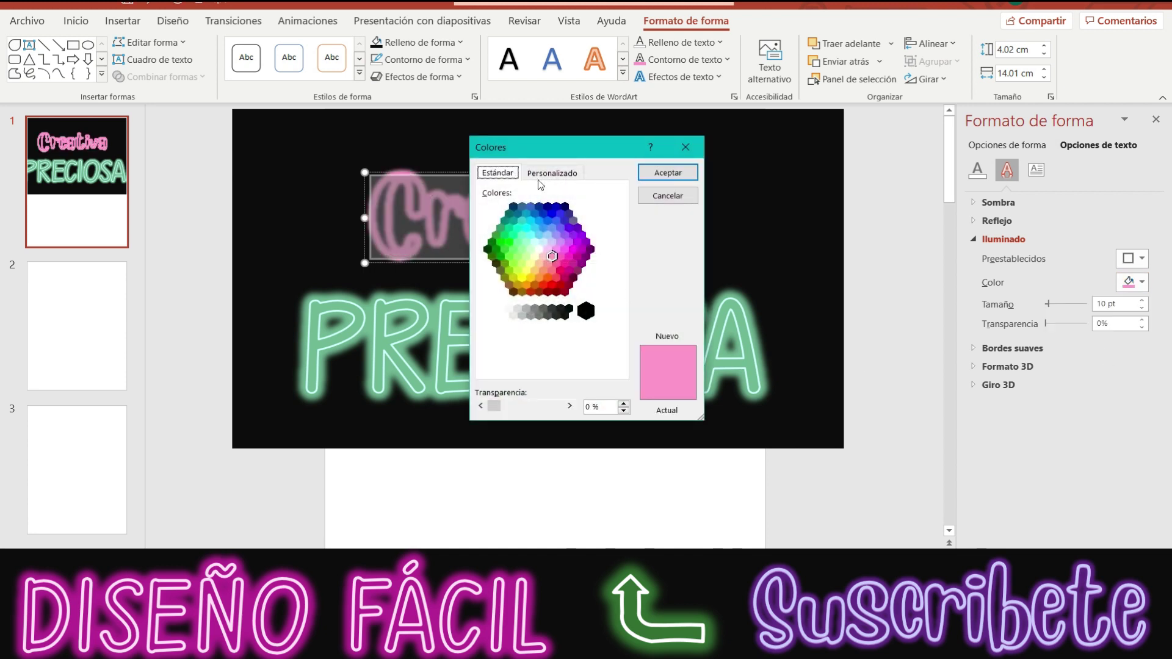
left_click(685, 147)
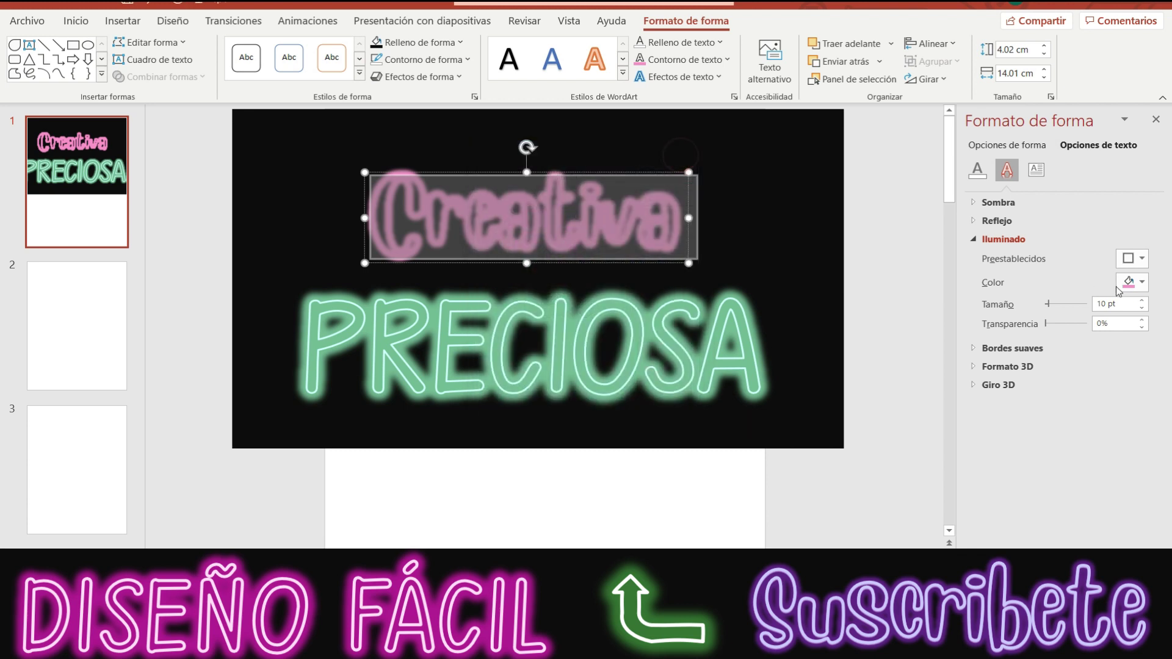
left_click(1140, 284)
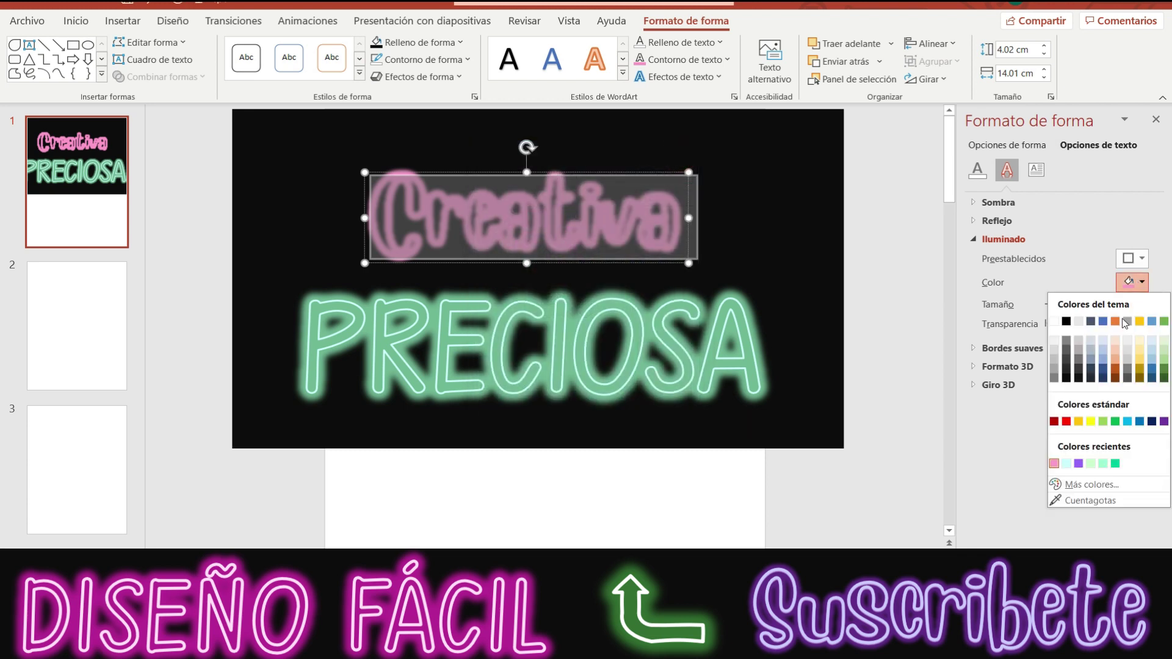
left_click(1082, 485)
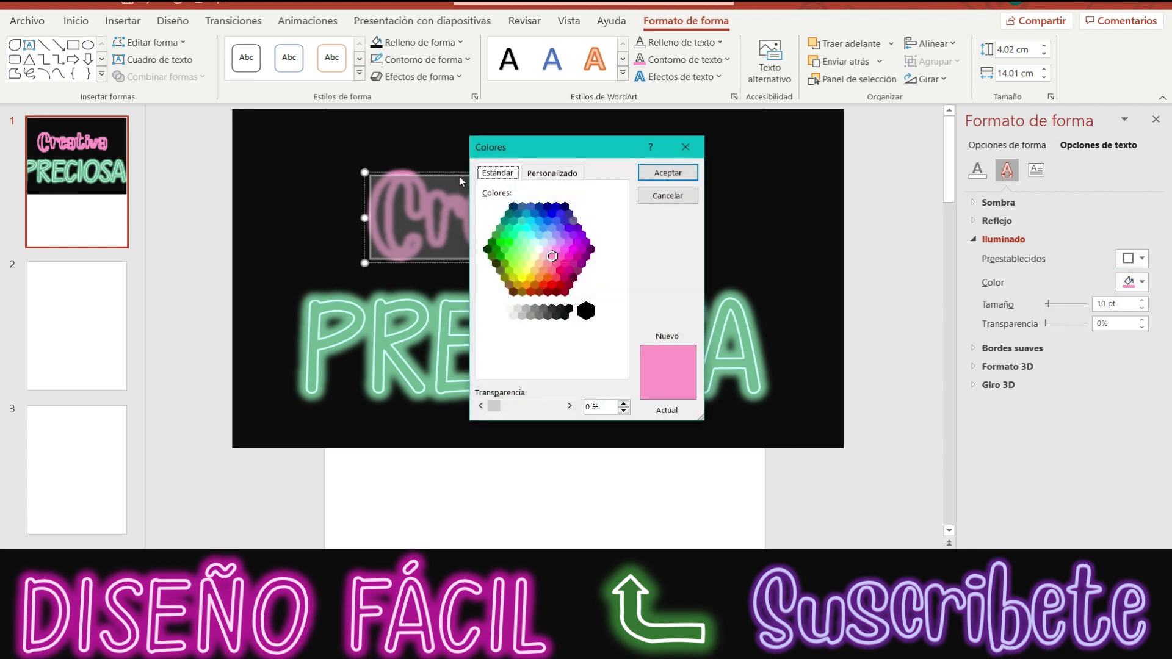
- Deepen the Creativa glow to #FF75BA and widen it to 18 pt
left_click(552, 174)
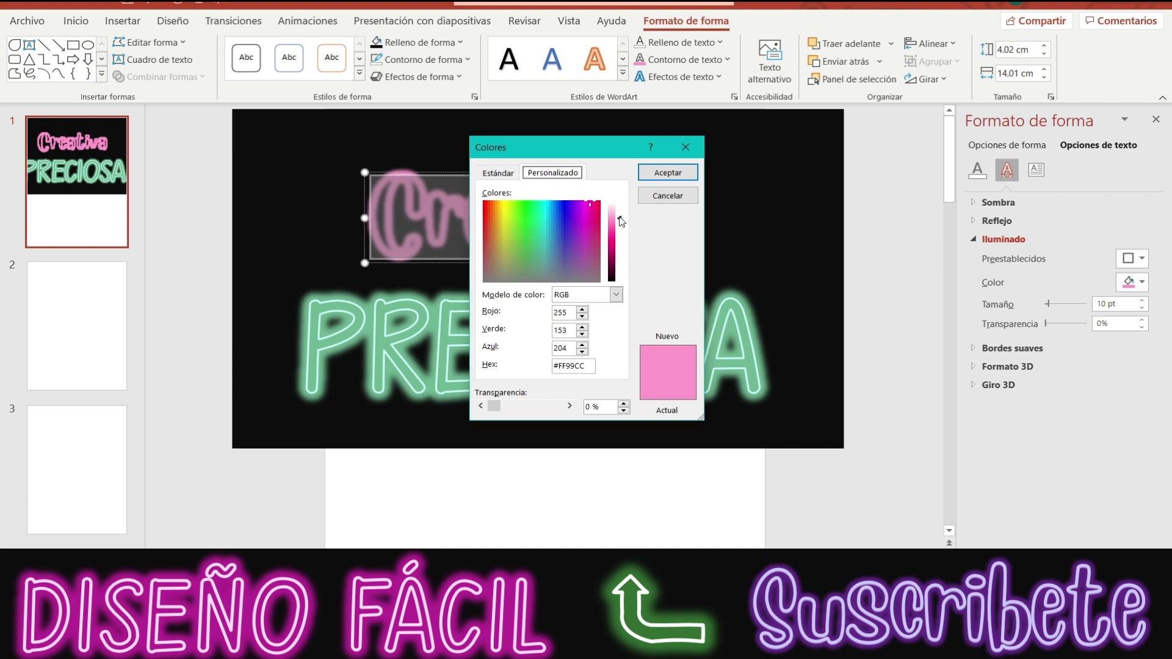
left_click_drag(620, 217, 616, 224)
left_click(668, 172)
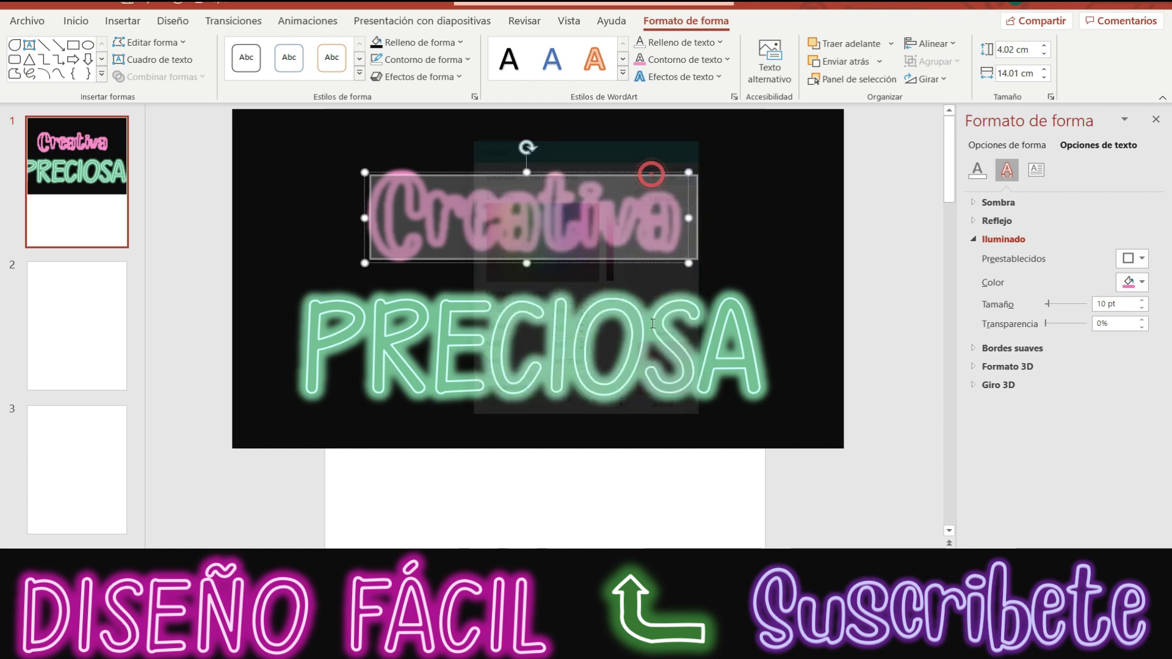
left_click(1141, 301)
left_click(1142, 302)
left_click(1142, 301)
left_click(1141, 302)
left_click(1142, 302)
left_click(1141, 301)
left_click(1141, 302)
left_click(1141, 302)
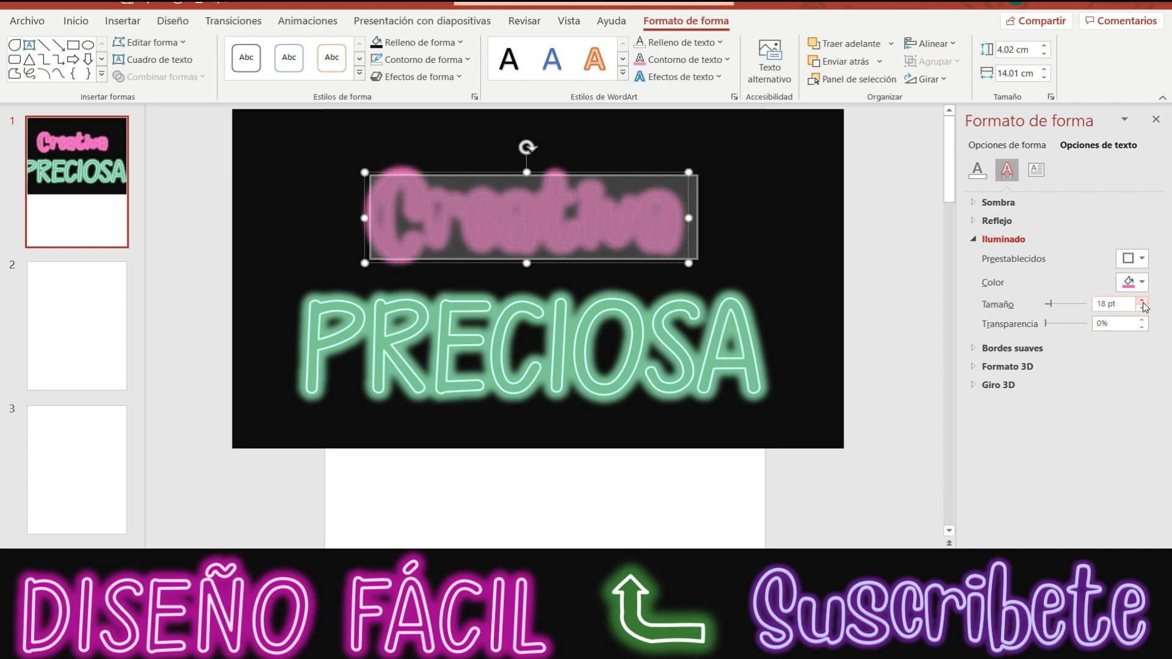
- Set the Creativa glow transparency to 30% and close the formatting pane
left_click(1141, 319)
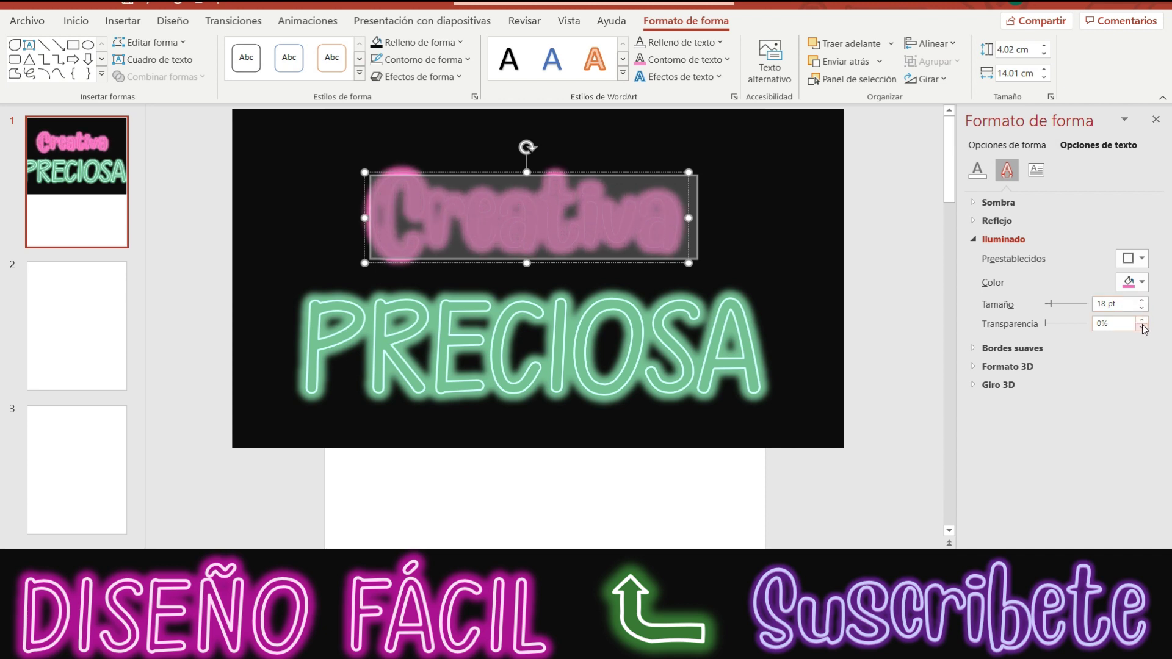
left_click(1141, 320)
left_click(1143, 327)
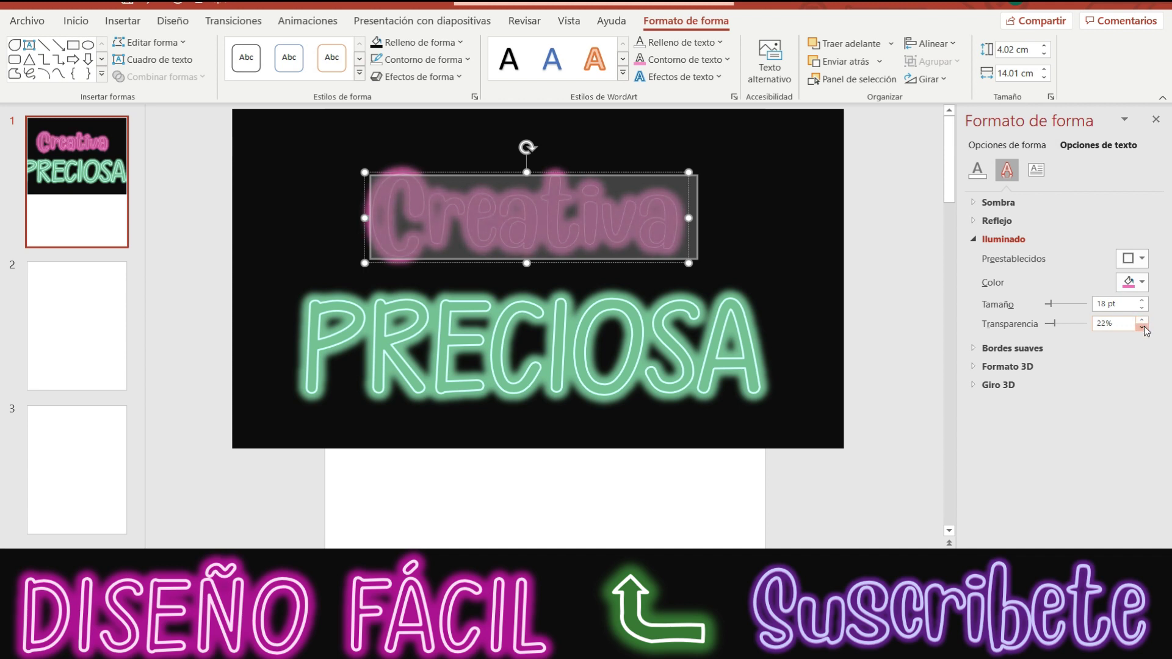
left_click(1142, 327)
left_click(1141, 320)
left_click(1141, 320)
left_click(1155, 120)
left_click(1041, 356)
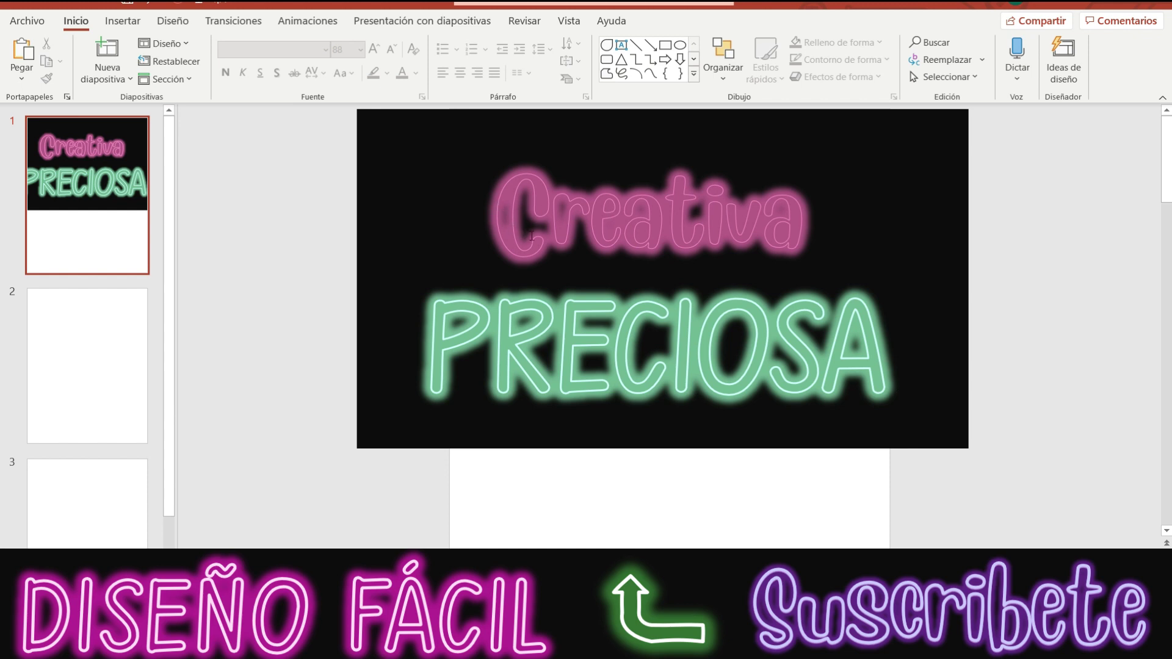
- Give the Creativa lettering a white text outline
left_click_drag(496, 204, 815, 225)
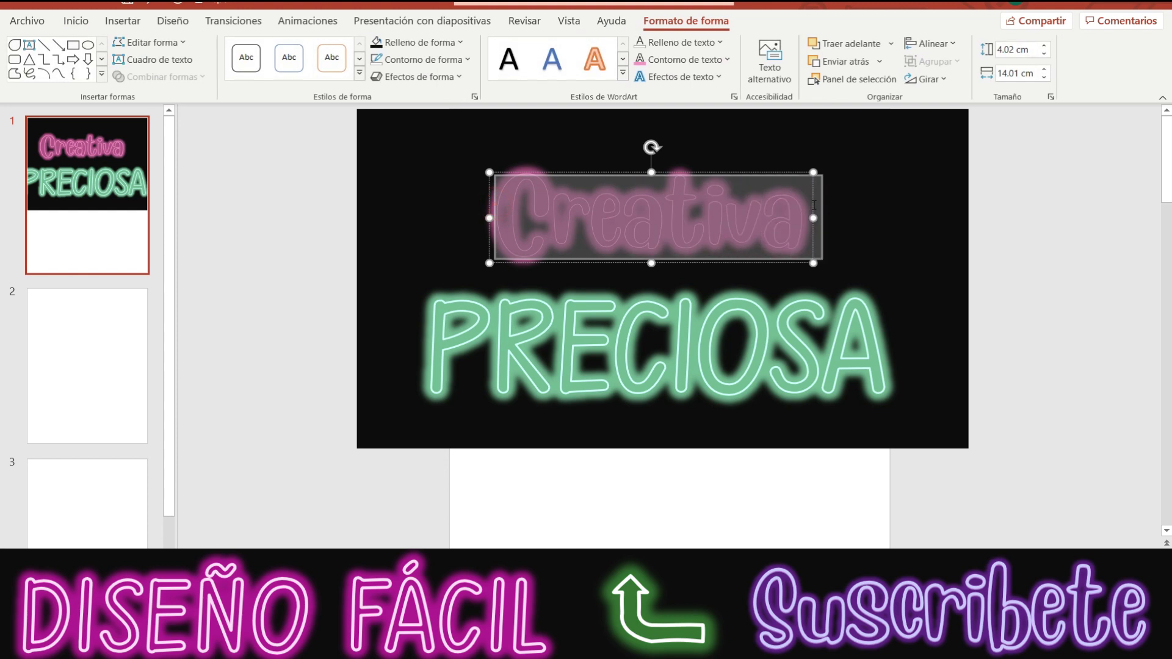
left_click(701, 59)
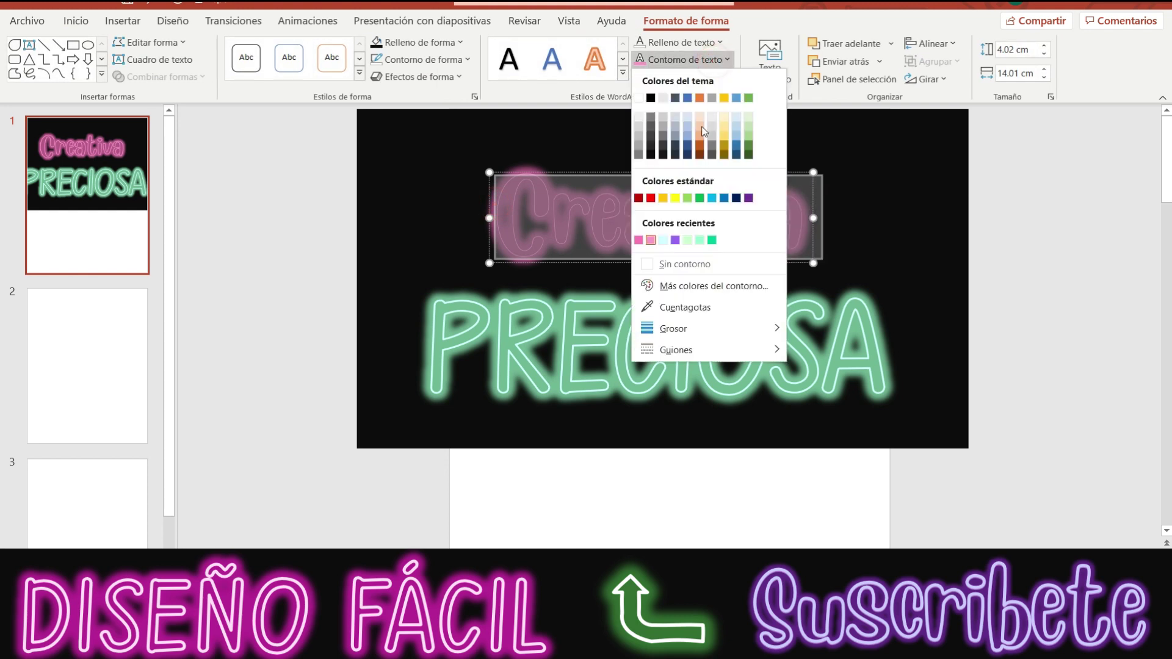
left_click(639, 97)
left_click(1016, 244)
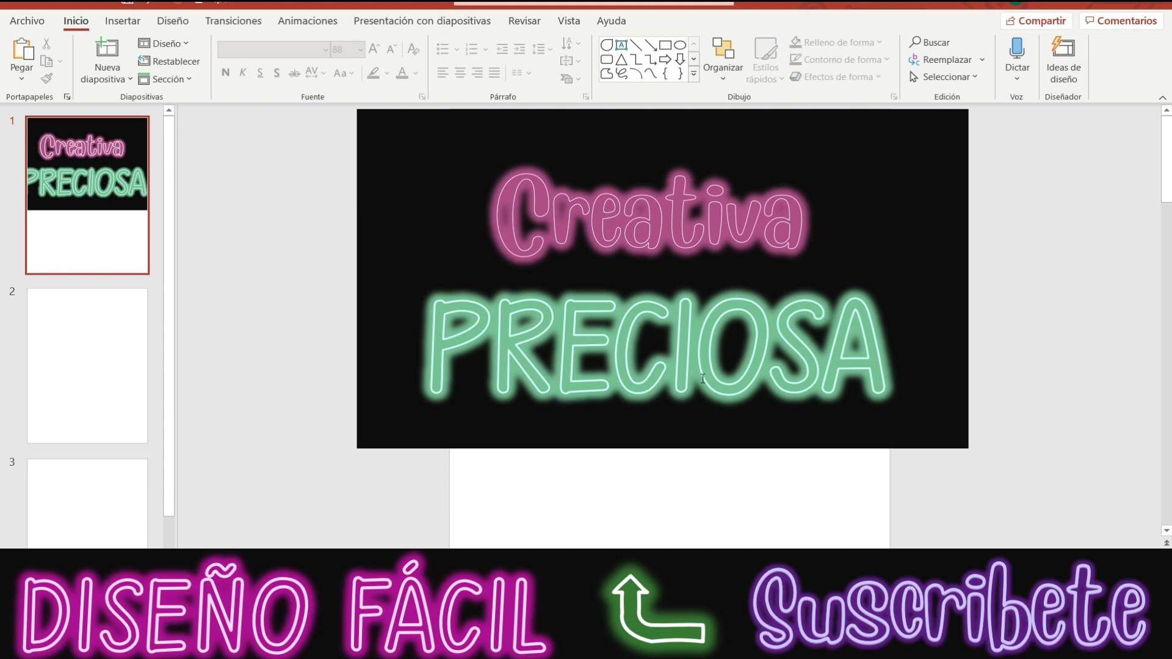
- Set Creativa's outline weight to 2¼ pt, undoing a trial of a thicker weight
left_click_drag(519, 221, 818, 225)
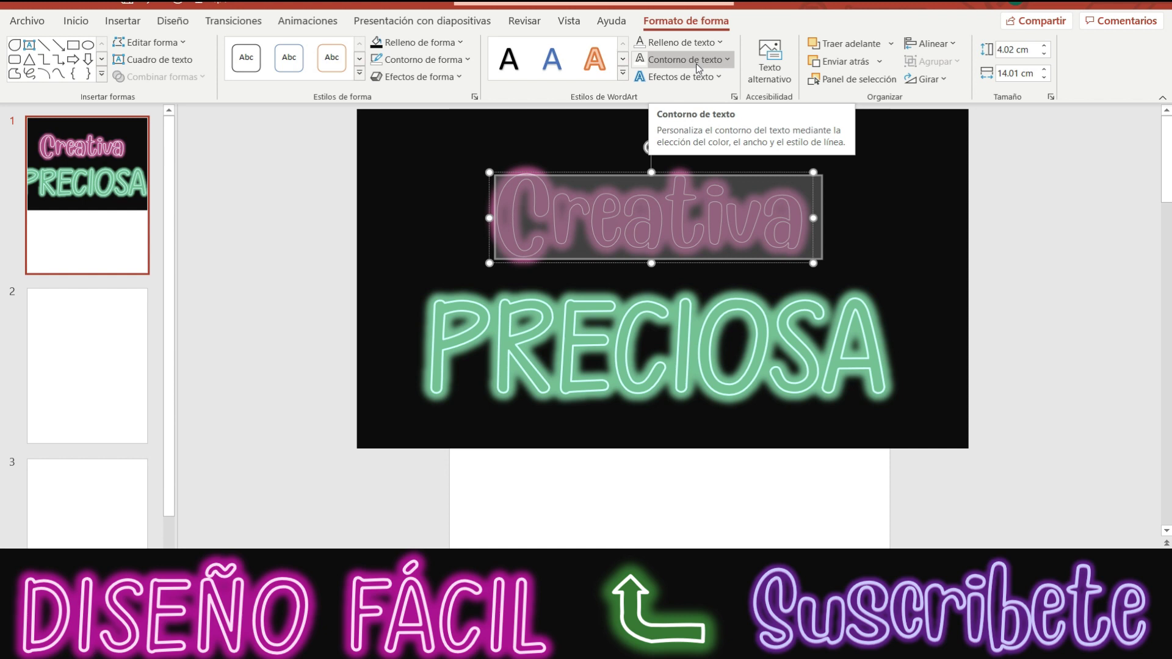
left_click(698, 64)
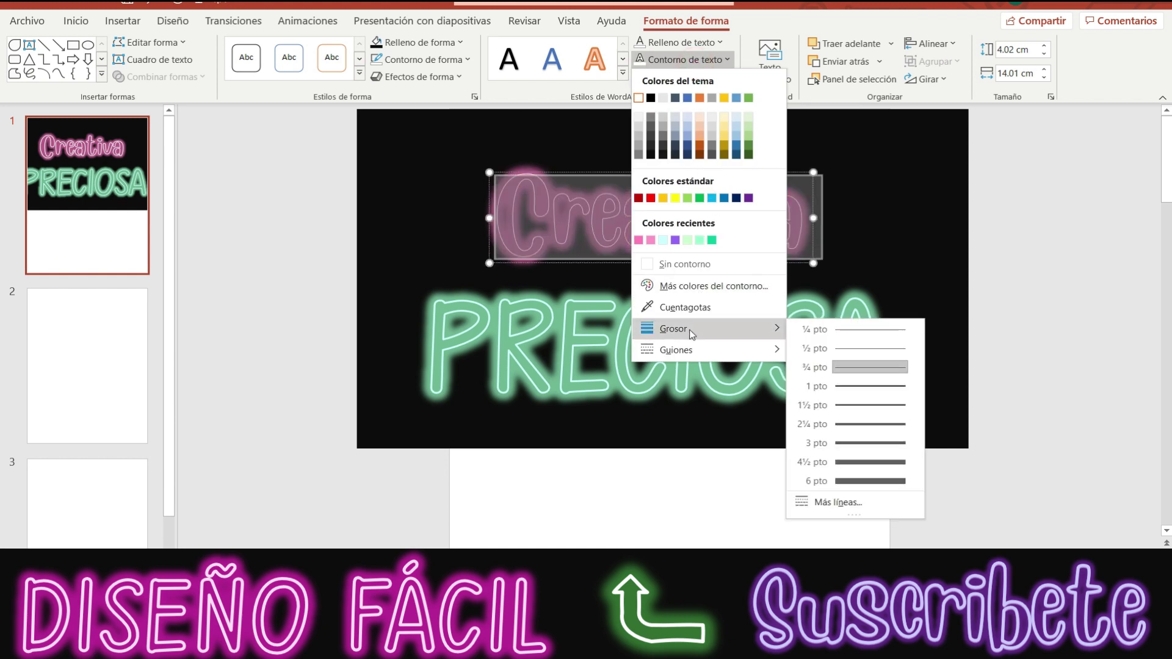
left_click(871, 431)
left_click(1023, 295)
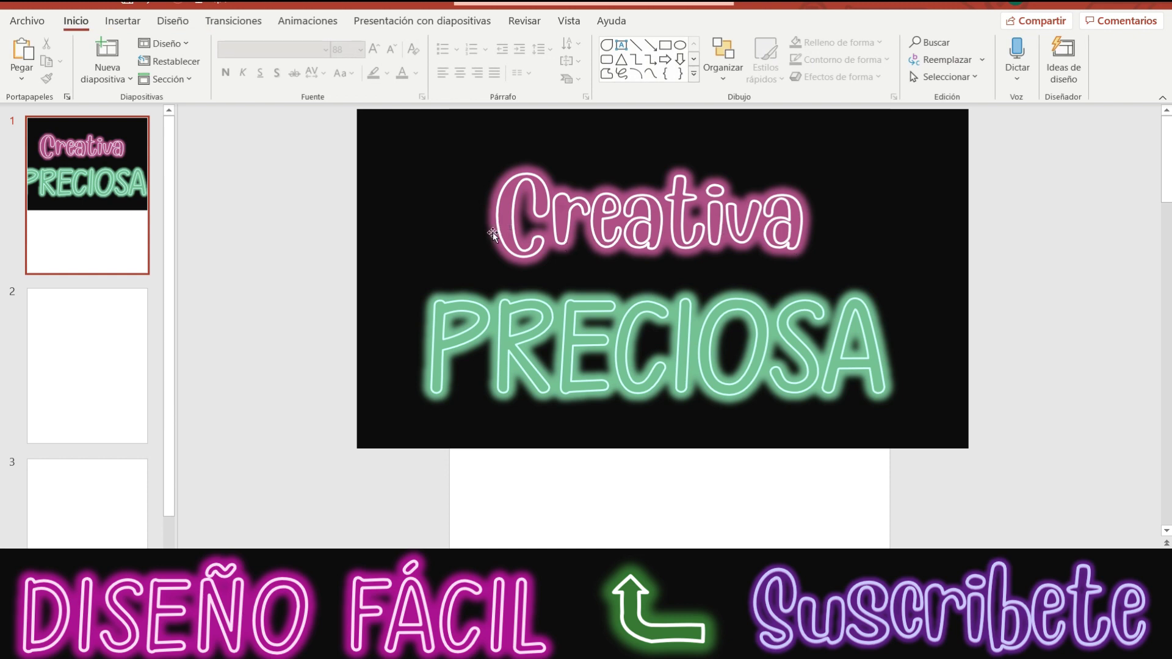
left_click_drag(503, 225, 803, 227)
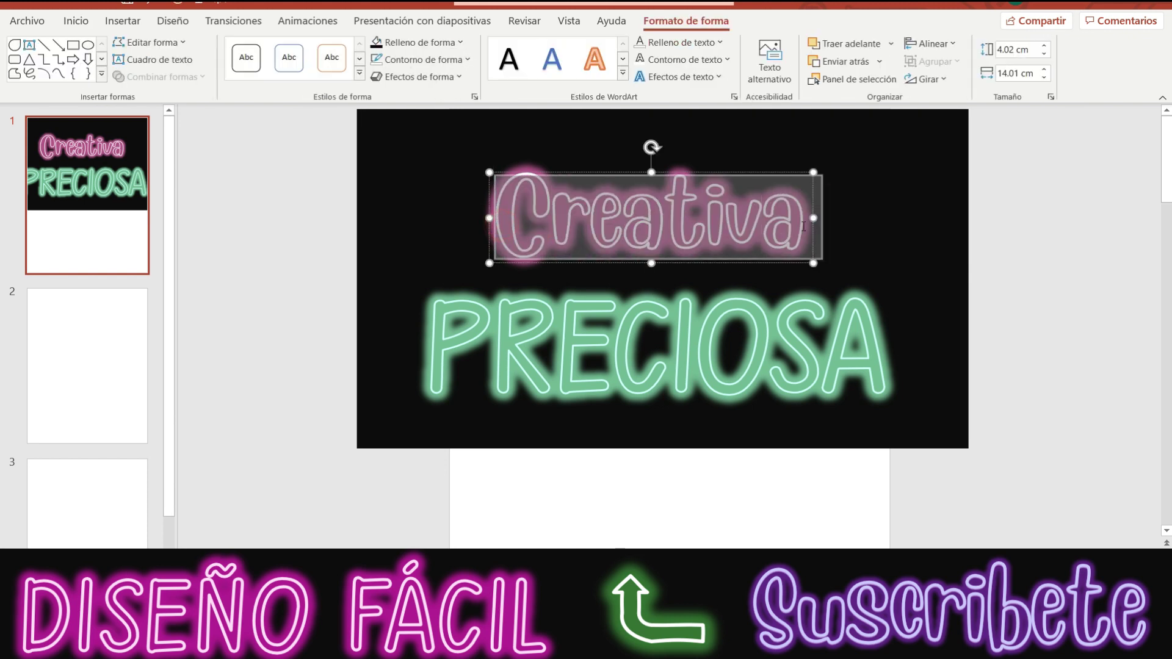
left_click(712, 61)
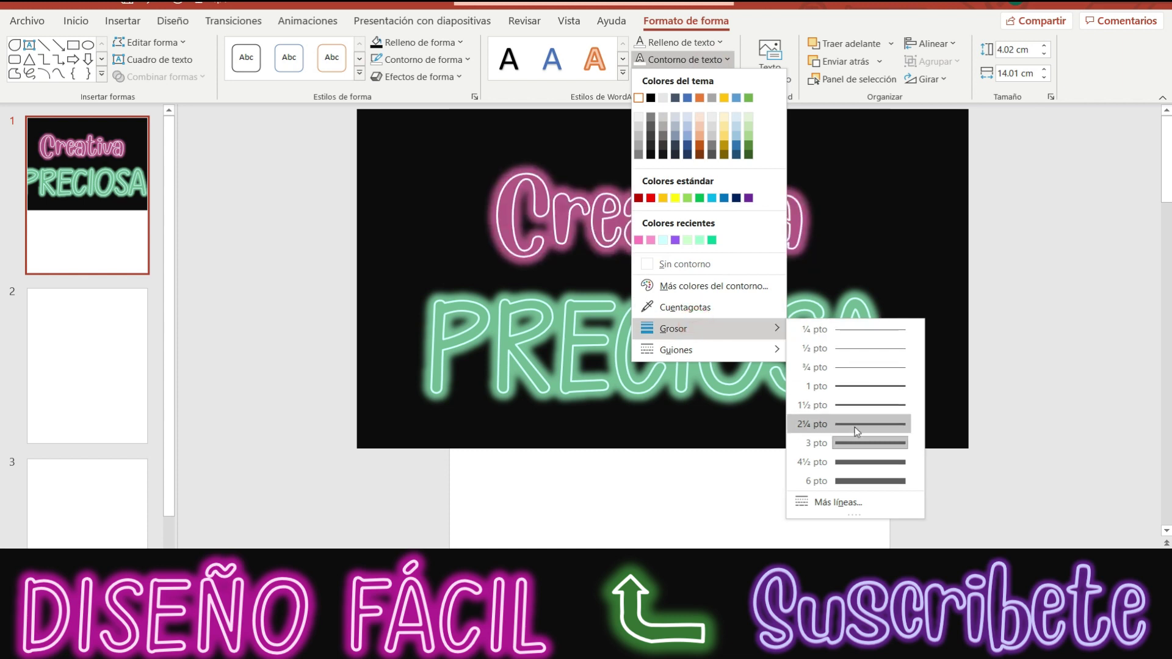
left_click(855, 426)
left_click(1072, 334)
key("ctrl+z")
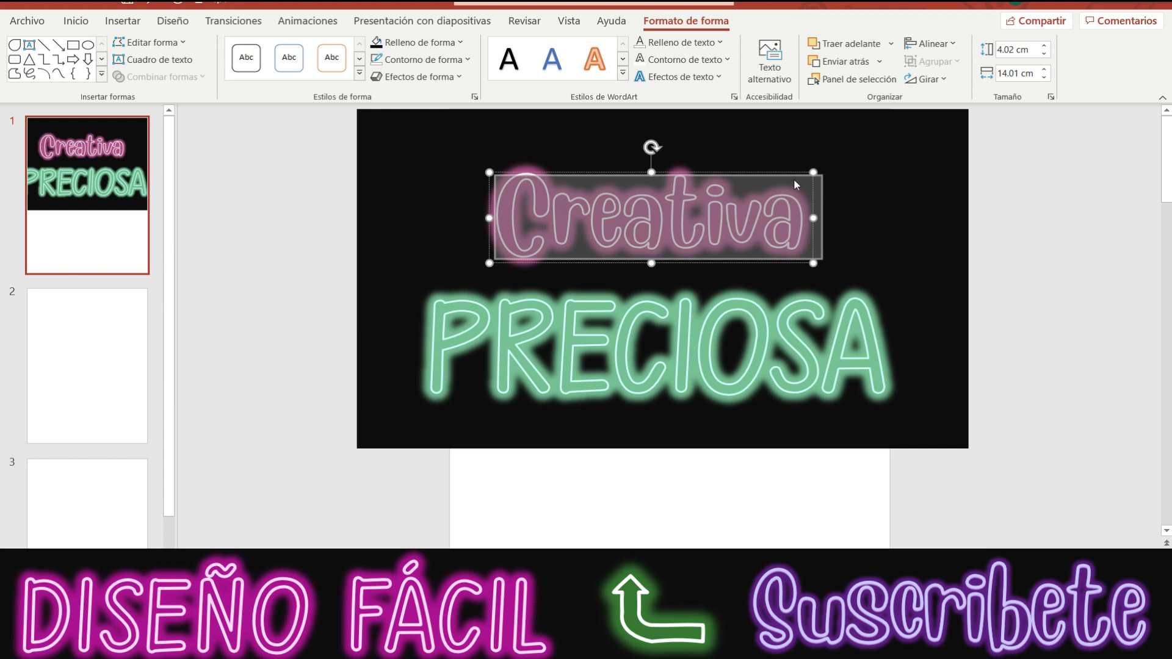
- Paste a source-formatted copy of Creativa, widen it to one line, and lay it over the original
right_click(1007, 191)
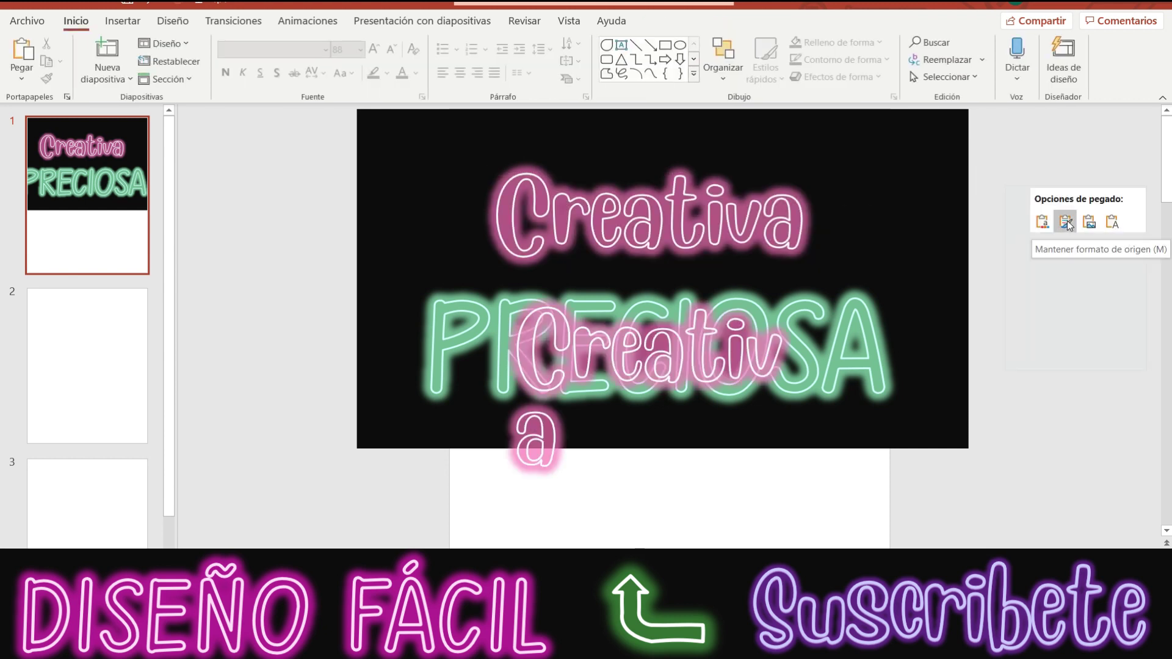
left_click(1066, 221)
left_click_drag(816, 394, 904, 397)
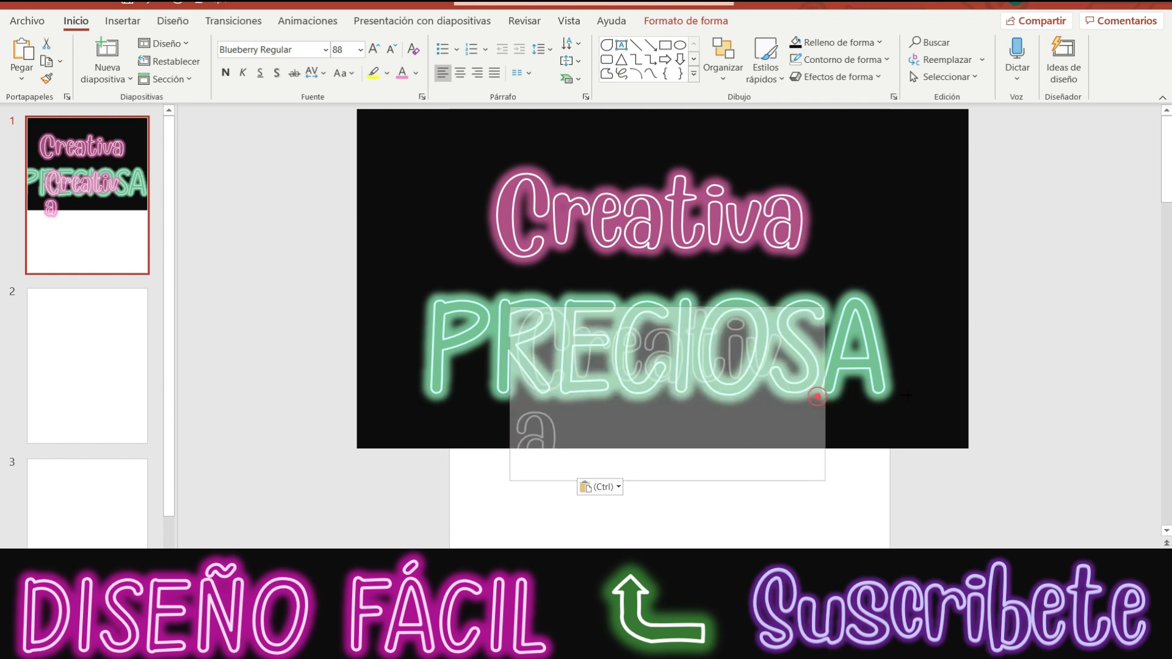
mouse_move(658, 309)
left_mouse_down()
mouse_move(643, 176)
mouse_move(632, 175)
left_mouse_up()
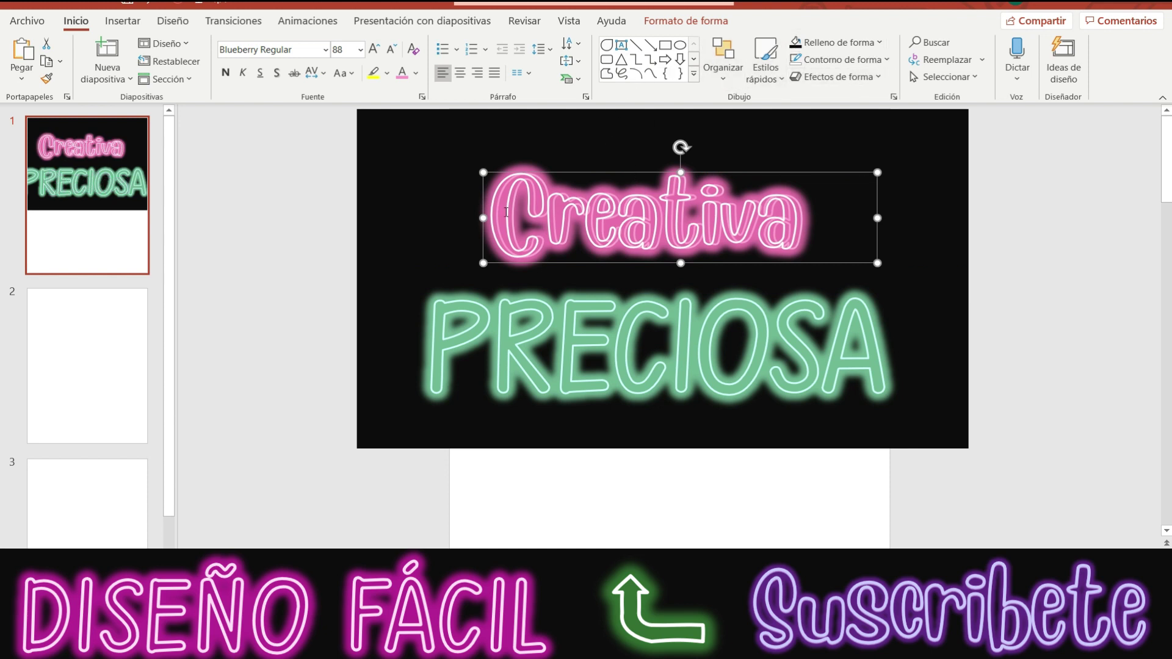
- Change the top Creativa copy's glow colour to white in the Iluminado options
left_click_drag(506, 212, 814, 219)
left_click(686, 20)
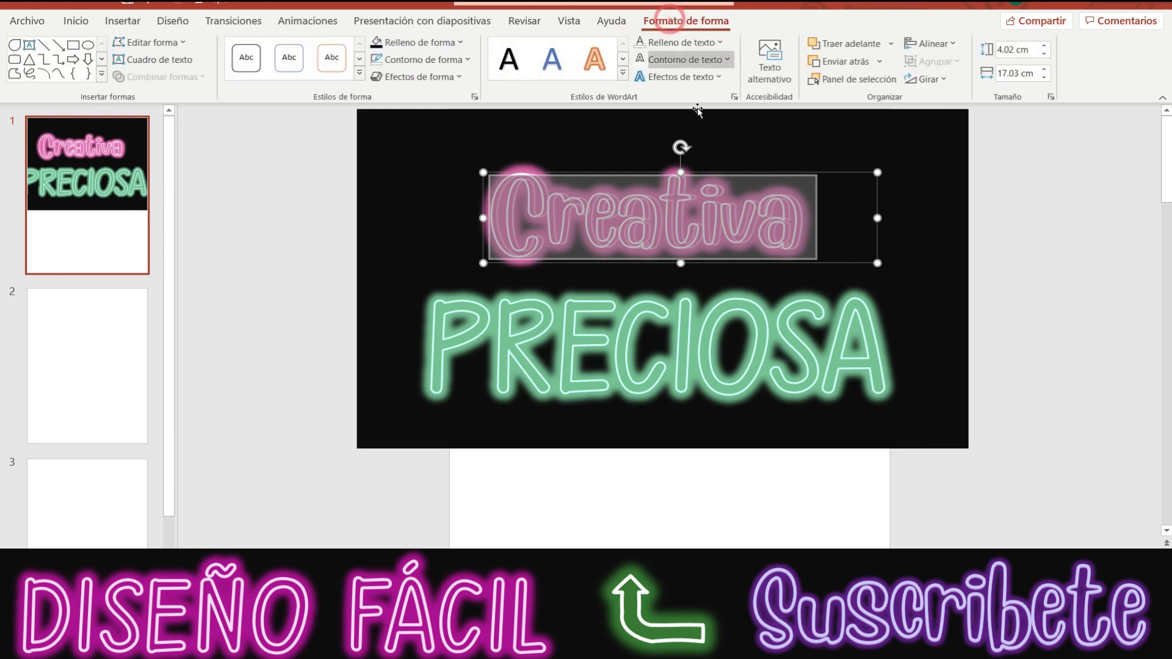
left_click(677, 76)
left_click(700, 187)
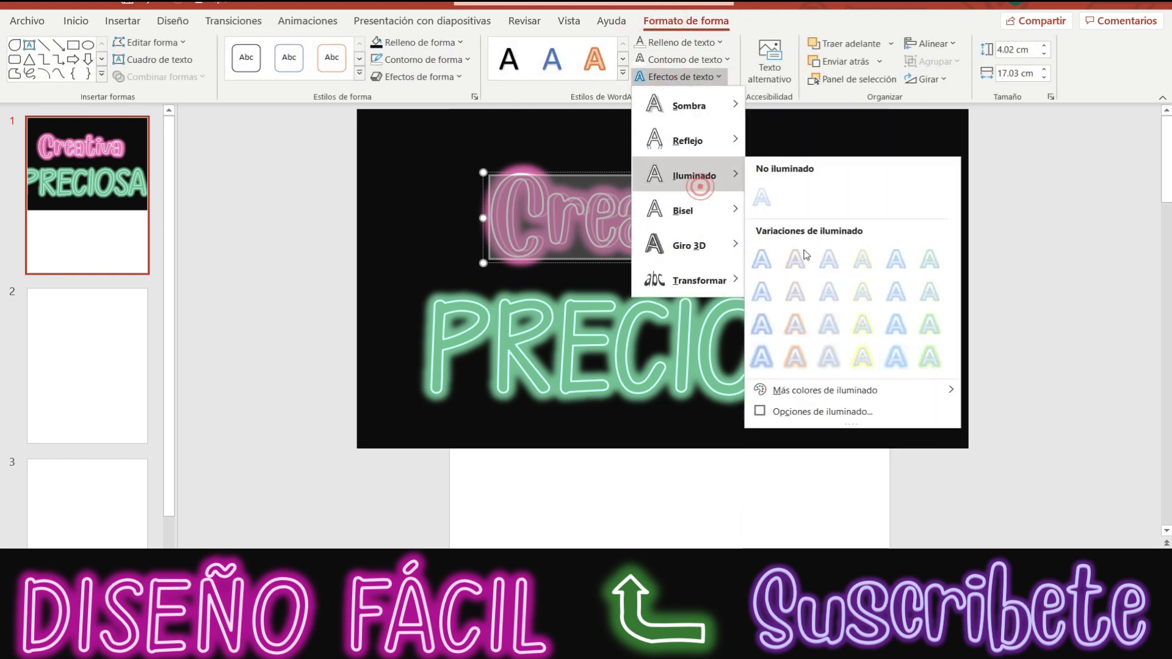
left_click(860, 411)
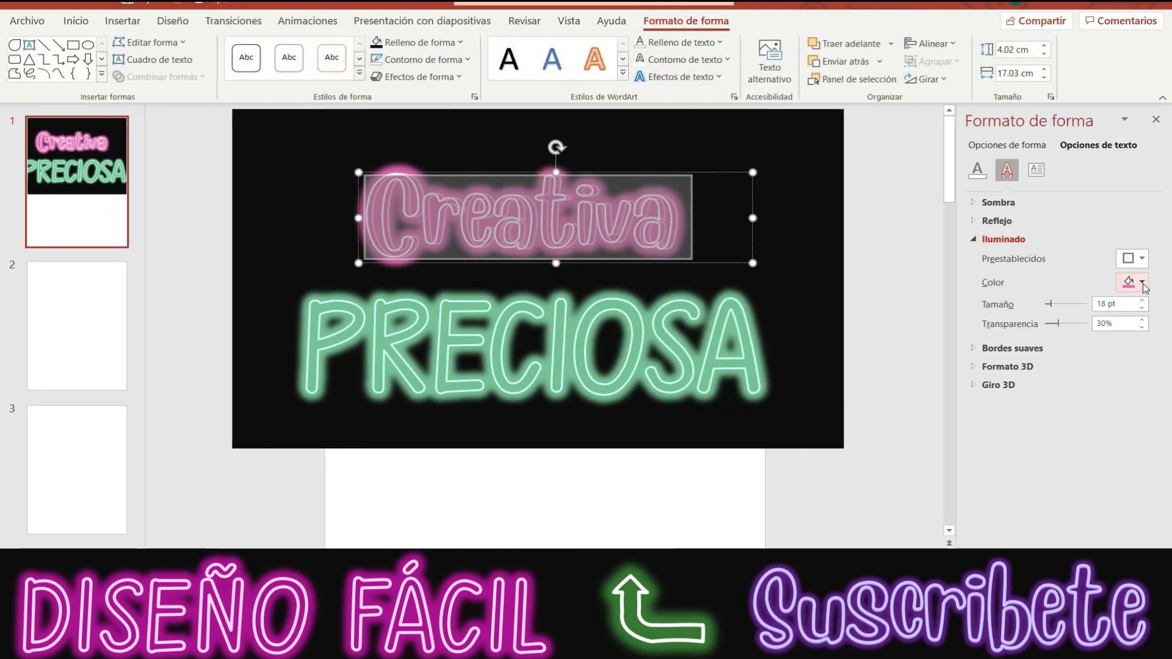
left_click(1144, 288)
left_click(1052, 329)
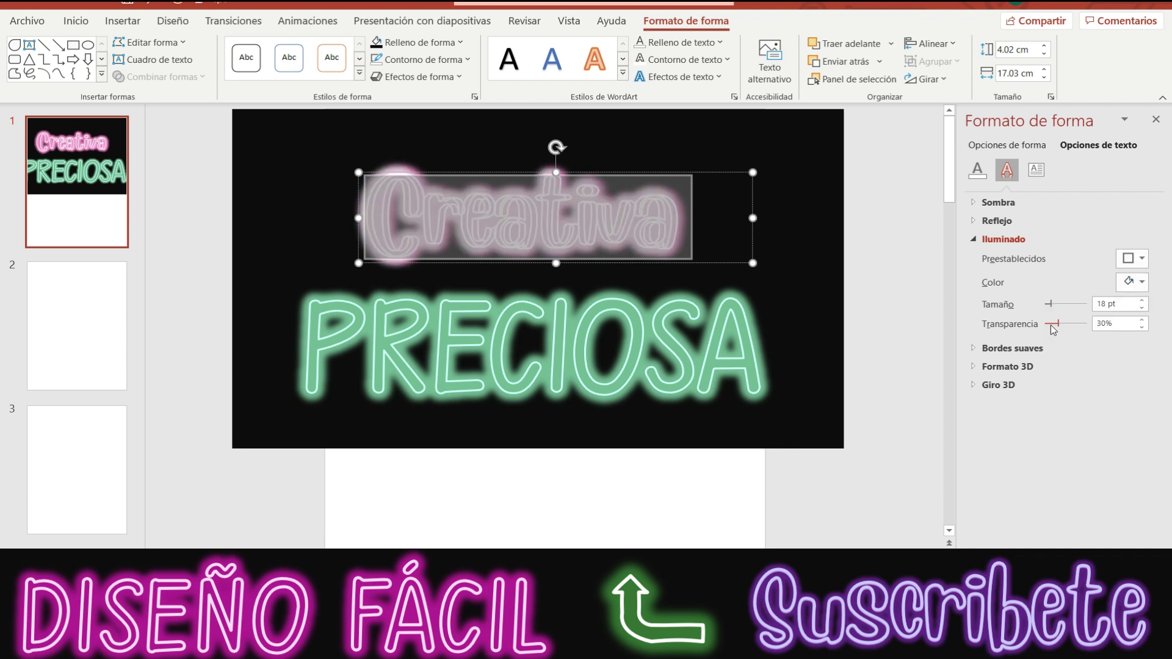
left_click(1155, 119)
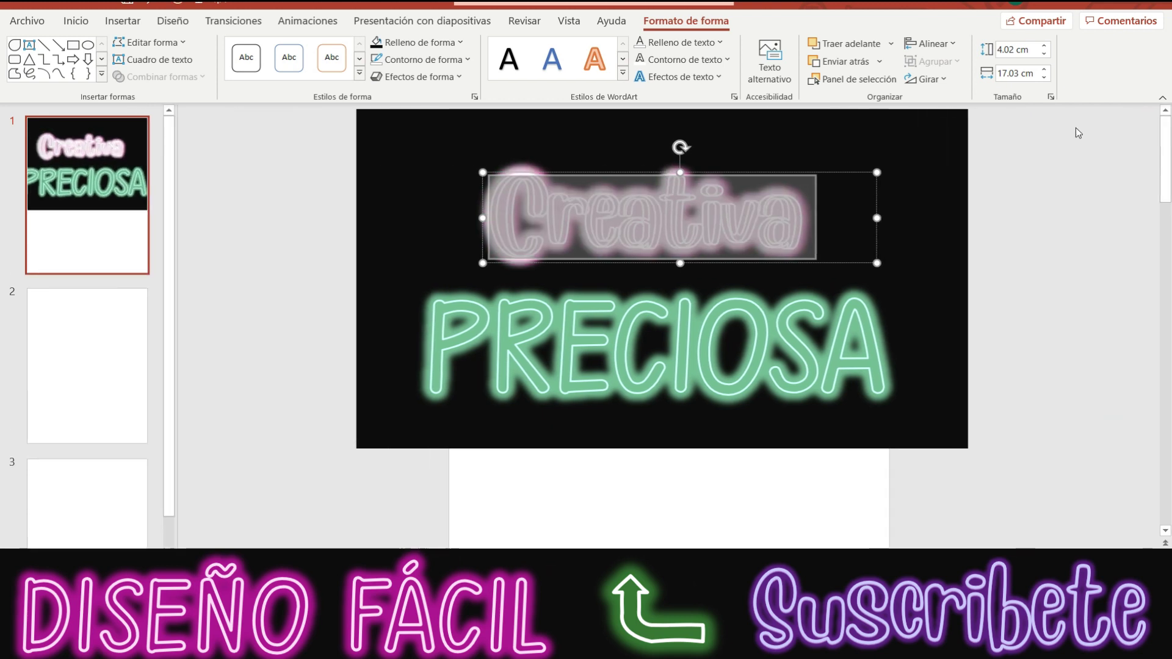
- Deselect and reselect Creativa to check the pink-and-white glow
left_click(1013, 180)
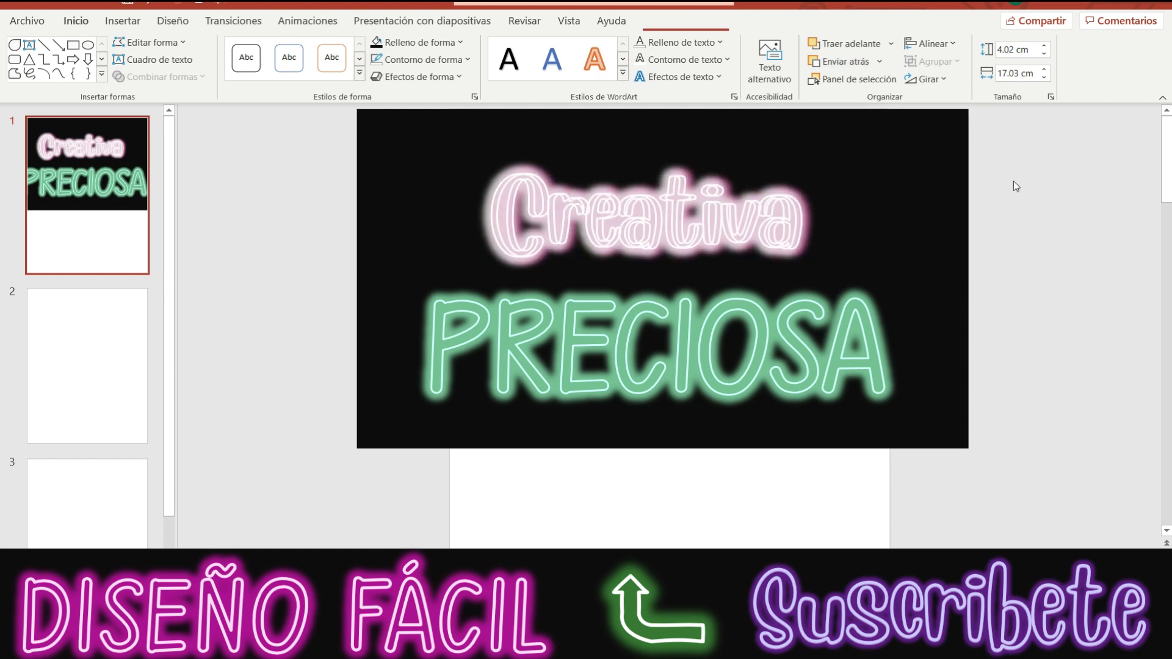
left_click(483, 201)
left_click_drag(489, 216, 818, 232)
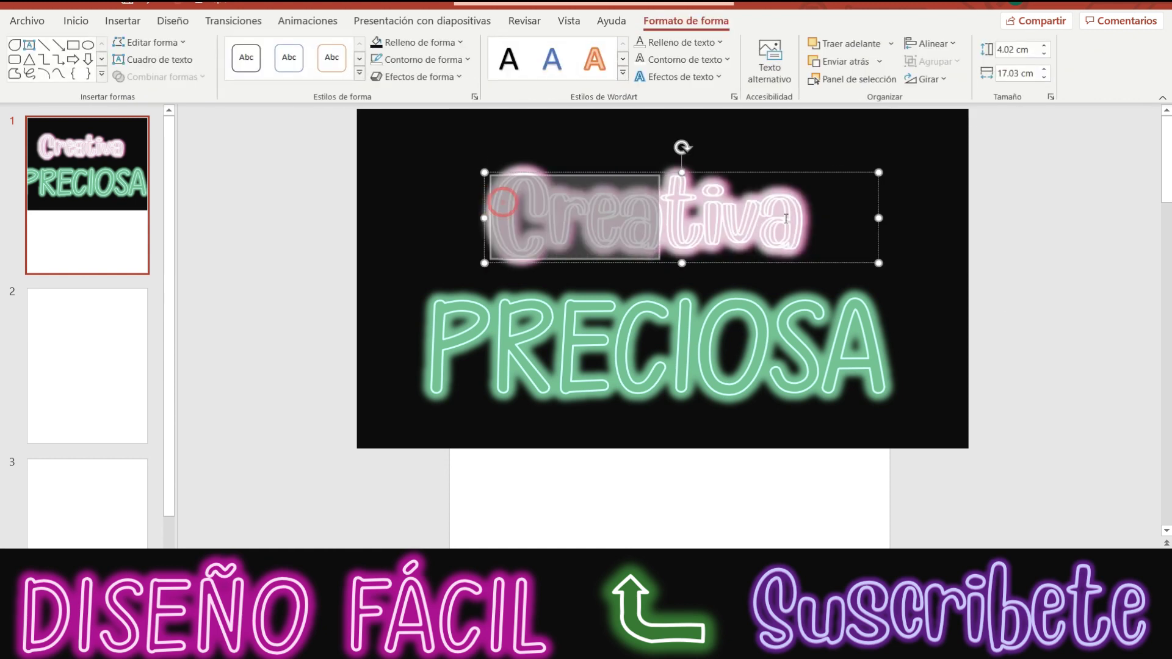
left_click(854, 63)
left_click(1026, 265)
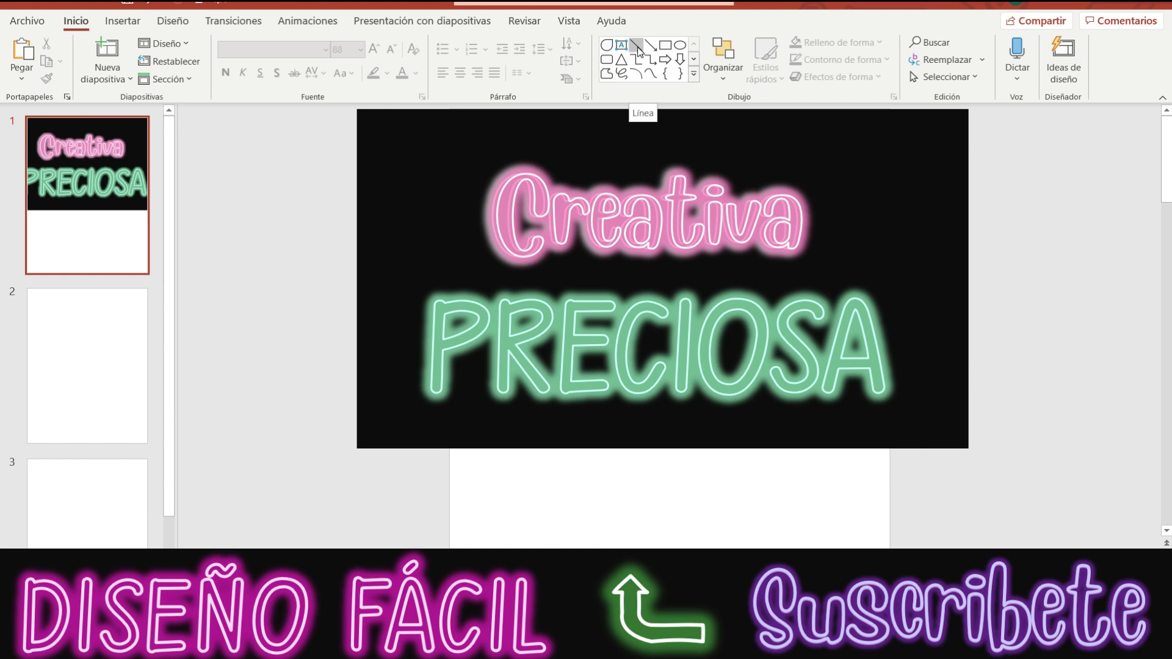
- Browse the Dibujo shapes gallery to locate the Línea shape
left_click(637, 50)
left_click(693, 60)
left_click(692, 59)
left_click(693, 60)
left_click(692, 59)
left_click(693, 61)
left_click(693, 61)
left_click(693, 61)
left_click(692, 61)
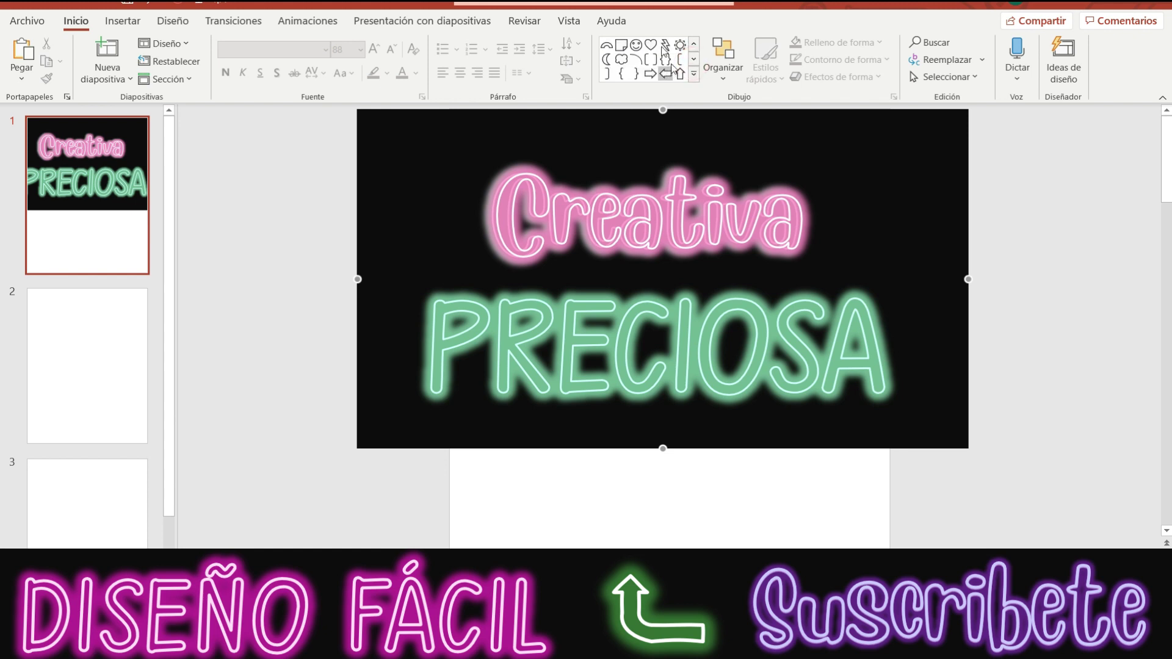
left_click(694, 44)
left_click(693, 45)
left_click(694, 45)
left_click(694, 45)
left_click(693, 44)
left_click(694, 44)
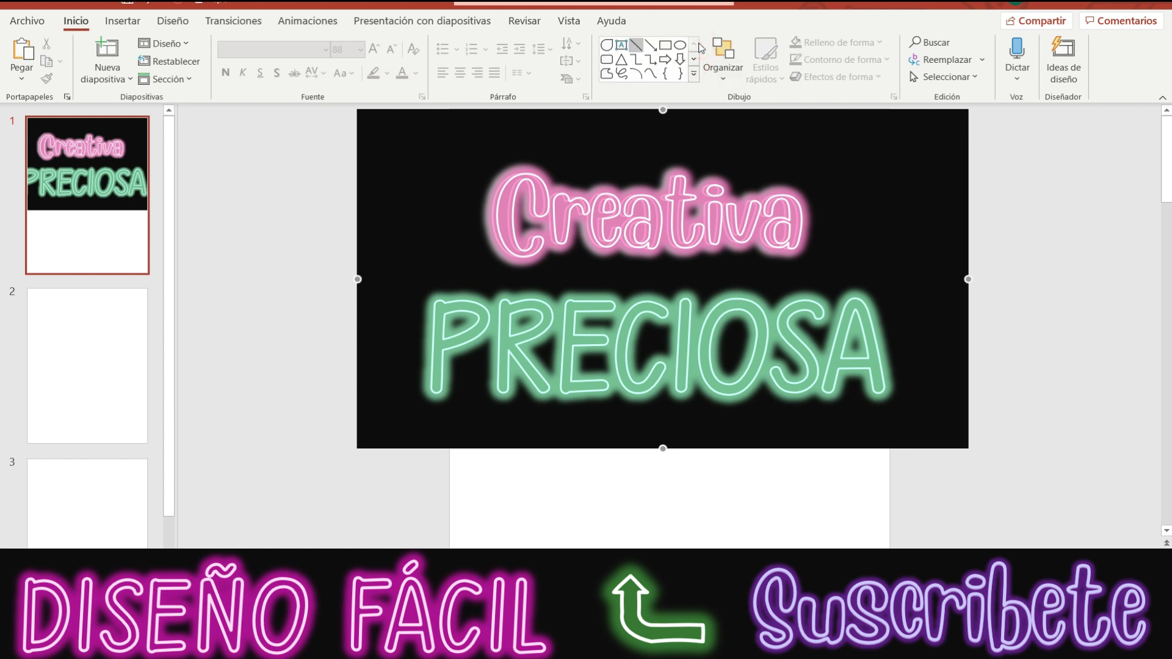
- Draw a short vertical line and move it onto the slide left of PRECIOSA
left_click(635, 49)
left_click(635, 45)
left_click_drag(272, 192, 272, 300)
mouse_move(269, 250)
left_mouse_down()
mouse_move(387, 345)
mouse_move(382, 357)
left_mouse_up()
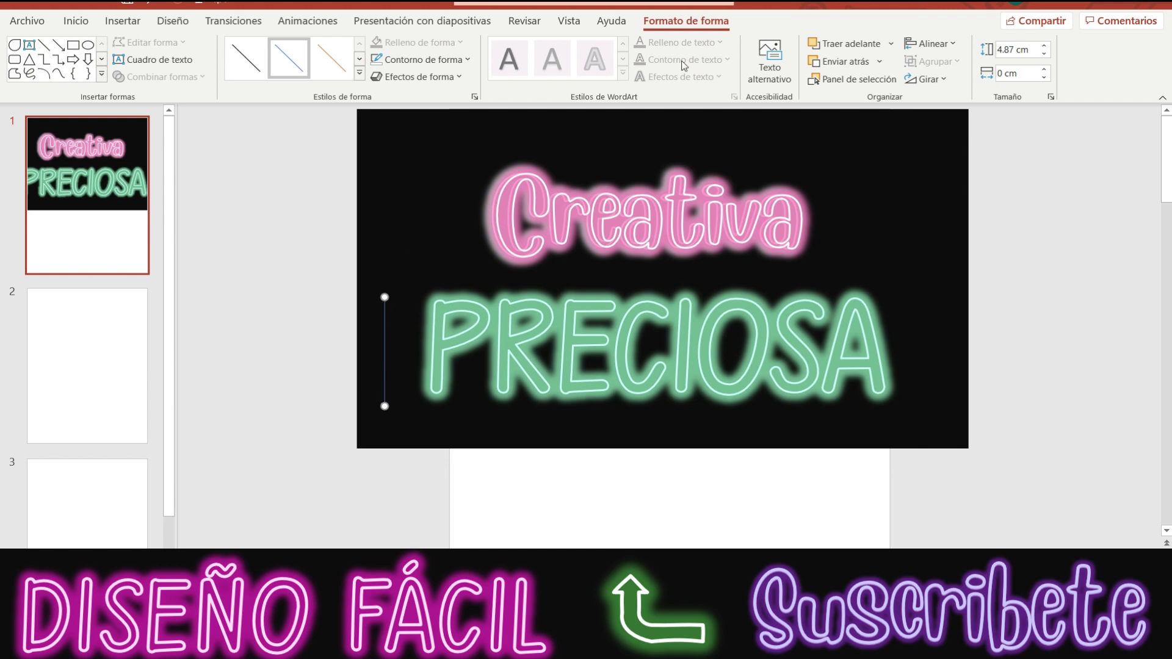
- Colour the vertical line light green and set its weight to 1½ pt
left_click(409, 61)
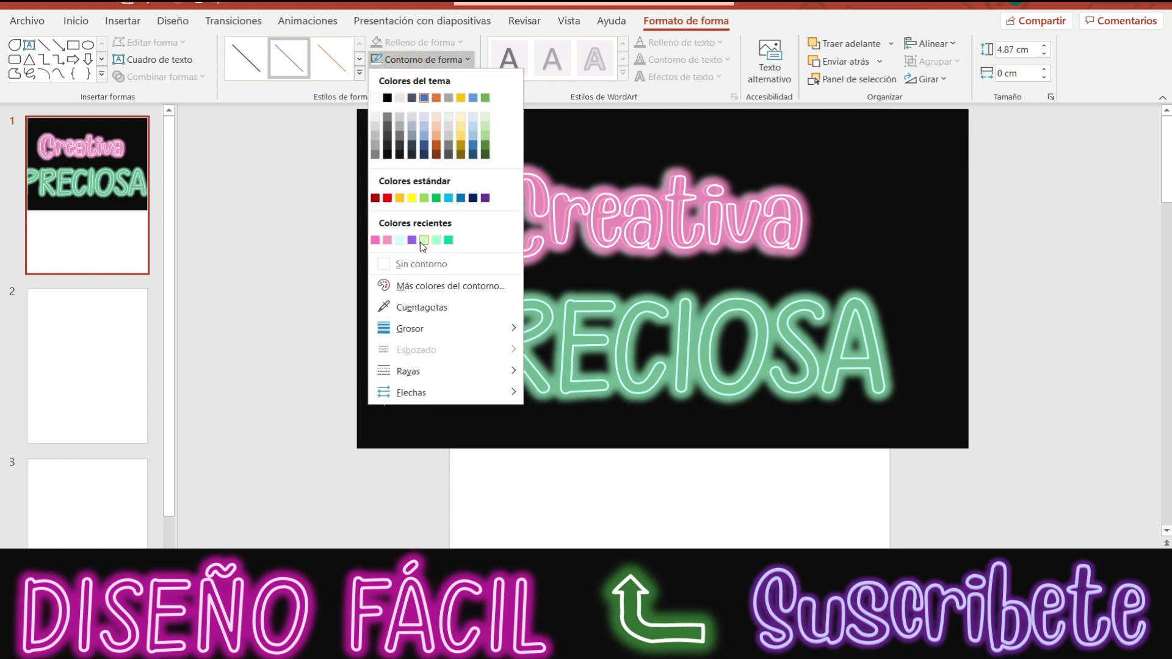
left_click(421, 240)
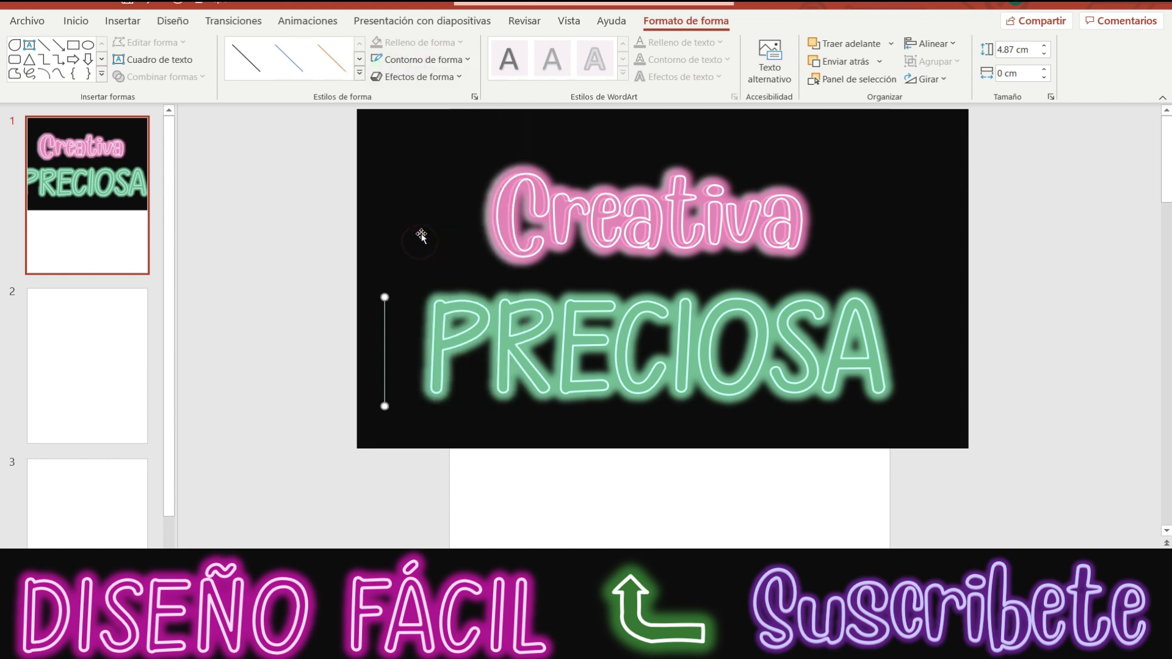
left_click(412, 61)
mouse_move(409, 328)
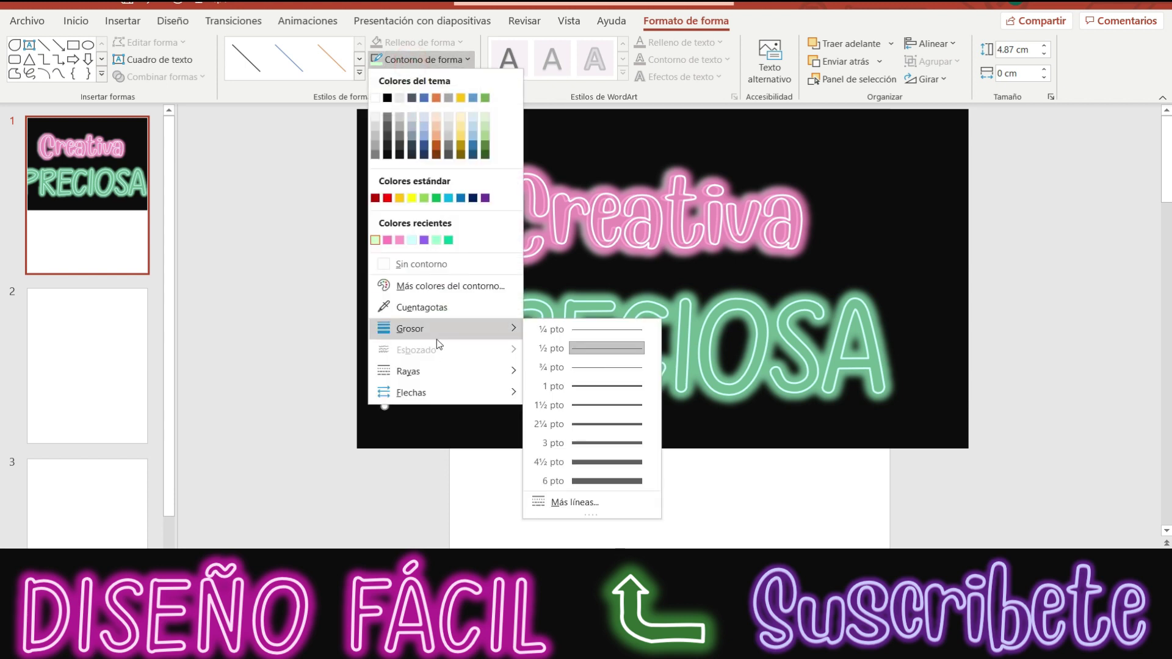
left_click(576, 405)
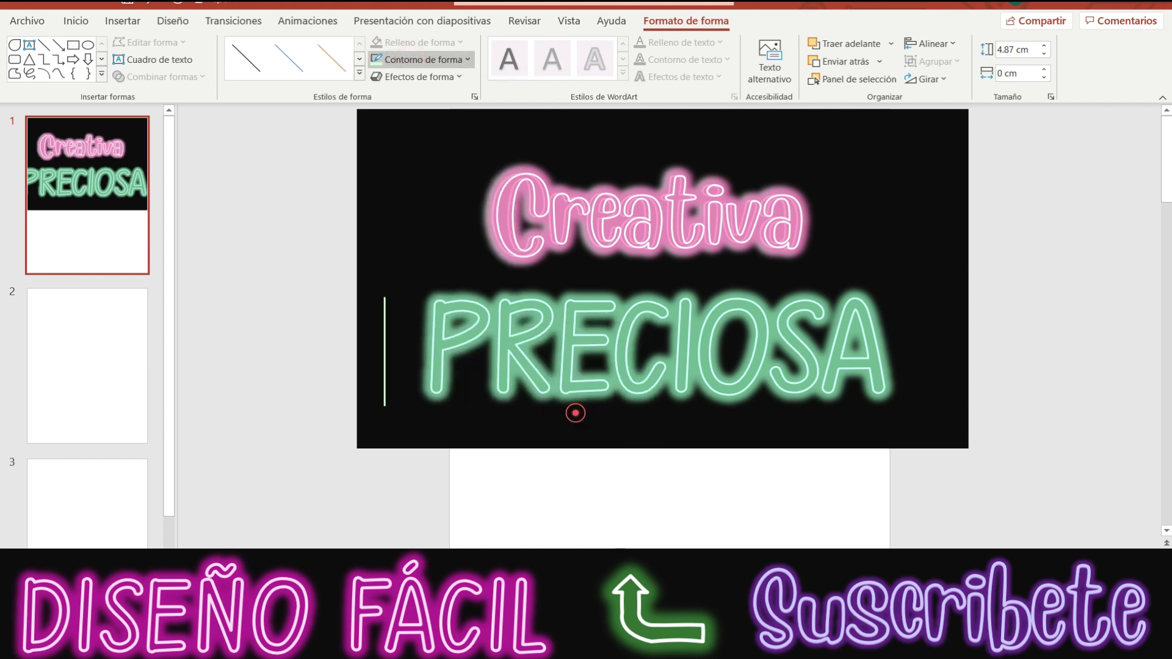
- Set the line's cap type and join type to Redondo in Formato de forma
left_click(427, 60)
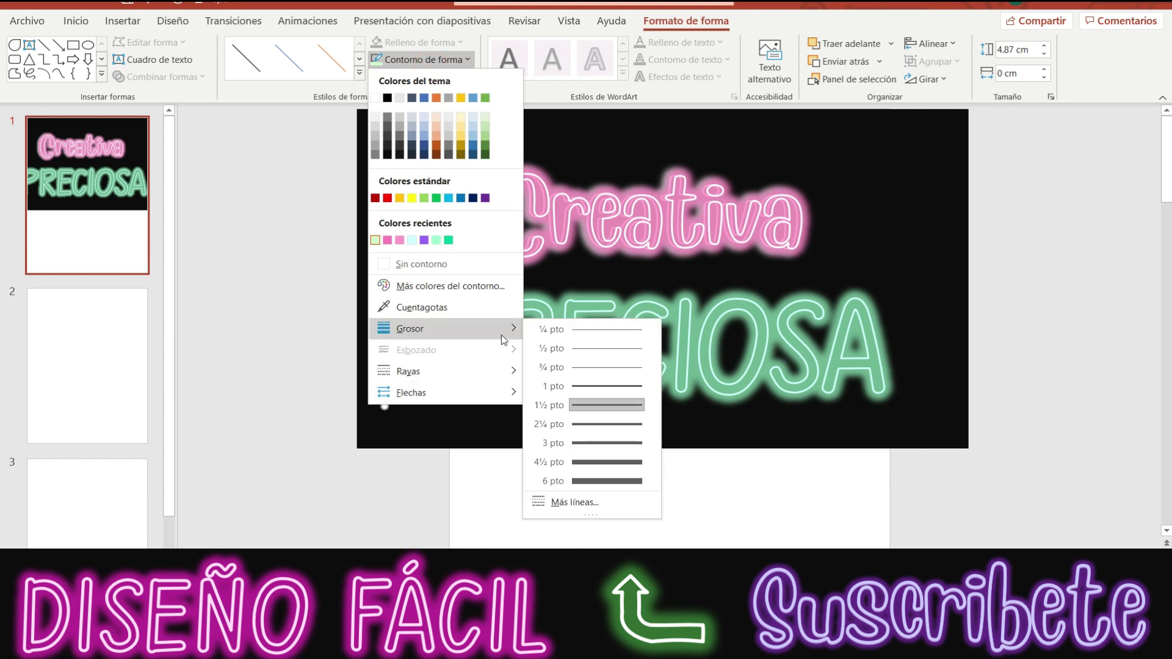
left_click(603, 501)
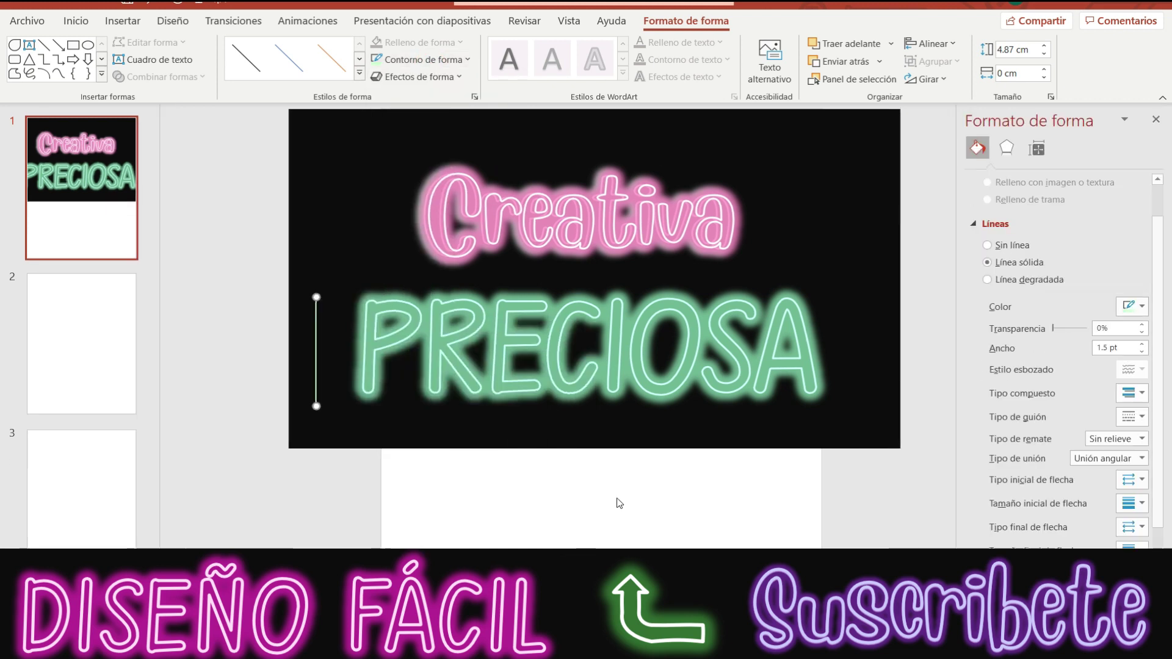
left_click(1142, 440)
left_click(1144, 468)
left_click(1142, 457)
left_click(1119, 475)
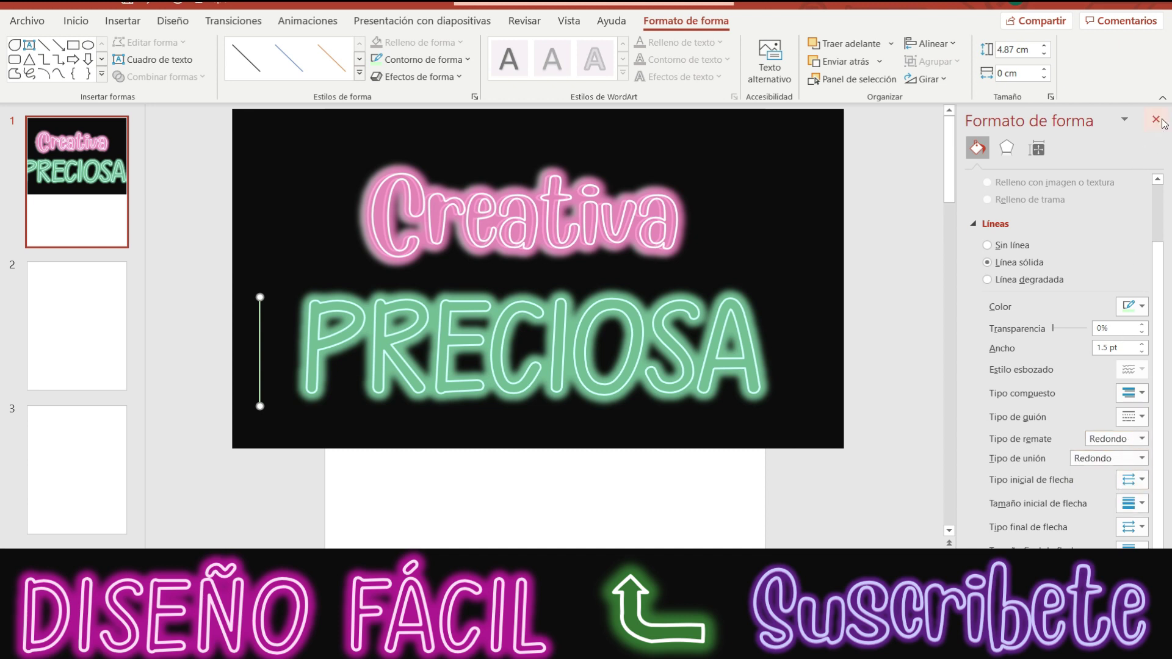
left_click(1155, 119)
left_click(285, 350)
- Reposition the vertical line upward beside PRECIOSA
left_click(385, 328)
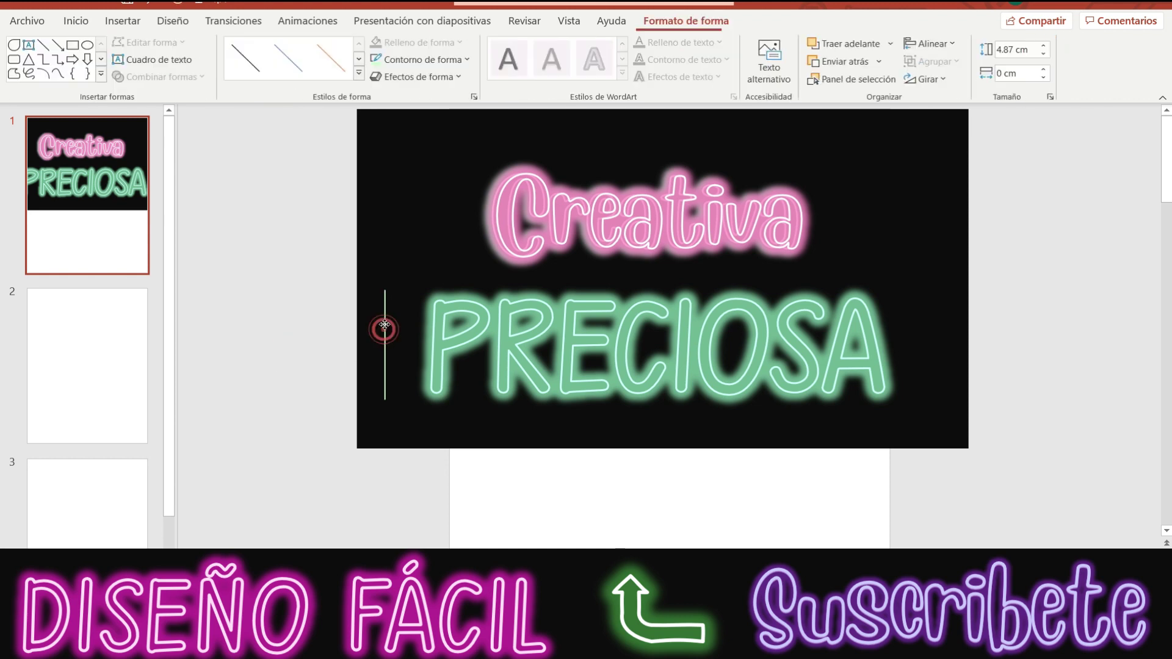
left_click_drag(384, 324, 383, 333)
left_click(383, 331)
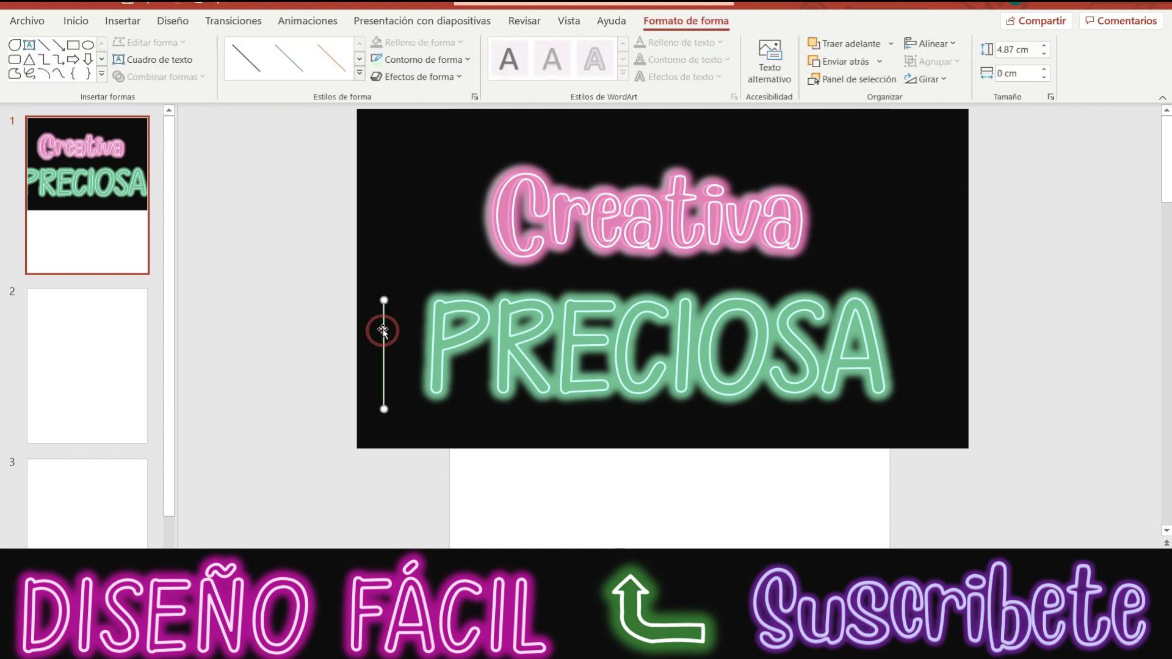
left_click(431, 79)
left_click(282, 352)
left_click(386, 333)
left_click(714, 22)
left_click_drag(385, 316, 387, 290)
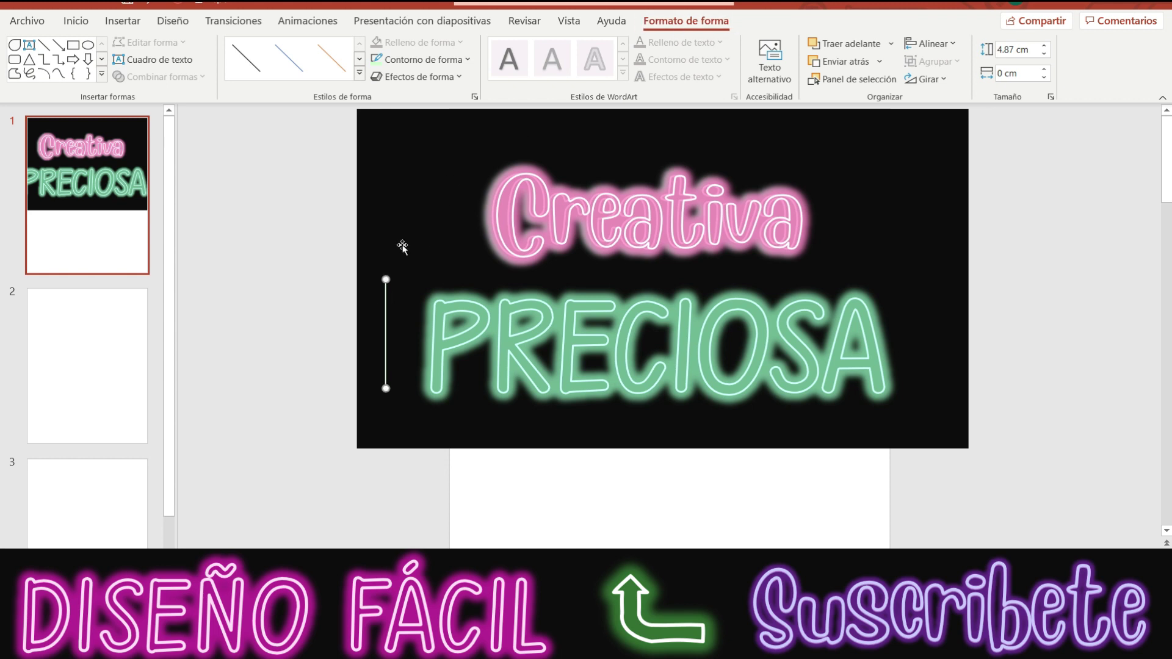
- Give the line a light green 10 pt glow through Glow Options
left_click(458, 73)
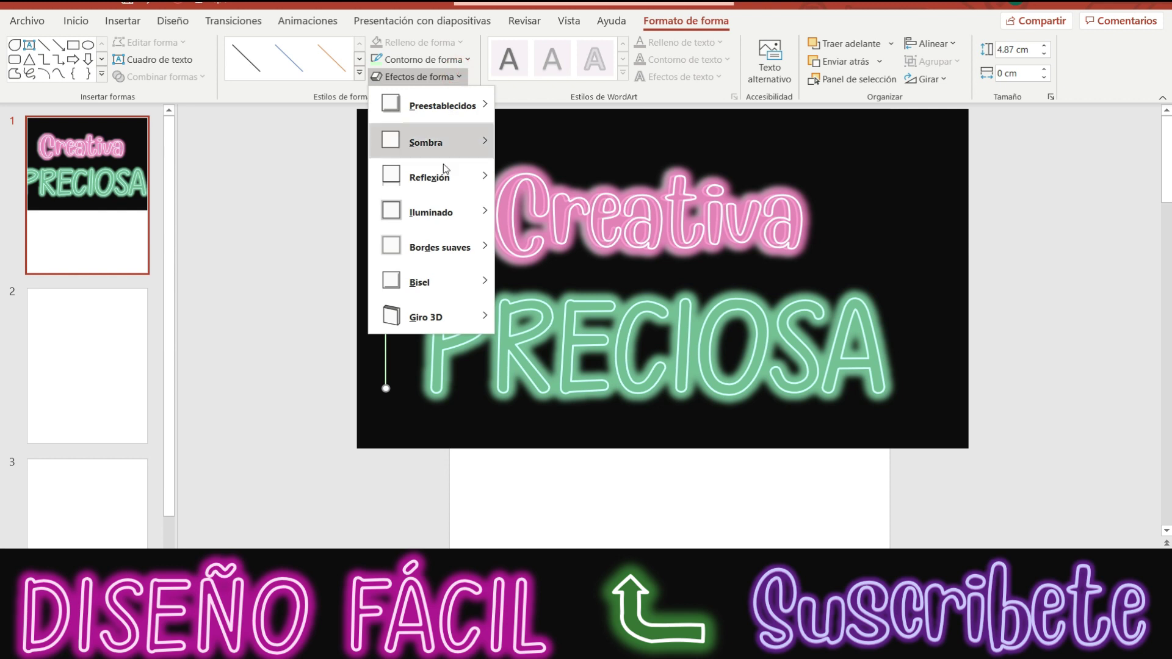
mouse_move(431, 211)
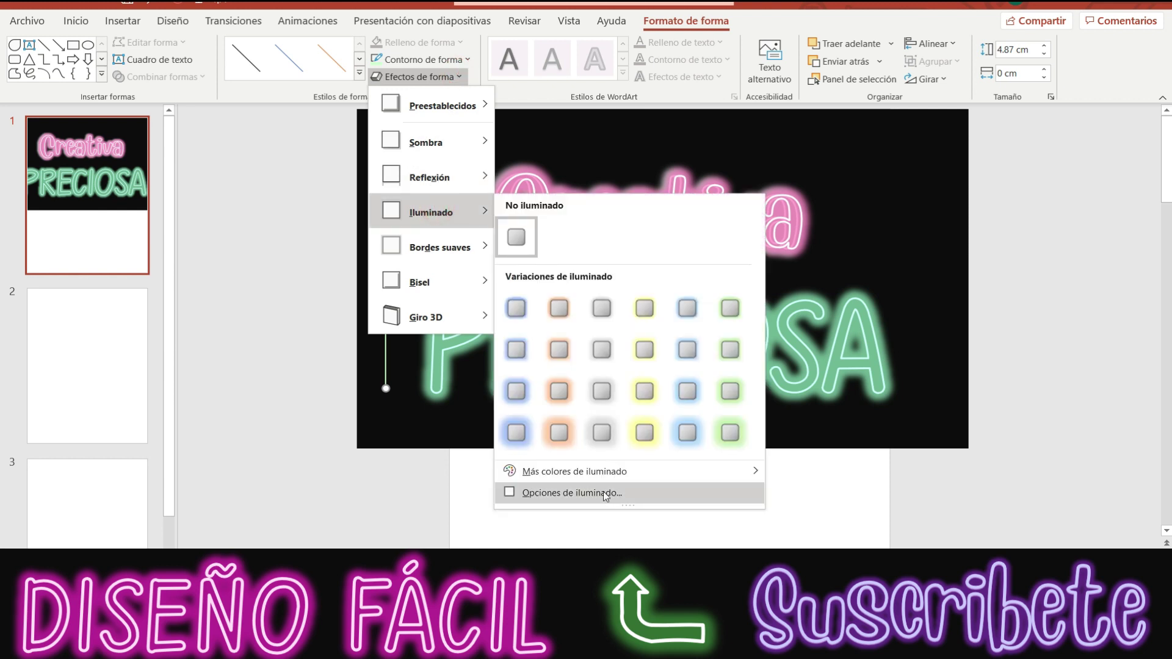
left_click(605, 496)
left_click(1141, 260)
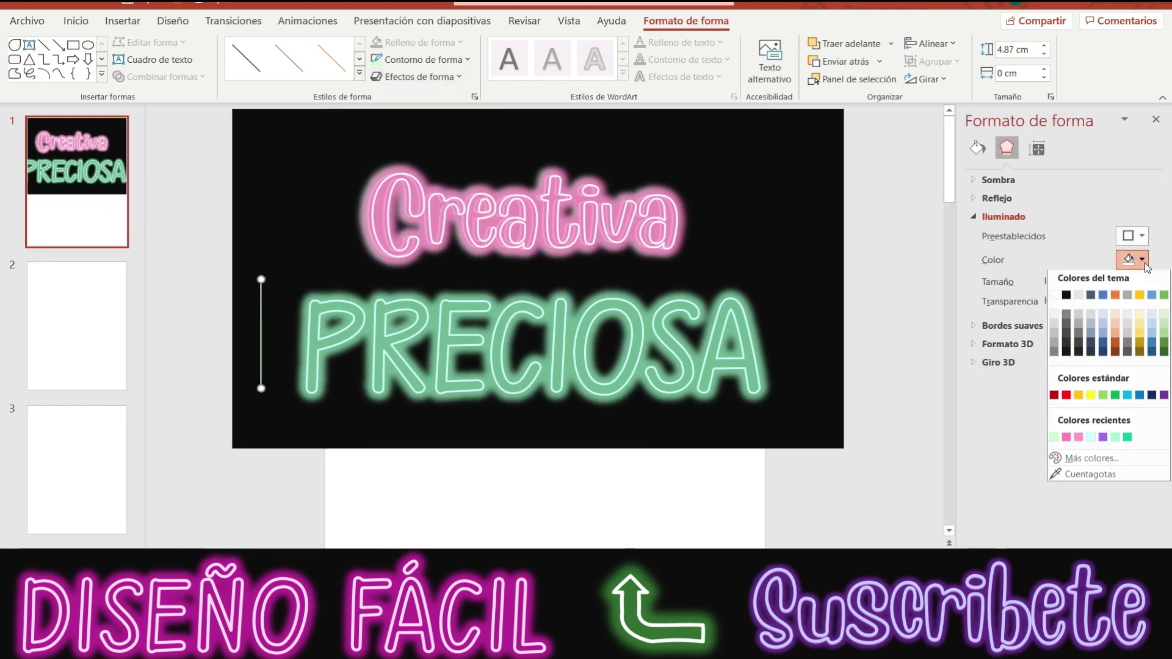
left_click(1054, 440)
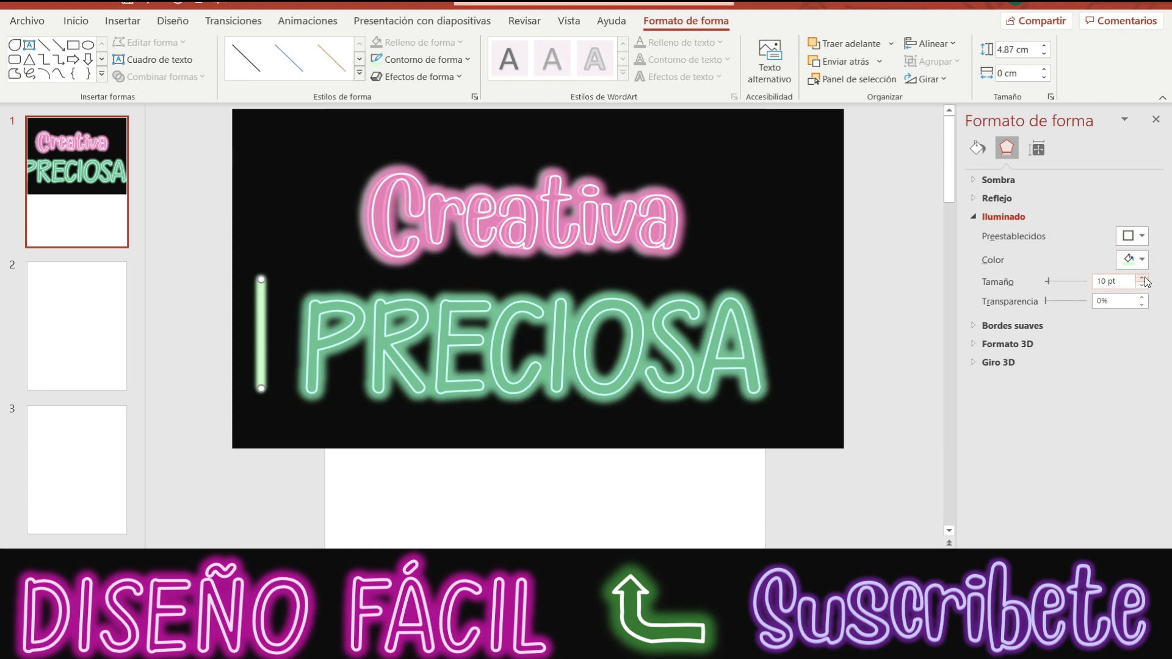
- Set the line's outline to a pale yellow custom colour
left_click(414, 59)
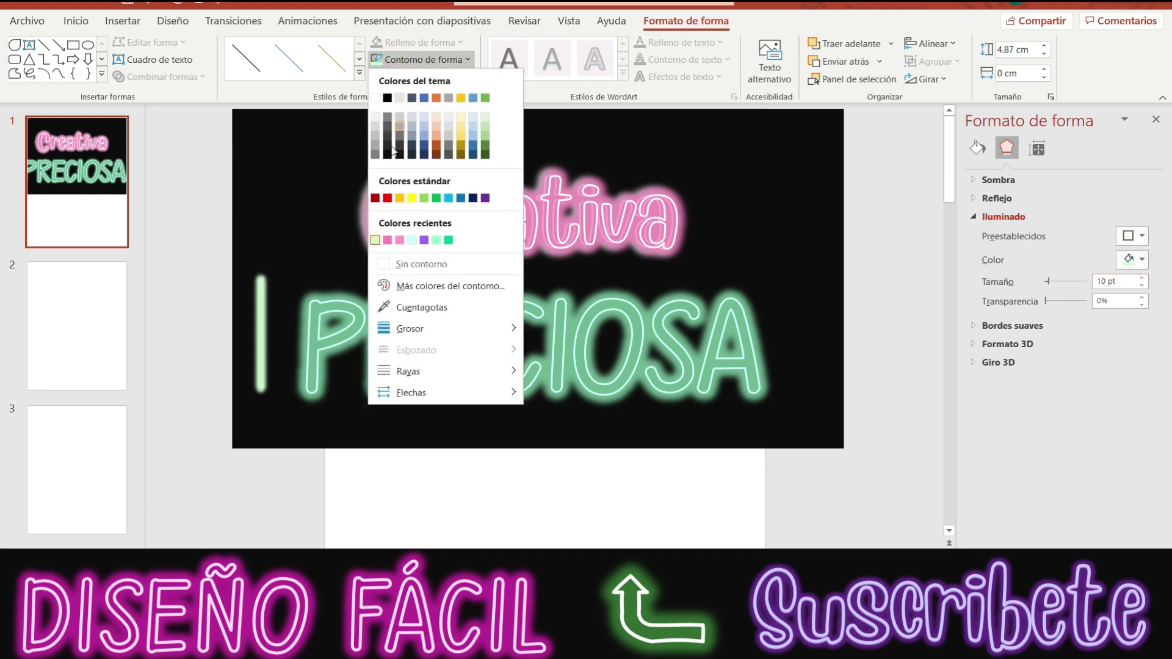
left_click(390, 284)
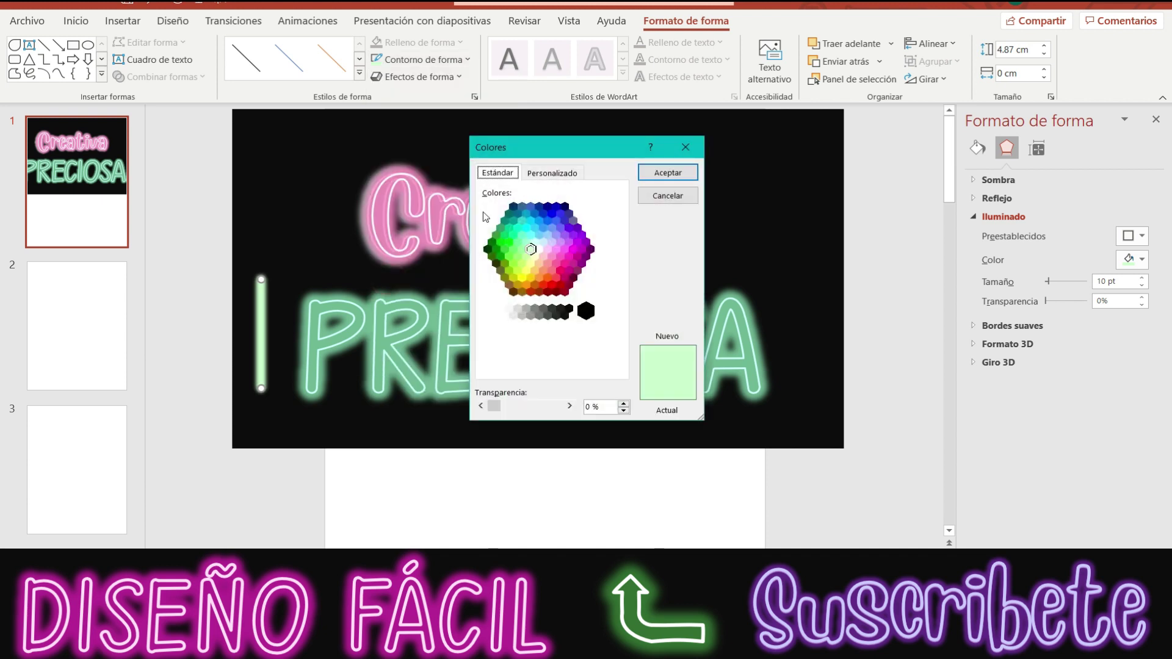
left_click(551, 173)
left_click(498, 173)
left_click(535, 256)
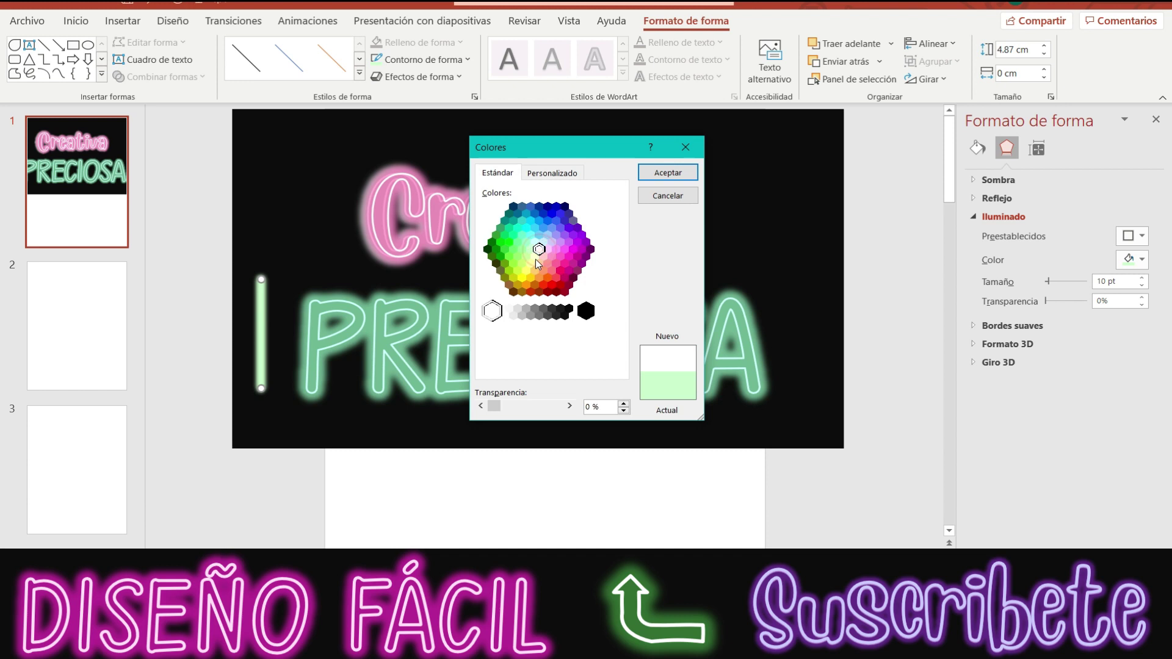
left_click(665, 172)
- Move the glowing line just right of Creativa and fine-tune its position
left_click(219, 252)
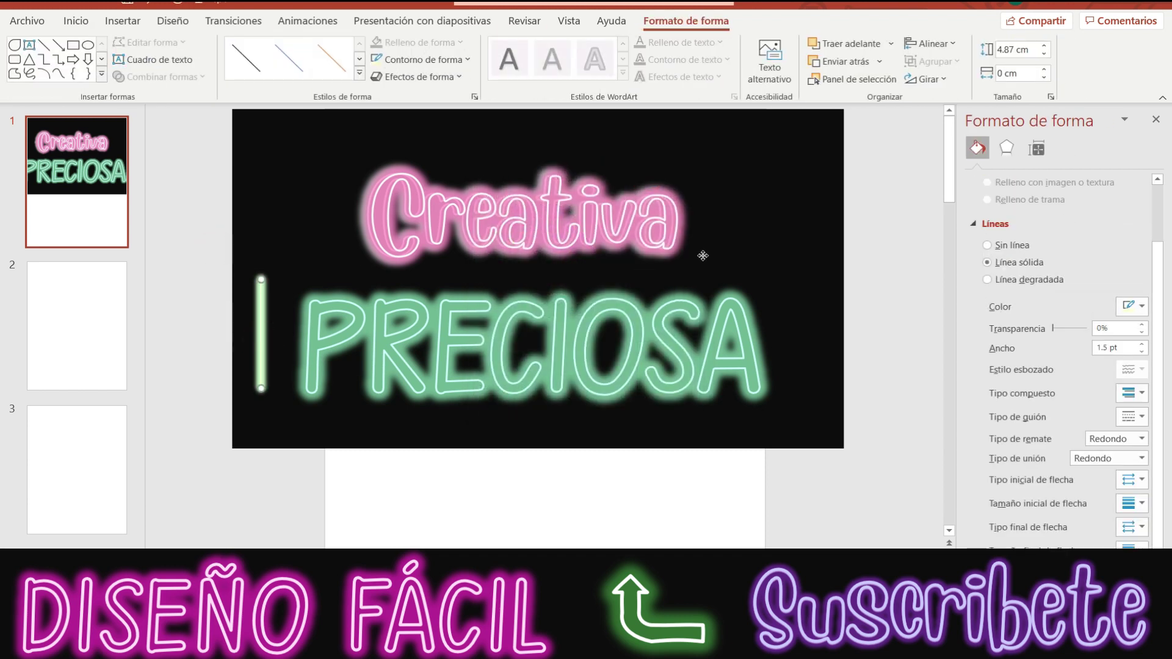
left_click_drag(257, 341, 728, 226)
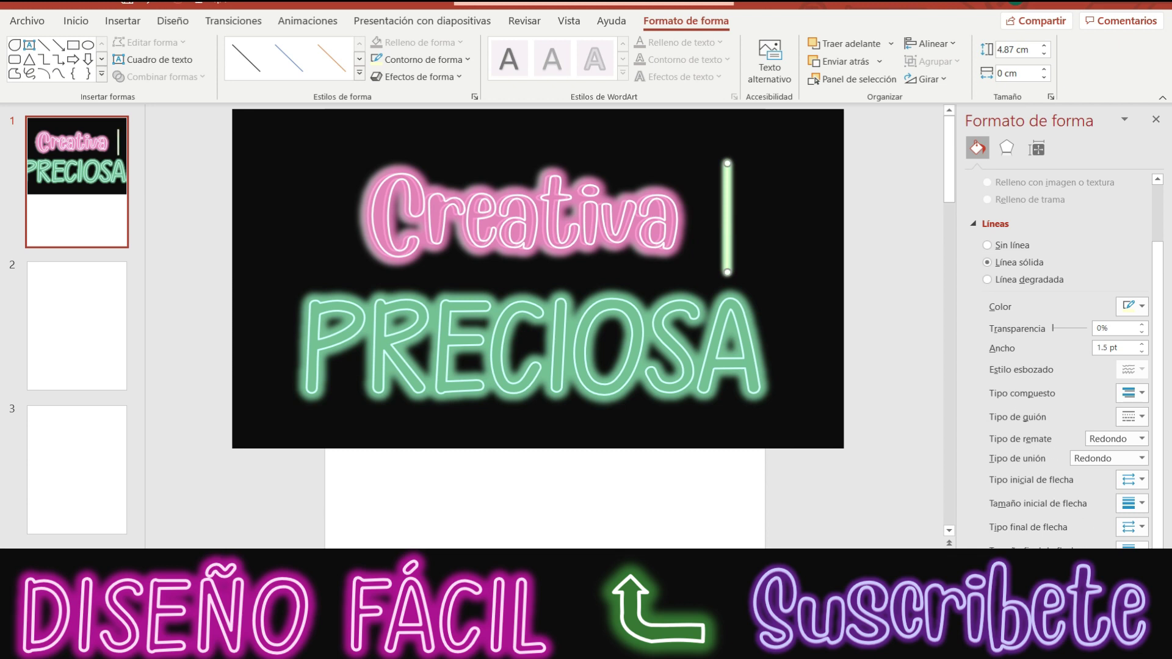
scroll(806, 165, "up", 1, "ctrl")
scroll(805, 164, "up", 1, "ctrl")
scroll(805, 165, "up", 2, "ctrl")
scroll(806, 165, "up", 1, "ctrl")
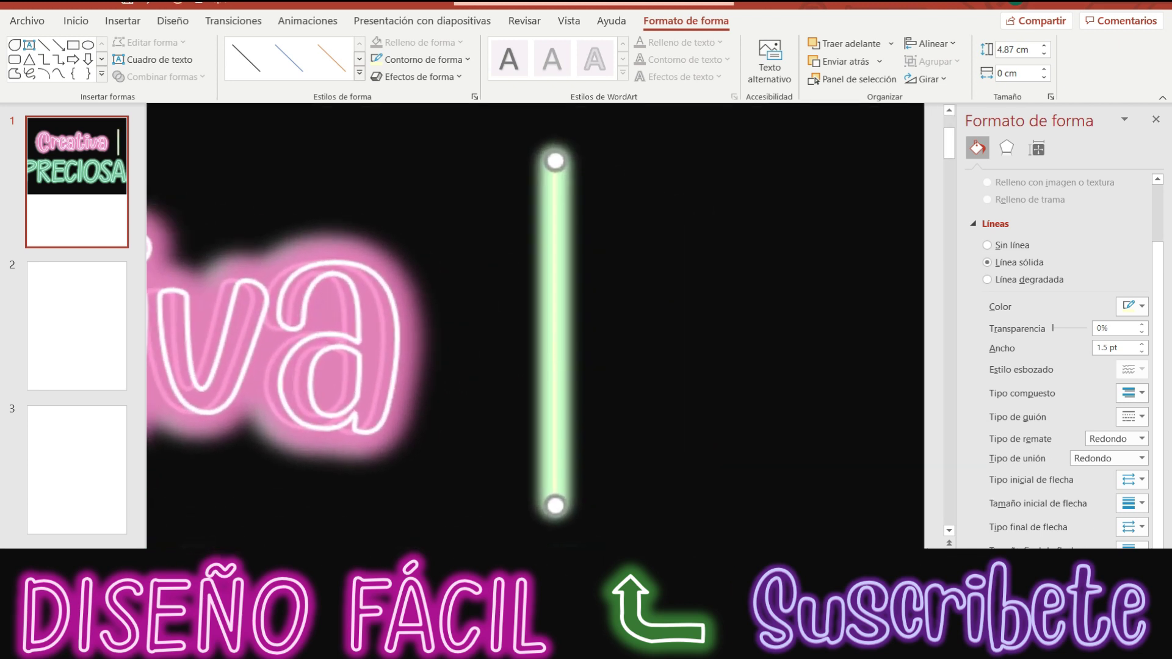
left_click(1155, 121)
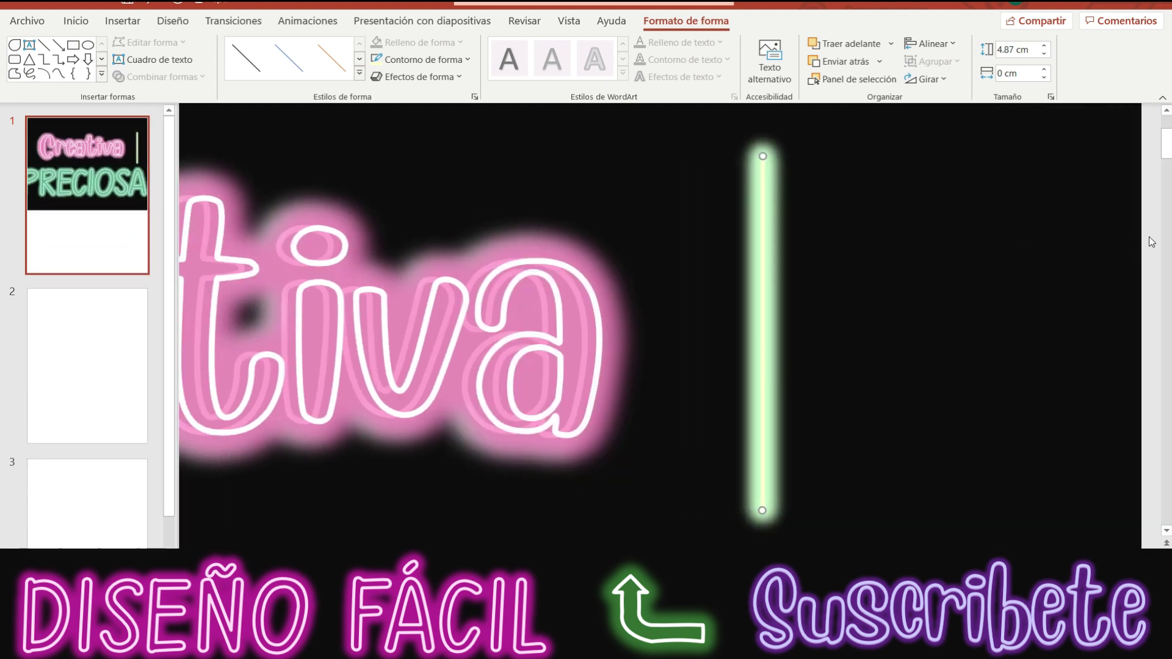
left_click(1151, 242)
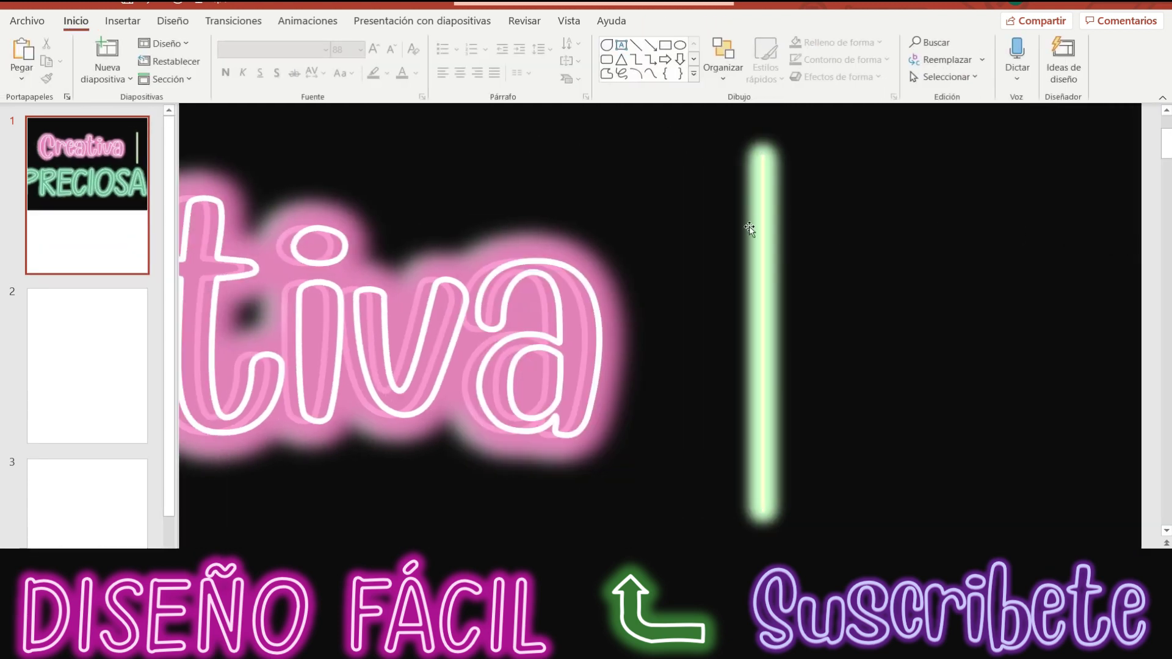
left_click(757, 263)
left_click_drag(760, 244, 728, 236)
- Preview recent outline colours on the line, keeping the current colour
left_click(454, 60)
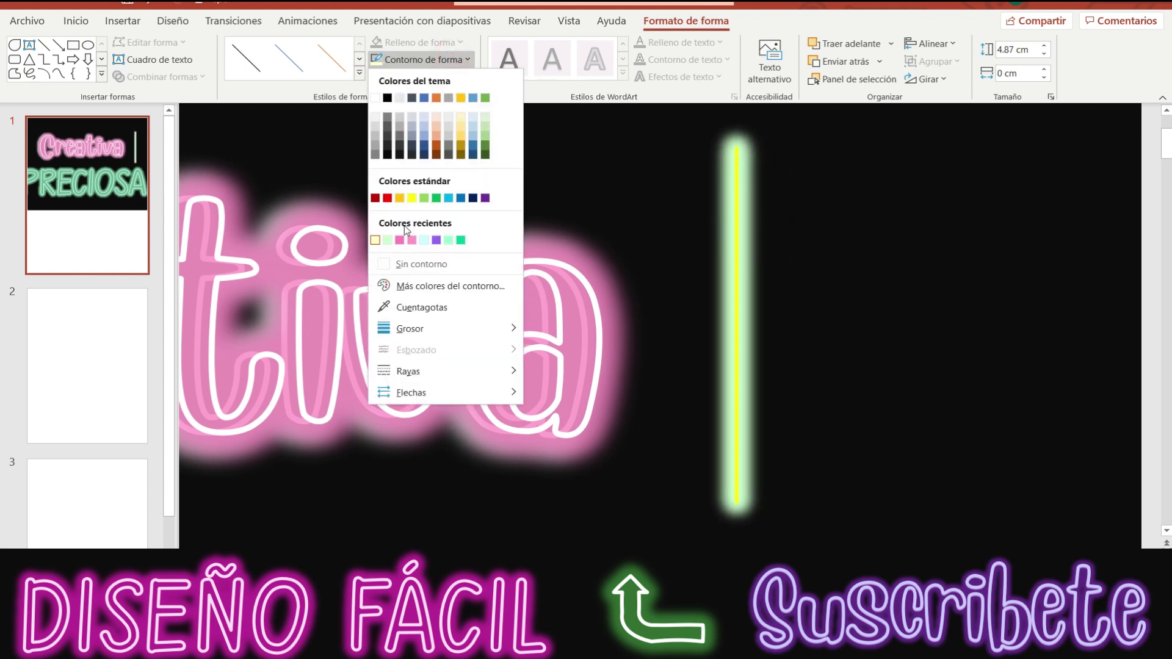
left_click(387, 239)
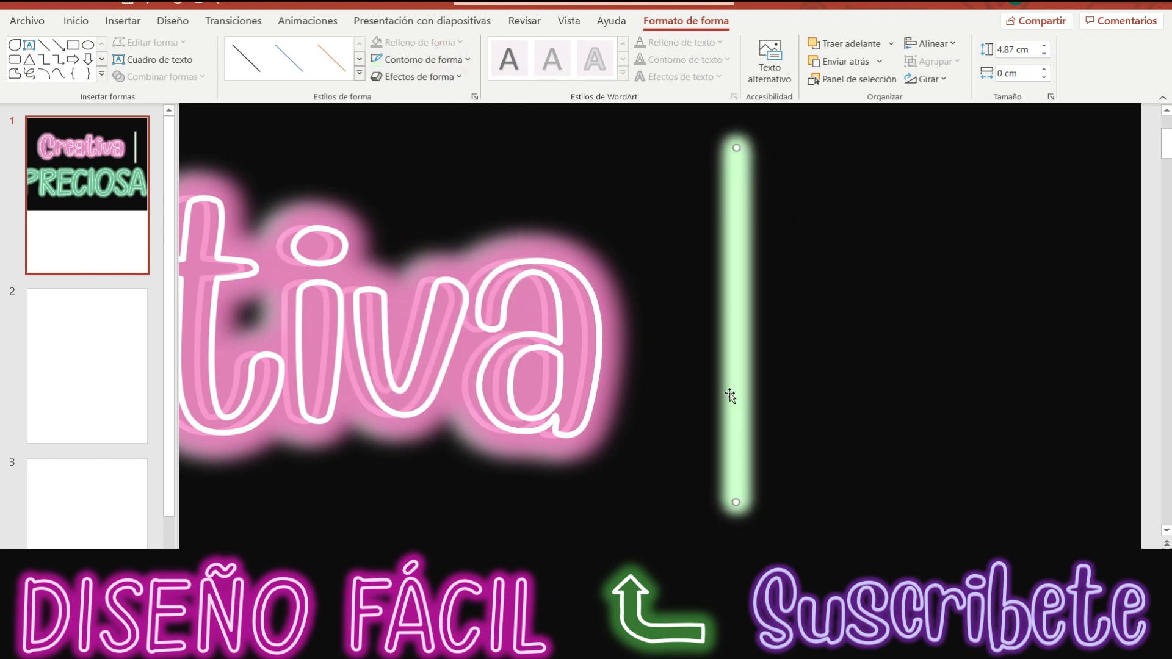
left_click(421, 59)
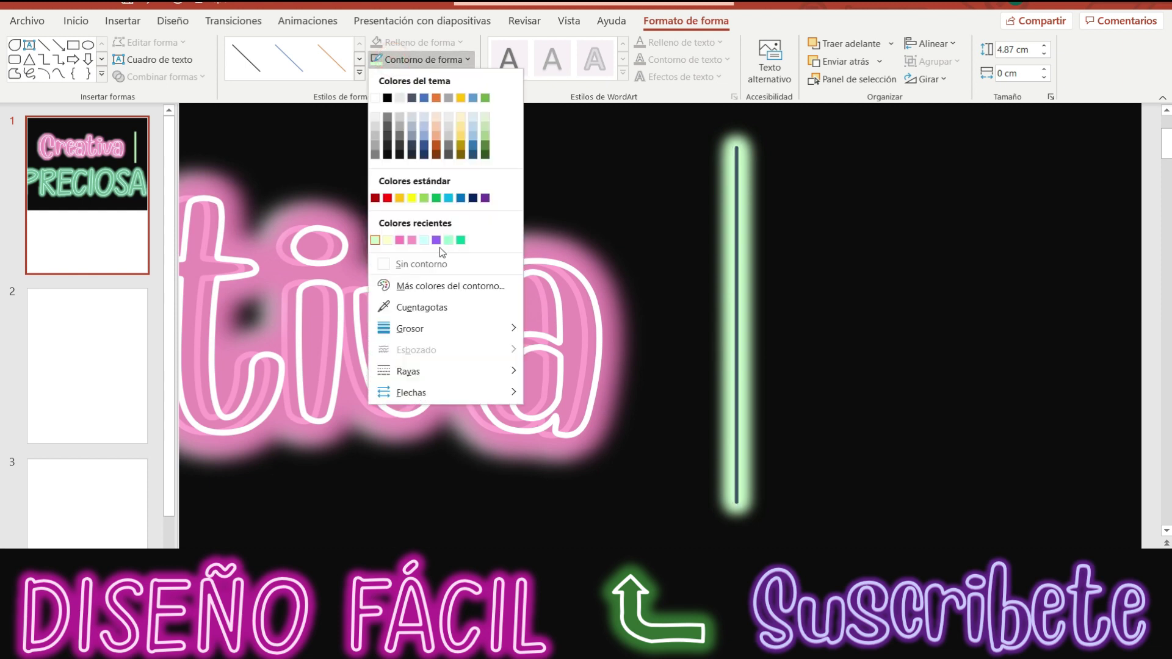
left_click(376, 241)
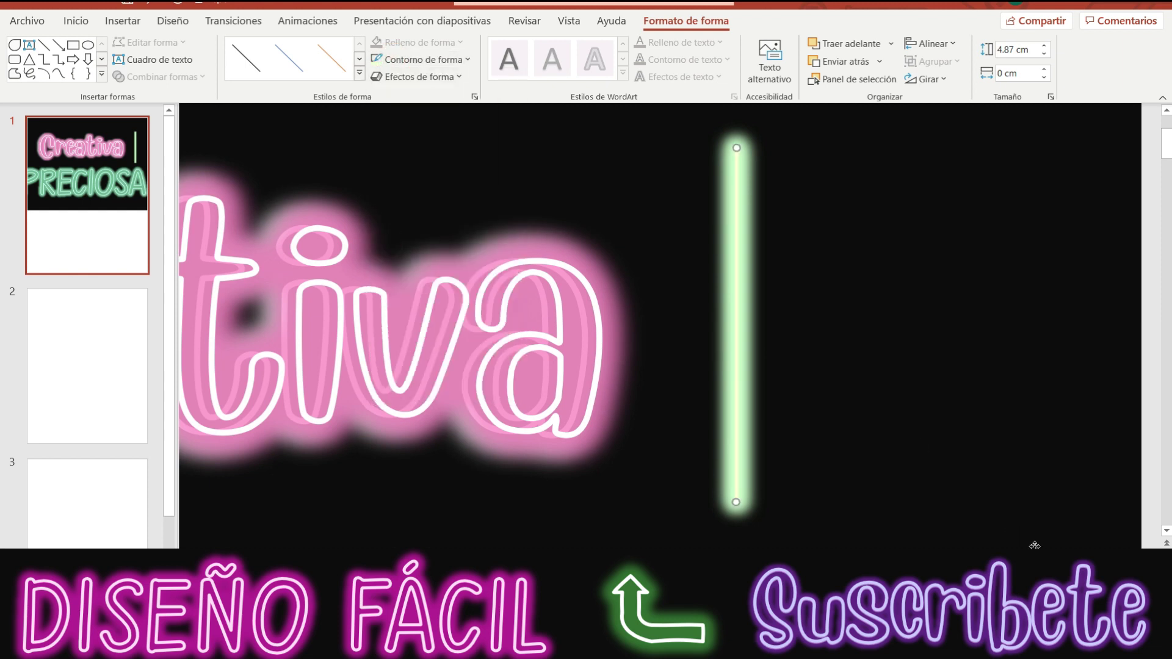
scroll(659, 327, "down", 5, "ctrl")
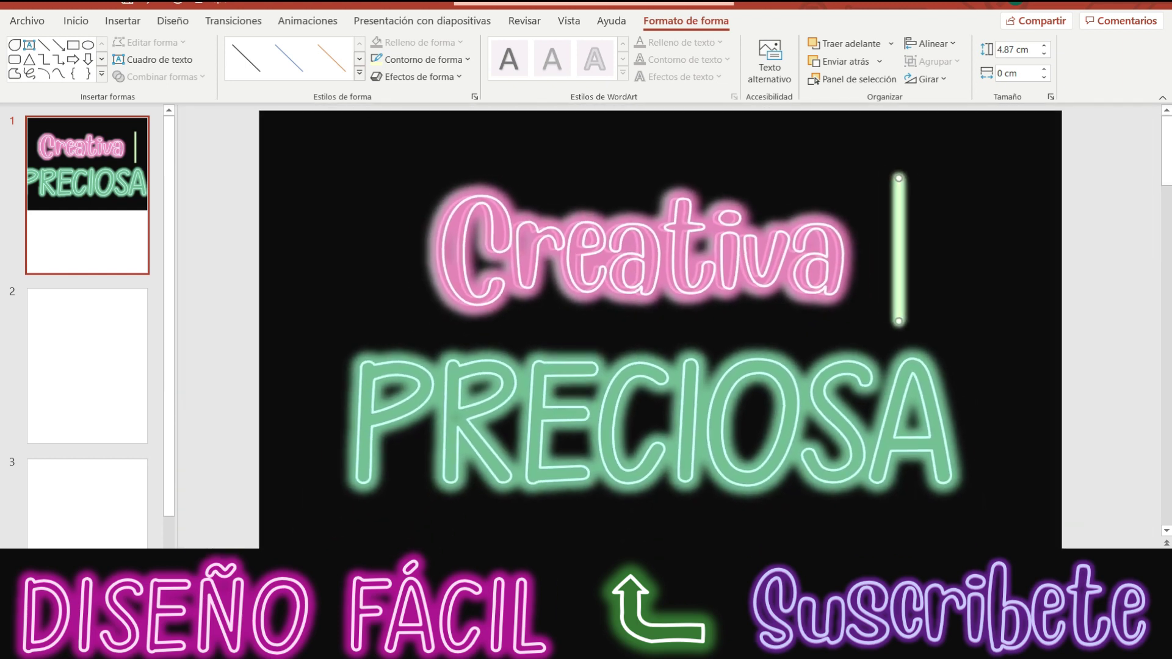
- Move the line to the top-left and join a rotated horizontal picture copy at its top
scroll(872, 233, "down", 1, "ctrl")
mouse_move(890, 234)
left_mouse_down()
mouse_move(312, 264)
mouse_move(340, 214)
left_mouse_up()
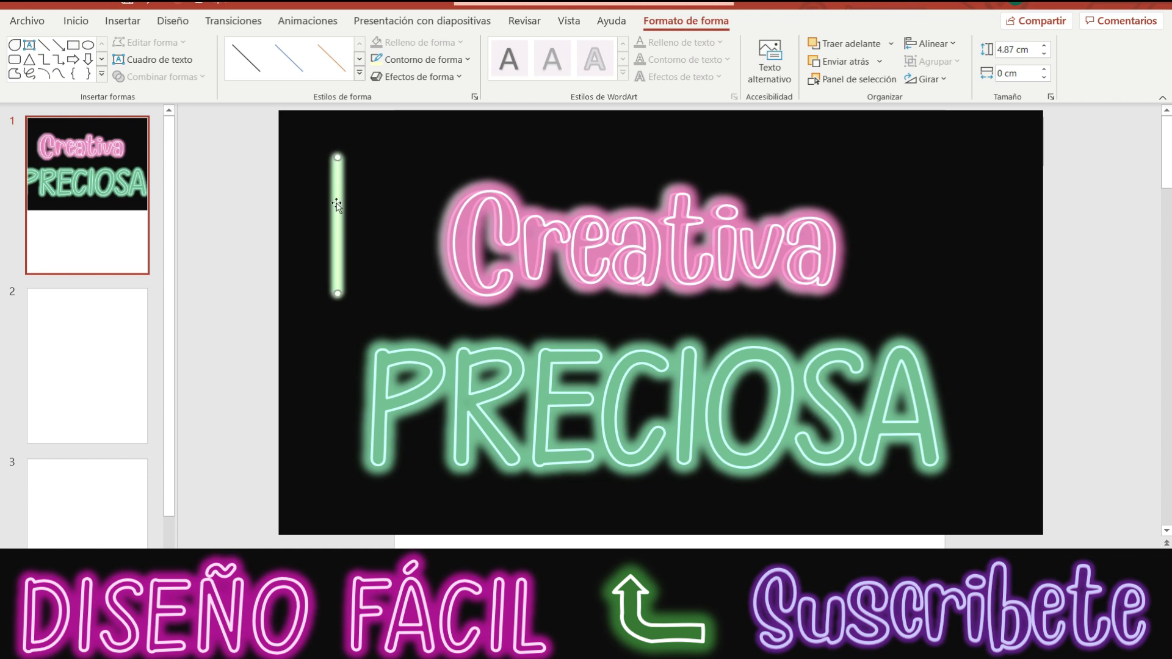
right_click(336, 205)
left_click(382, 236)
right_click(196, 182)
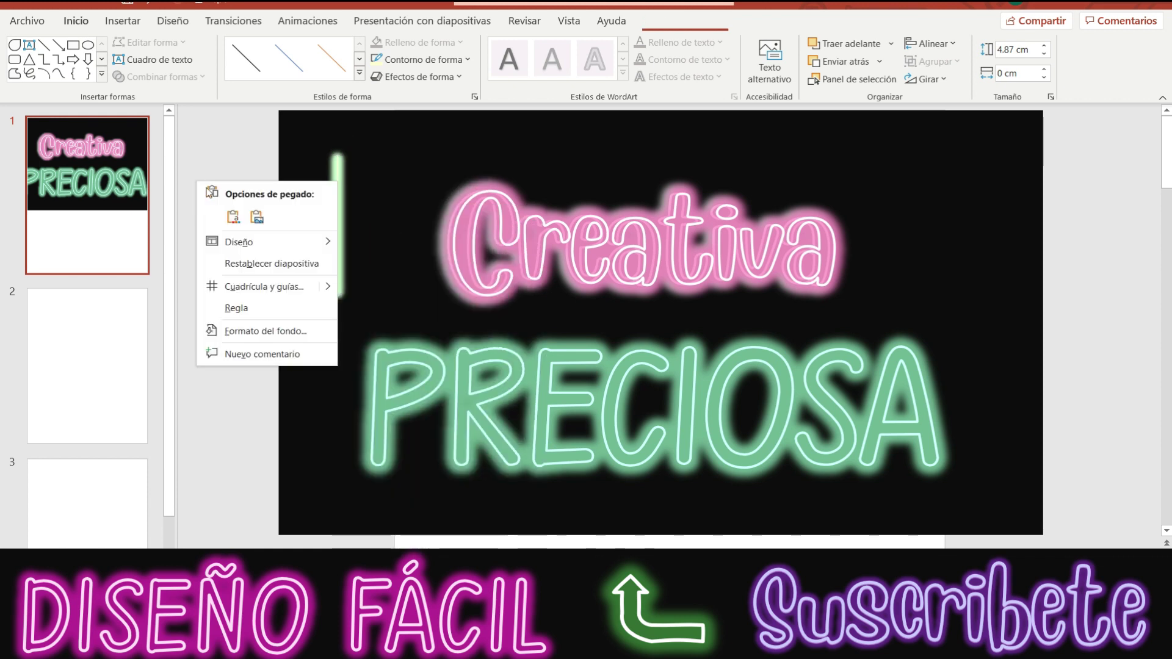
left_click(257, 216)
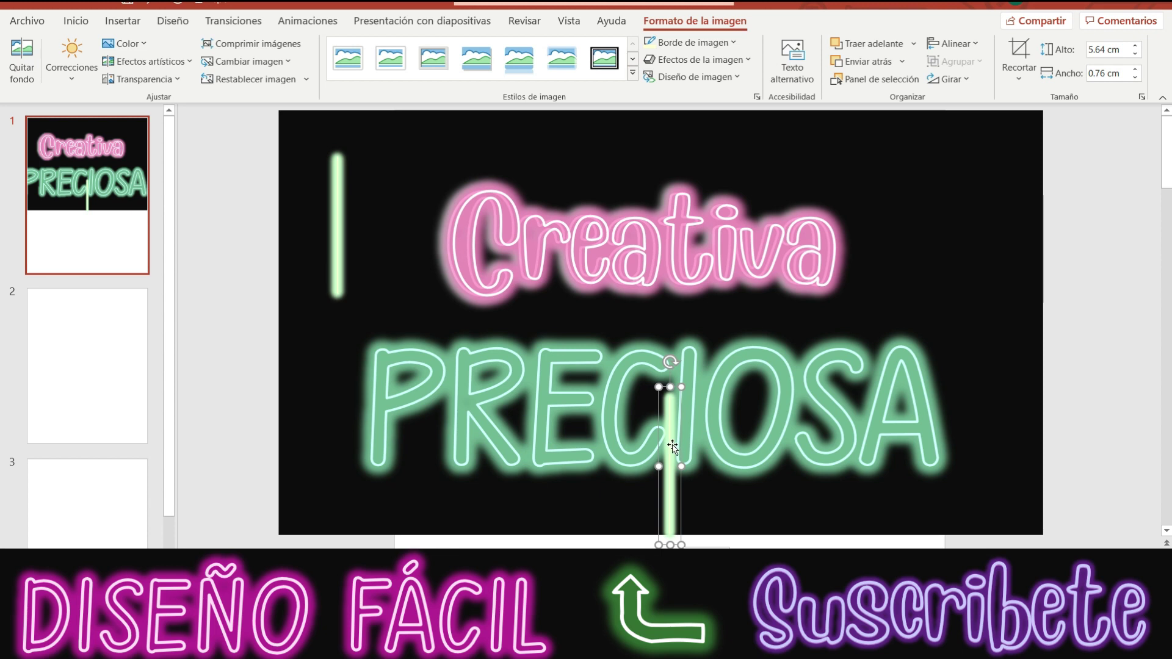
left_click_drag(668, 438, 382, 183)
mouse_move(389, 111)
left_mouse_down()
mouse_move(488, 213)
mouse_move(444, 158)
left_mouse_up()
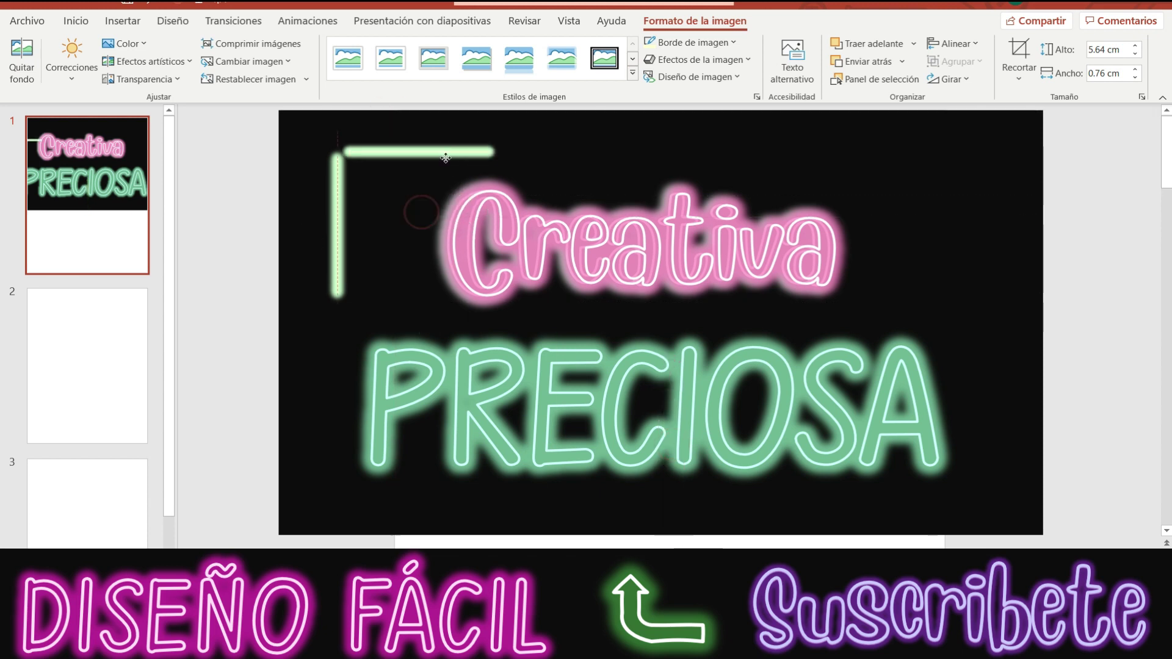
left_click(211, 220)
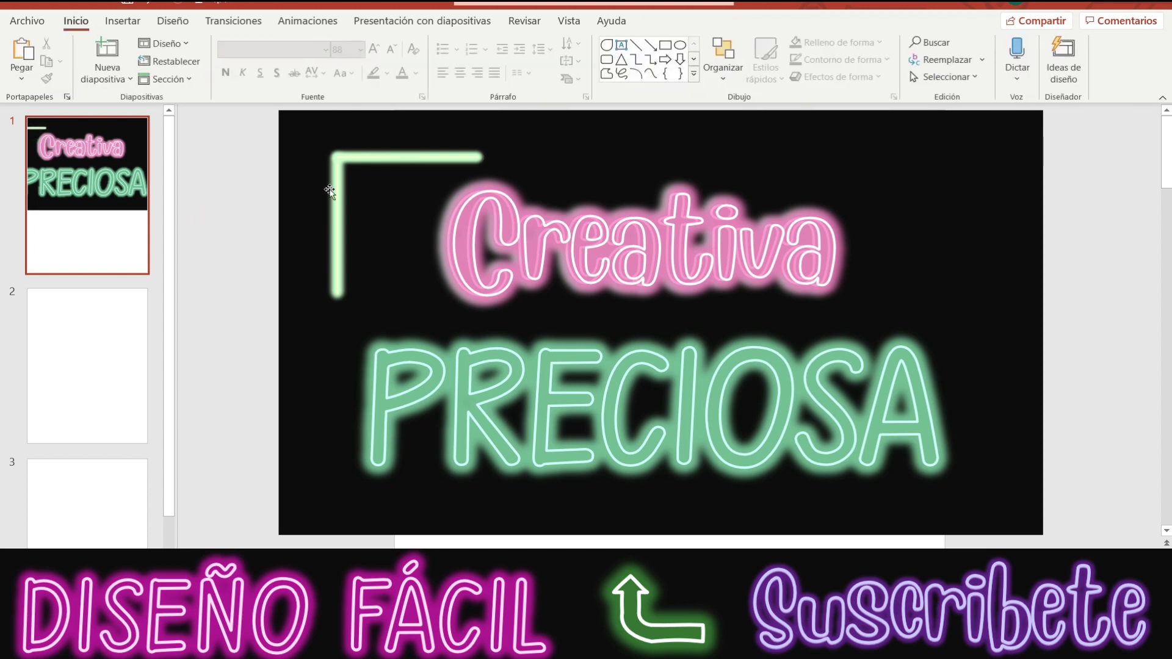
- Group the vertical and horizontal lines into one corner bracket
left_click_drag(211, 110, 519, 354)
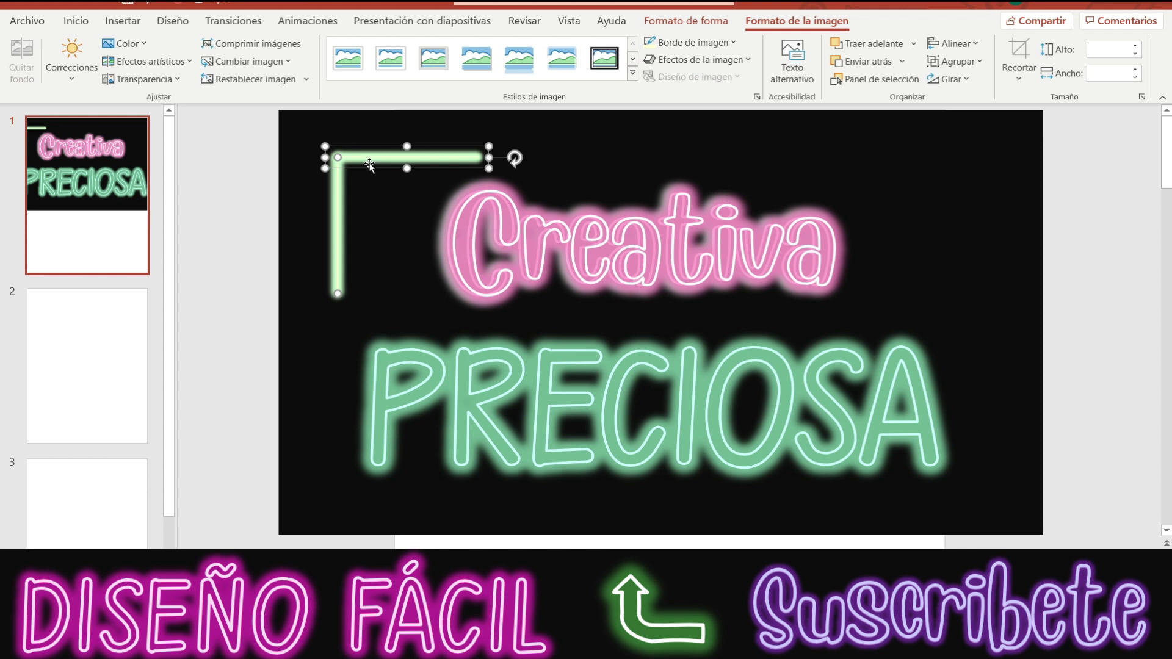
left_click(369, 162)
left_click(330, 201)
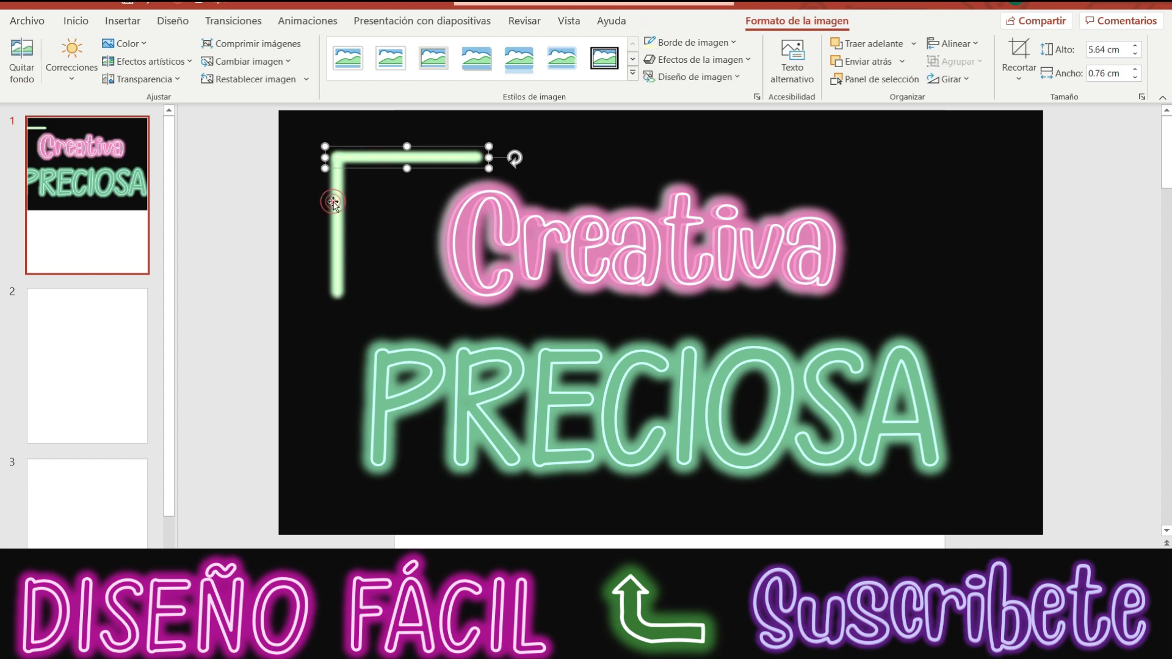
left_click(343, 212)
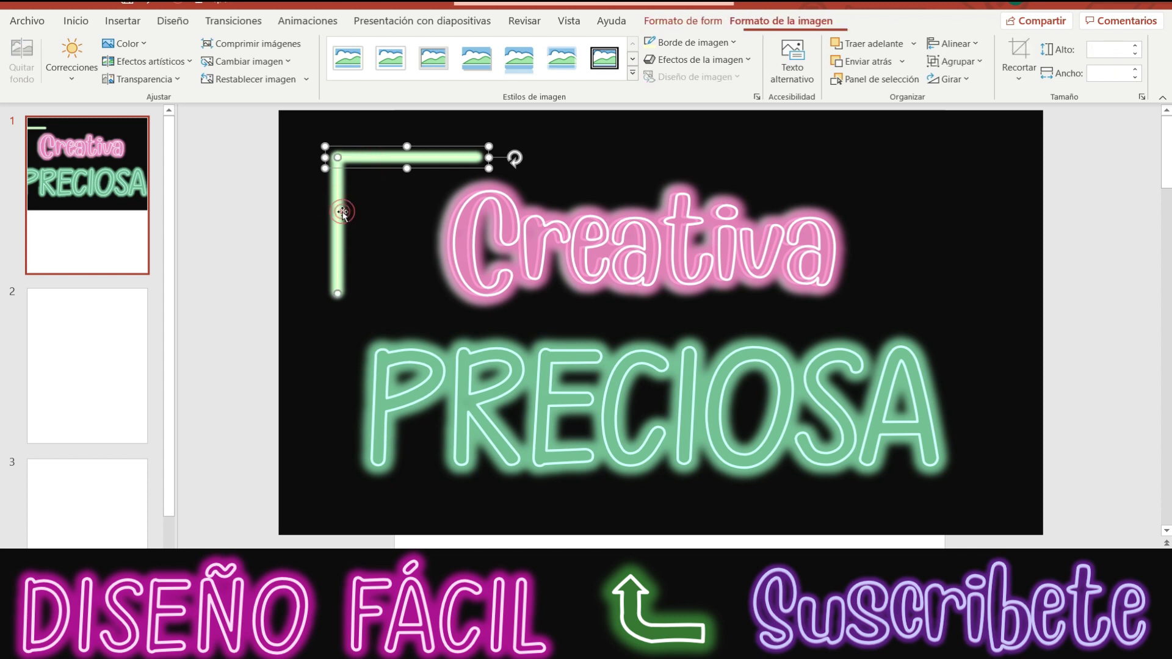
left_click(954, 61)
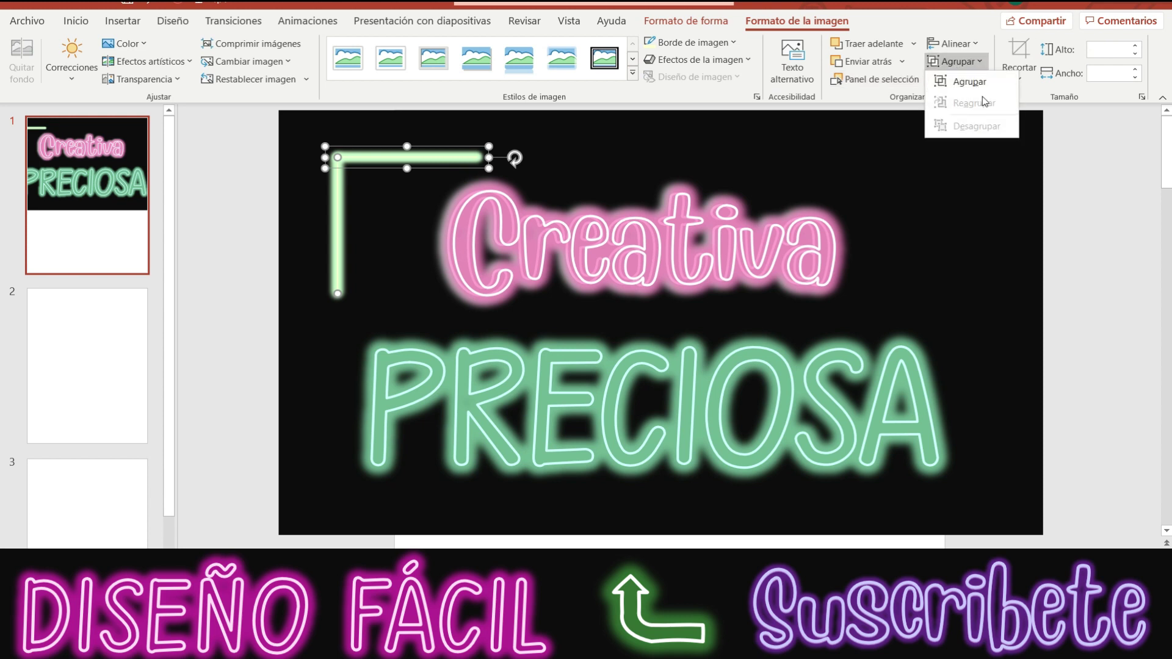
left_click(970, 80)
left_click(202, 207)
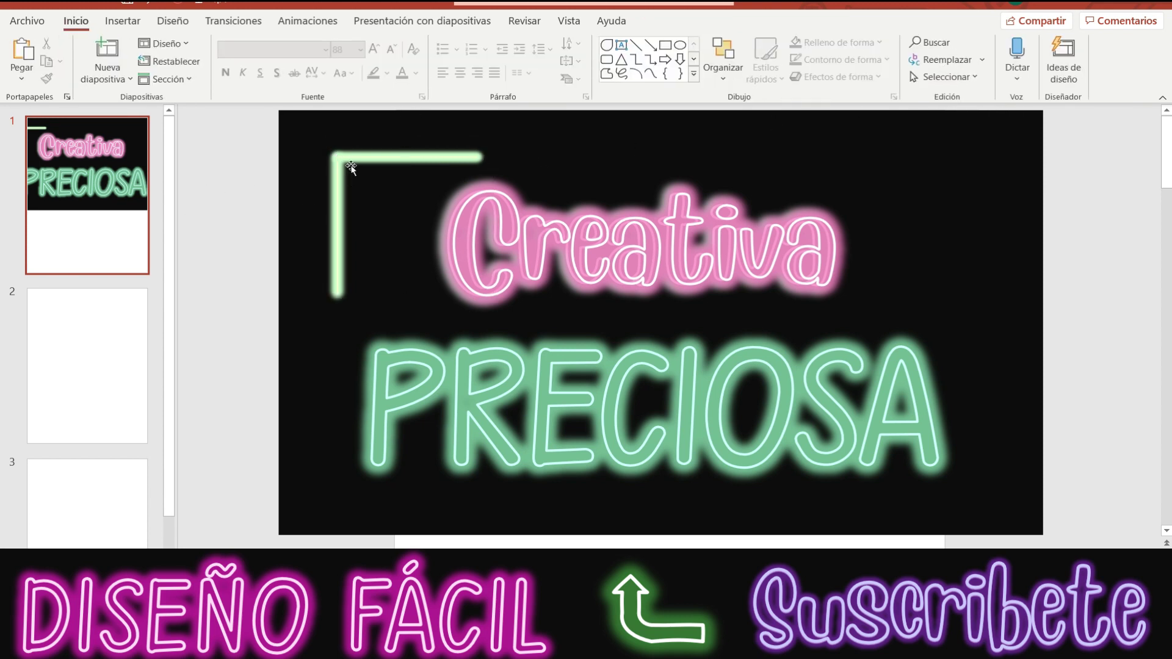
- Copy the grouped corner bracket
left_click(348, 168)
right_click(352, 171)
left_click(394, 198)
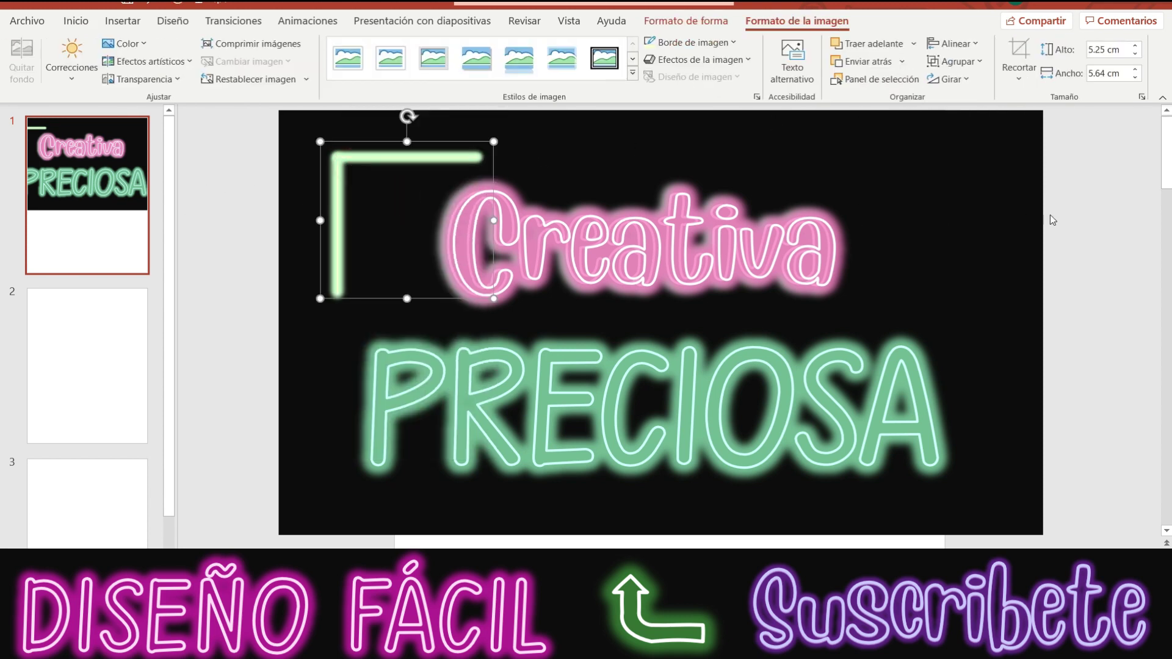
right_click(1081, 204)
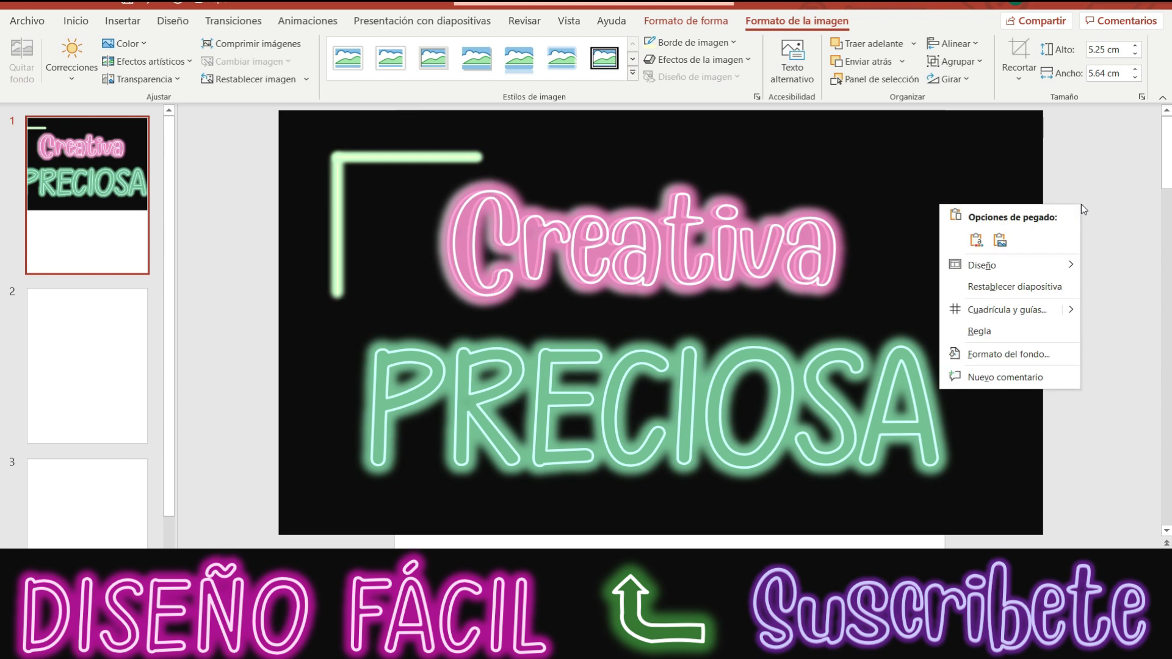
- Paste the corner bracket, flip it horizontally, and place it at the slide's top-right
left_click(996, 242)
left_click(960, 75)
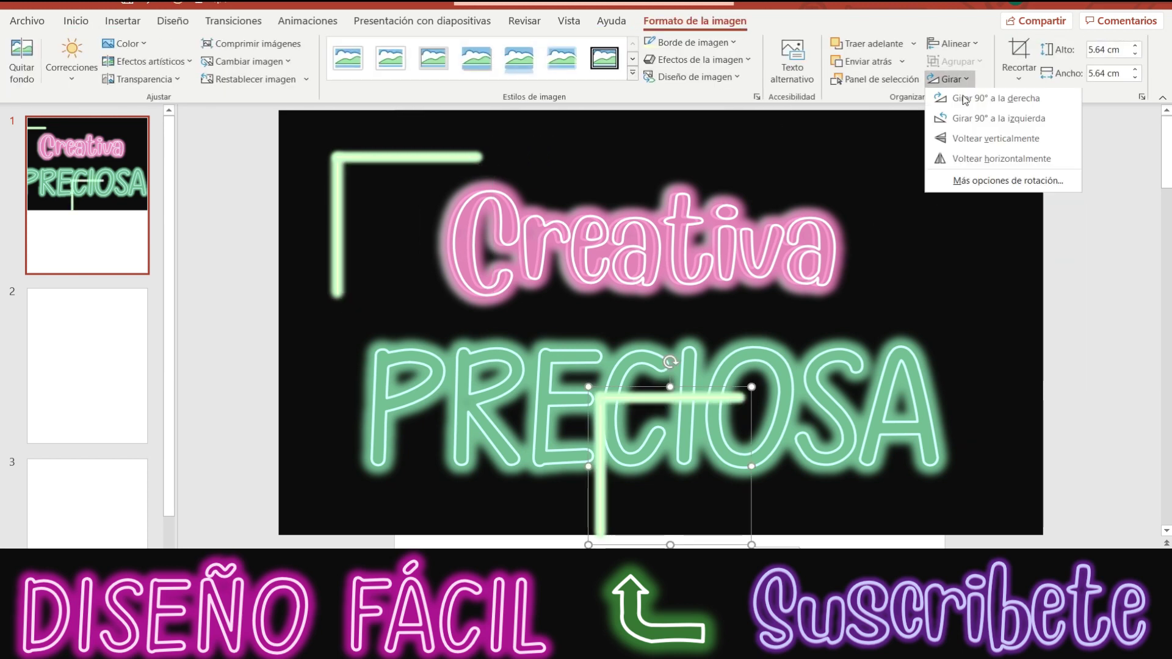
left_click(957, 156)
mouse_move(707, 393)
left_mouse_down()
mouse_move(911, 151)
mouse_move(901, 152)
left_mouse_up()
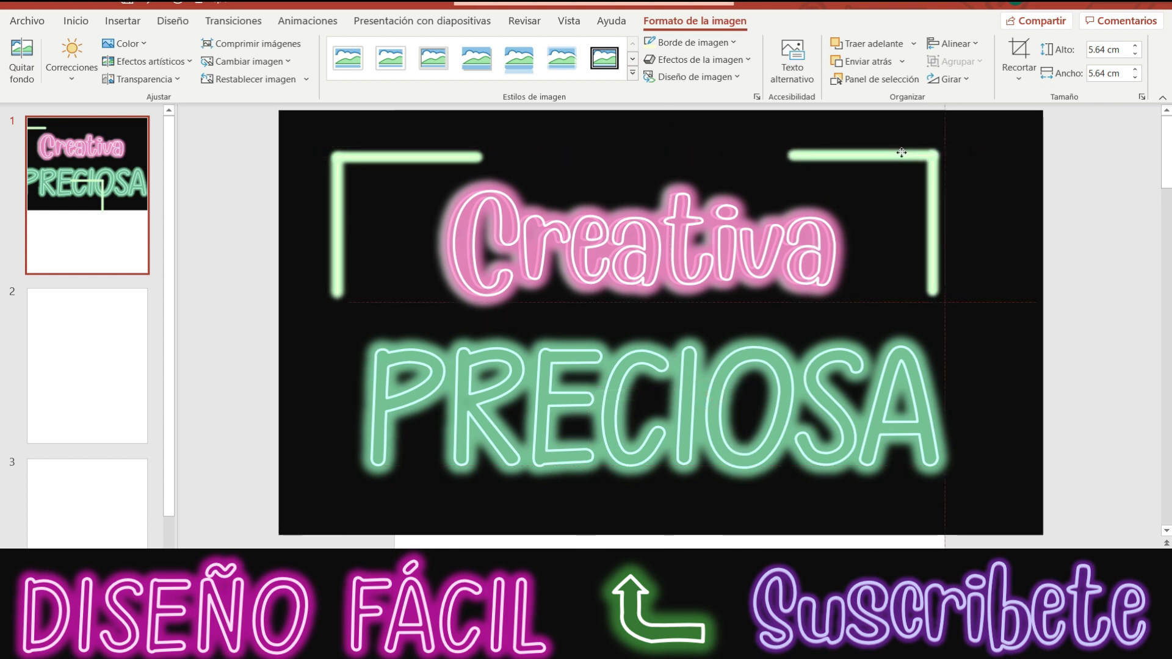
left_click(1091, 203)
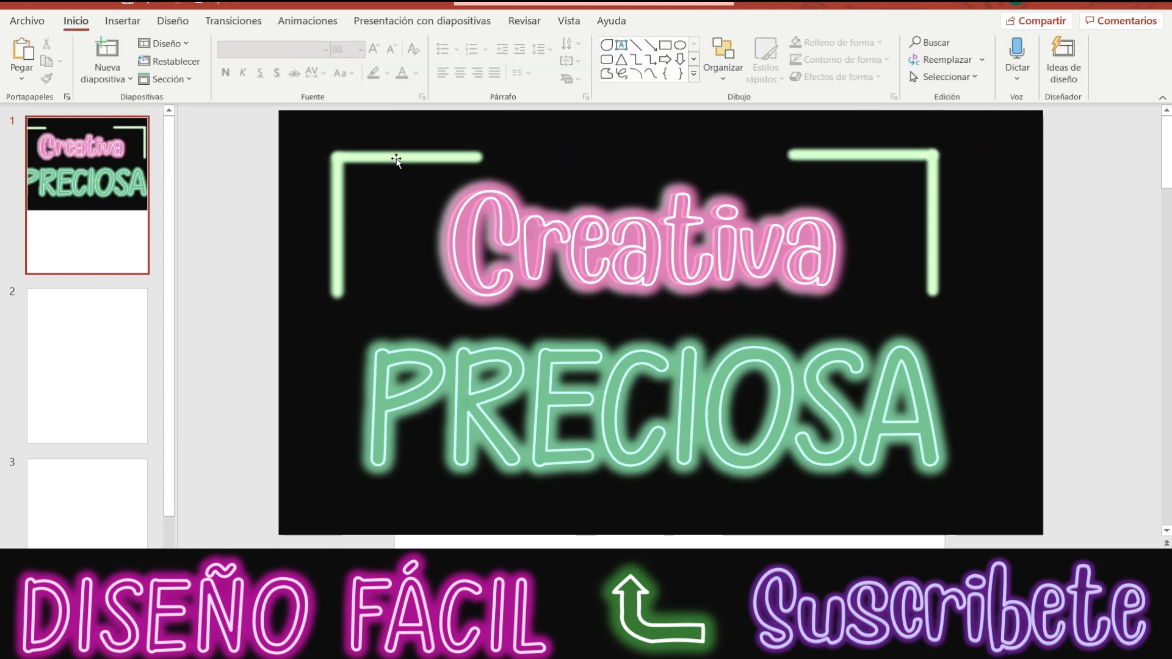
- Nudge the top-left bracket up-left and the top-right bracket up-right
left_click_drag(396, 160, 378, 151)
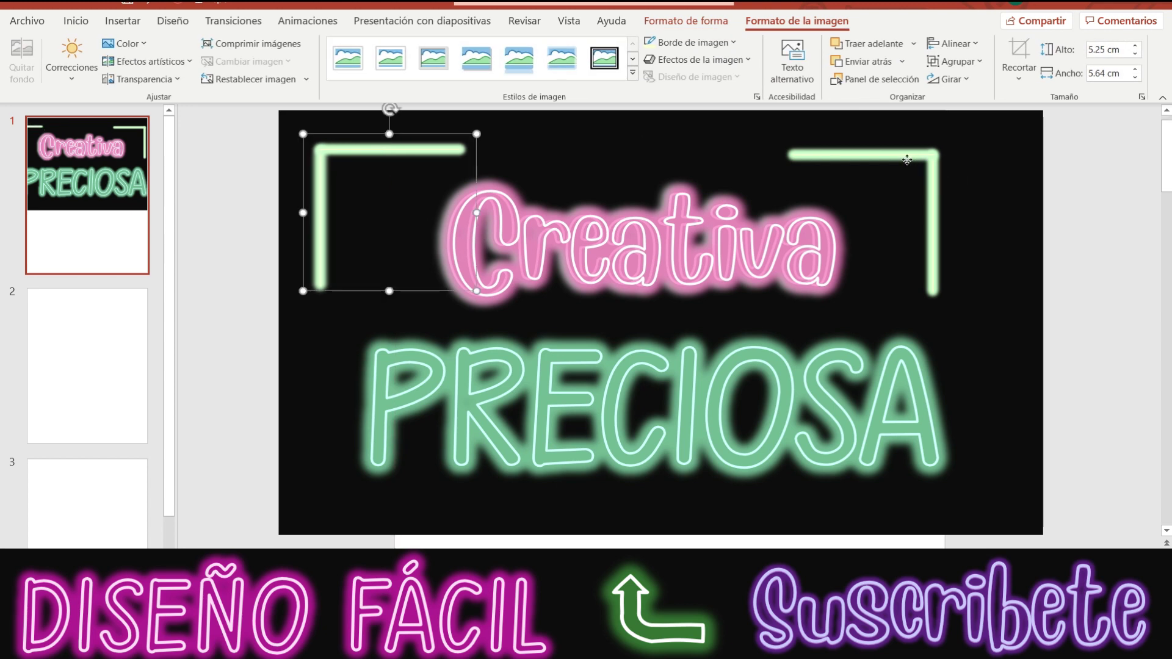
left_click_drag(907, 159, 921, 149)
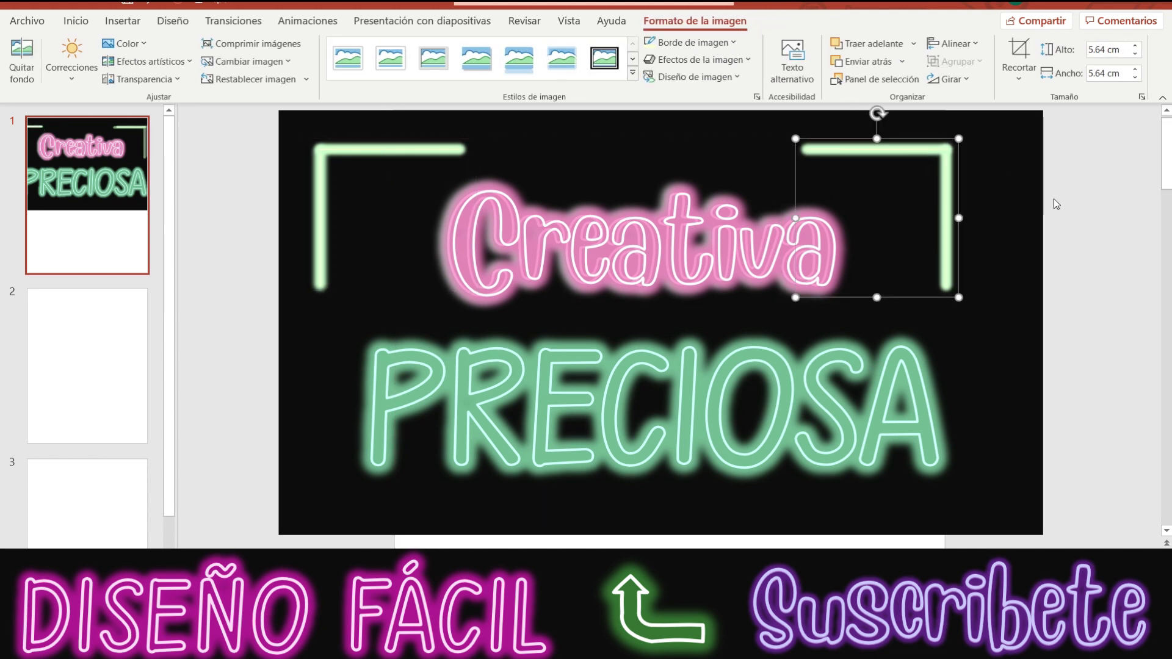
left_click(1086, 237)
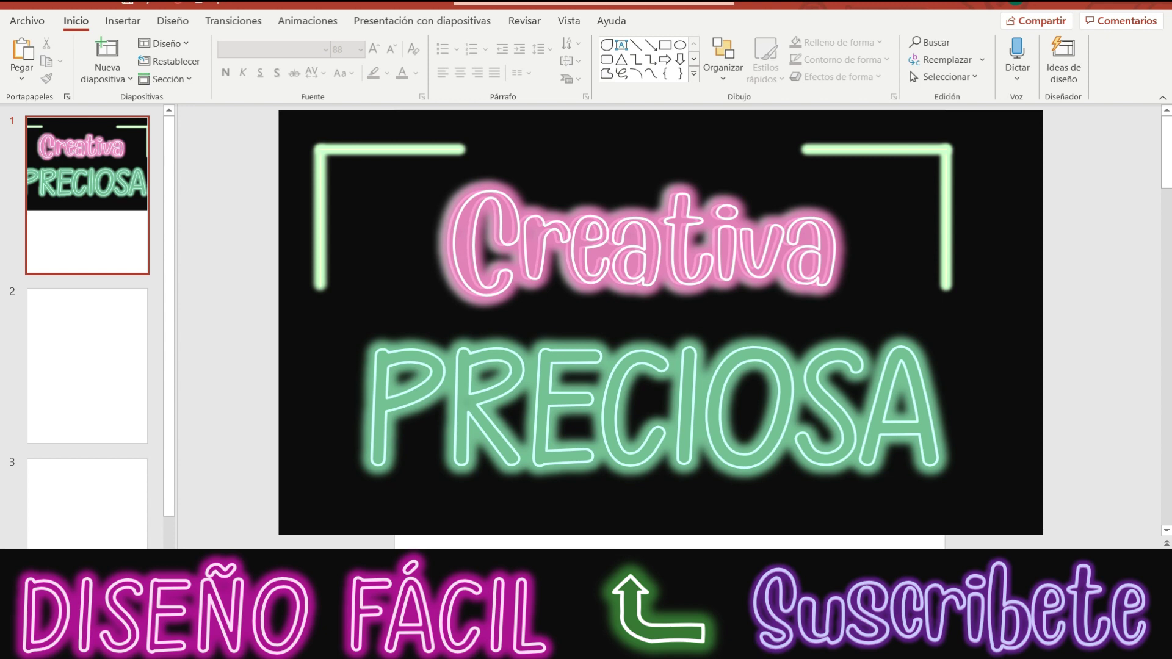
scroll(706, 376, "down", 3)
- Stretch the black background shape taller at the bottom
left_click(706, 374)
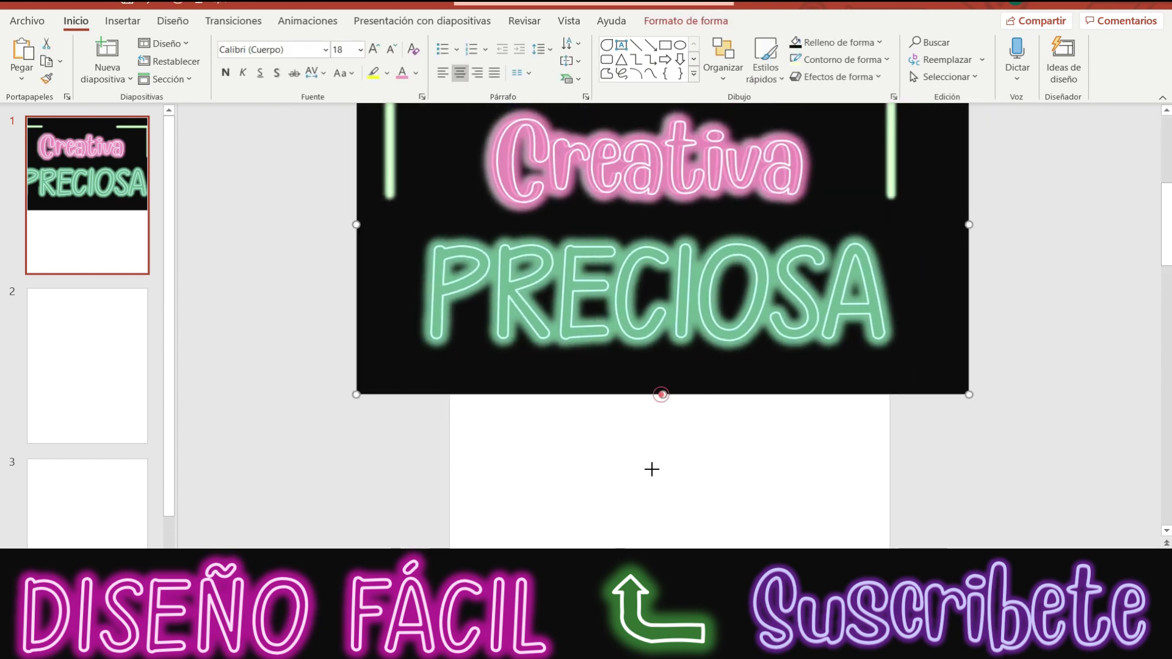
left_click_drag(661, 394, 651, 469)
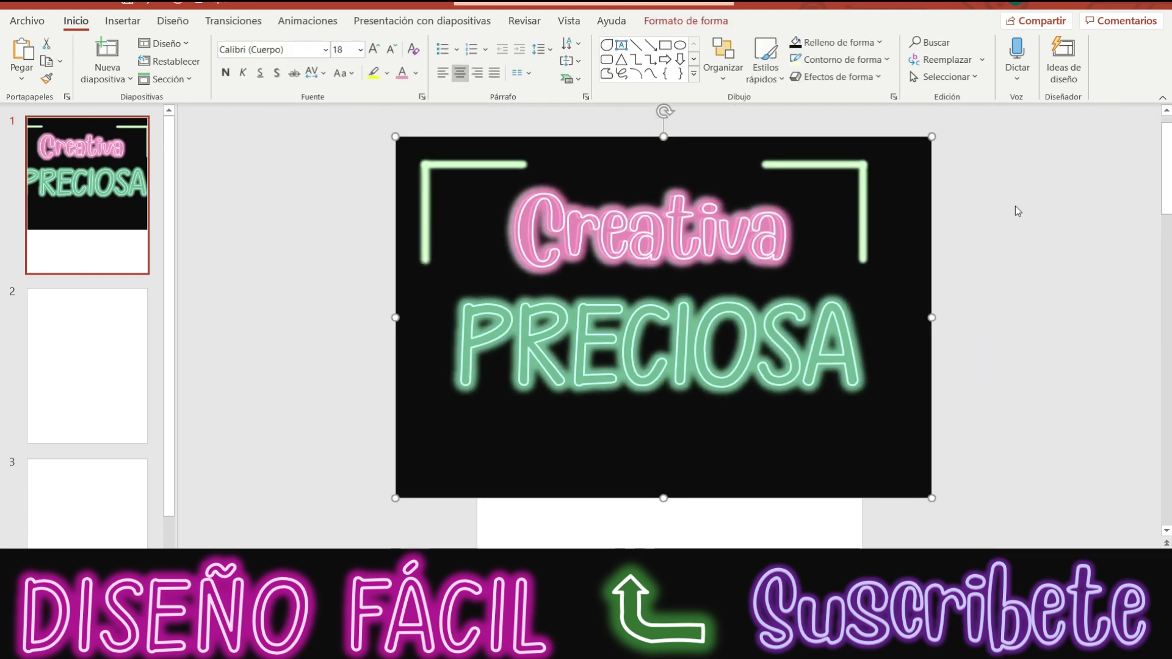
left_click(1015, 208)
scroll(1015, 207, "down", 1)
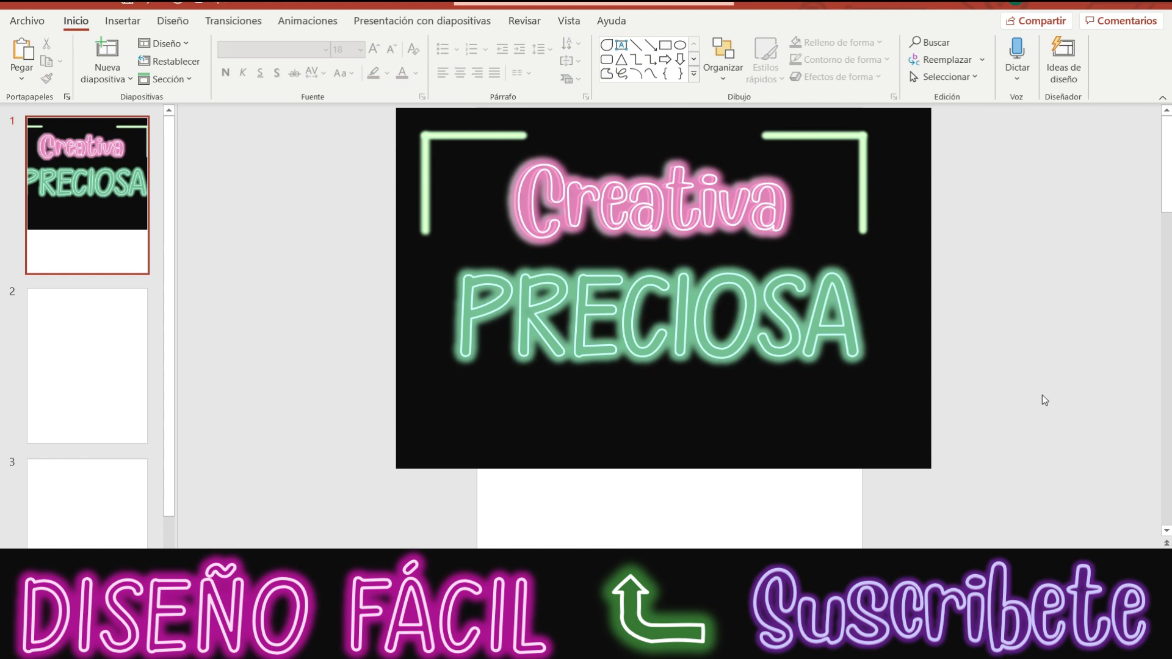
- Paste a bracket, flip it vertically, and place it at the bottom-left corner
right_click(1007, 218)
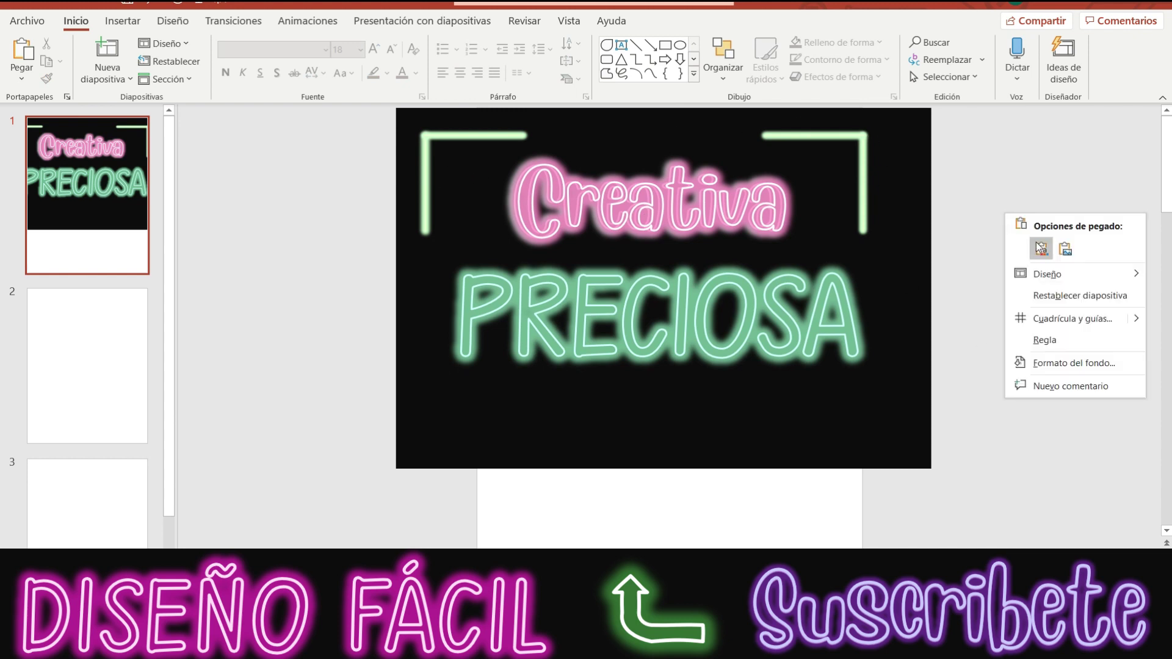
left_click(1032, 247)
left_click(949, 78)
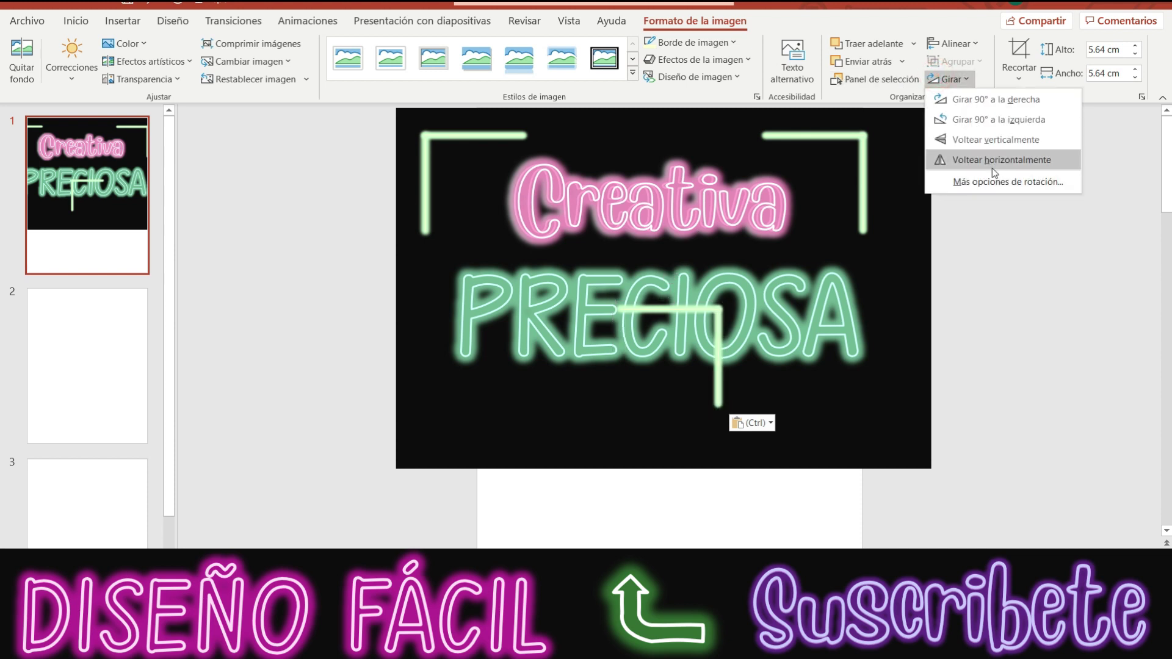
left_click(991, 141)
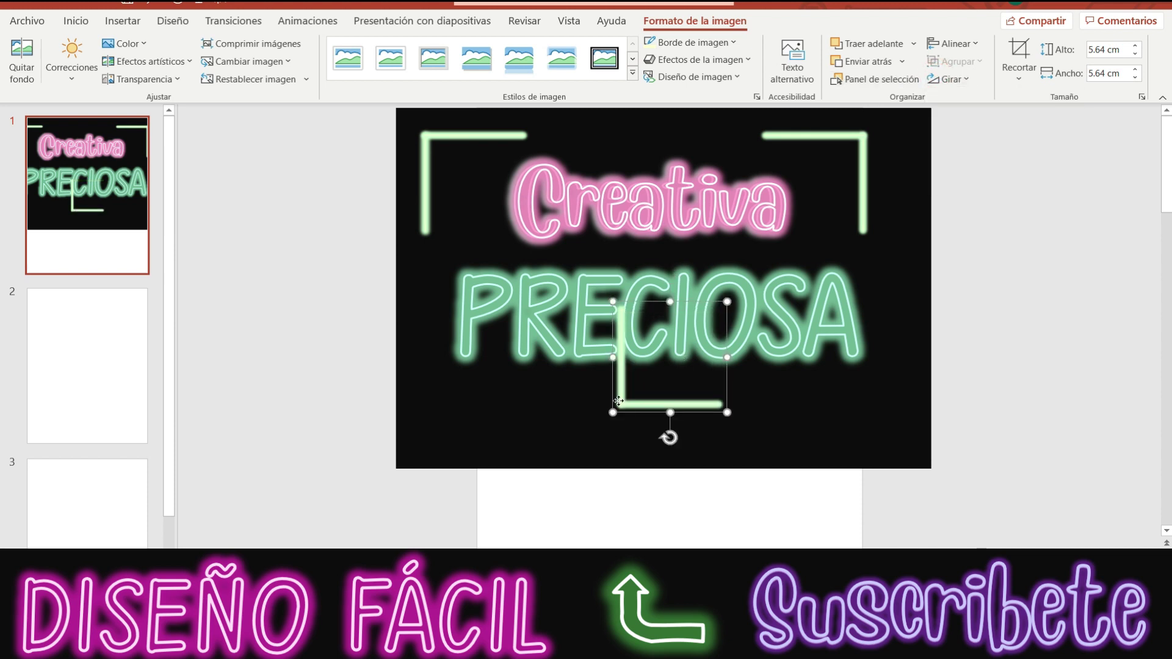
left_click_drag(618, 401, 421, 442)
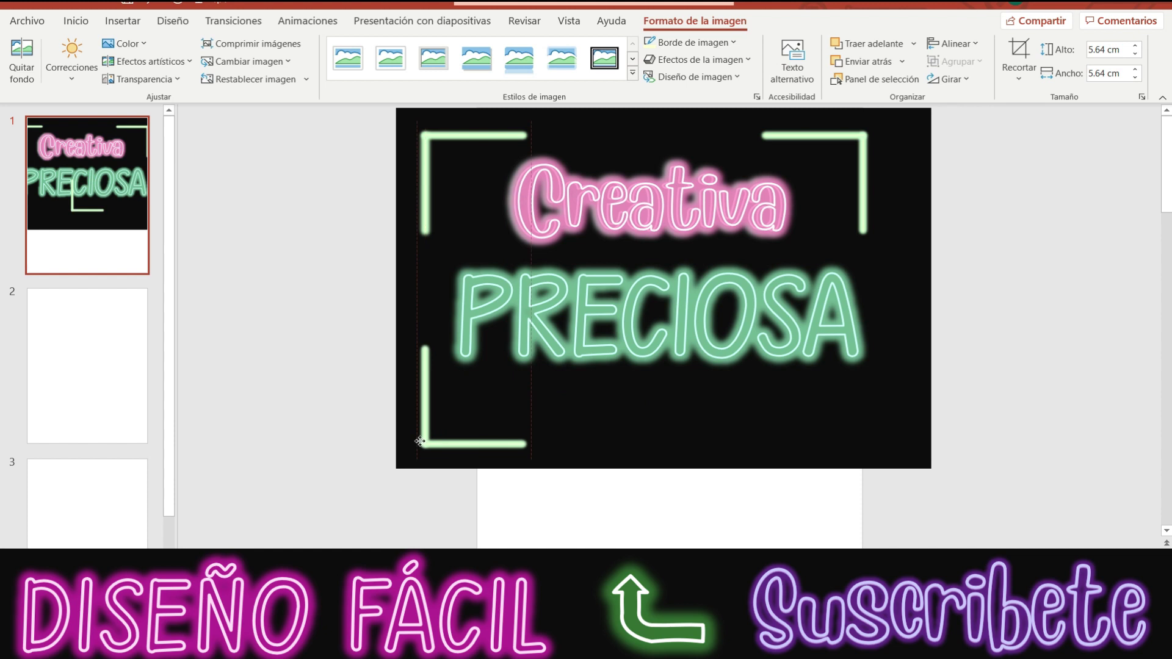
left_click(261, 385)
- Paste another bracket, flip it horizontally and vertically, and place it bottom-right
right_click(1021, 215)
left_click(1059, 251)
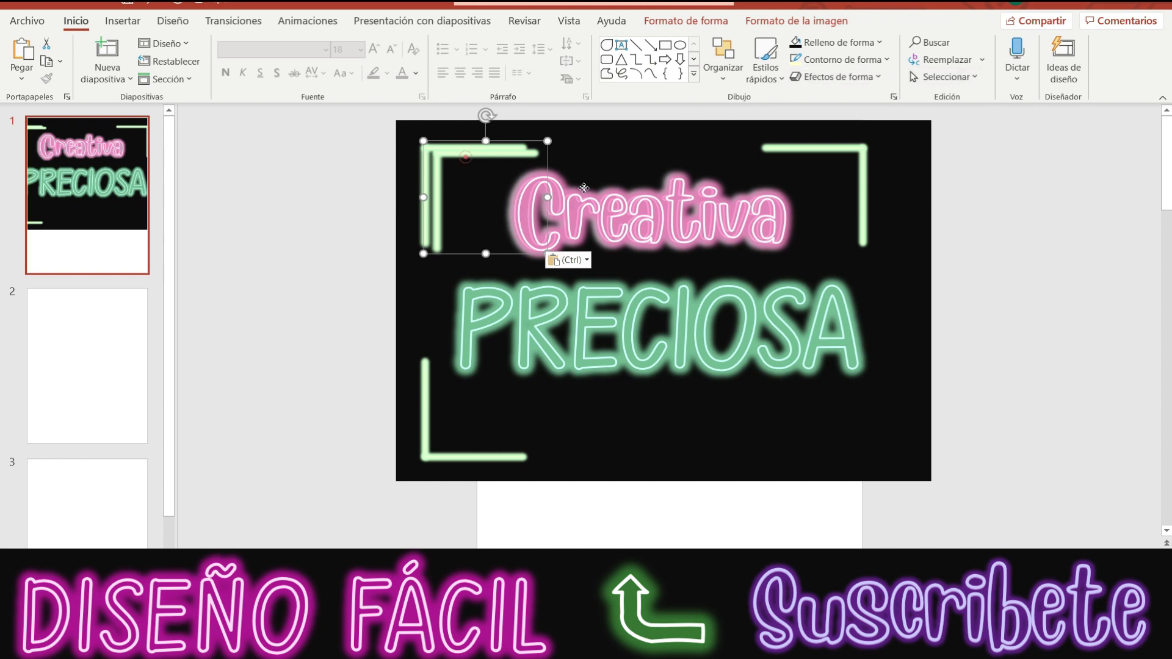
left_click(718, 72)
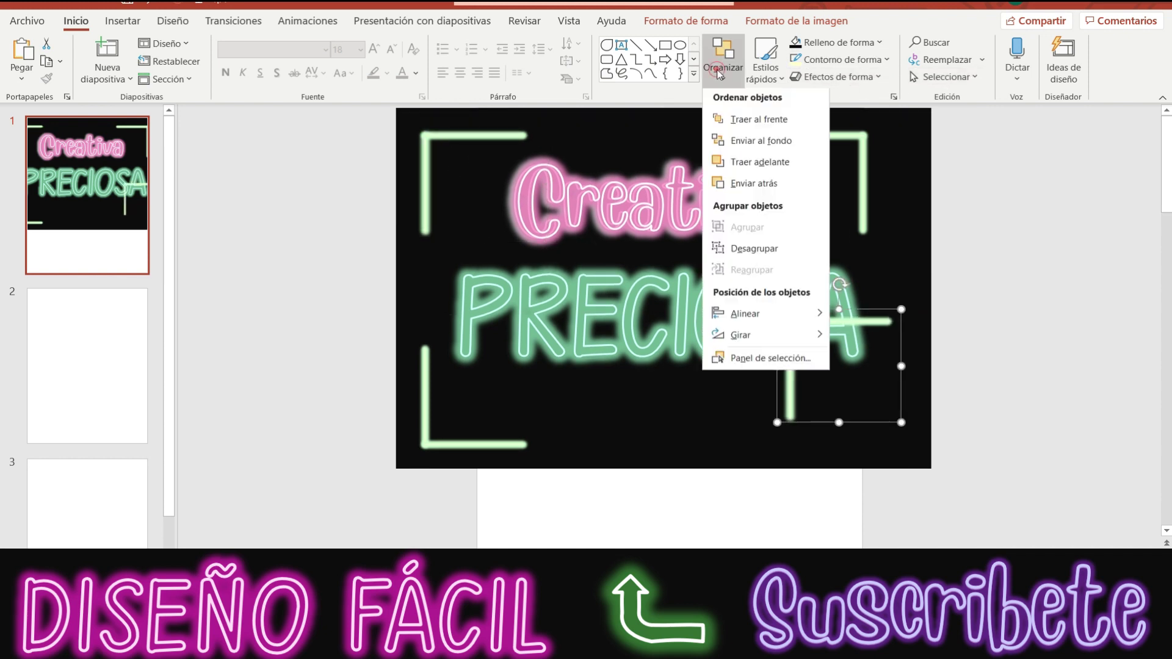
mouse_move(741, 337)
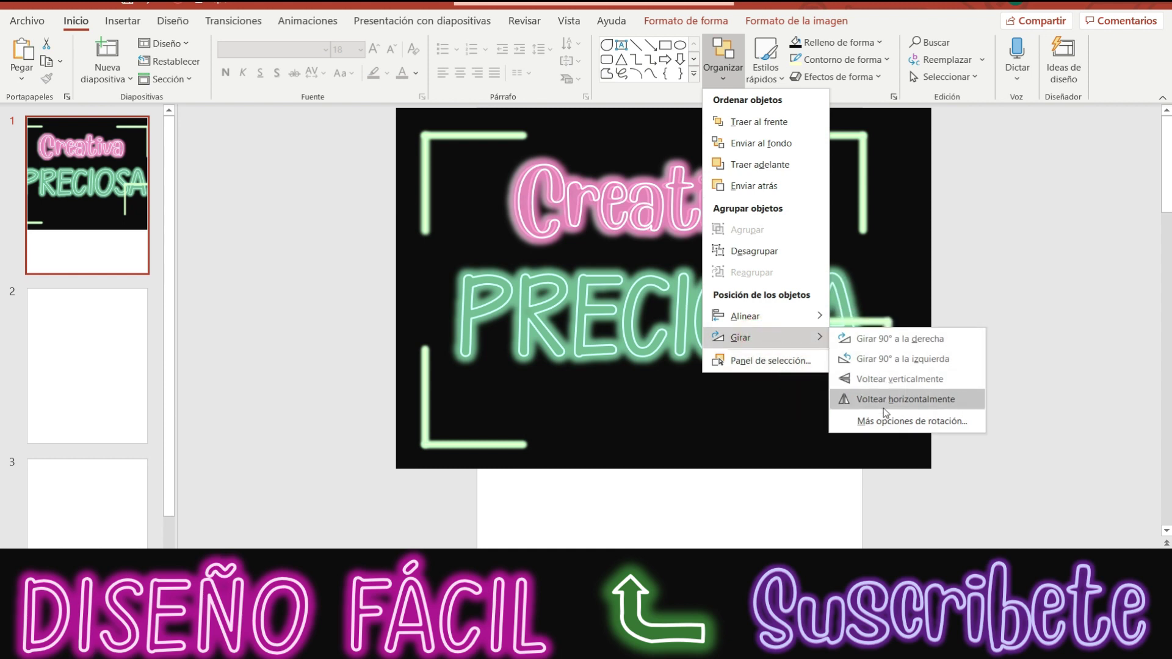
left_click(884, 409)
left_click(722, 61)
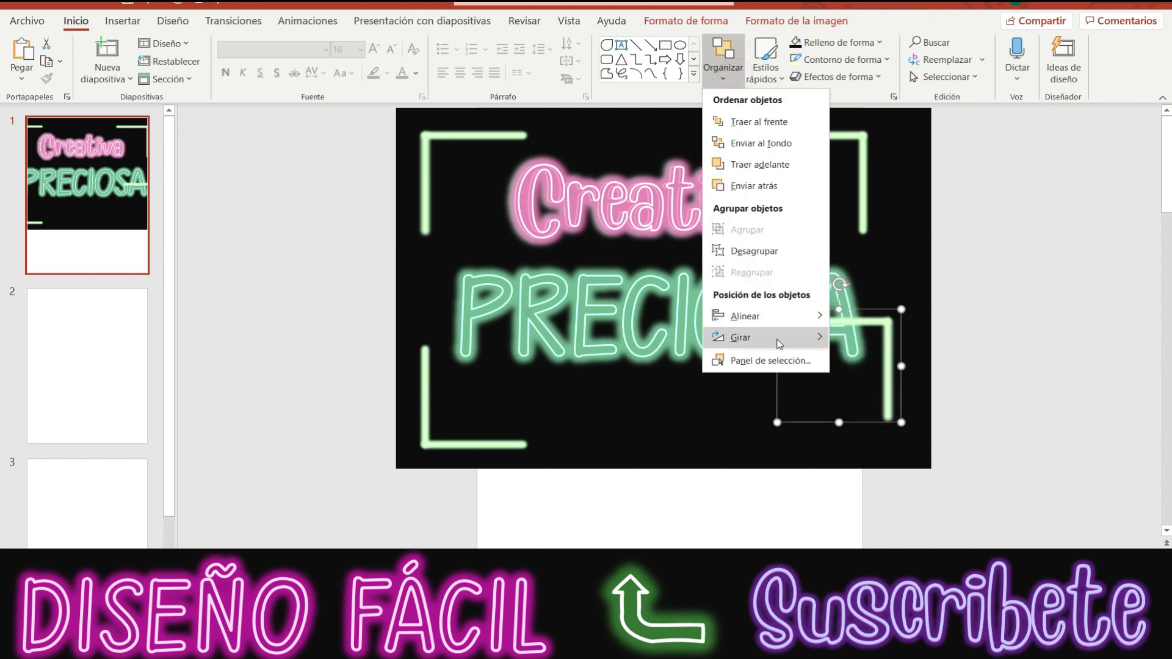
mouse_move(899, 378)
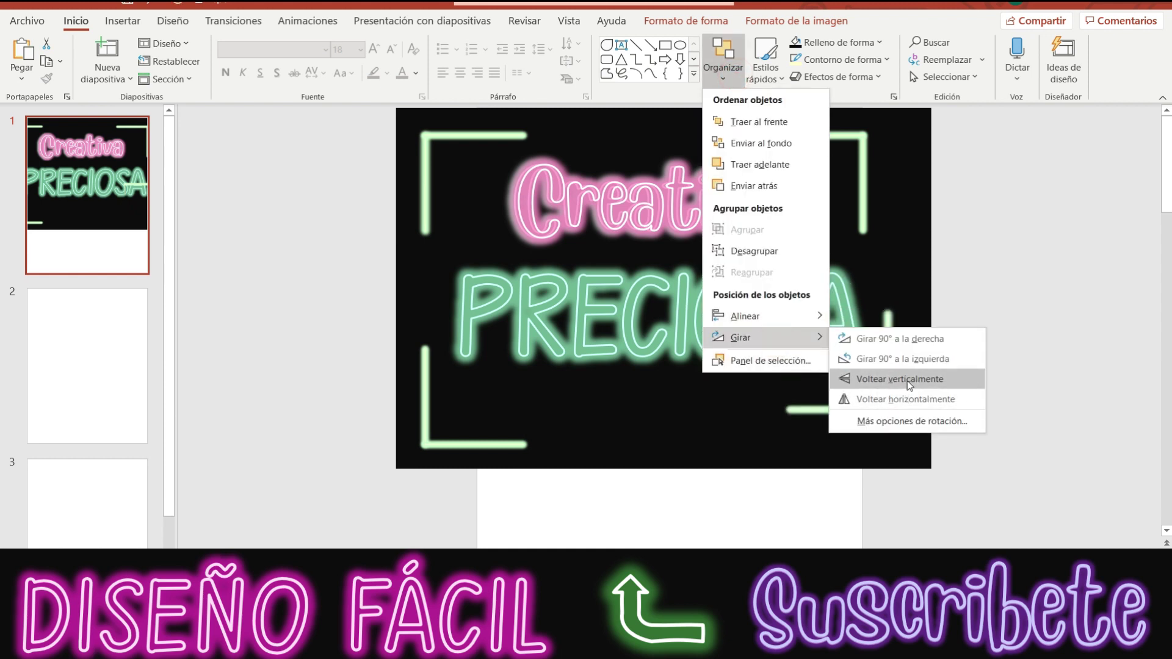
left_click(909, 385)
mouse_move(836, 427)
left_mouse_down()
mouse_move(869, 446)
mouse_move(837, 445)
left_mouse_up()
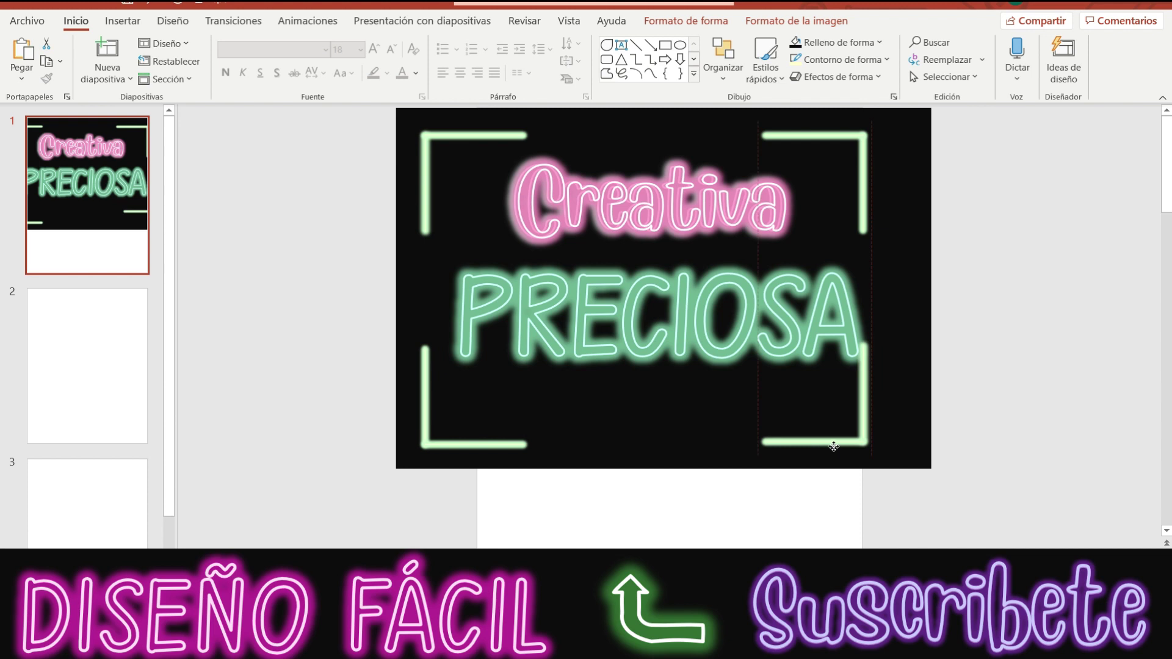
left_click_drag(836, 445, 833, 445)
left_click(1012, 360)
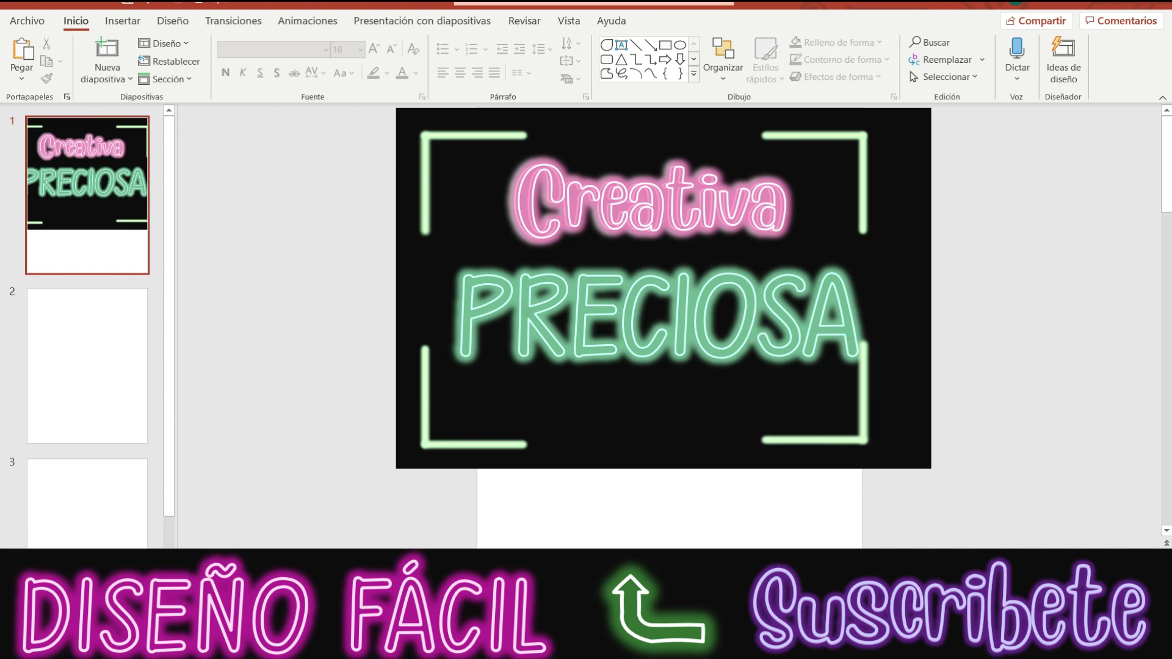
- Shrink PRECIOSA's font and text box, then move it lower beneath Creativa
left_click(463, 296)
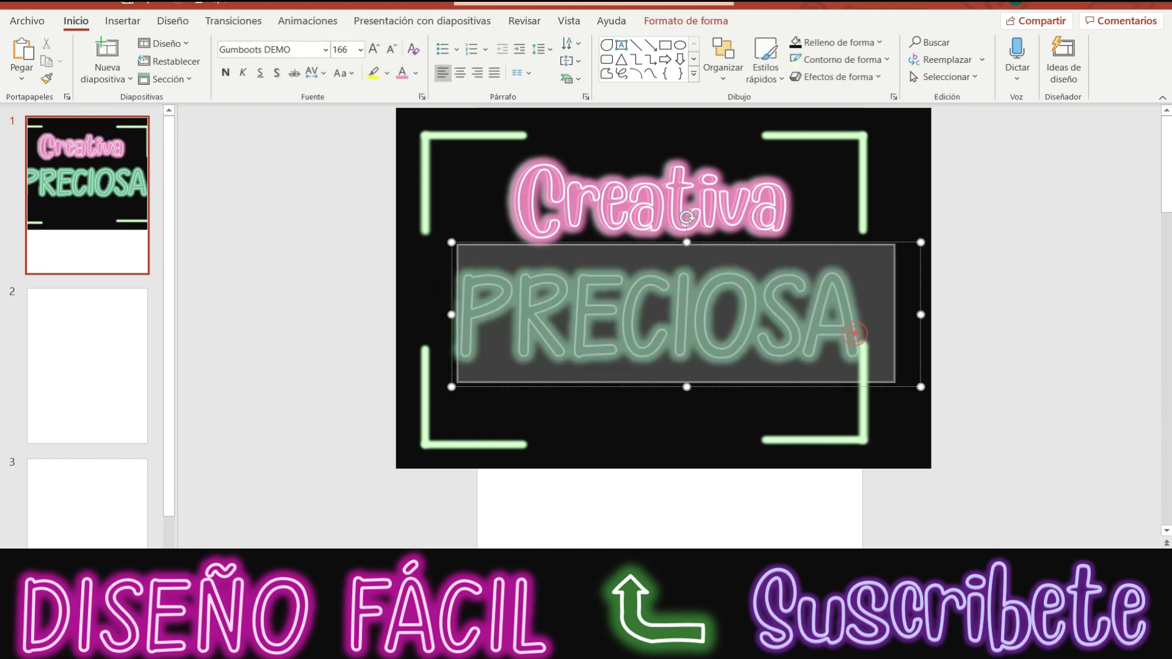
left_click(392, 48)
left_click(391, 49)
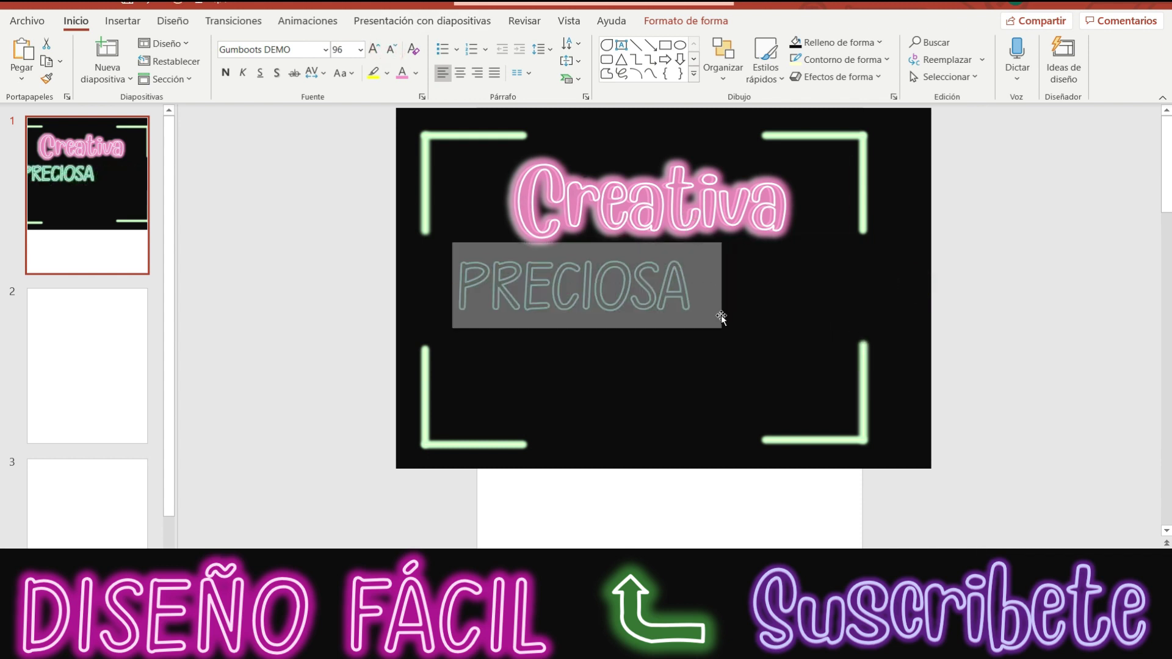
left_click_drag(920, 285, 721, 284)
left_click_drag(604, 245, 705, 253)
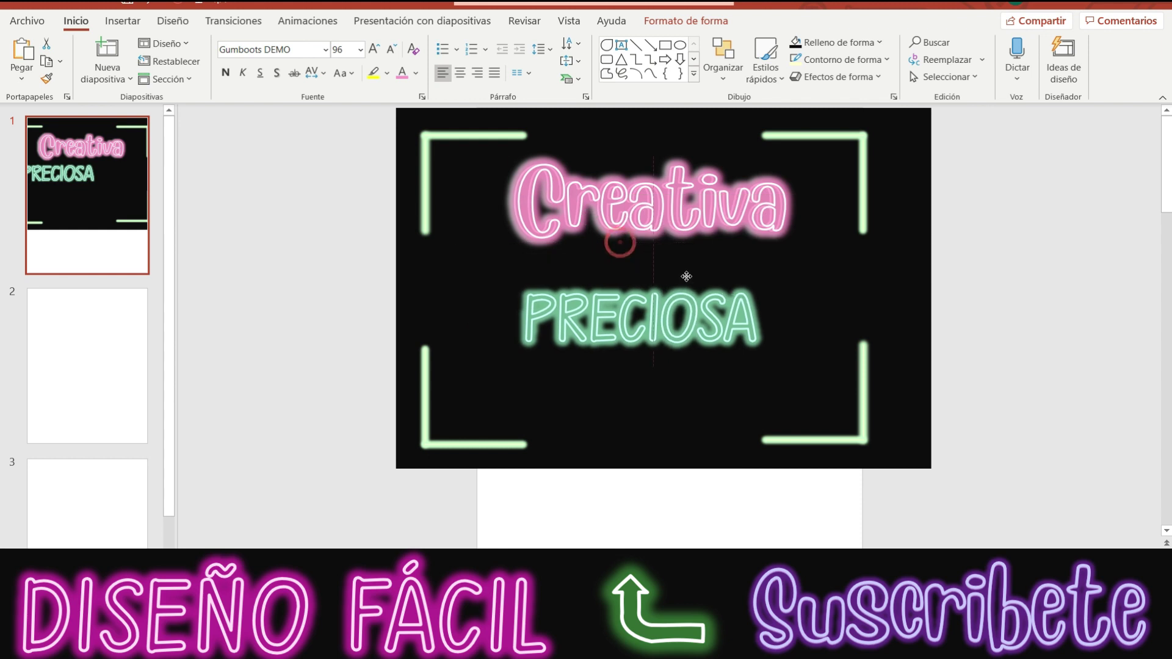
left_click_drag(691, 310, 691, 311)
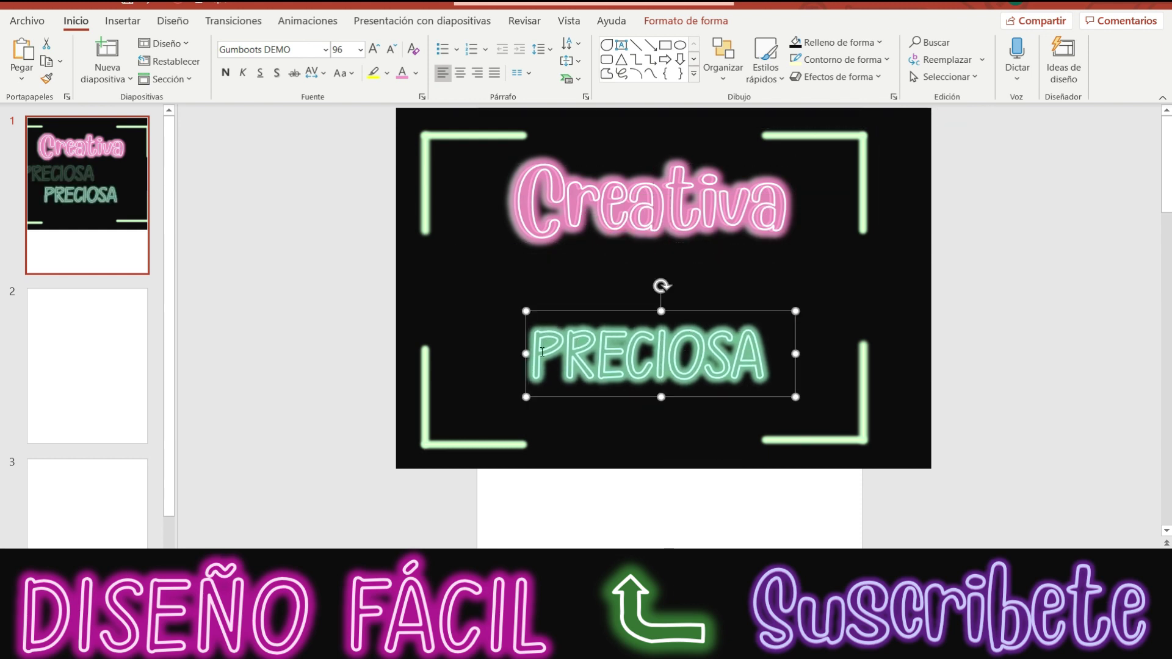
- Enlarge PRECIOSA to 138 pt and widen its box so it fits on one line
left_click(374, 49)
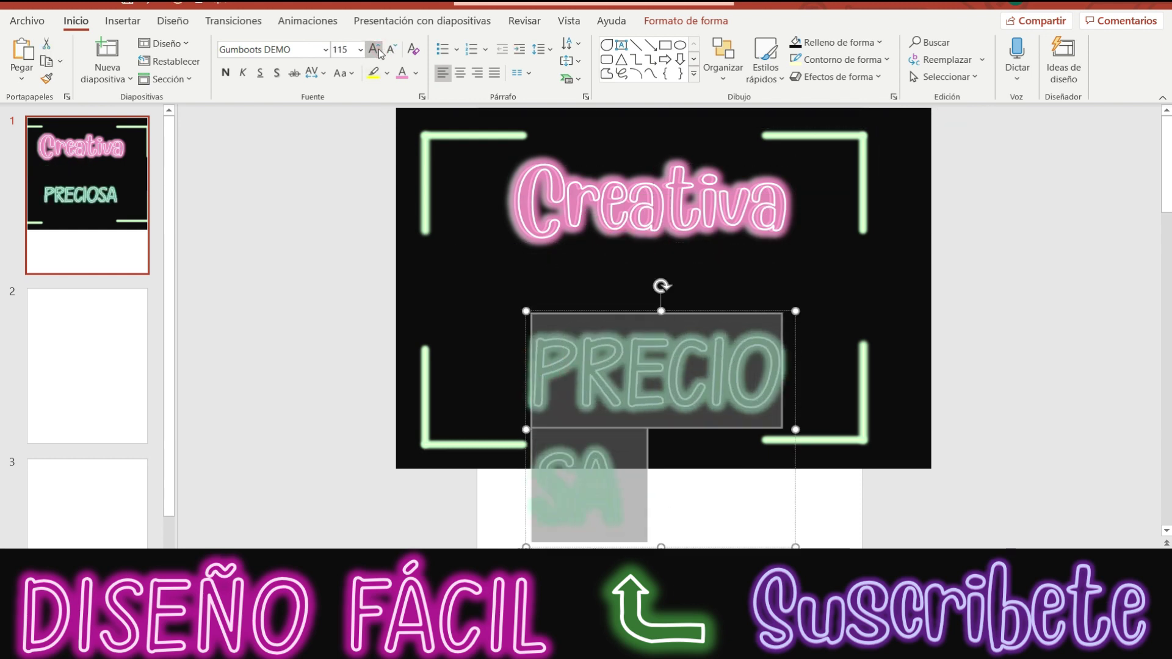
left_click(374, 49)
left_click_drag(790, 483, 1066, 483)
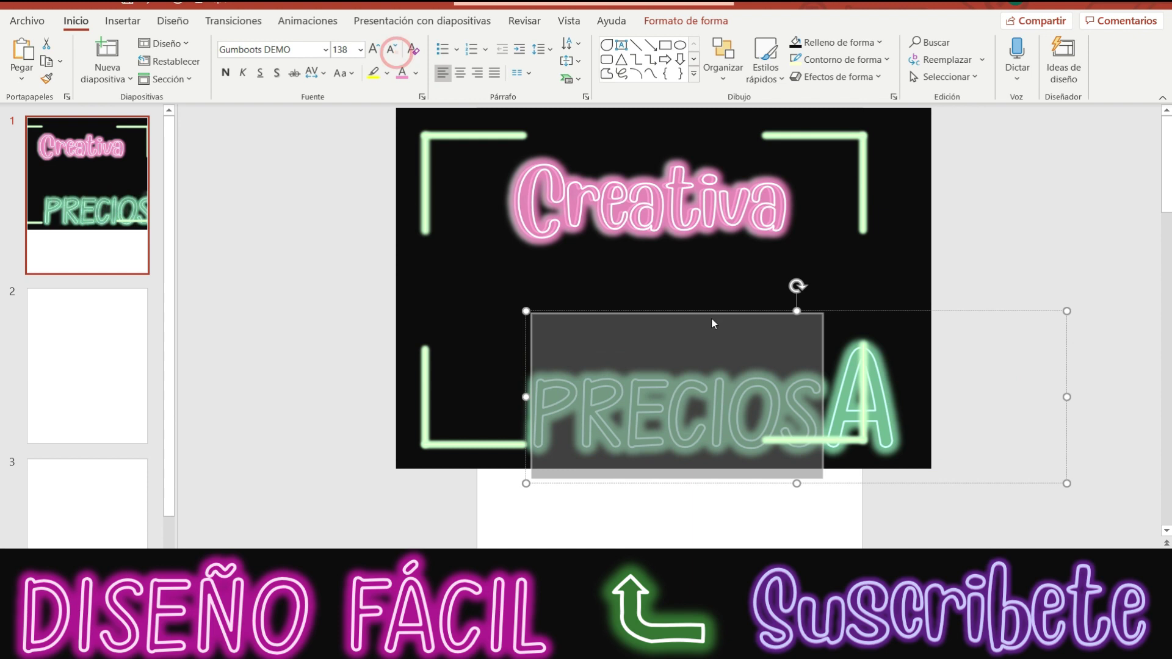
left_click(886, 391)
left_click_drag(887, 392, 617, 265)
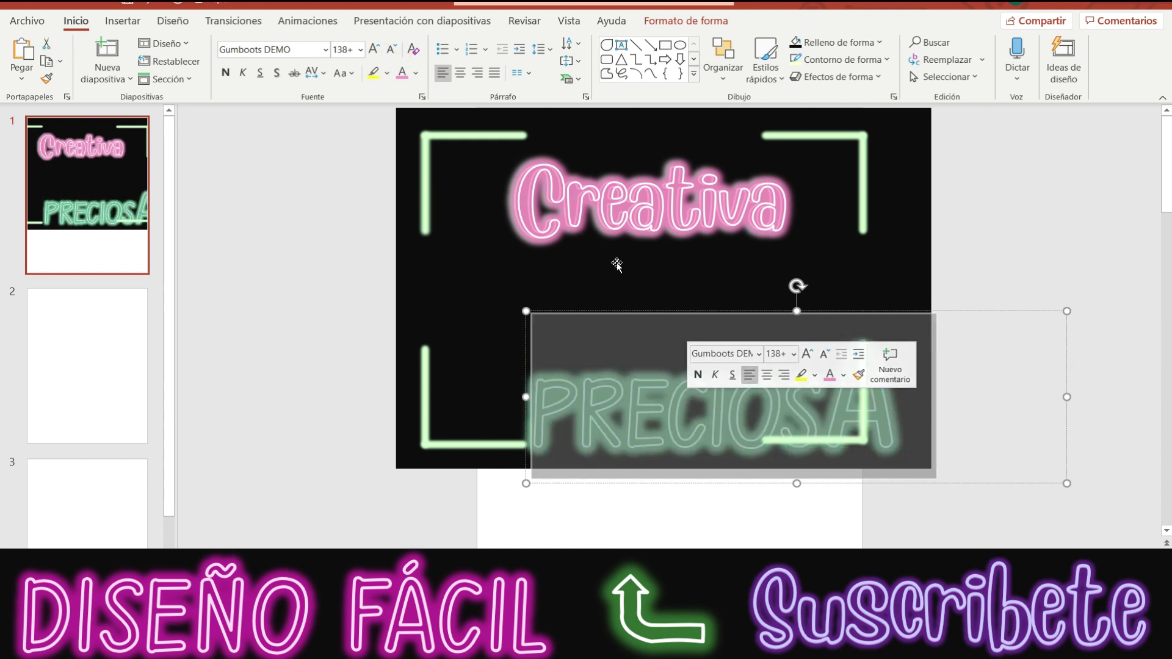
left_click(361, 50)
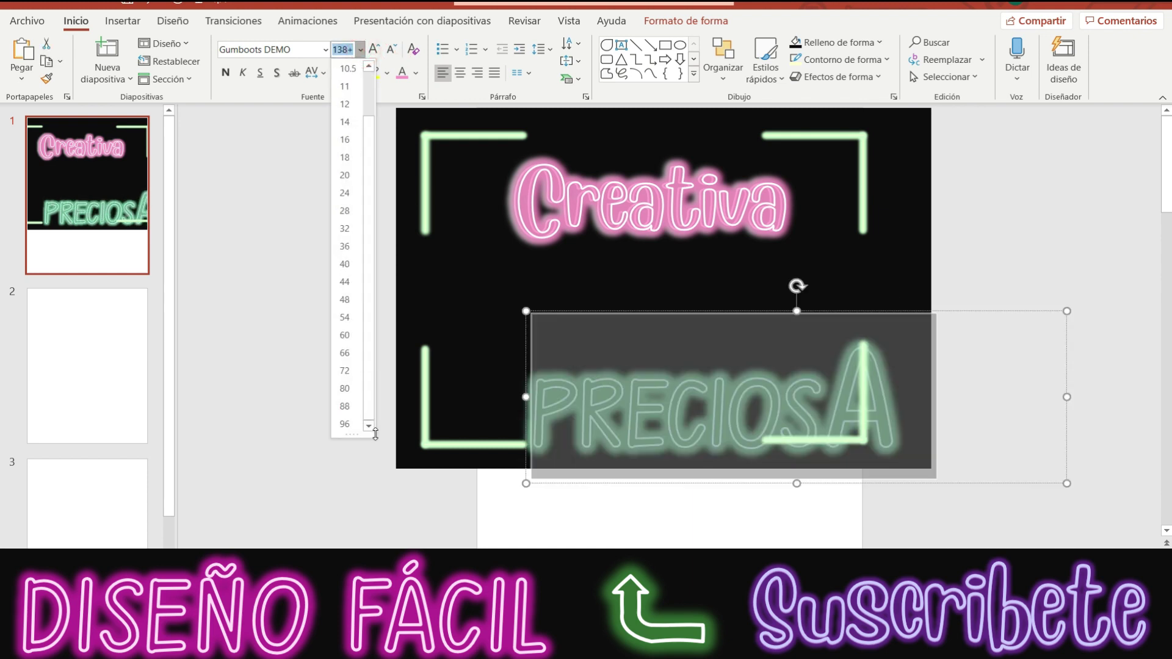
left_click(353, 425)
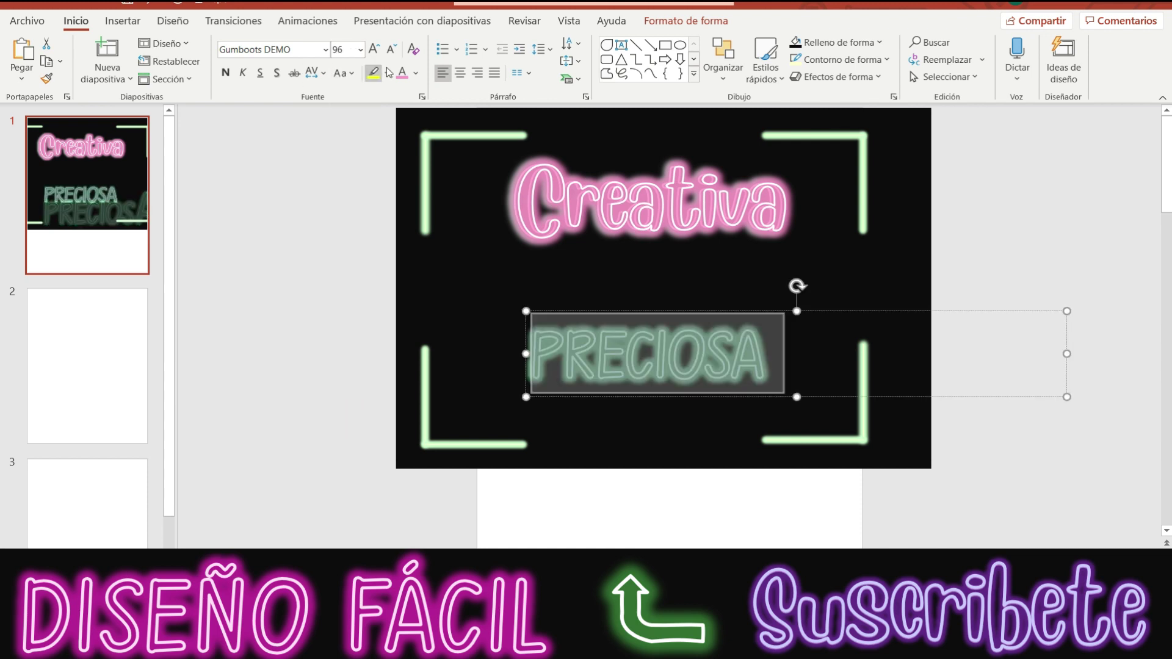
key("ctrl+z")
- Centre PRECIOSA between the lower brackets and check the Creativa and top-bracket selection
left_click_drag(655, 313, 602, 314)
left_click(577, 219)
left_click(1019, 288)
mouse_move(1062, 311)
left_mouse_down()
mouse_move(434, 160)
mouse_move(401, 113)
left_mouse_up()
left_click(1058, 330)
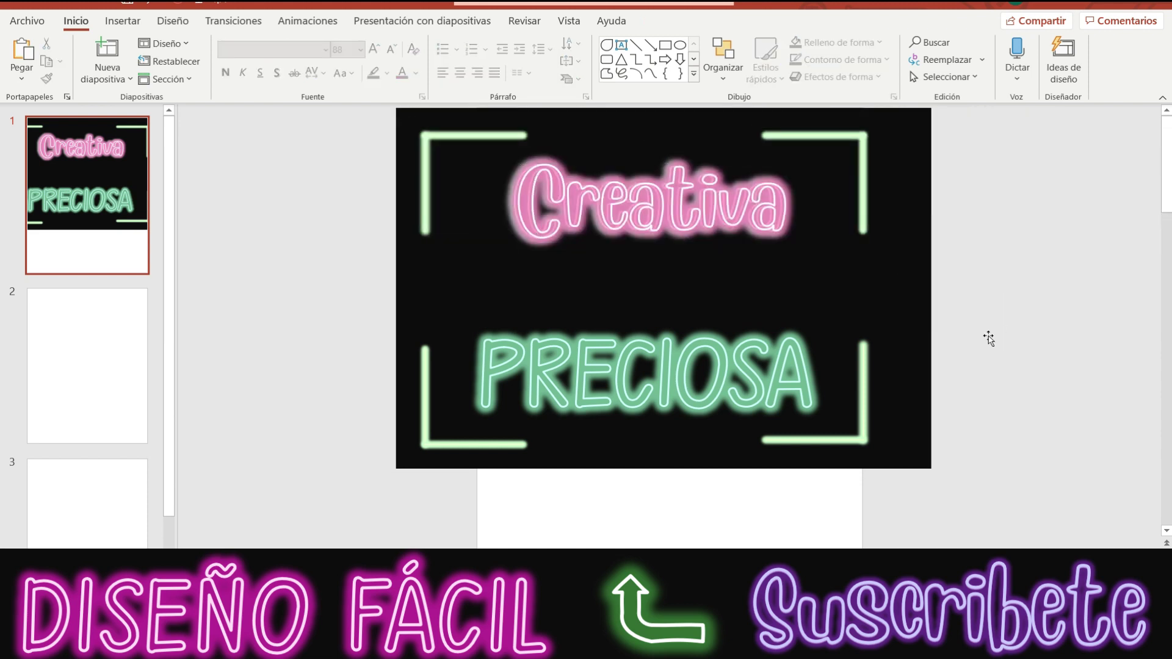
- Move the top brackets out to the sides and group the selected objects
scroll(890, 413, "down", 3, "ctrl")
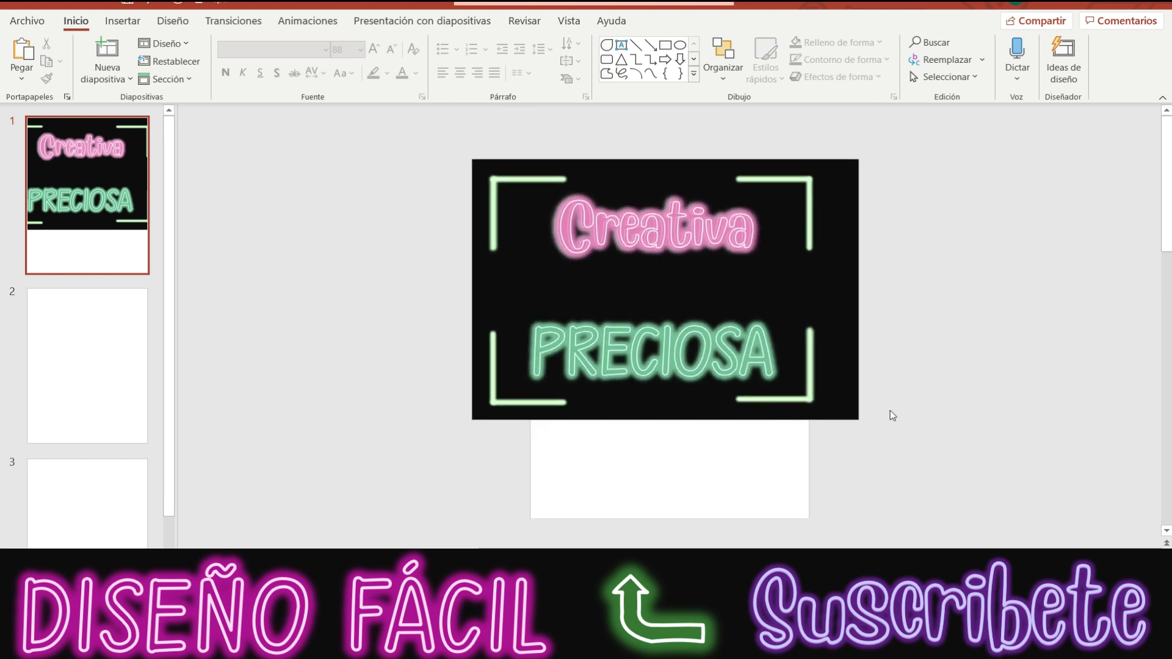
left_click_drag(800, 215, 922, 218)
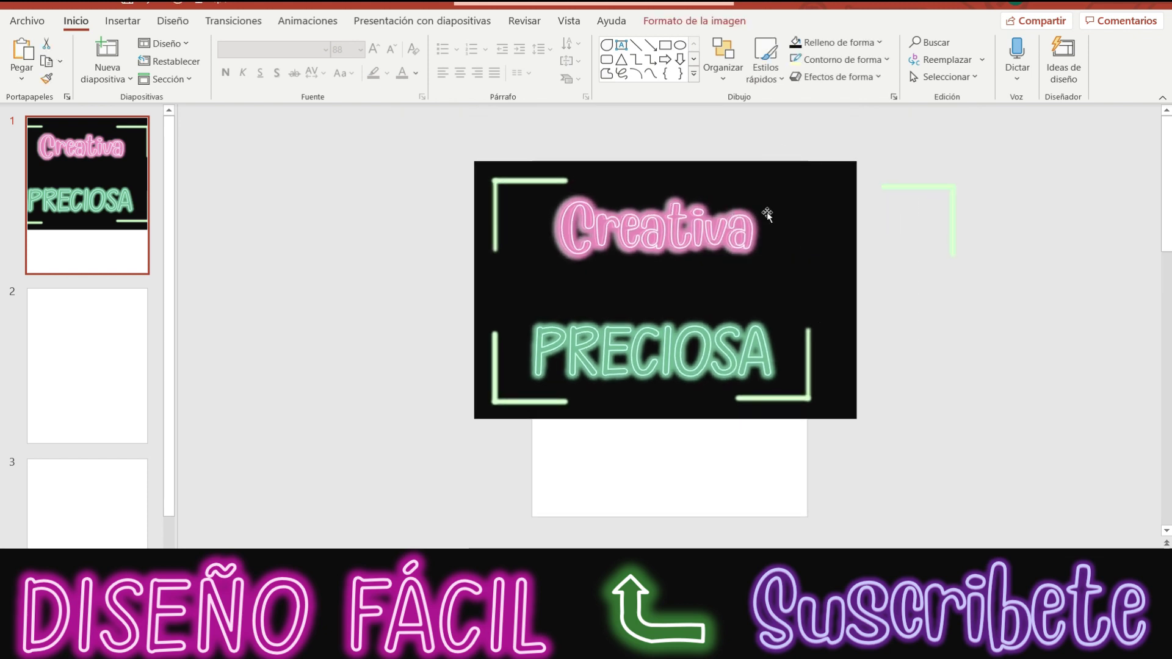
left_click_drag(495, 203, 317, 189)
left_click_drag(440, 133, 888, 290)
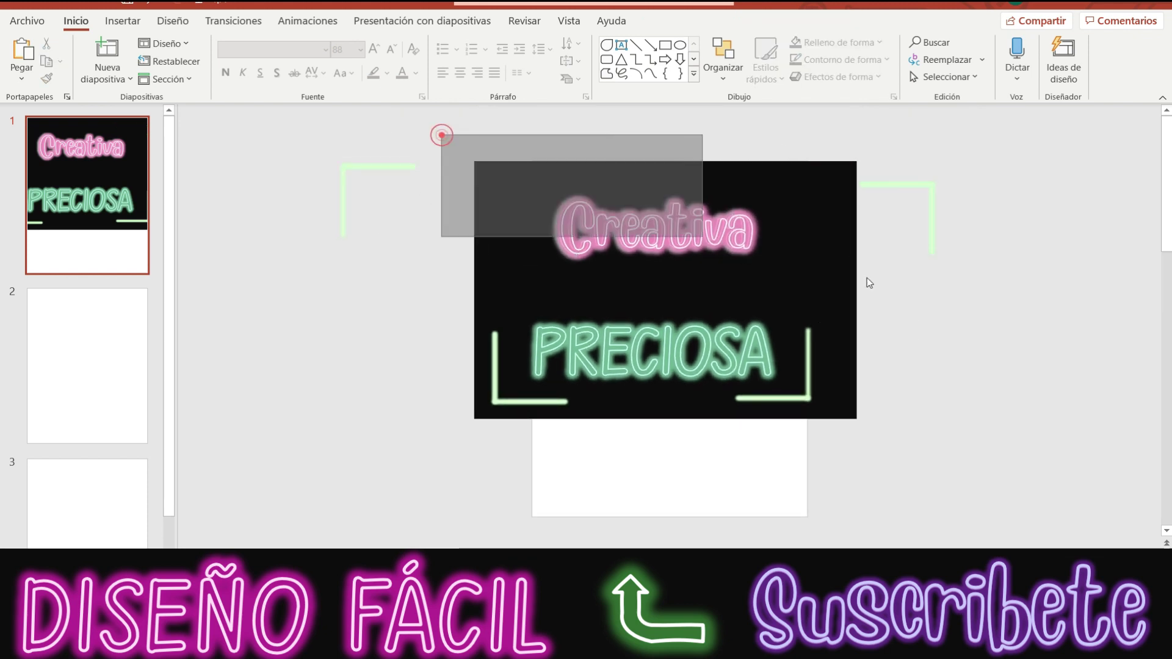
left_click(722, 67)
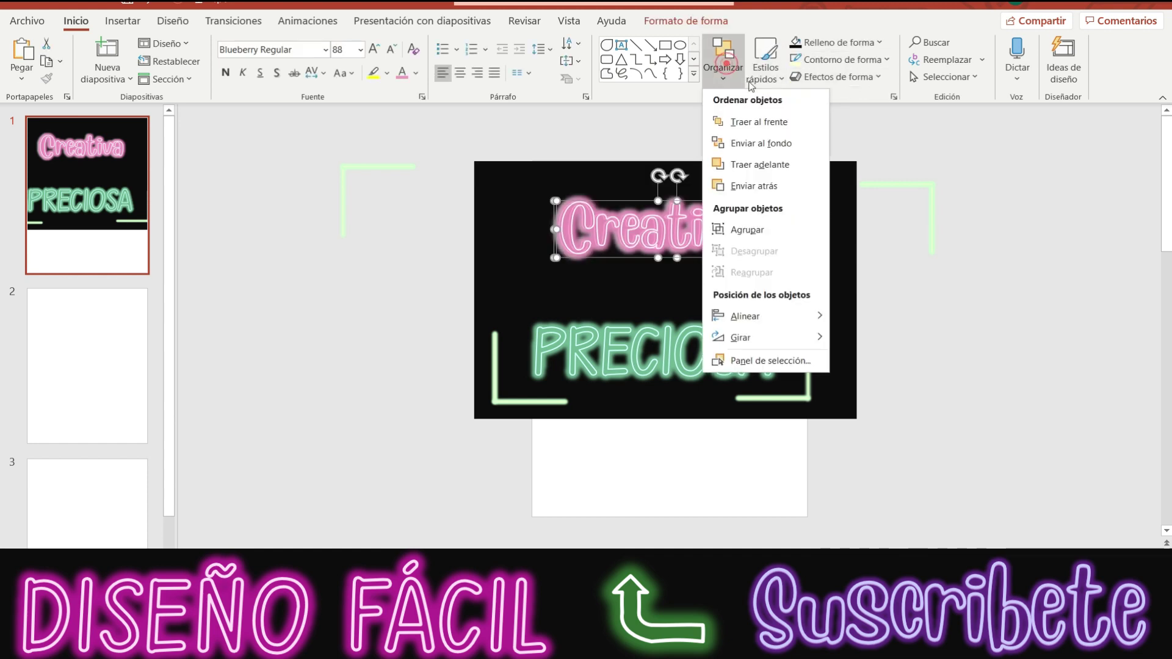
left_click(748, 228)
left_click(936, 320)
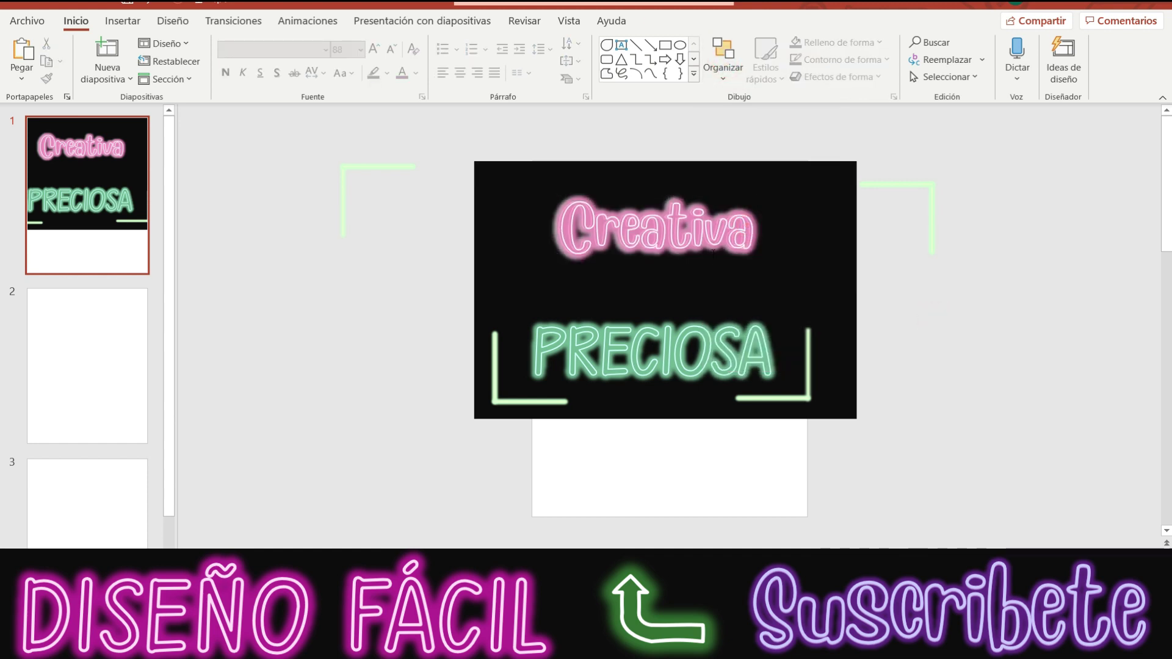
- Move the Creativa group down closer to PRECIOSA
left_click(711, 257)
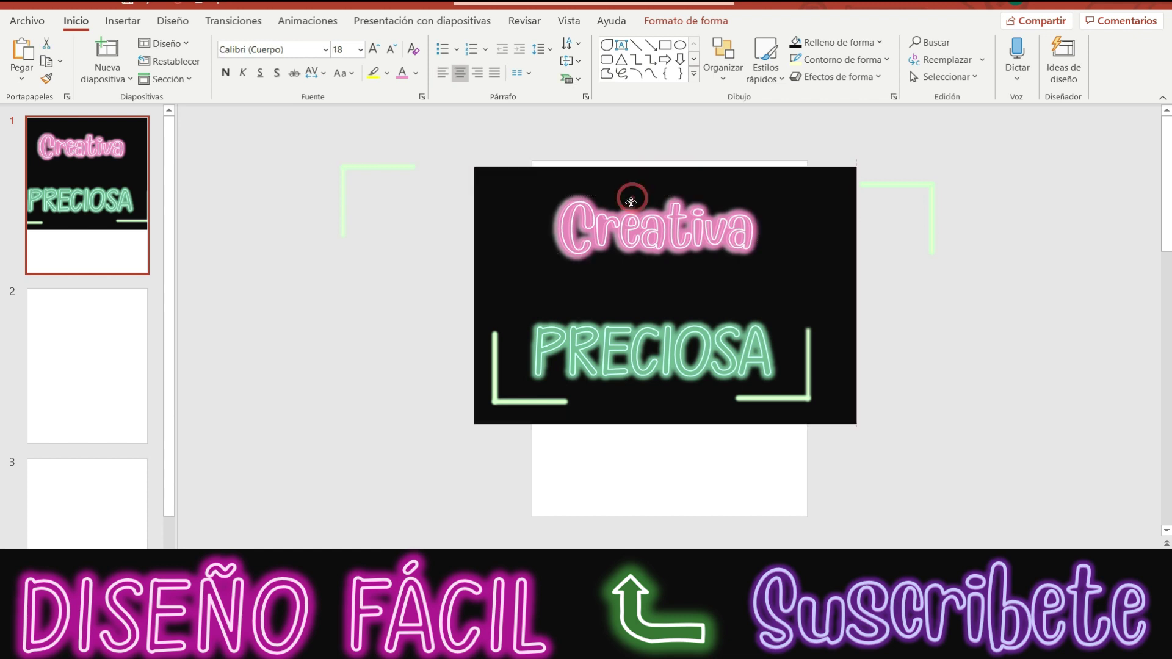
left_click_drag(632, 199, 623, 201)
key("Escape")
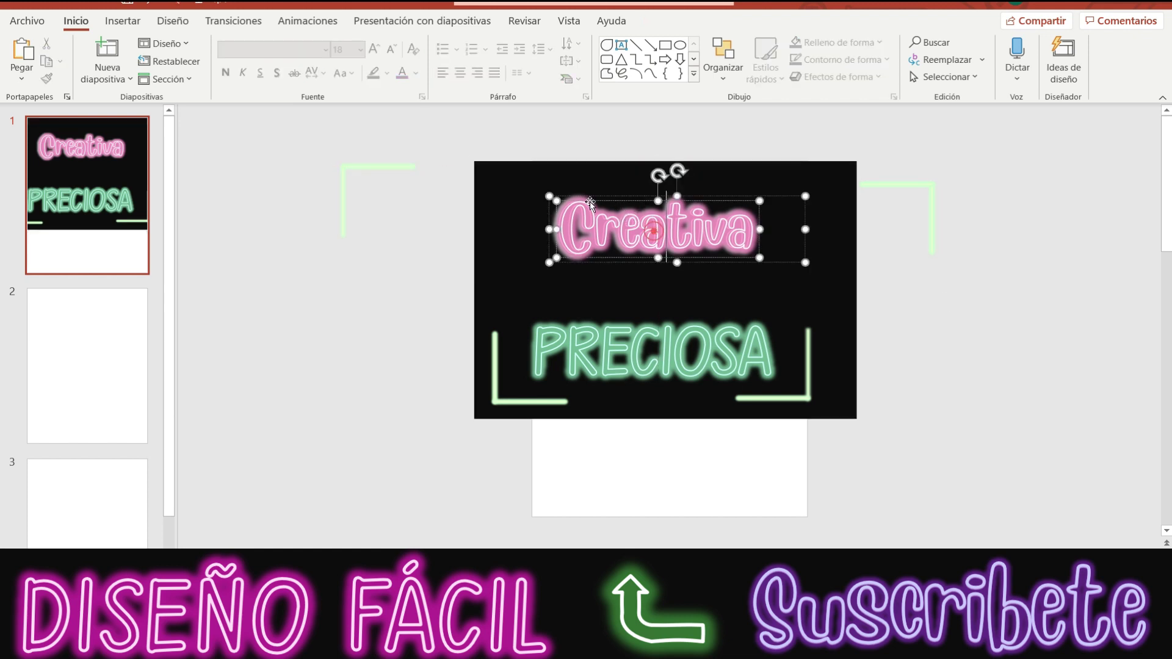
mouse_move(604, 195)
left_mouse_down()
mouse_move(587, 231)
mouse_move(601, 250)
left_mouse_up()
- Place the top-left and top-right green brackets inside the slide's upper corners
left_click_drag(353, 171, 507, 217)
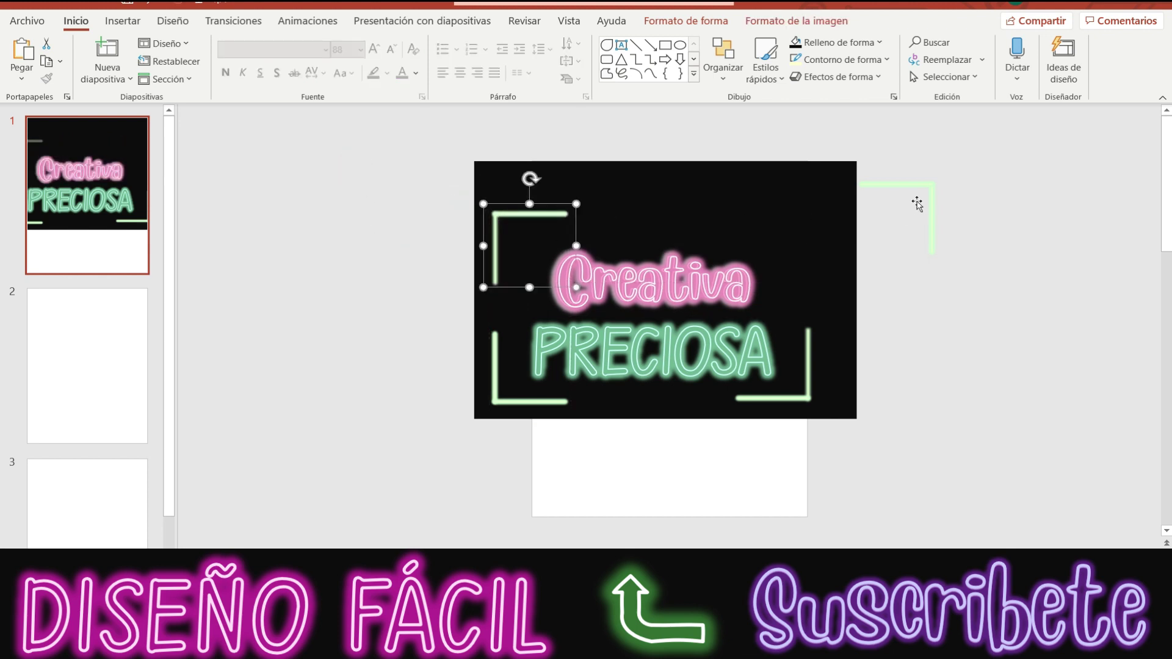
left_click_drag(926, 190, 800, 229)
left_click(956, 288)
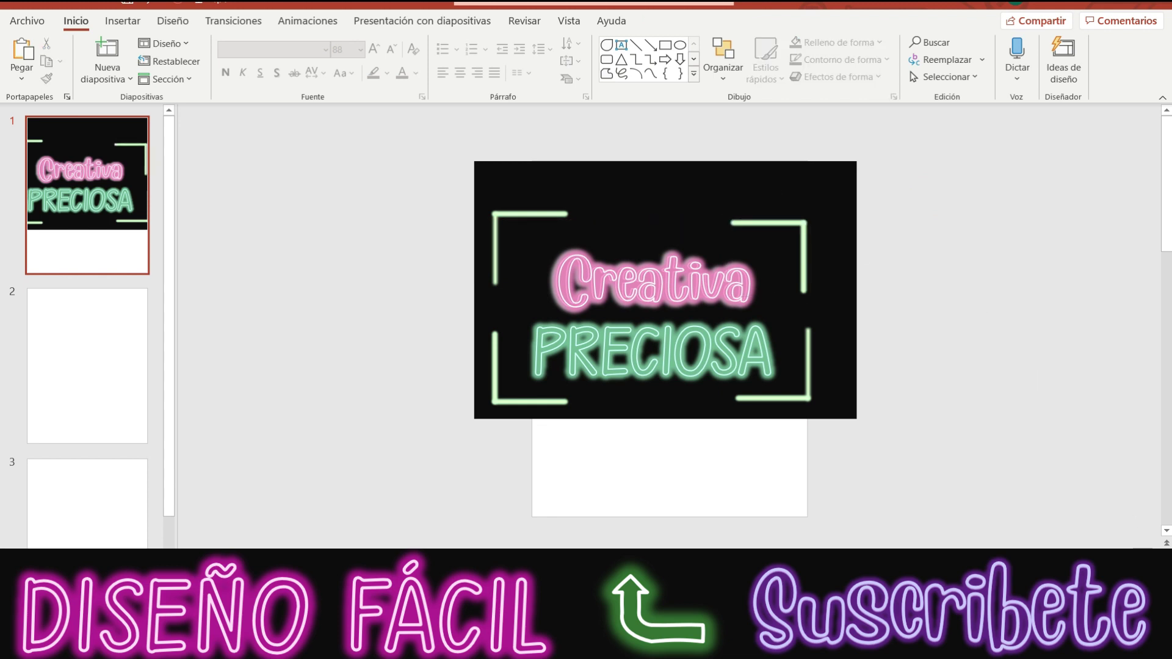
scroll(692, 346, "up", 3)
scroll(971, 295, "up", 1)
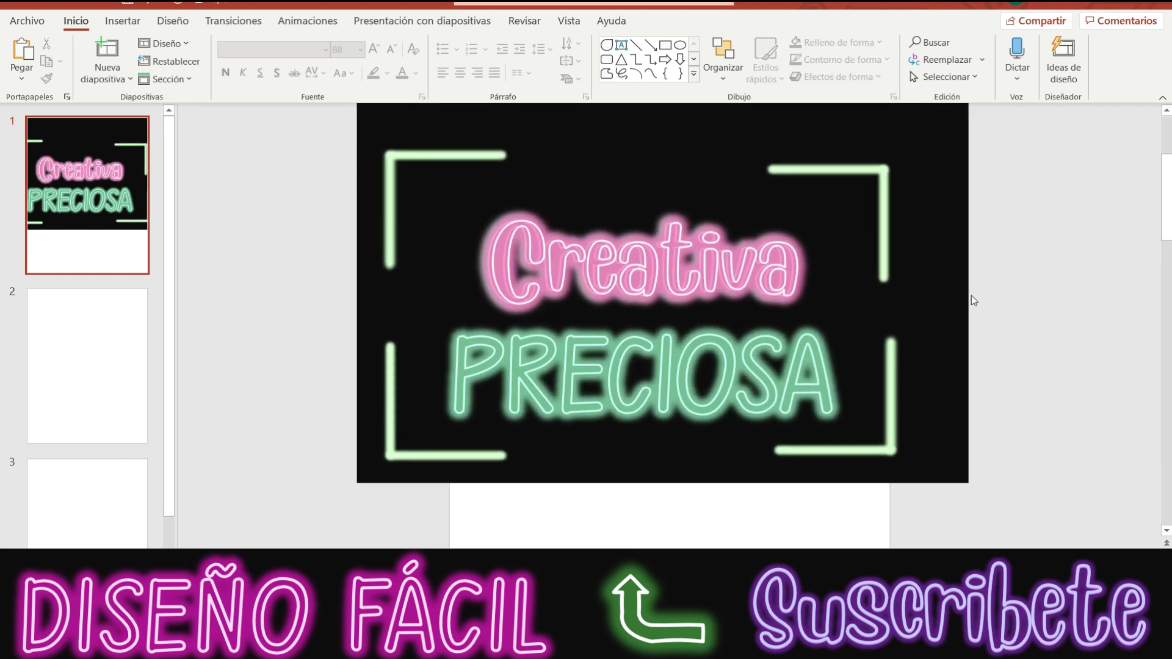
- Scroll the Dibujo shapes gallery down to the Block Arrows
left_click(664, 60)
left_click(693, 59)
left_click(693, 59)
left_click(693, 59)
left_click(693, 59)
left_click(693, 60)
left_click(693, 59)
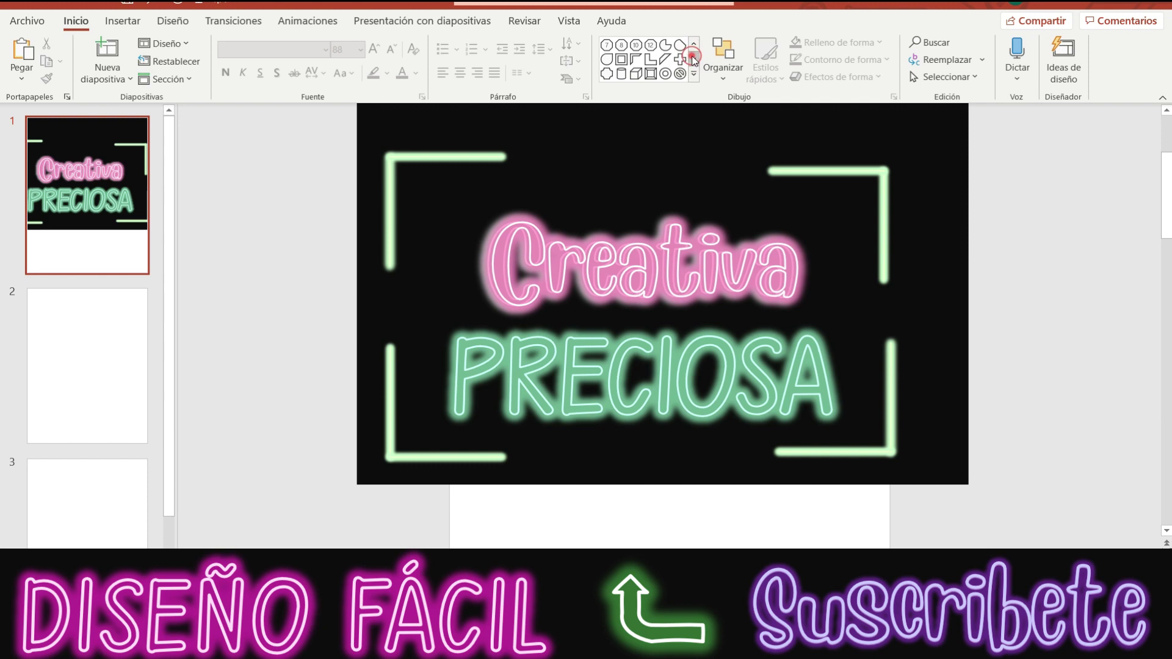
left_click(694, 60)
left_click(694, 59)
left_click(694, 59)
left_click(693, 60)
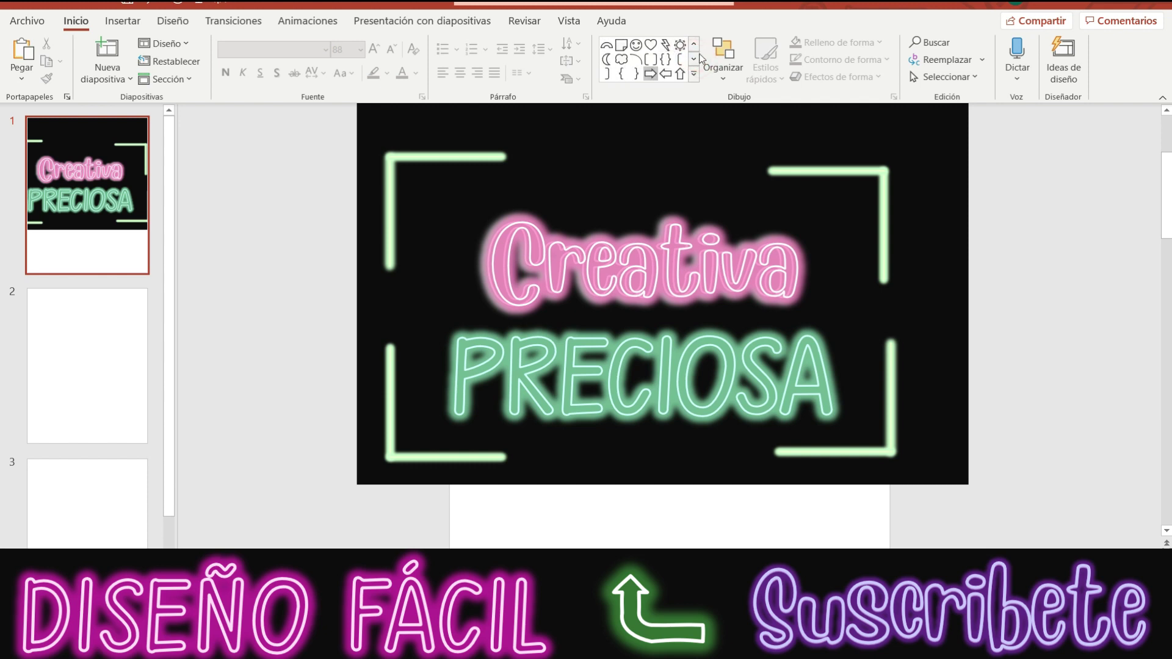
left_click(694, 59)
left_click(694, 59)
left_click(694, 60)
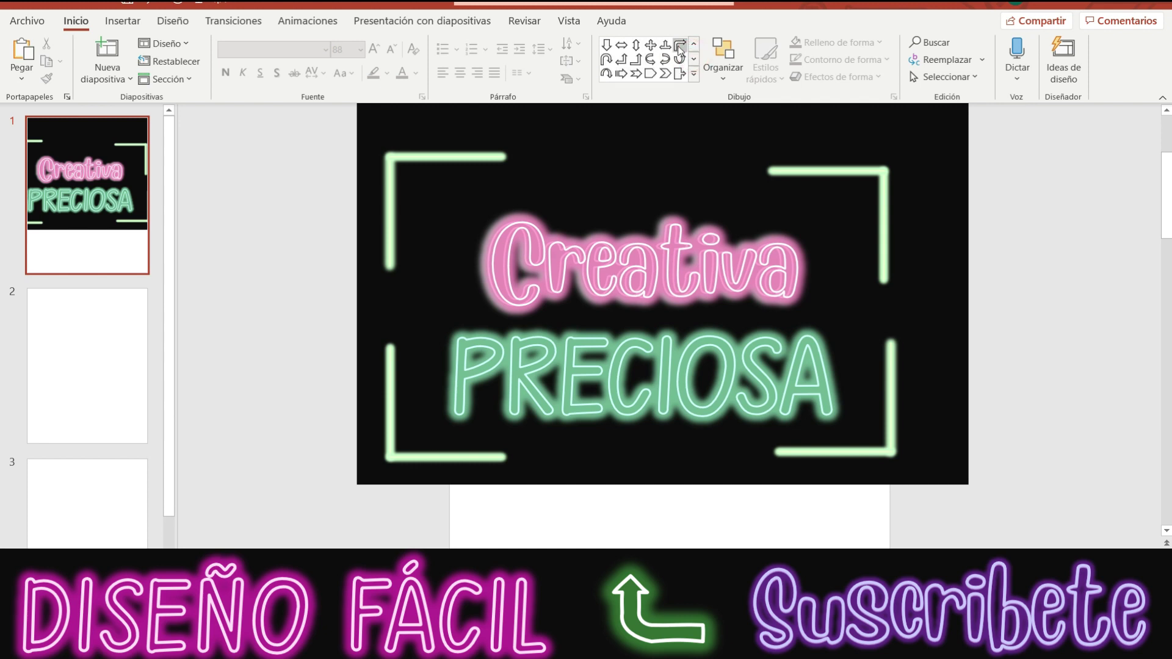
- Draw a bent arrow above Creativa and rotate it 90° so its tip points down
left_click(680, 47)
left_click(678, 46)
left_click(679, 45)
mouse_move(277, 203)
left_mouse_down()
mouse_move(338, 266)
mouse_move(591, 200)
left_mouse_up()
mouse_move(613, 122)
left_mouse_down()
mouse_move(671, 184)
mouse_move(647, 161)
left_mouse_up()
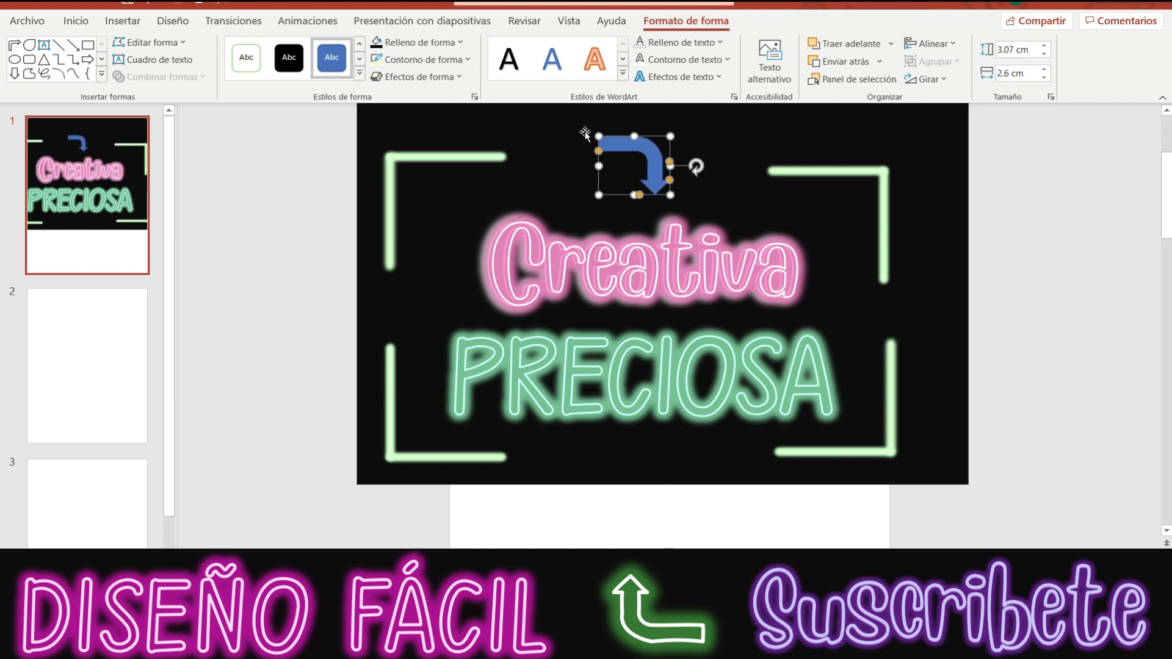
- Set the arrow to Sin relleno with a 3 pt white outline
left_click(415, 42)
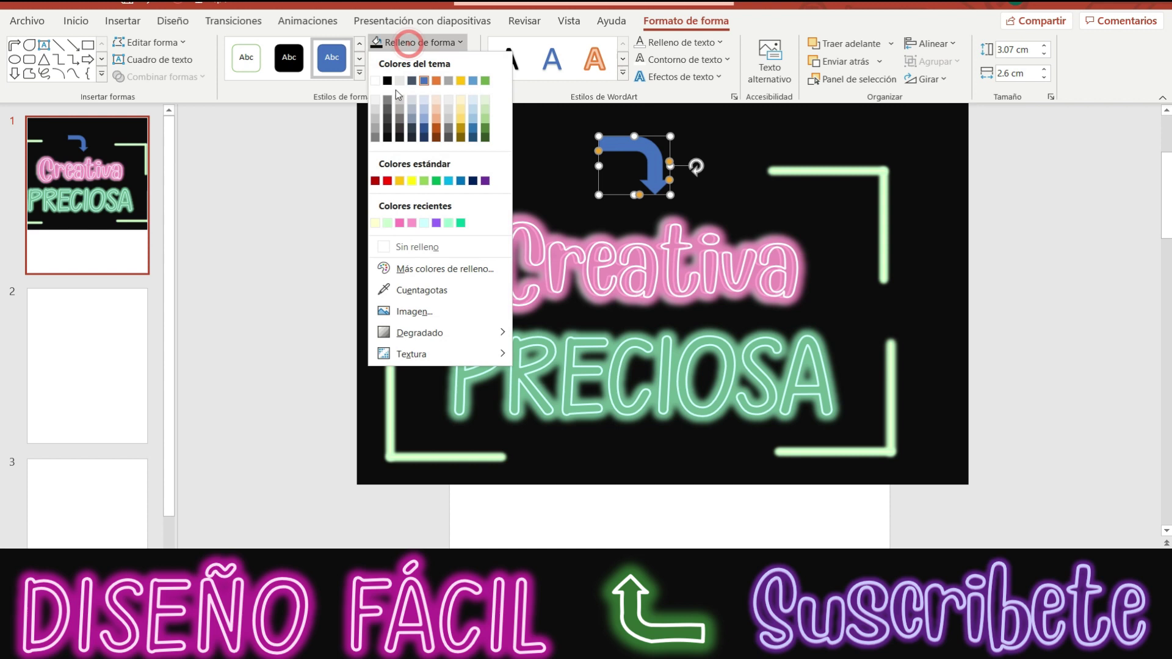
left_click(403, 246)
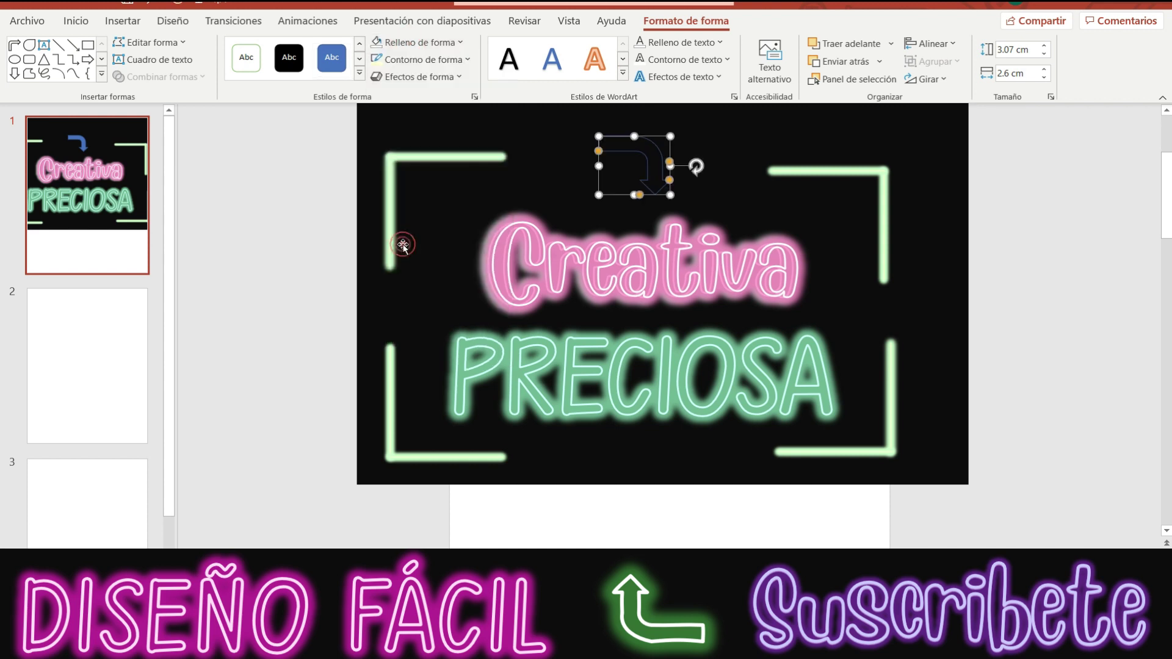
left_click(452, 61)
mouse_move(409, 327)
left_click(595, 443)
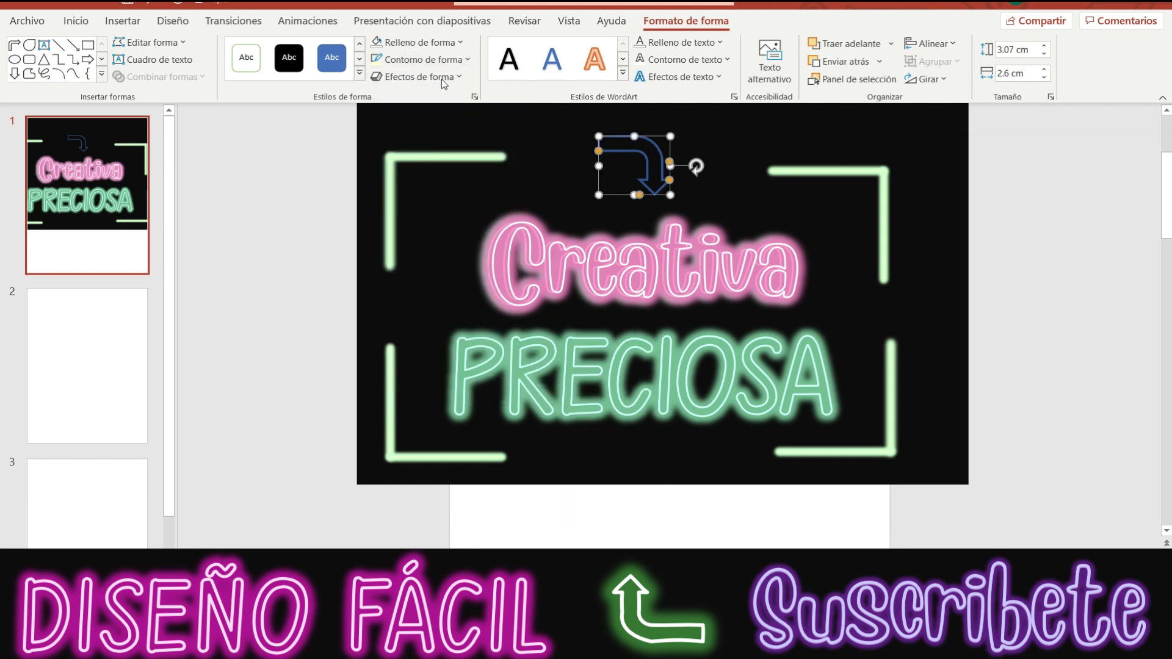
left_click(452, 61)
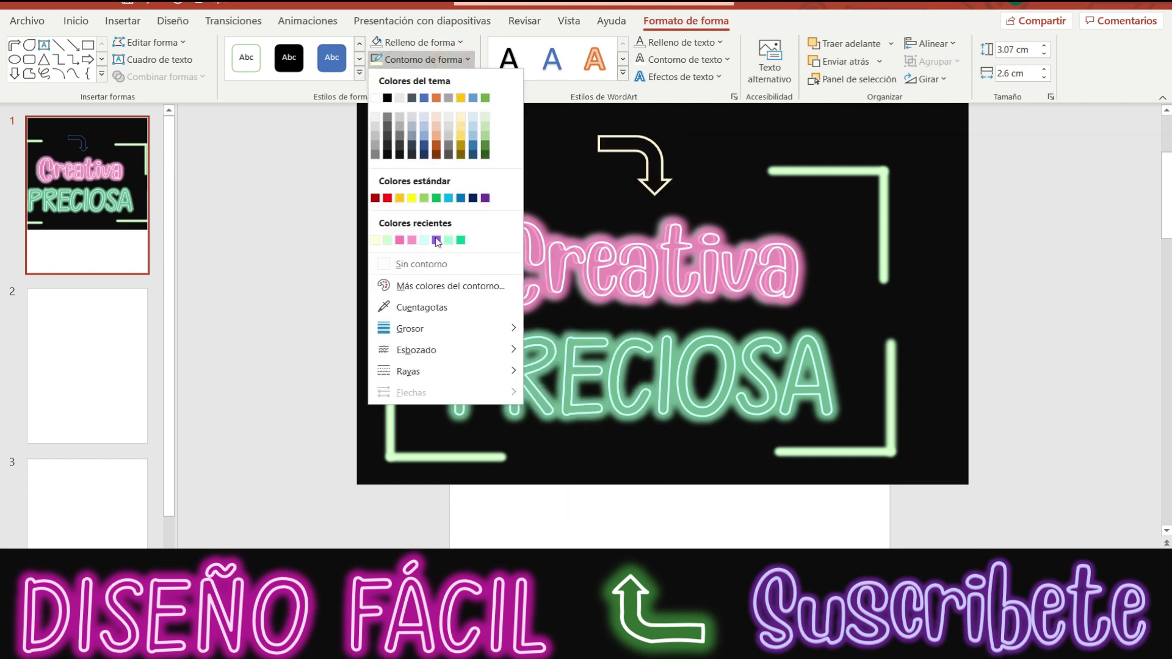
left_click(375, 98)
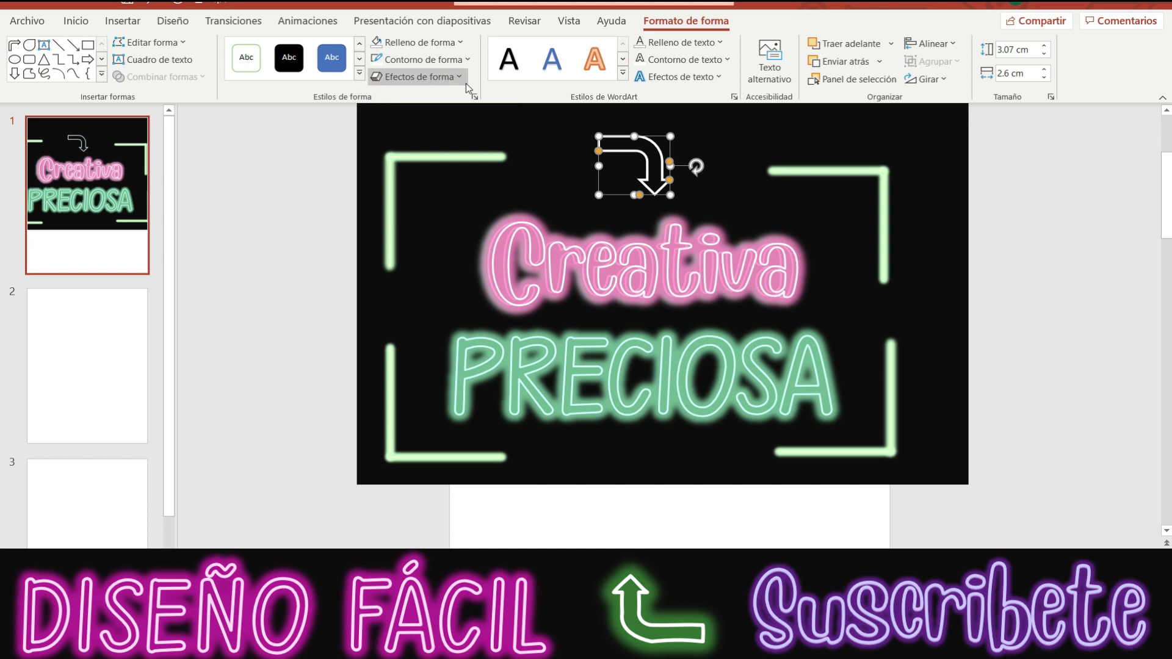
left_click(434, 61)
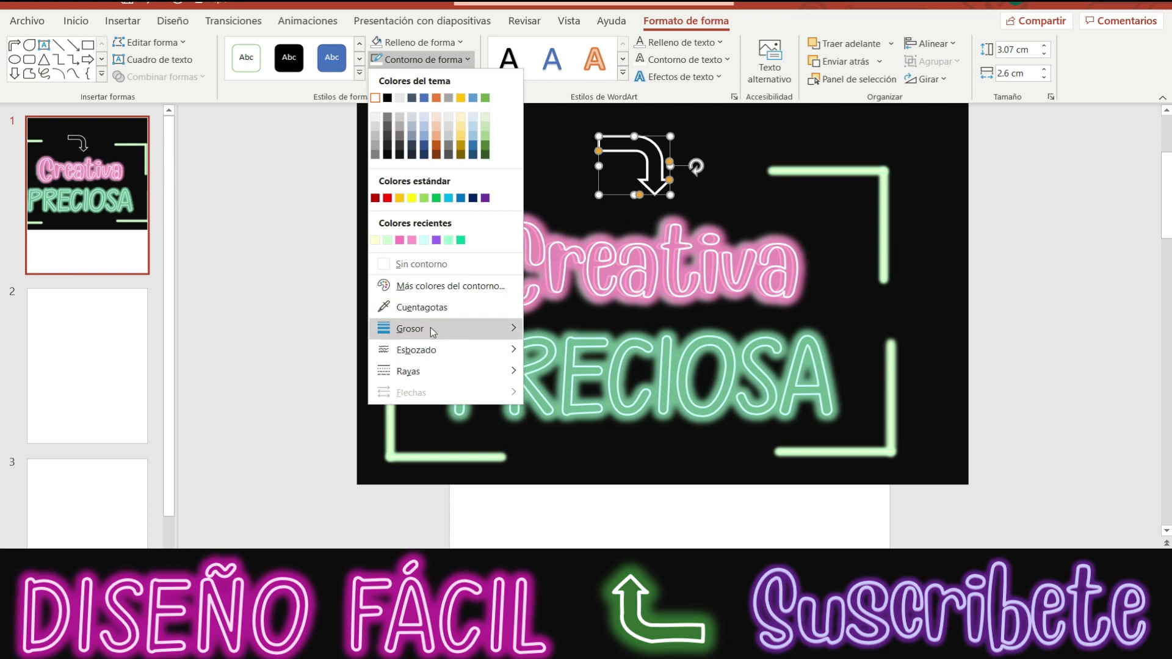
left_click(608, 506)
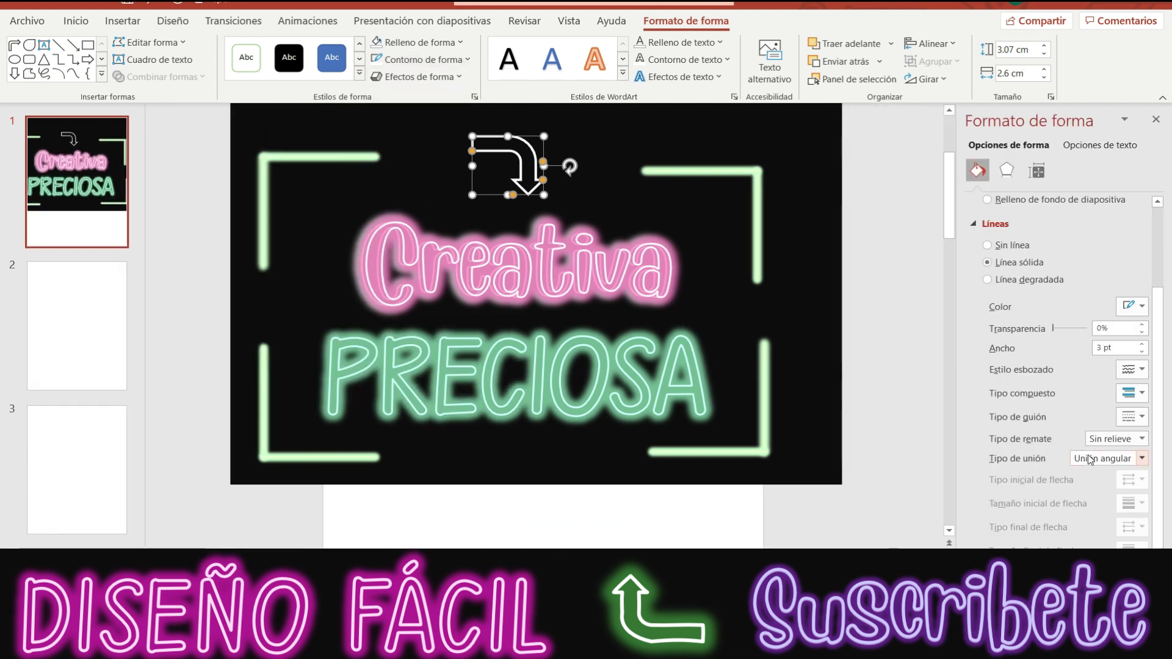
- Set the outline's cap and join types to Redondo, apply a sketched style, and close the pane
left_click(1141, 440)
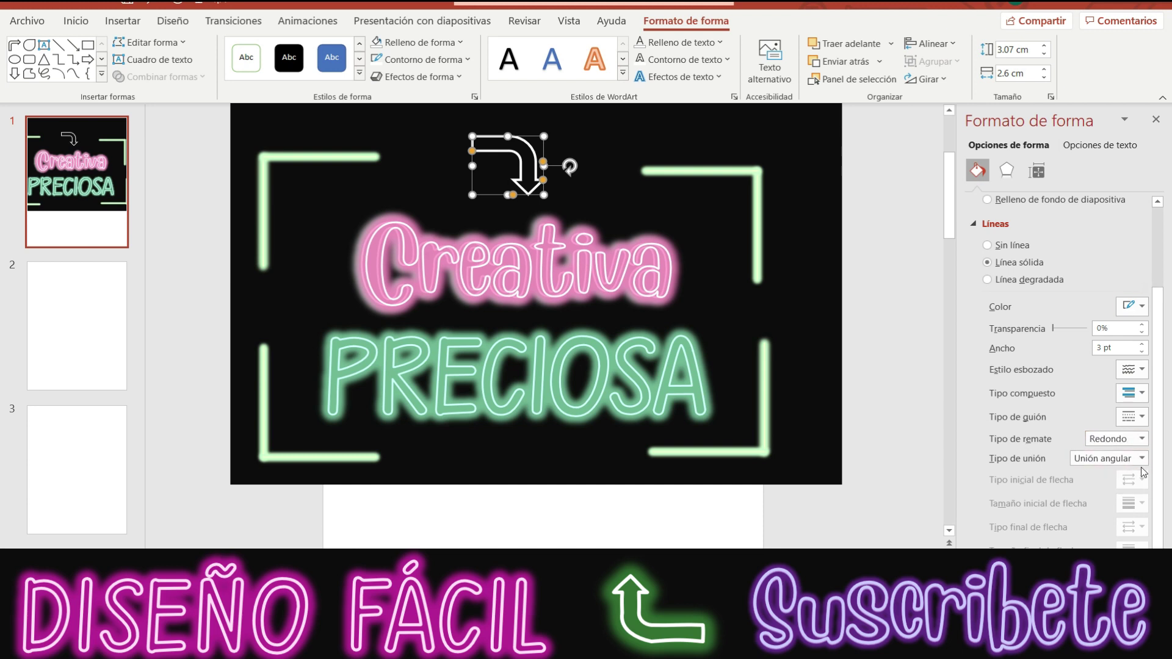
left_click(1141, 459)
left_click(1119, 476)
left_click(1141, 369)
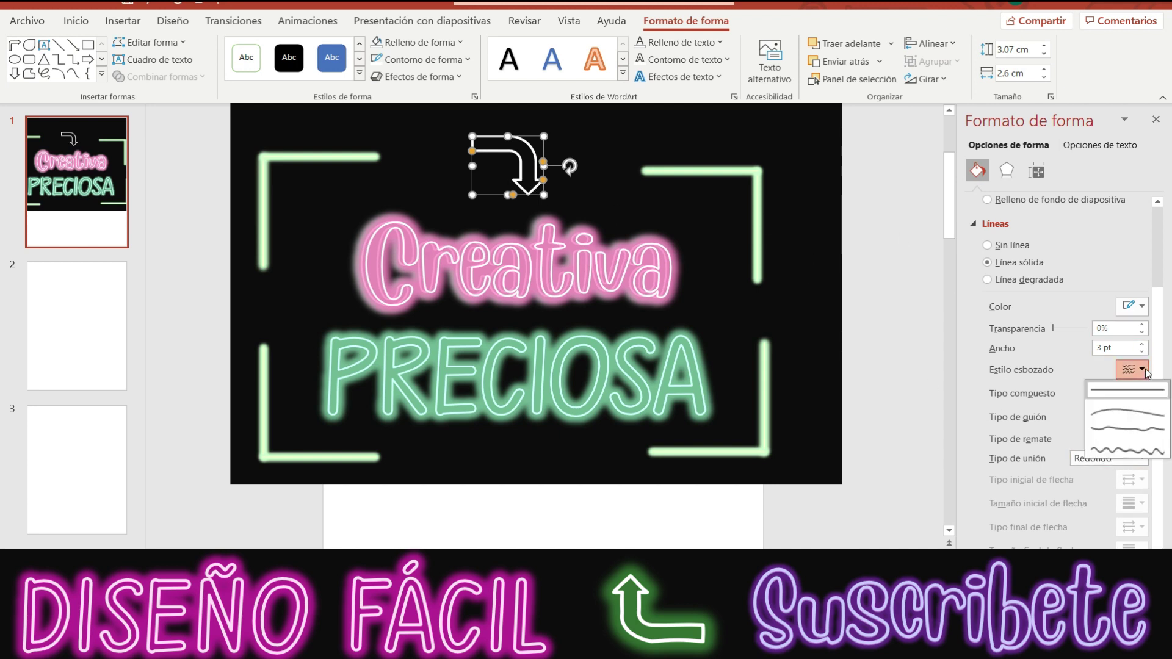
left_click(1133, 430)
left_click(919, 293)
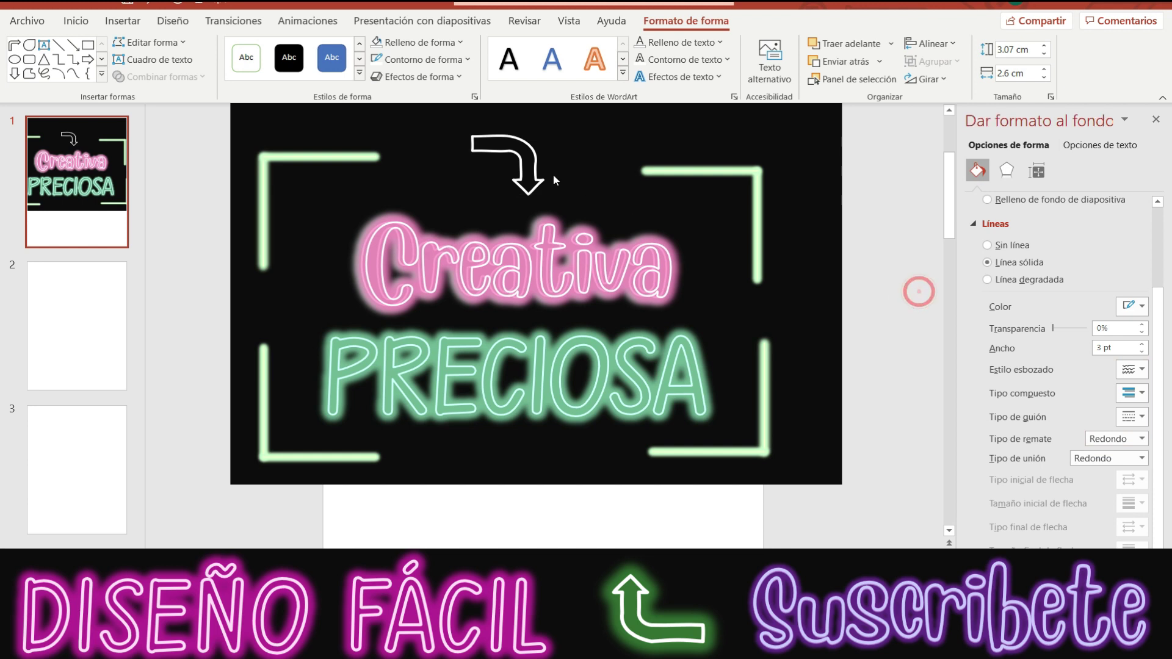
left_click(536, 173)
left_click(536, 174)
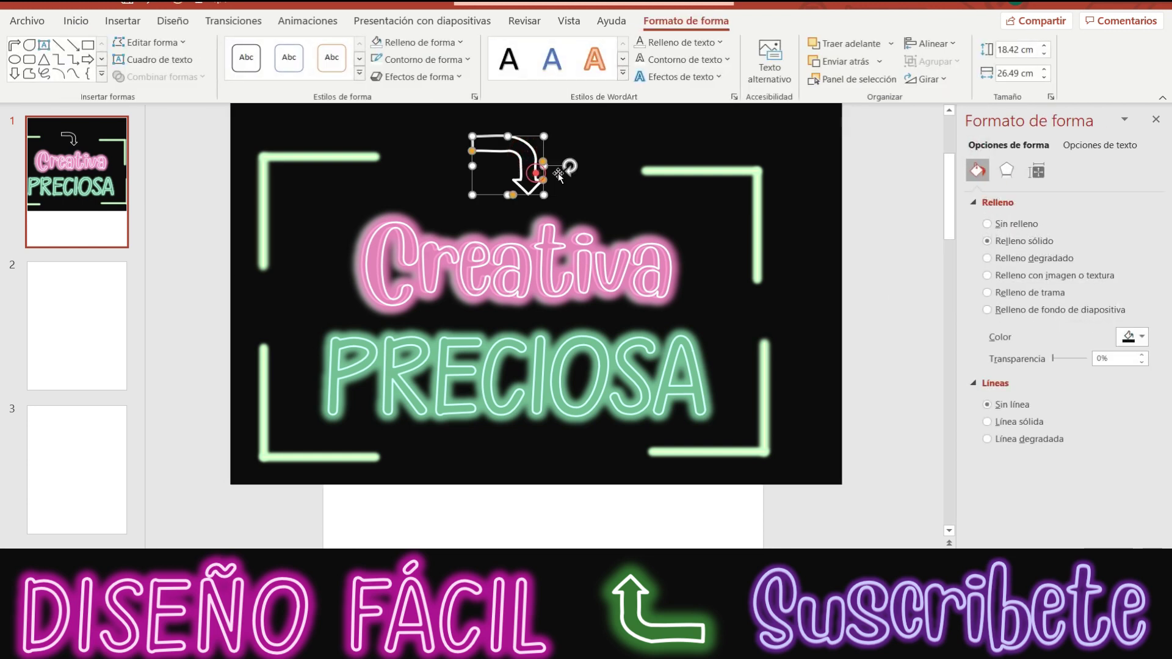
left_click(1156, 119)
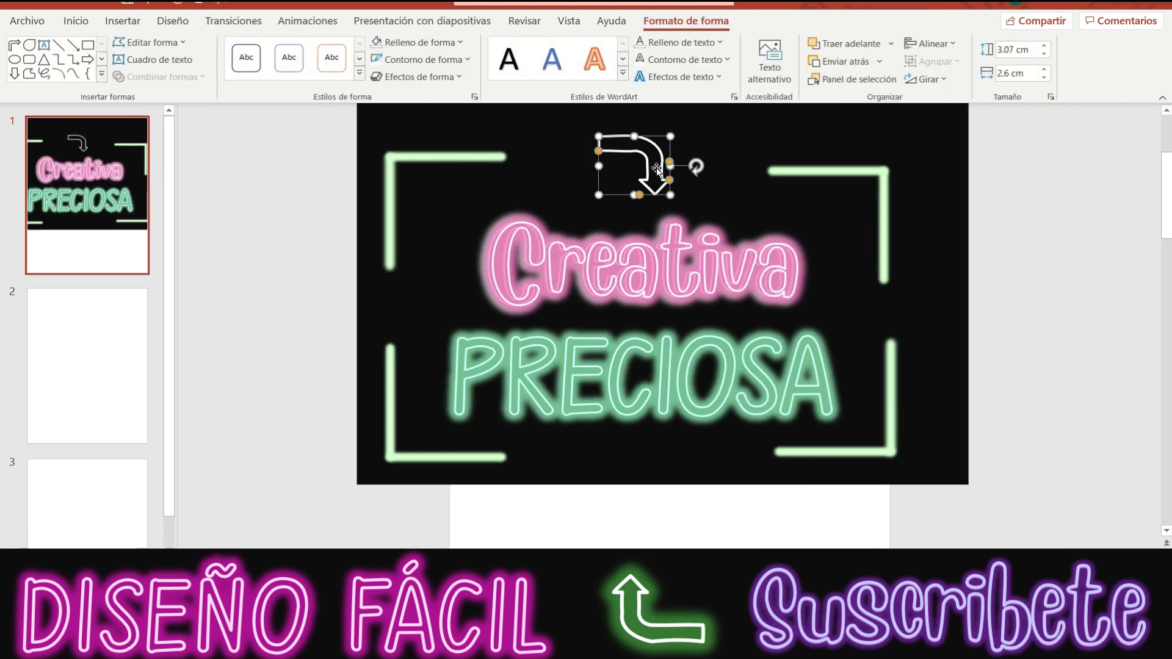
- Apply a light cyan Iluminado glow to the arrow: size 14 pt, transparency about 13%
left_click(431, 79)
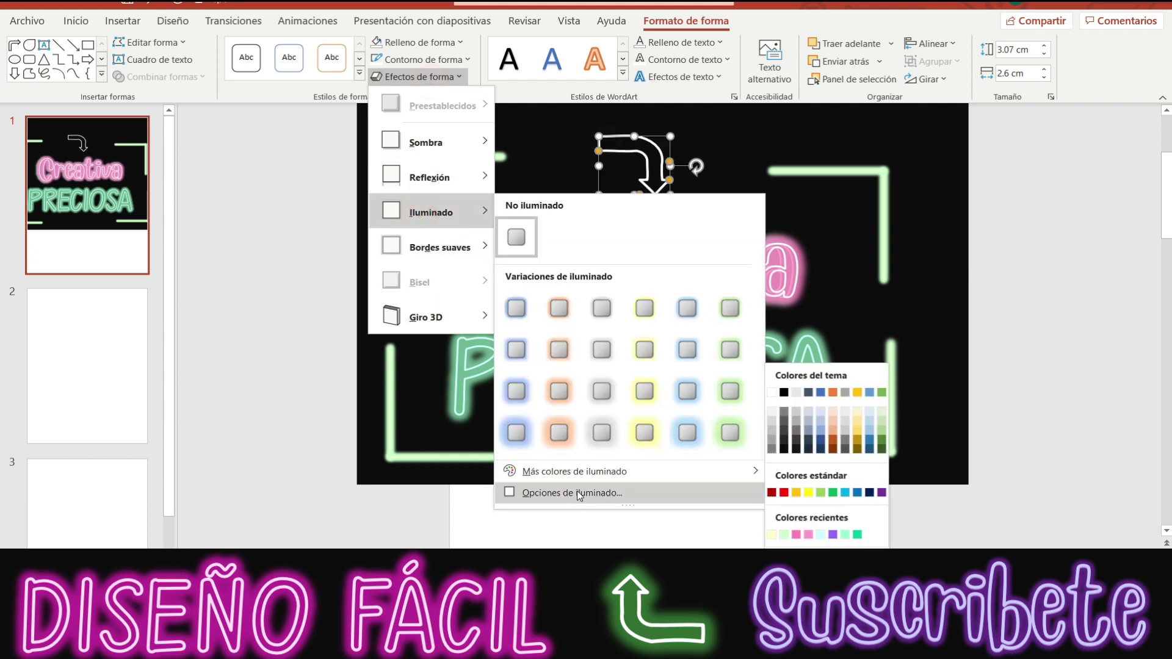
left_click(576, 492)
left_click(1135, 282)
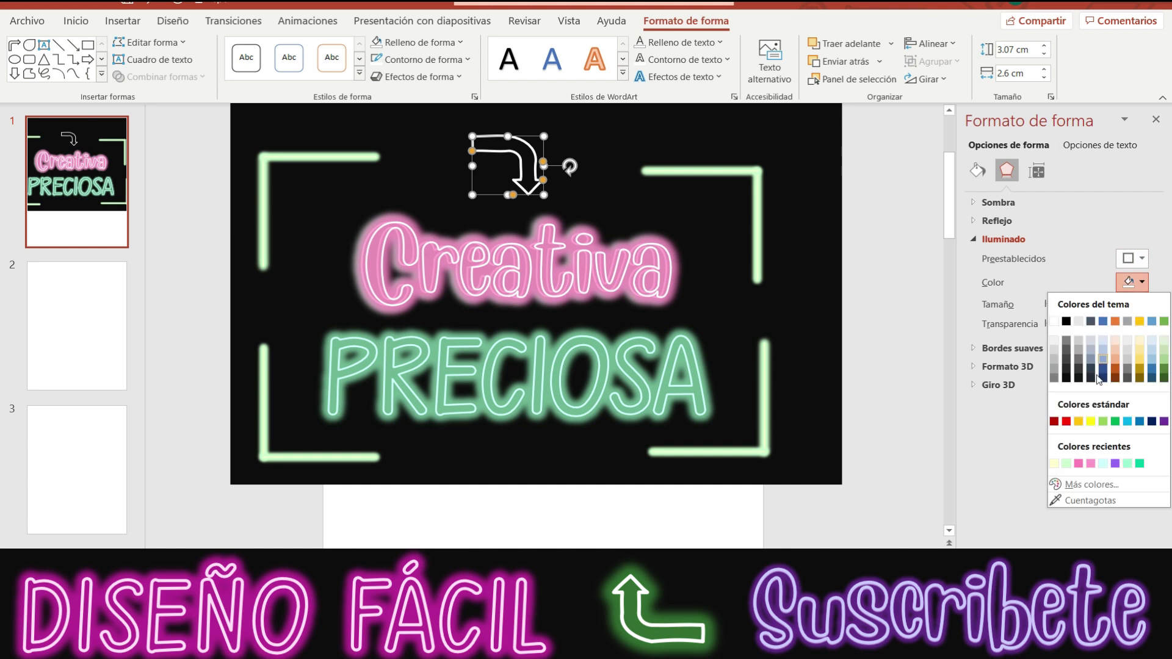
left_click(1102, 463)
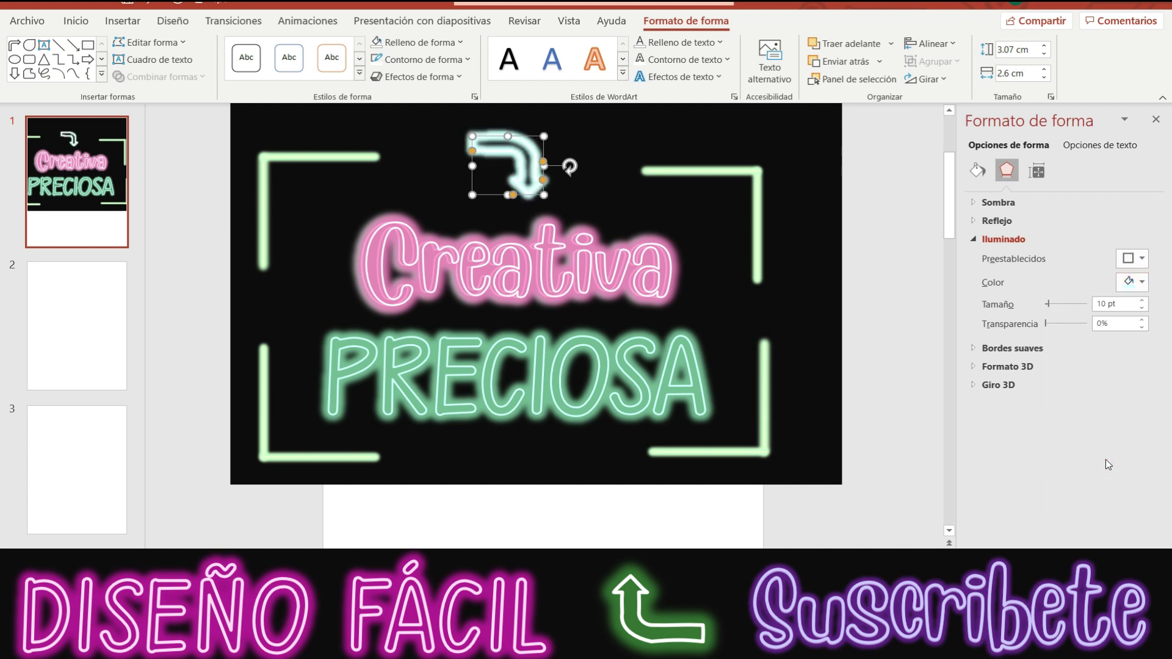
left_click(1143, 301)
left_click(1142, 301)
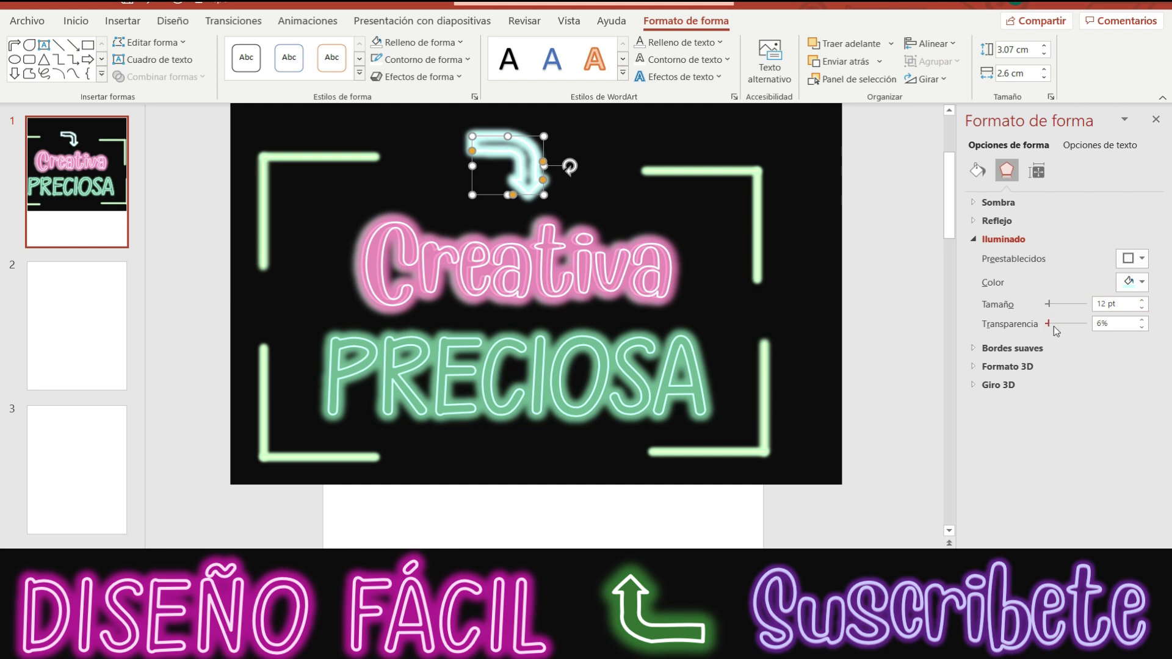
left_click_drag(1044, 324, 1056, 331)
left_click(1141, 300)
left_click(1141, 300)
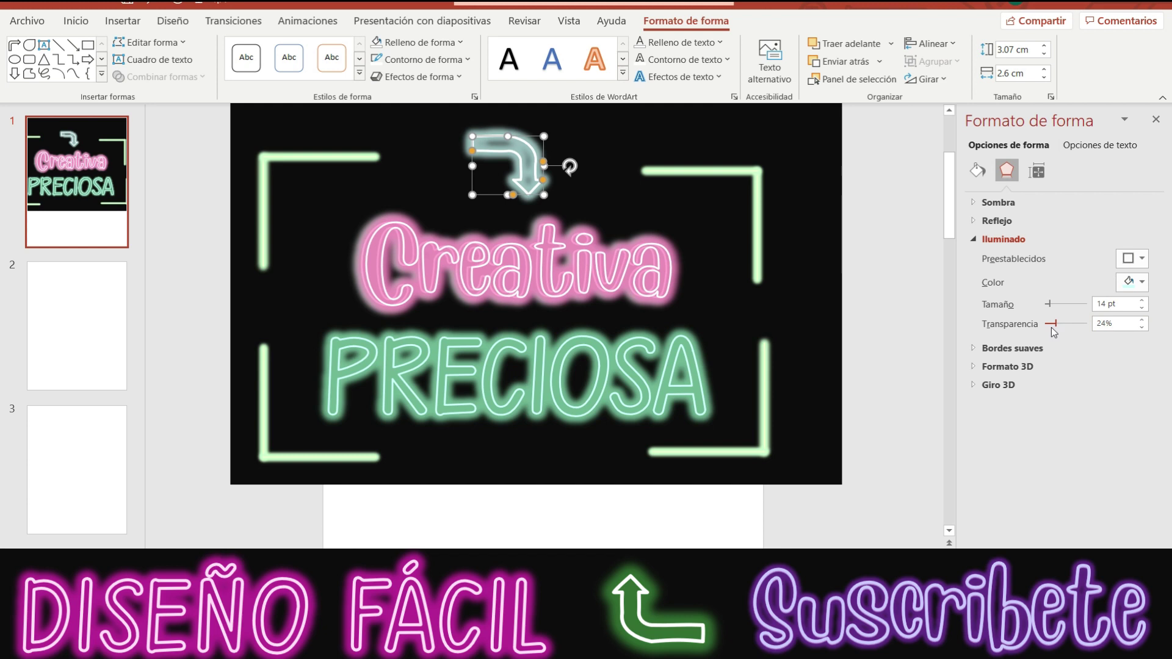
left_click_drag(1051, 327, 1046, 327)
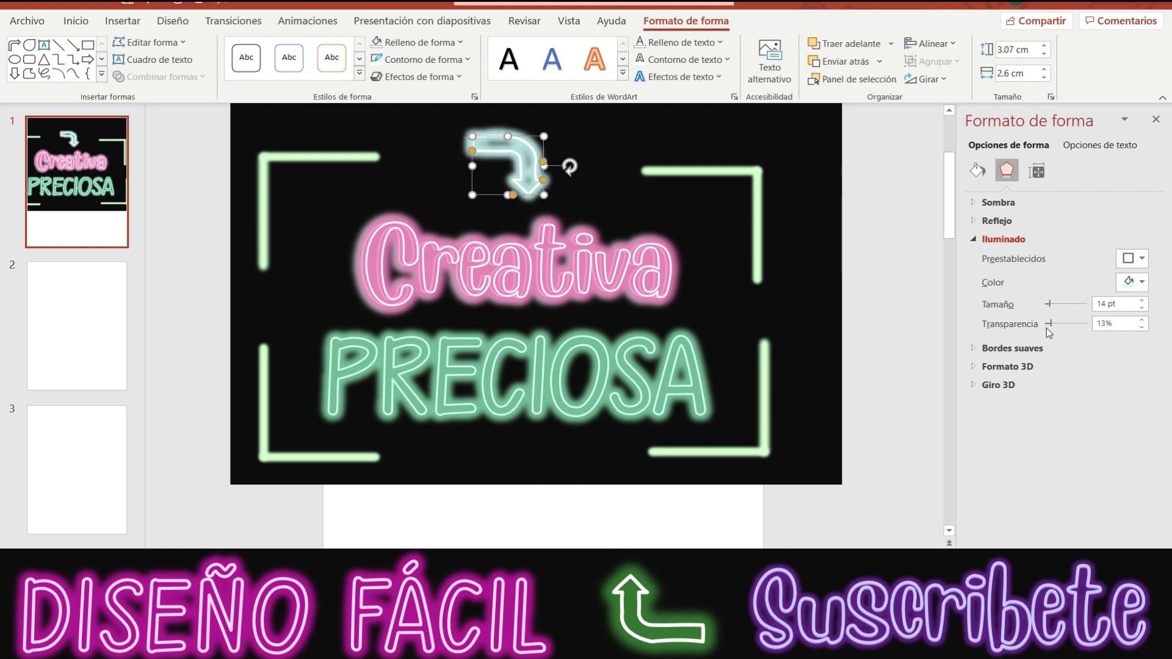
key("Escape")
left_click(1155, 119)
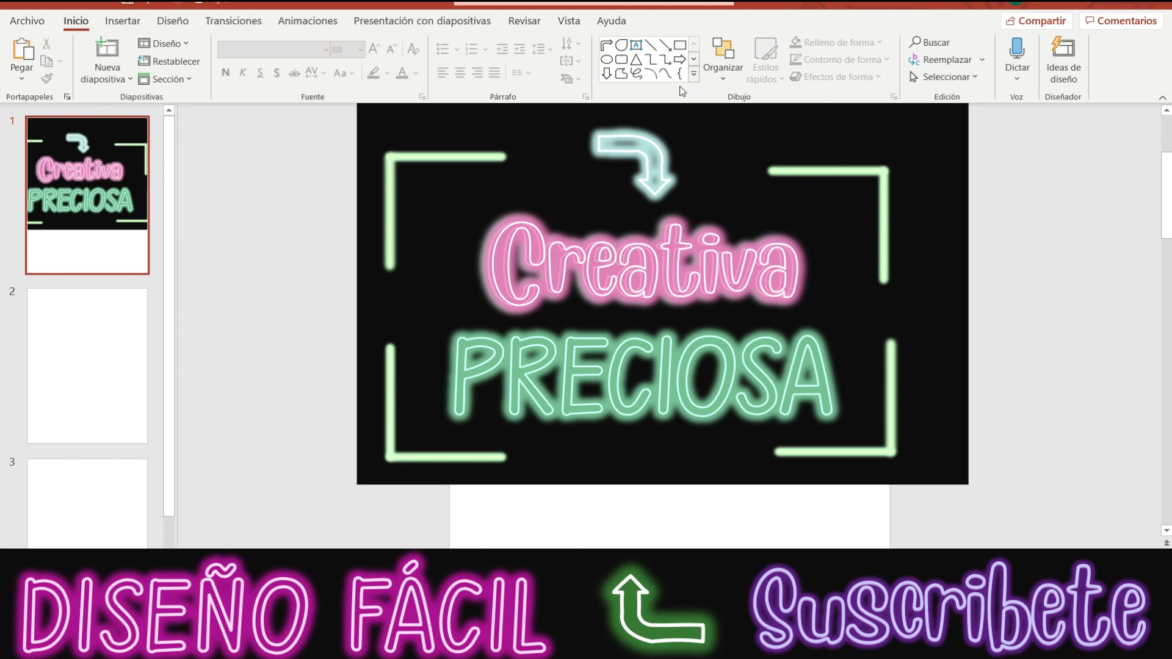
- Browse the Dibujo shapes gallery toward the block arrows
left_click(694, 59)
left_click(695, 61)
left_click(694, 61)
left_click(695, 61)
left_click(694, 61)
left_click(694, 61)
left_click(694, 61)
left_click(694, 59)
left_click(695, 59)
left_click(695, 59)
left_click(695, 60)
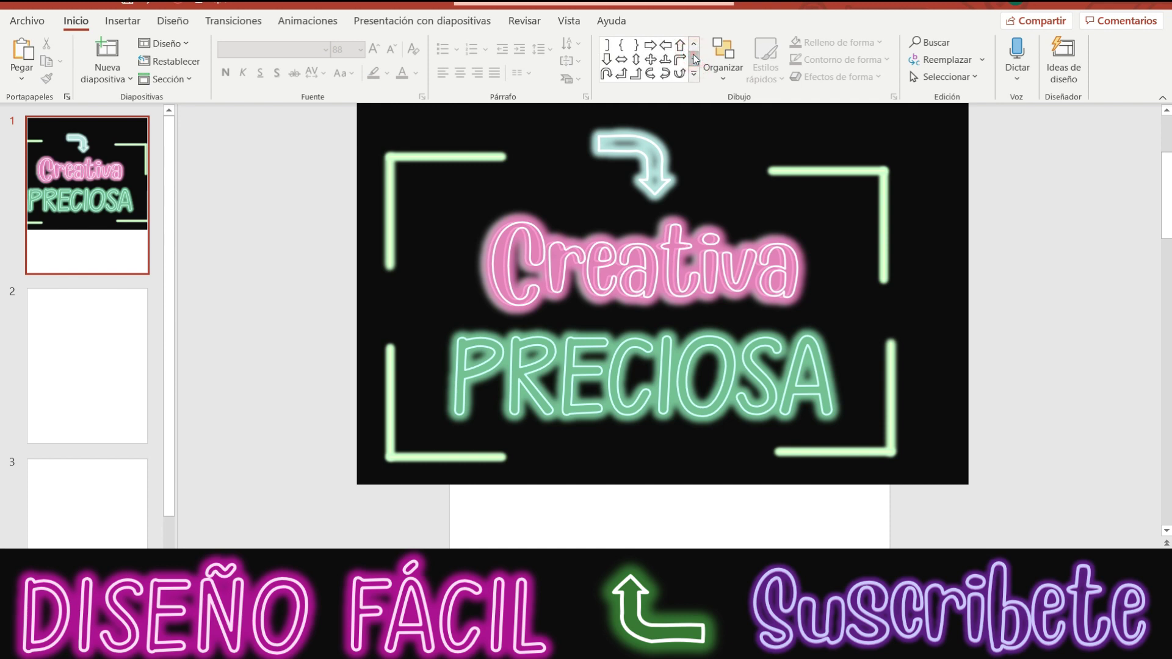
left_click(695, 61)
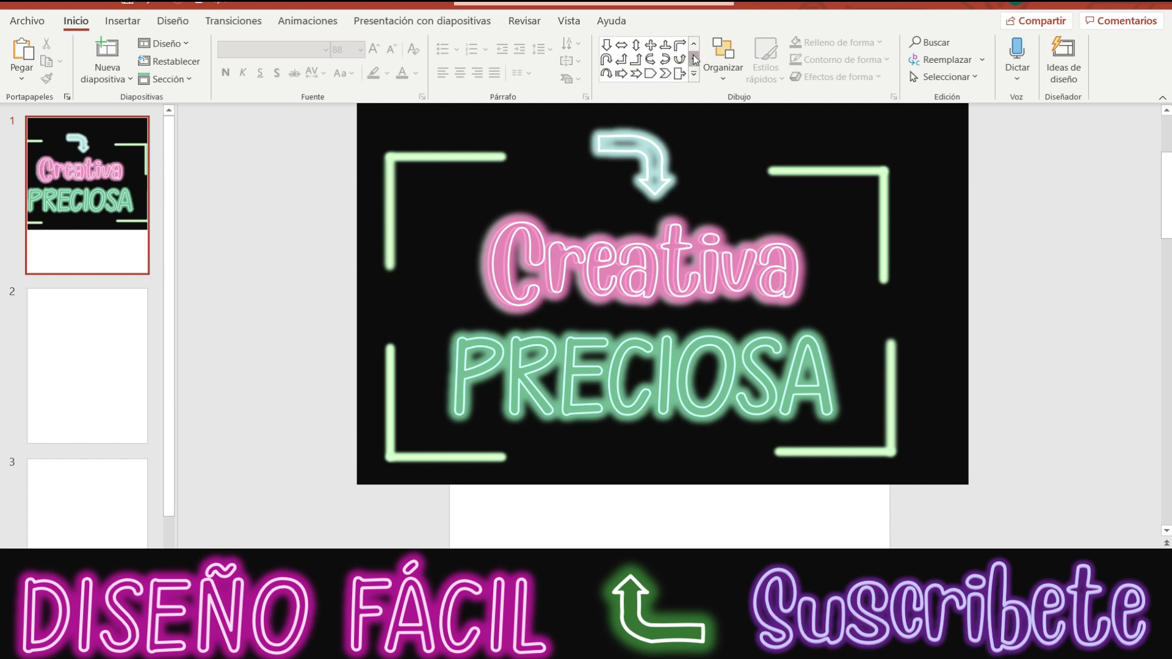
- Nudge PRECIOSA down, narrow its box, and shift the black background left and down
mouse_move(928, 343)
left_mouse_down()
mouse_move(932, 354)
mouse_move(937, 344)
left_mouse_up()
left_click_drag(1063, 373, 893, 374)
left_click(1011, 321)
left_click_drag(959, 273, 943, 300)
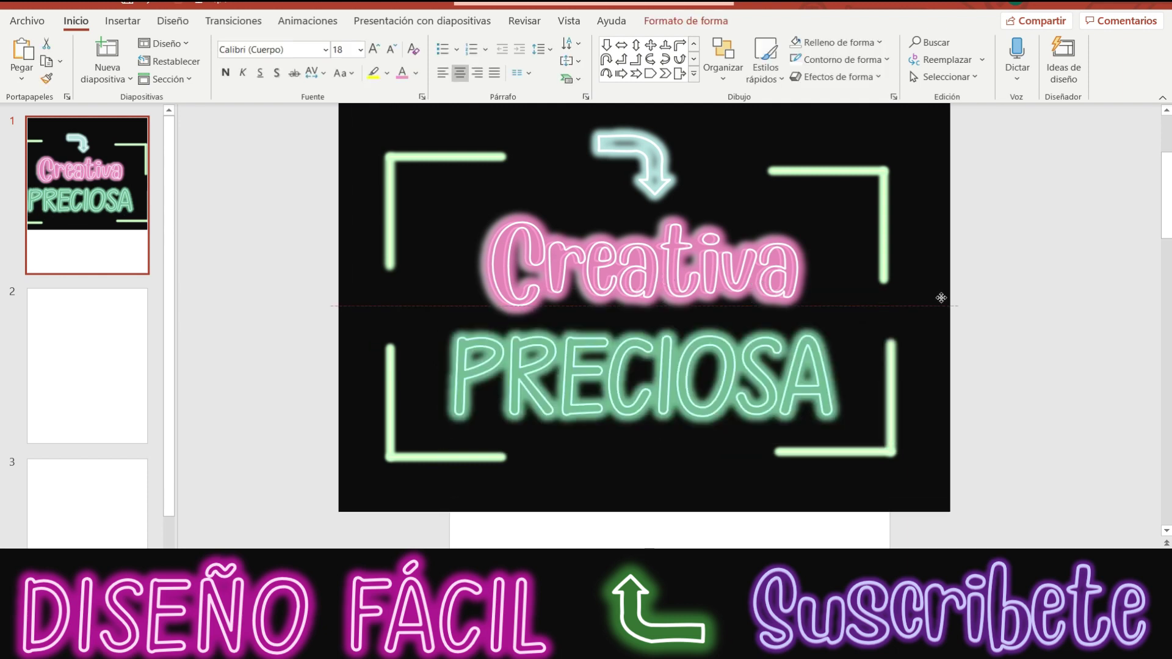
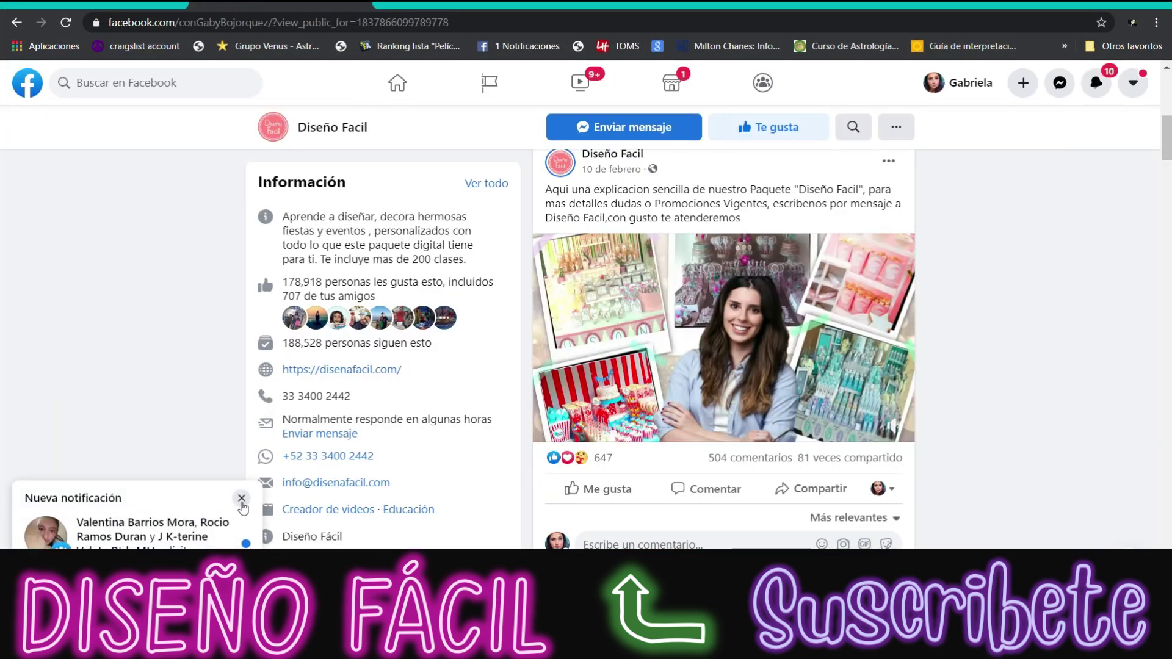
- Dismiss the Nueva notificación popup on the Diseño Facil page
scroll(702, 464, "up", 4)
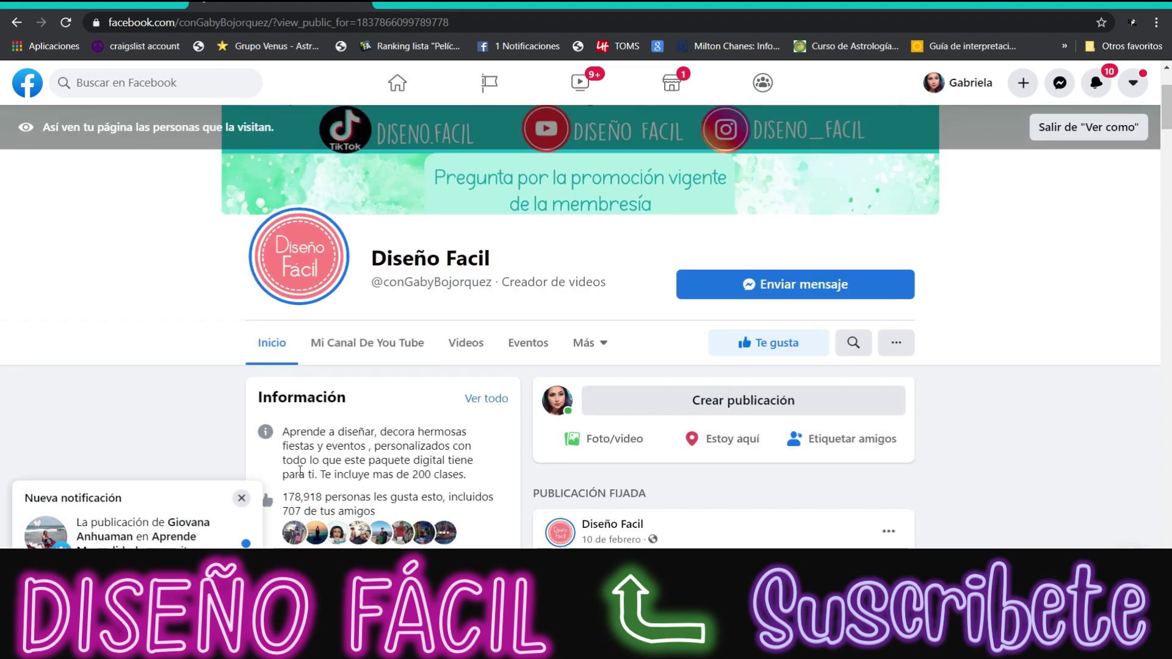
left_click(239, 504)
scroll(578, 181, "up", 3)
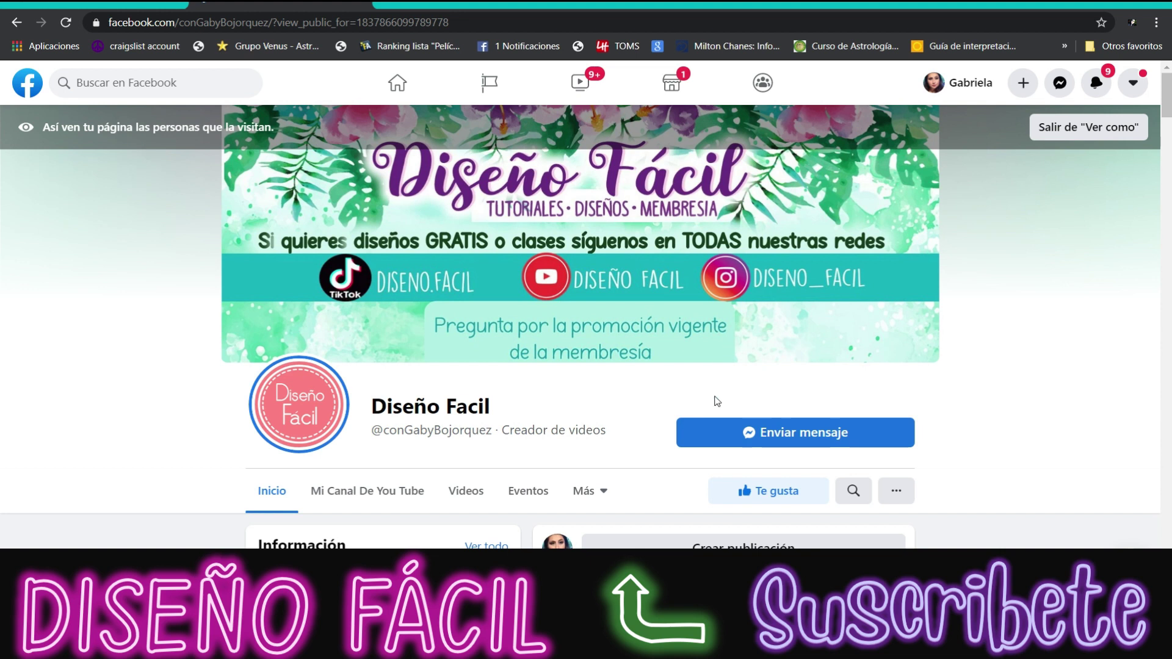
- Scroll the public feed past the pinned post down to the 22 September Hot Wheels post
scroll(493, 444, "down", 3)
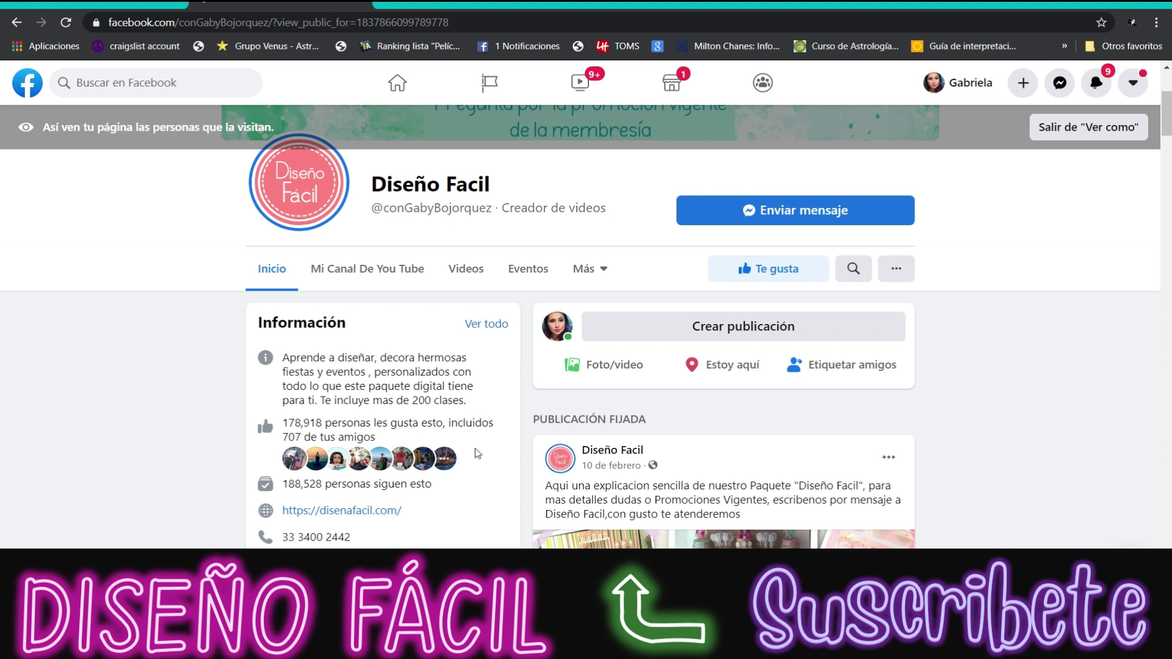
scroll(440, 437, "down", 3)
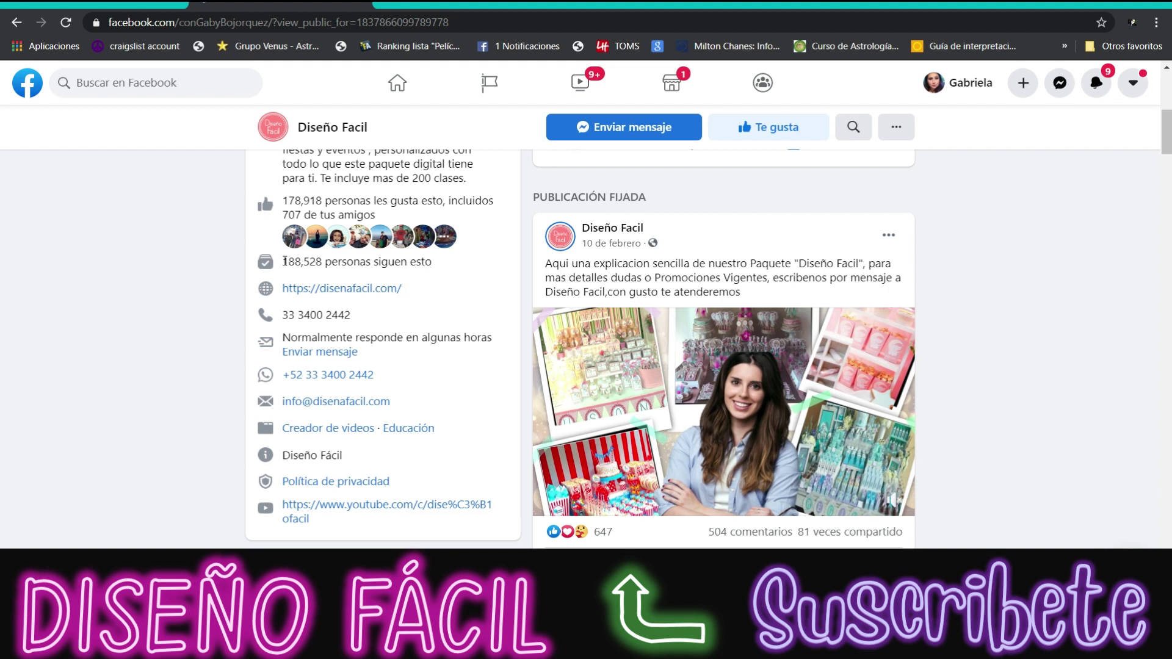
scroll(830, 402, "down", 4)
scroll(1017, 430, "down", 4)
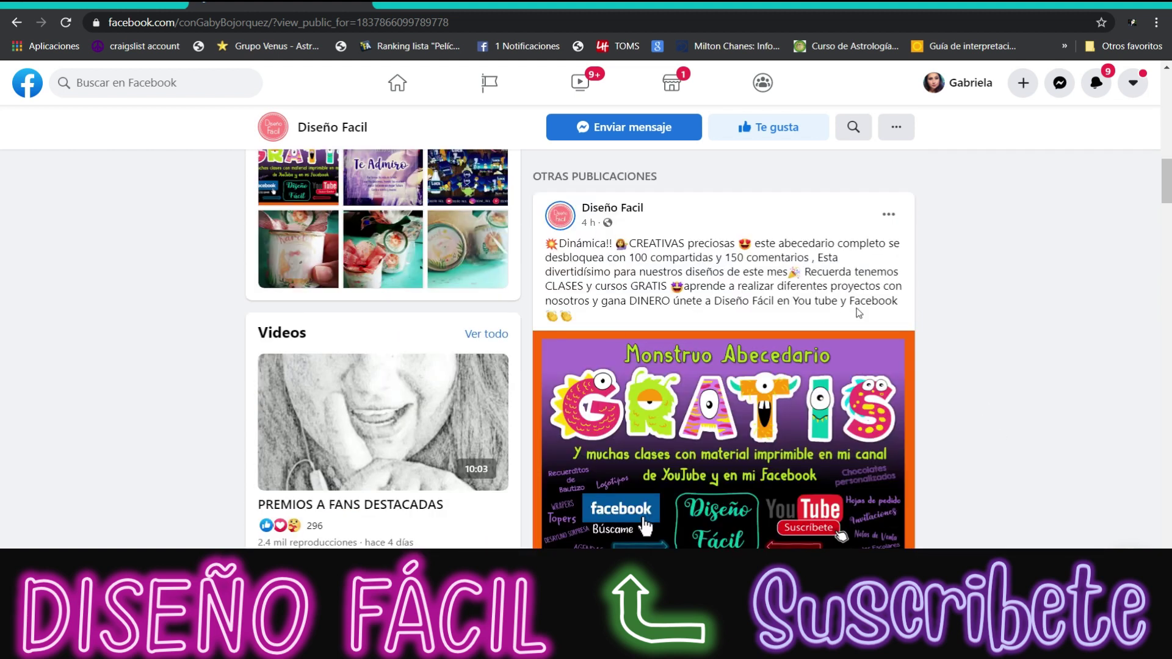
scroll(972, 404, "down", 4)
scroll(972, 404, "down", 4)
scroll(972, 404, "down", 4)
scroll(972, 404, "down", 4)
scroll(972, 404, "down", 5)
scroll(973, 404, "down", 5)
scroll(972, 404, "down", 2)
scroll(972, 404, "down", 2)
scroll(972, 404, "down", 3)
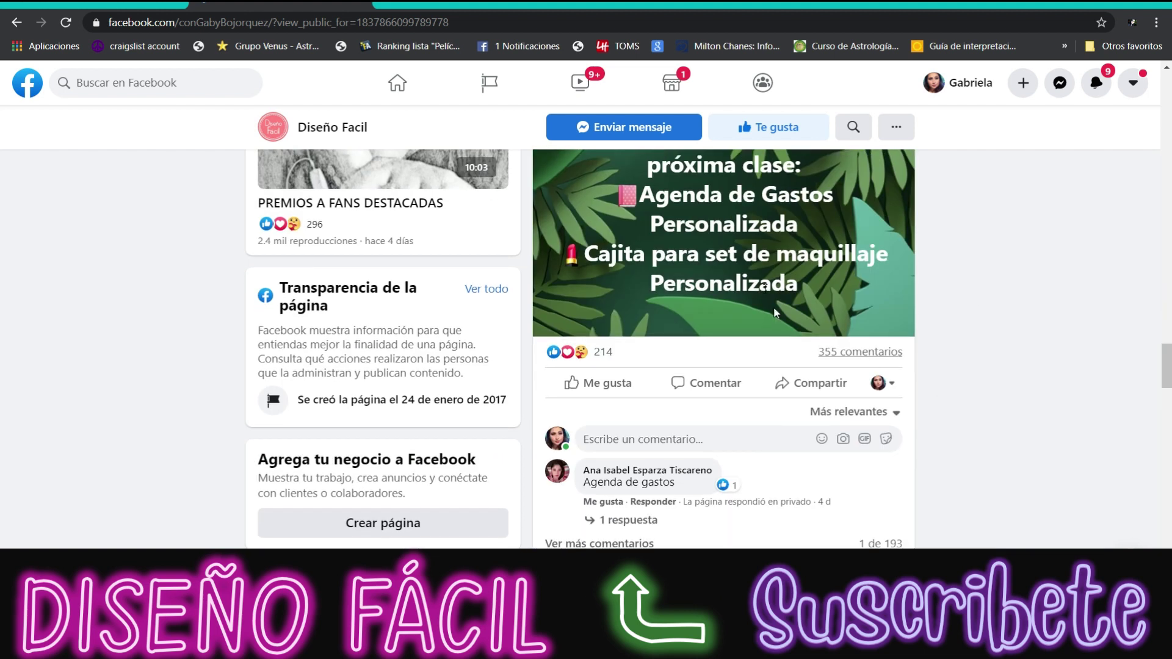
scroll(996, 459, "down", 5)
scroll(991, 463, "down", 3)
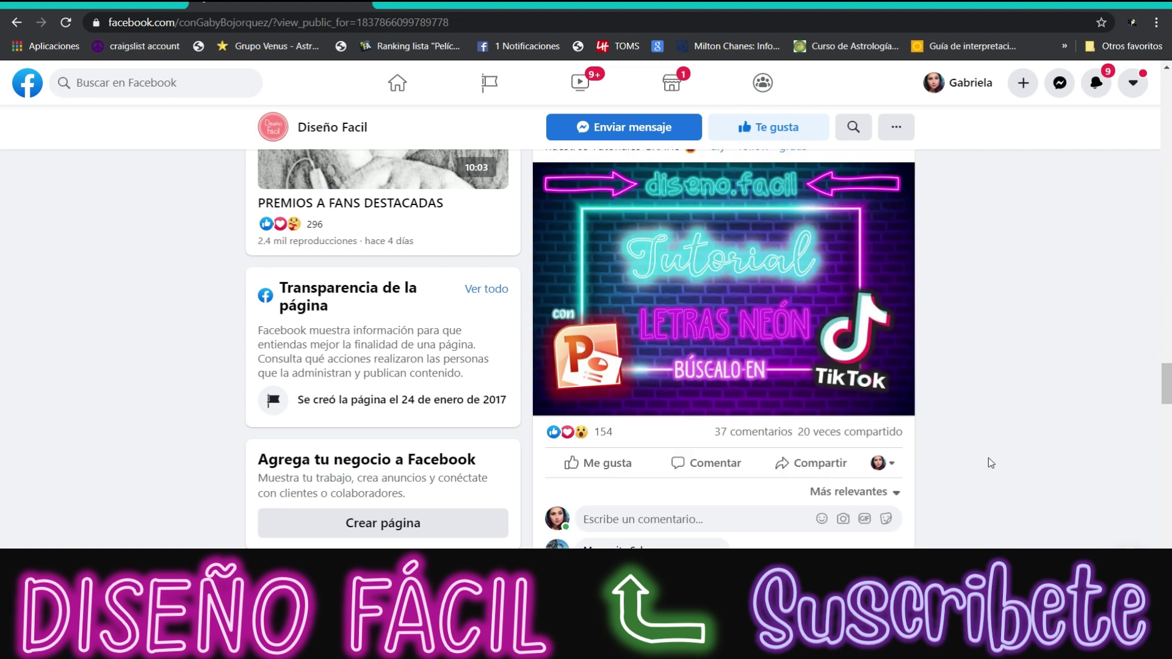
scroll(954, 444, "down", 5)
scroll(954, 445, "down", 5)
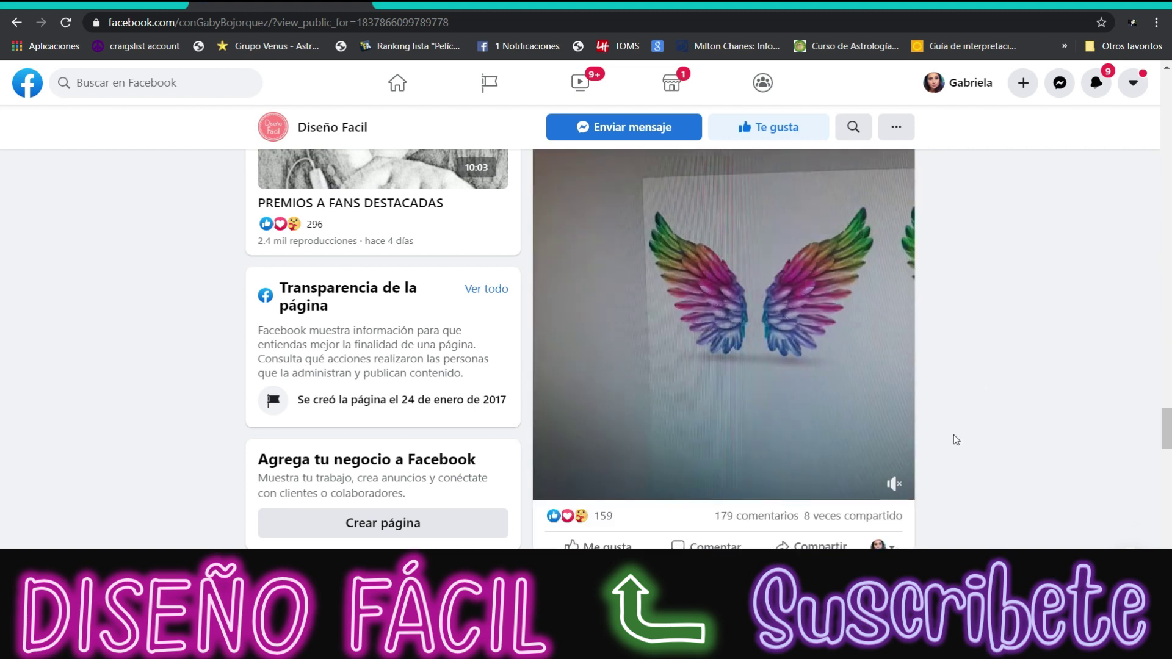
scroll(955, 439, "down", 3)
scroll(955, 440, "down", 3)
scroll(955, 440, "down", 5)
scroll(955, 439, "down", 4)
scroll(956, 439, "down", 4)
scroll(953, 434, "down", 5)
scroll(954, 435, "down", 7)
scroll(953, 434, "down", 4)
scroll(748, 382, "up", 2)
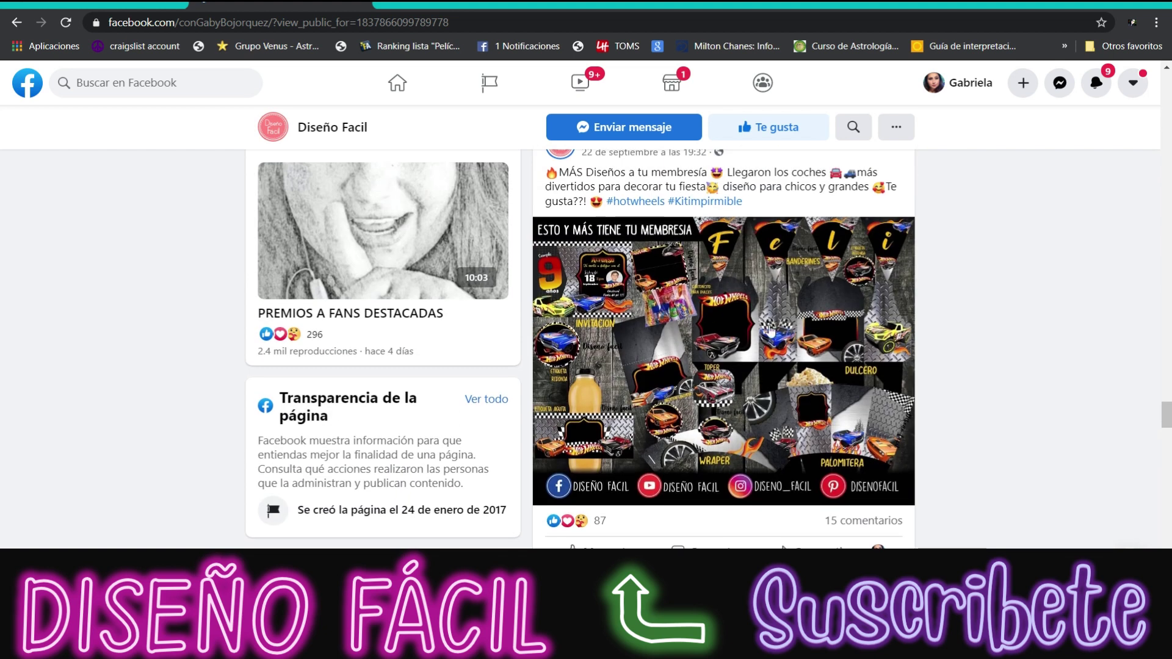
- View the Hotwheels membership image enlarged, then return to the feed
left_click(770, 332)
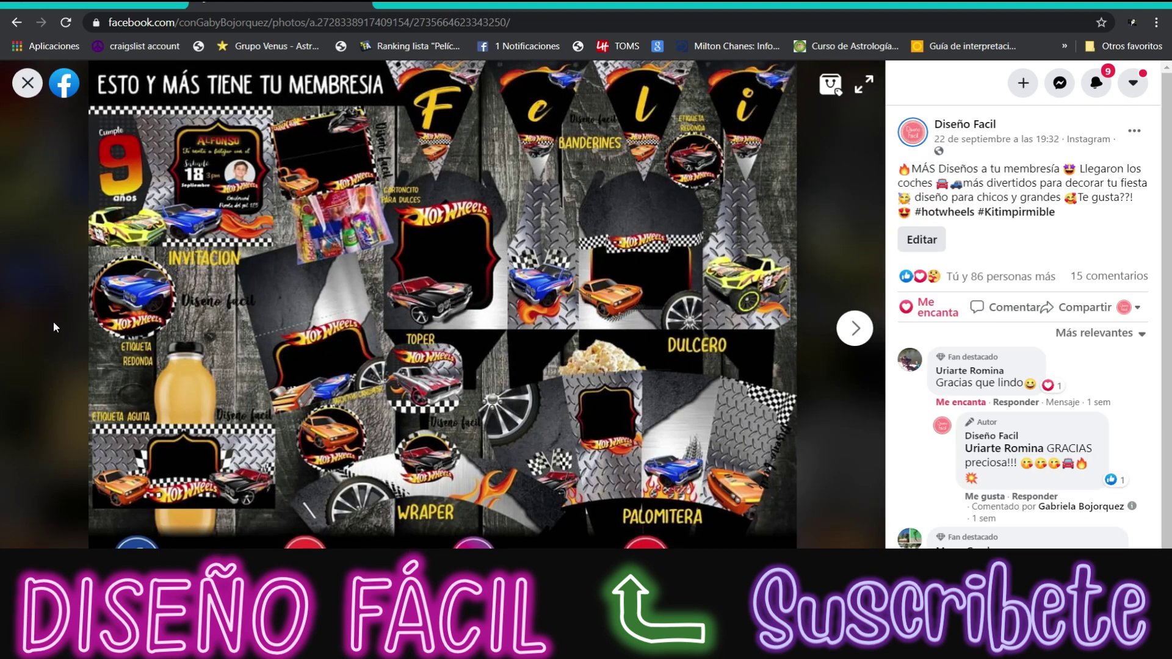
left_click(27, 83)
scroll(778, 469, "down", 5)
scroll(780, 470, "down", 6)
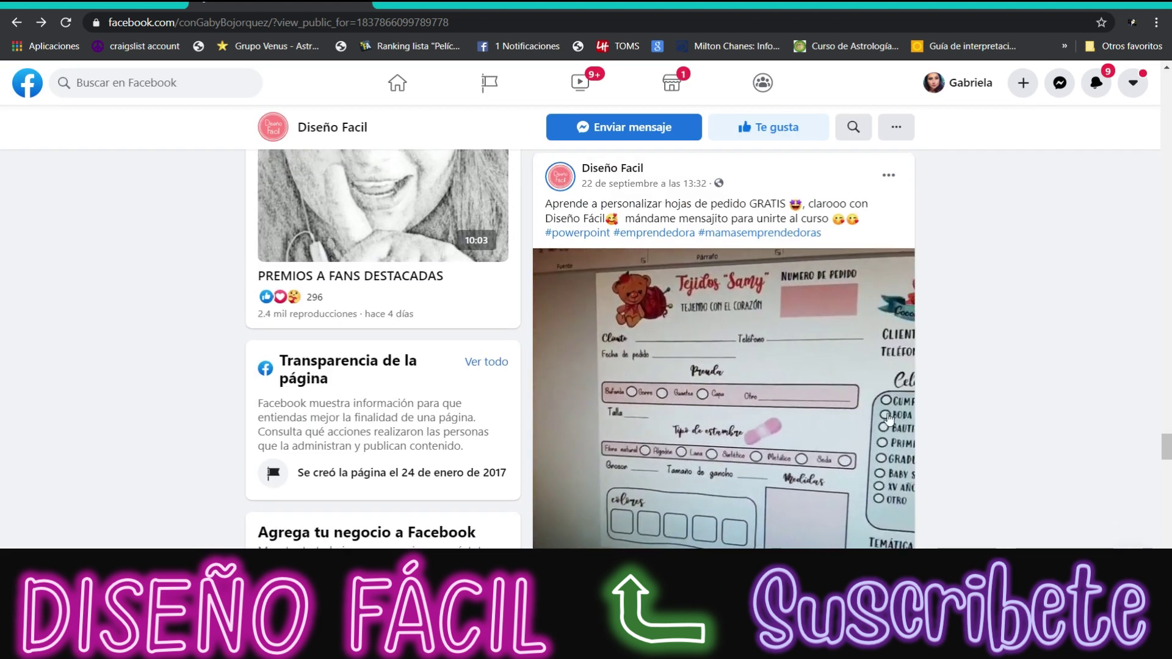
- Scroll past the CUÉNTAME post to the 28 August new membership design post
scroll(801, 314, "down", 5)
scroll(777, 488, "down", 5)
scroll(777, 488, "down", 5)
scroll(811, 482, "down", 6)
scroll(854, 476, "down", 5)
scroll(894, 468, "down", 5)
scroll(895, 469, "down", 4)
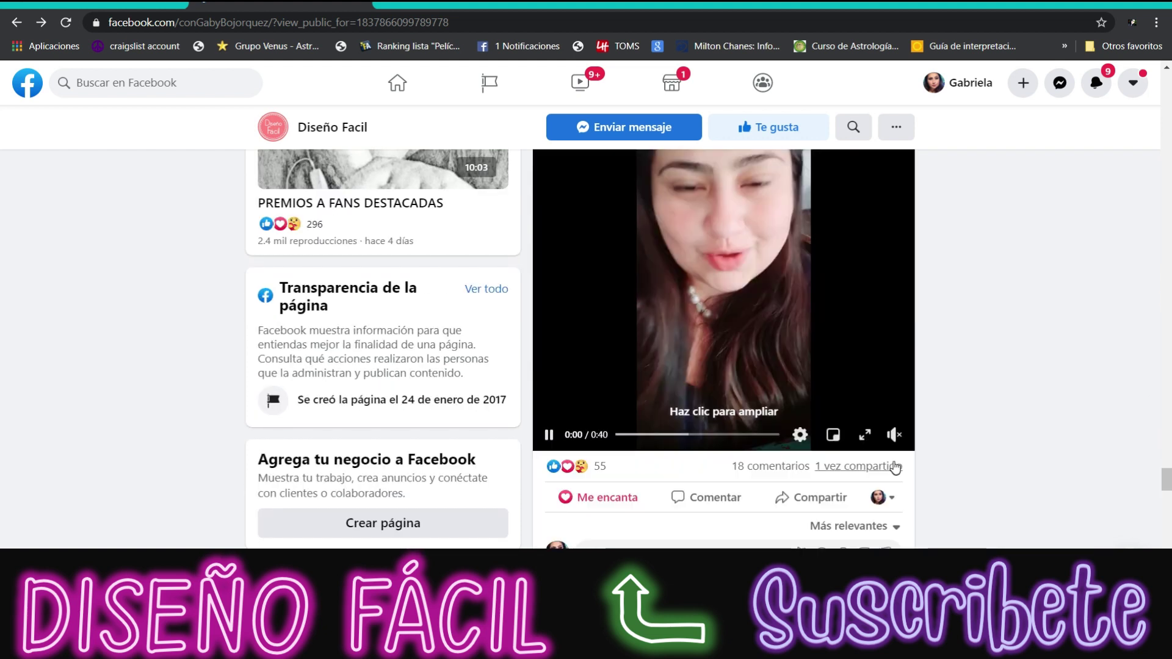
scroll(894, 468, "down", 5)
scroll(894, 468, "down", 4)
scroll(894, 468, "down", 5)
scroll(895, 468, "down", 5)
scroll(895, 468, "down", 4)
scroll(895, 468, "down", 3)
scroll(894, 468, "down", 2)
scroll(895, 468, "down", 5)
scroll(895, 468, "down", 5)
scroll(894, 468, "down", 5)
scroll(942, 464, "down", 5)
scroll(958, 447, "down", 5)
scroll(958, 448, "down", 5)
scroll(958, 447, "down", 4)
scroll(958, 447, "down", 3)
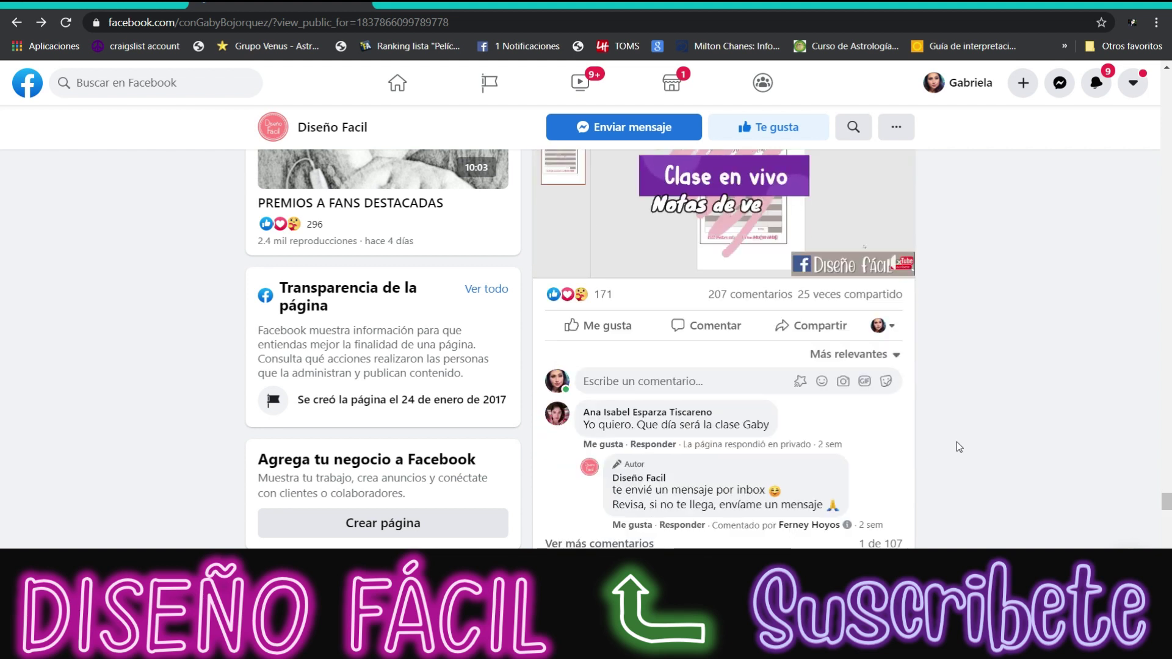
scroll(972, 407, "down", 5)
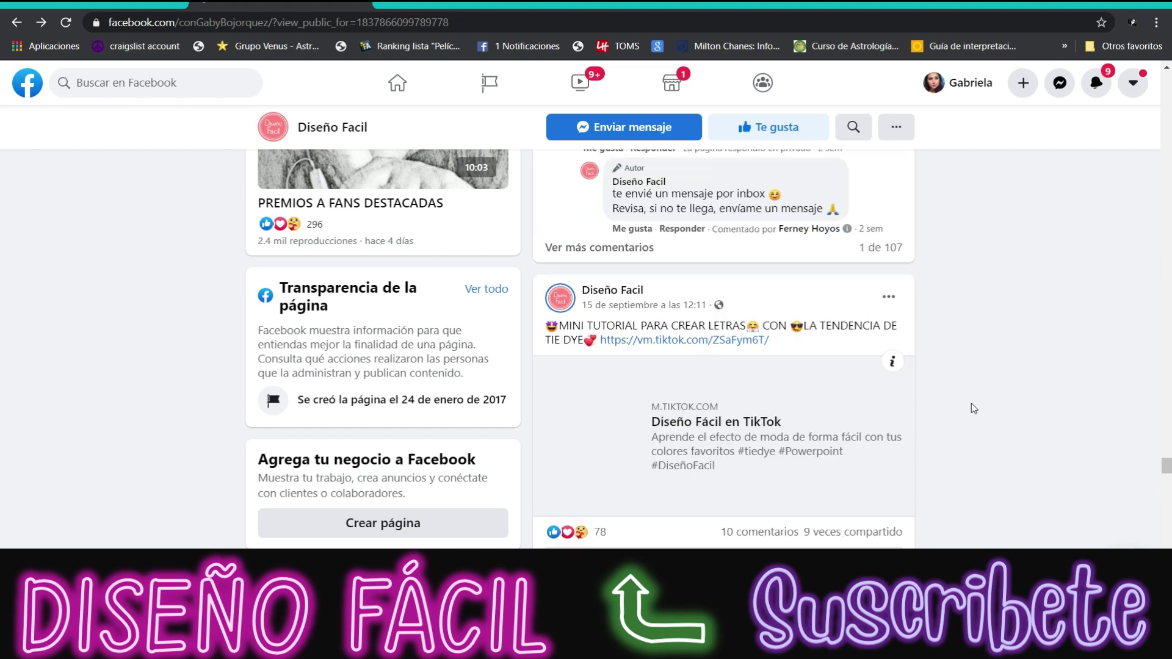
scroll(972, 407, "down", 6)
scroll(970, 402, "down", 5)
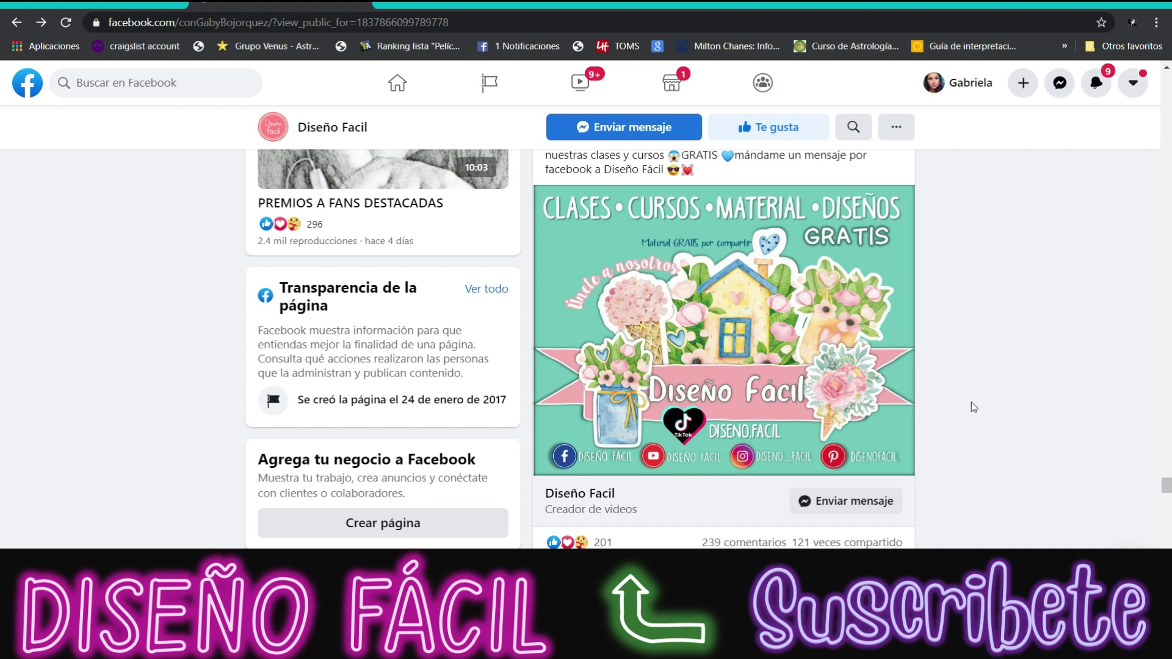
scroll(970, 403, "down", 3)
scroll(973, 407, "down", 6)
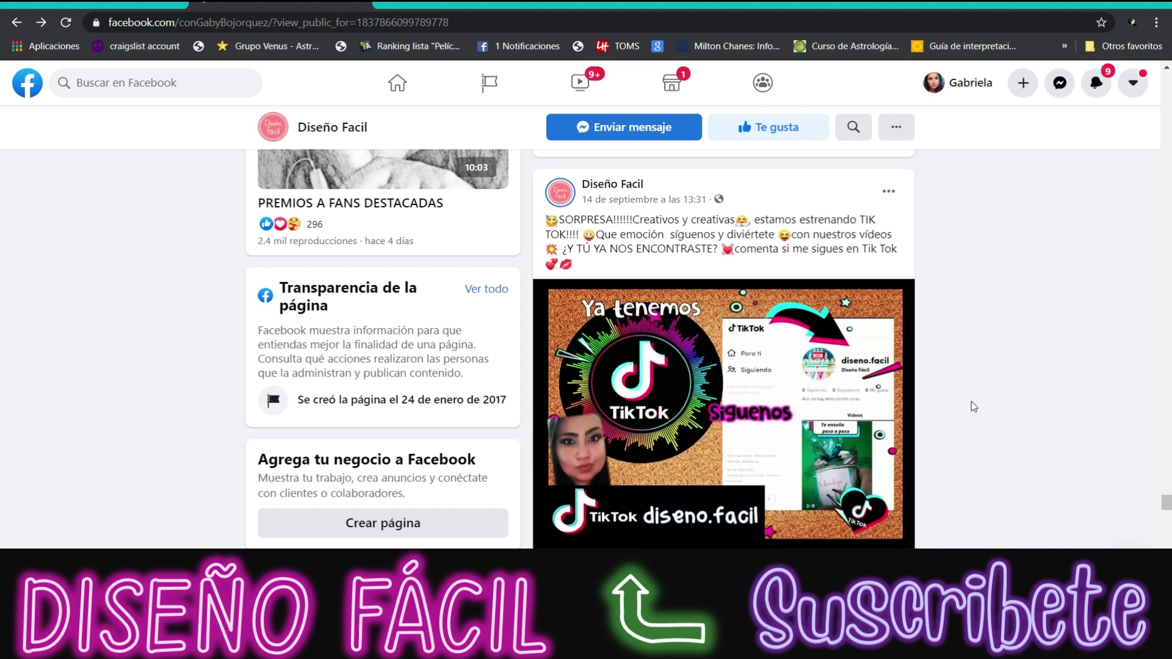
scroll(978, 372, "down", 2)
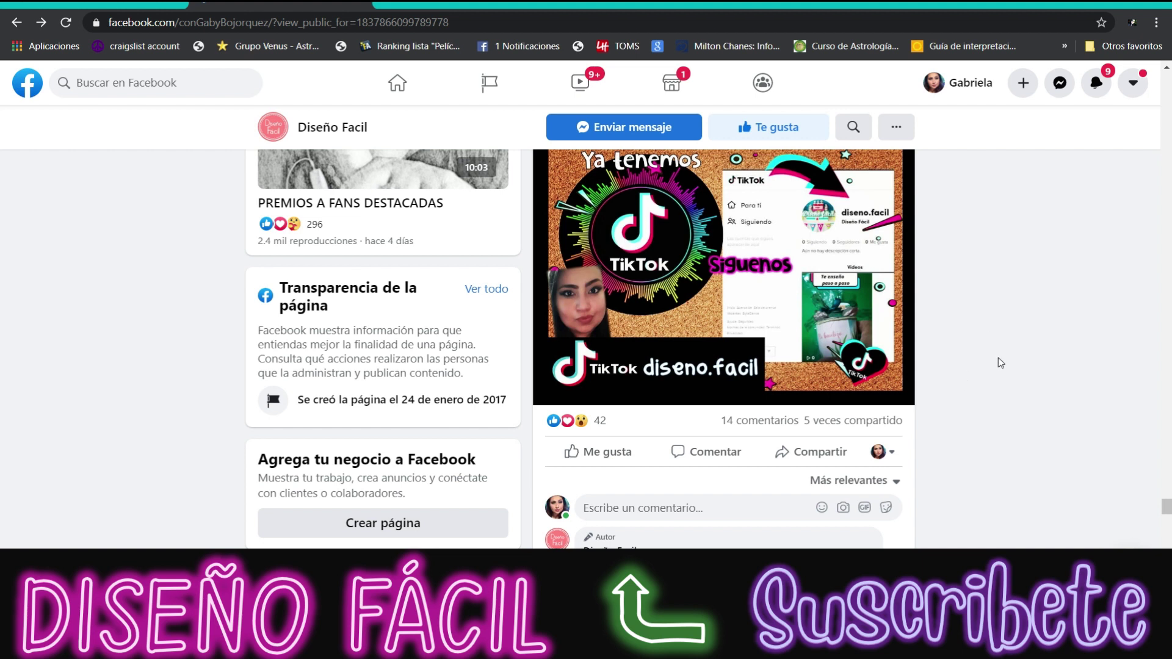
scroll(1041, 362, "down", 3)
scroll(1042, 363, "down", 4)
scroll(1044, 363, "down", 3)
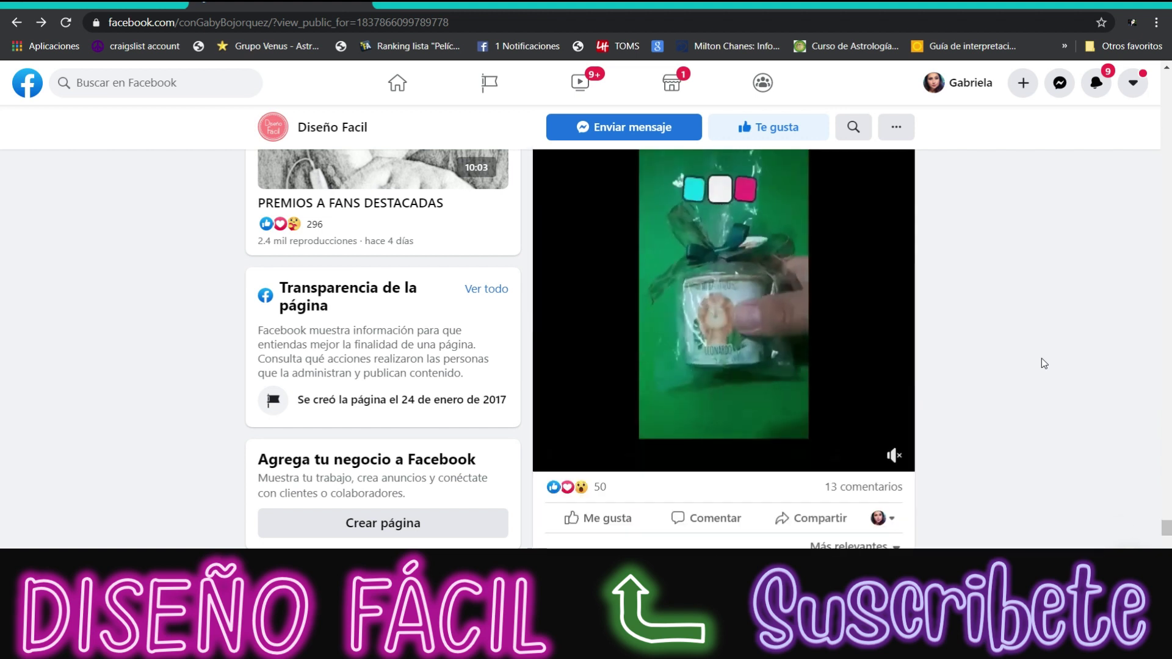
scroll(1044, 364, "down", 5)
scroll(1044, 363, "down", 5)
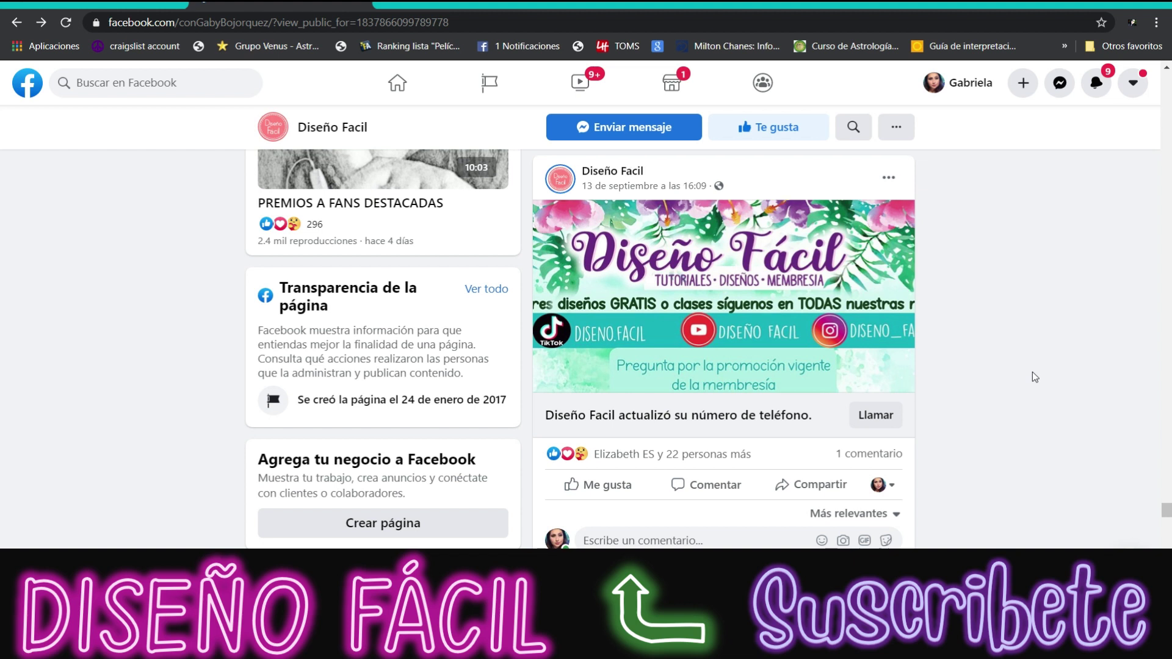
scroll(1032, 371, "down", 4)
scroll(1032, 372, "down", 5)
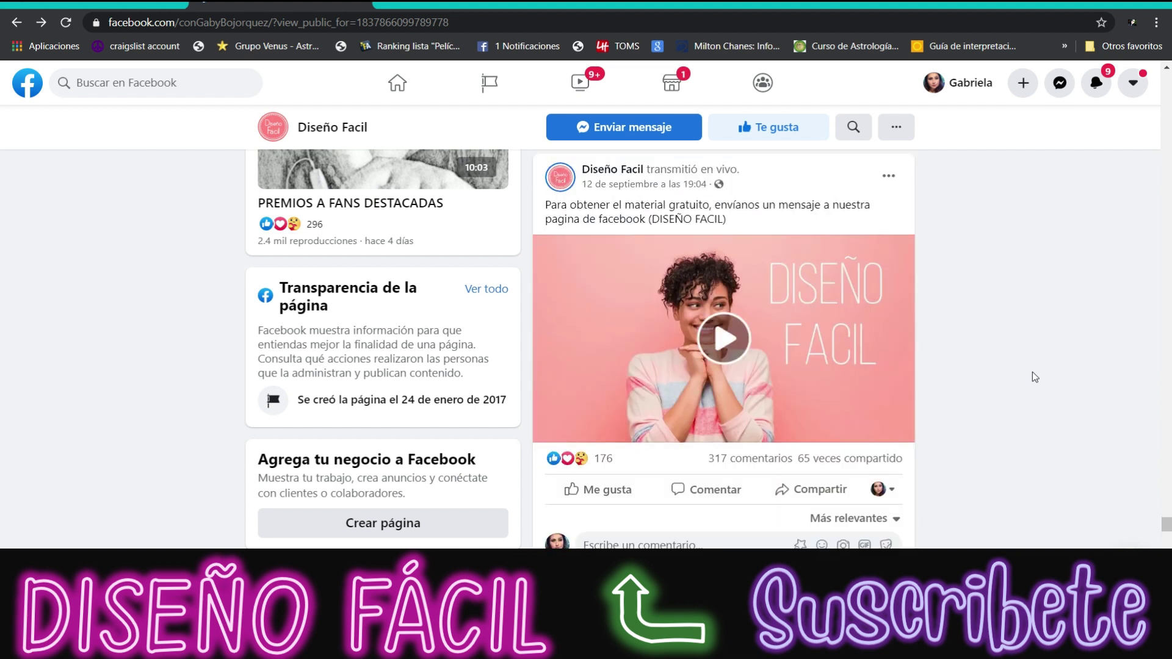
scroll(1034, 376, "down", 5)
scroll(1033, 377, "down", 4)
scroll(1034, 377, "down", 4)
scroll(1034, 377, "down", 3)
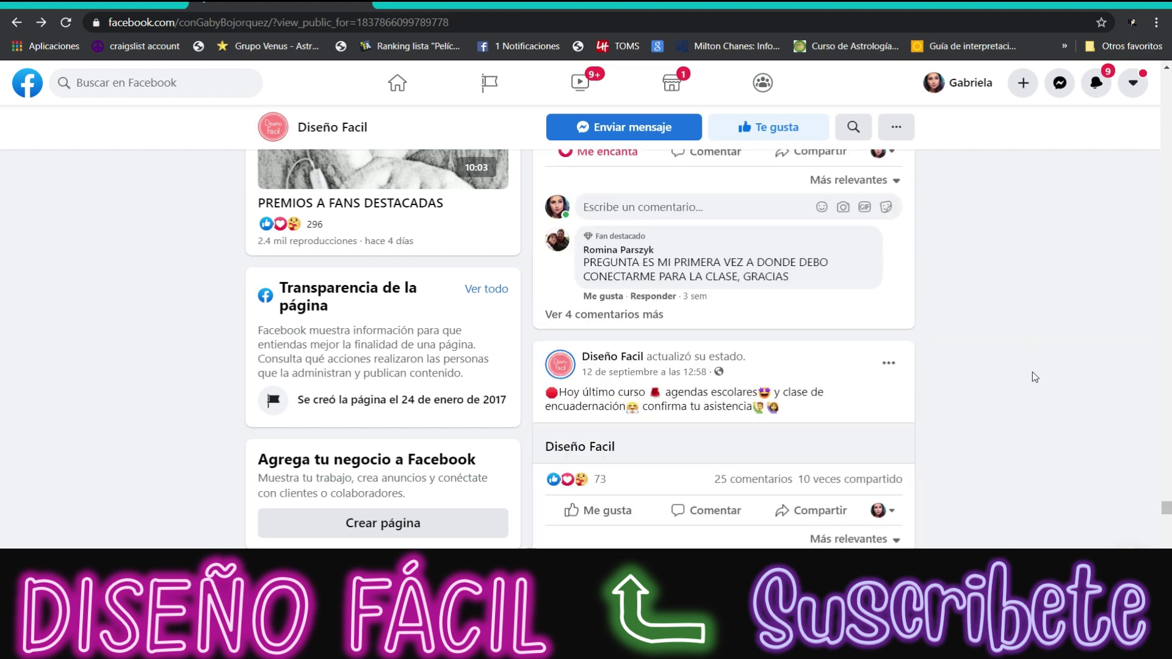
scroll(1034, 377, "down", 4)
scroll(1033, 376, "down", 5)
scroll(1034, 376, "down", 5)
scroll(1034, 376, "down", 5)
scroll(1034, 376, "down", 5)
scroll(1033, 376, "down", 3)
scroll(1034, 376, "down", 5)
scroll(1034, 377, "down", 3)
scroll(1034, 377, "down", 2)
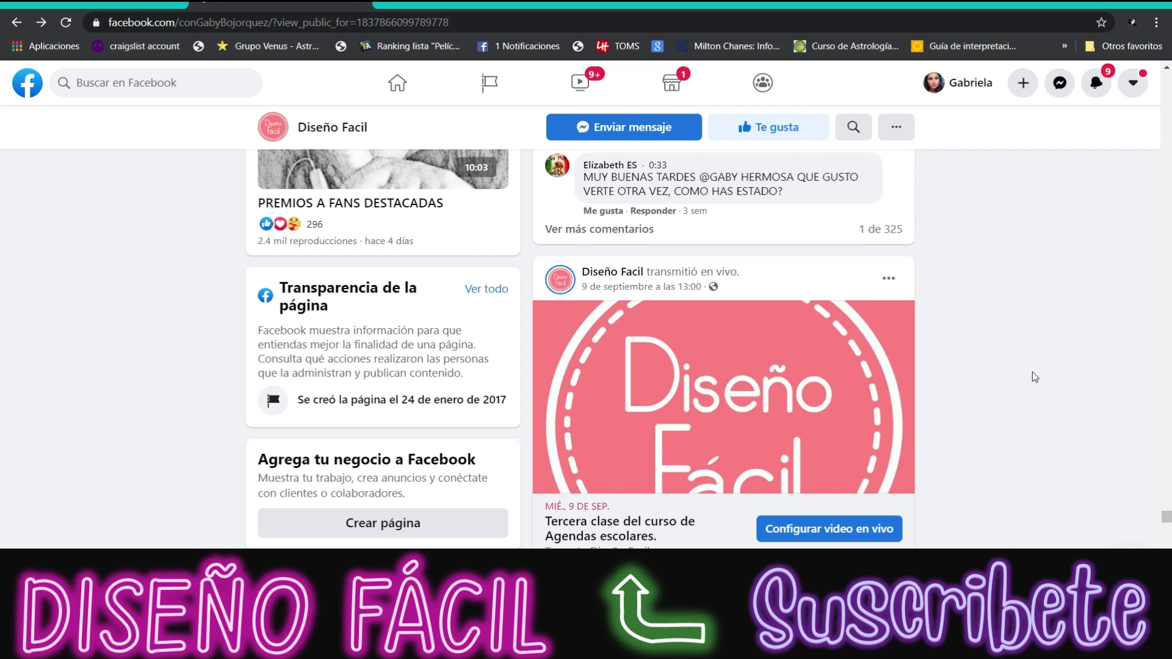
scroll(1032, 373, "down", 3)
scroll(1033, 373, "down", 5)
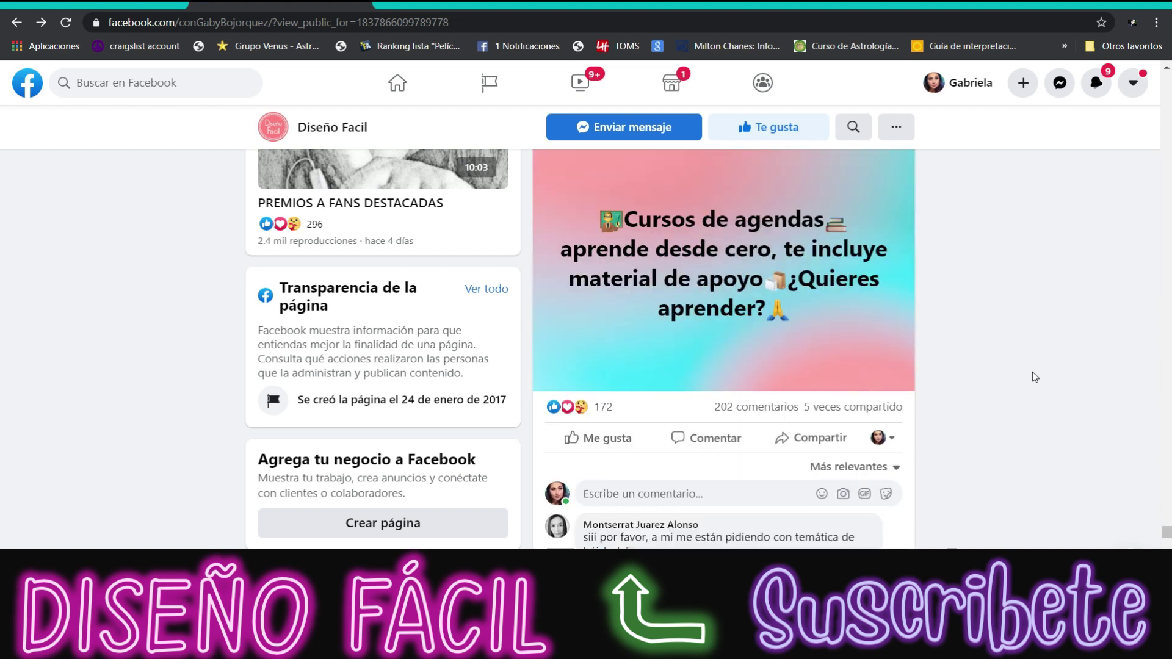
scroll(1033, 377, "down", 4)
scroll(1034, 377, "down", 2)
scroll(1034, 377, "down", 5)
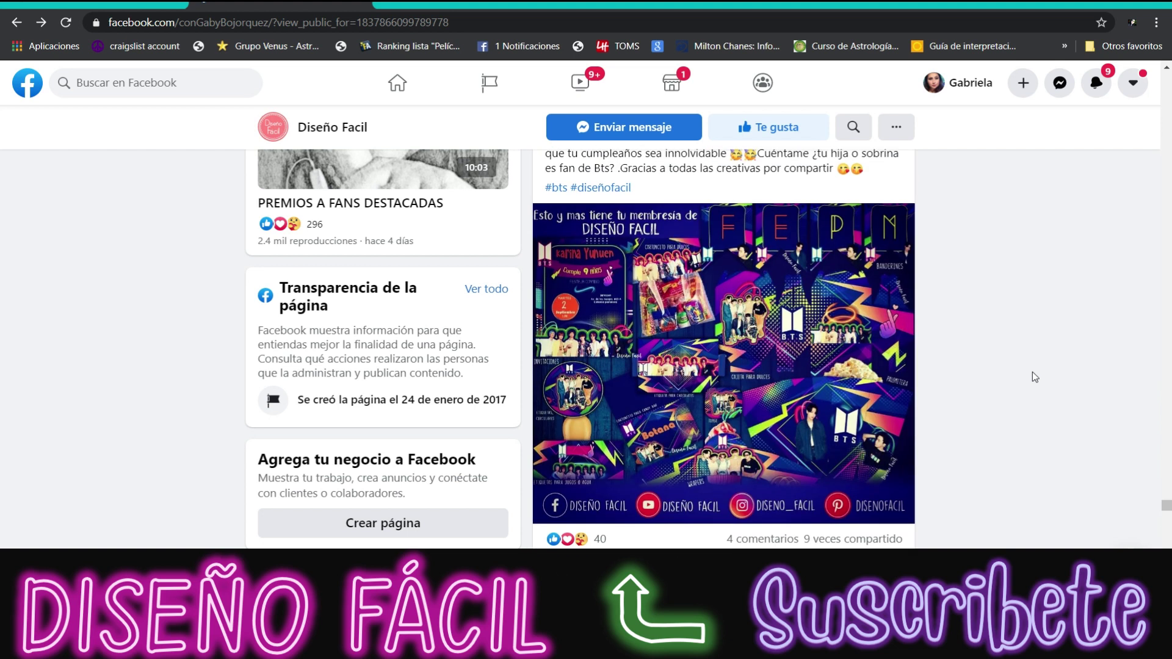
scroll(997, 373, "down", 3)
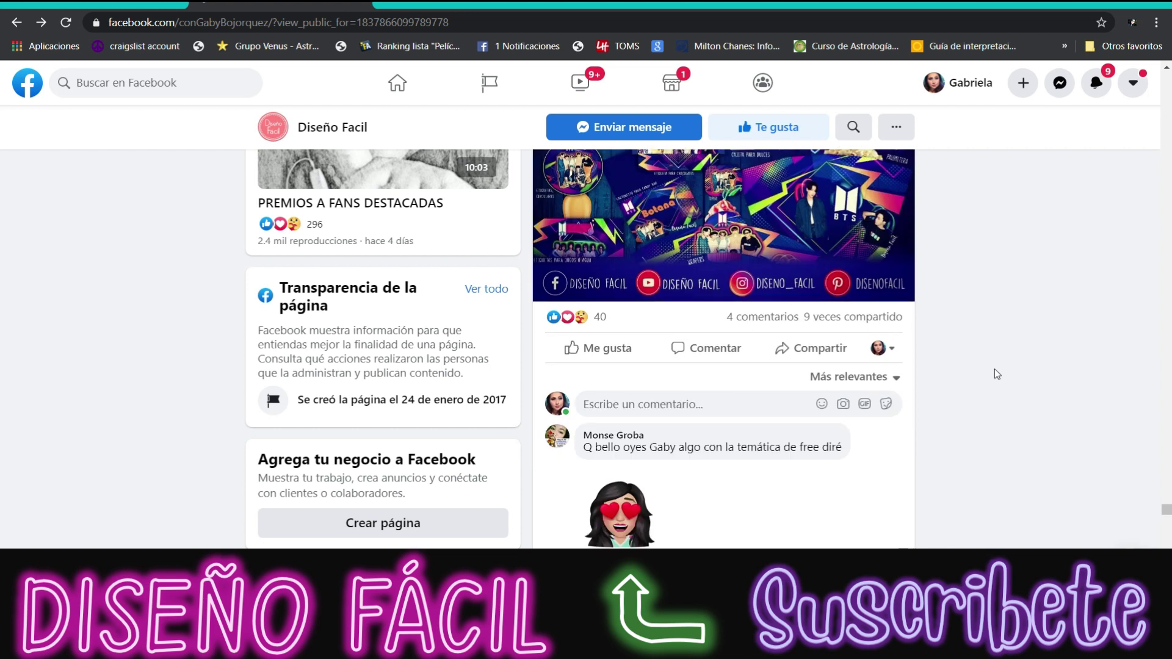
scroll(997, 373, "down", 3)
scroll(997, 374, "down", 4)
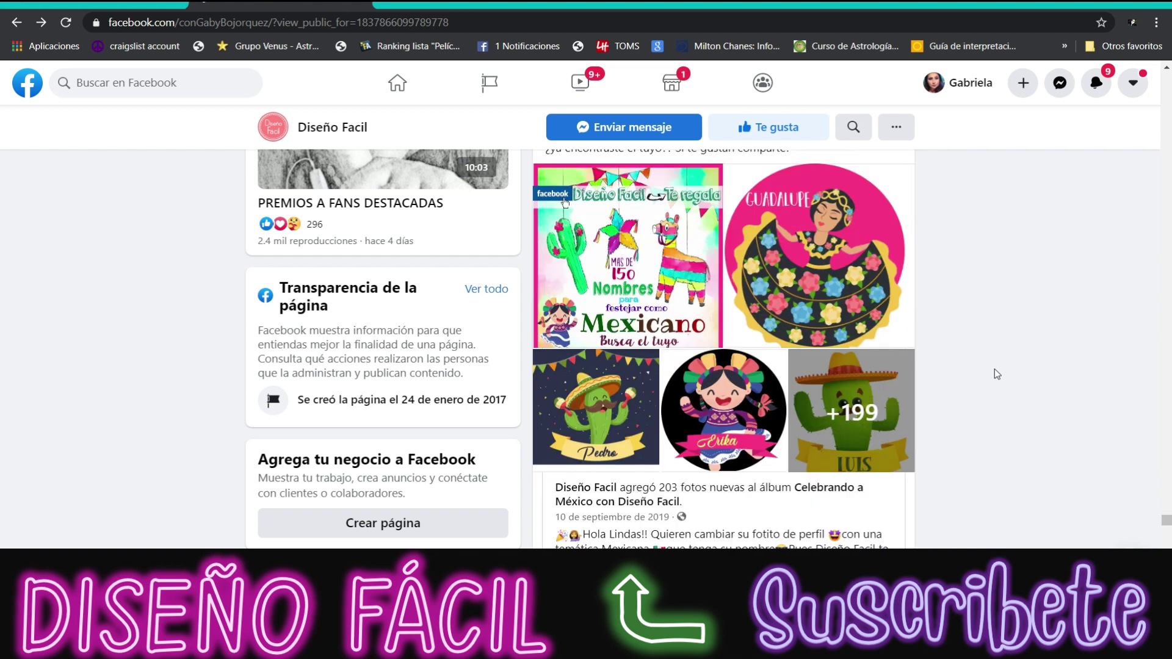
scroll(994, 369, "down", 5)
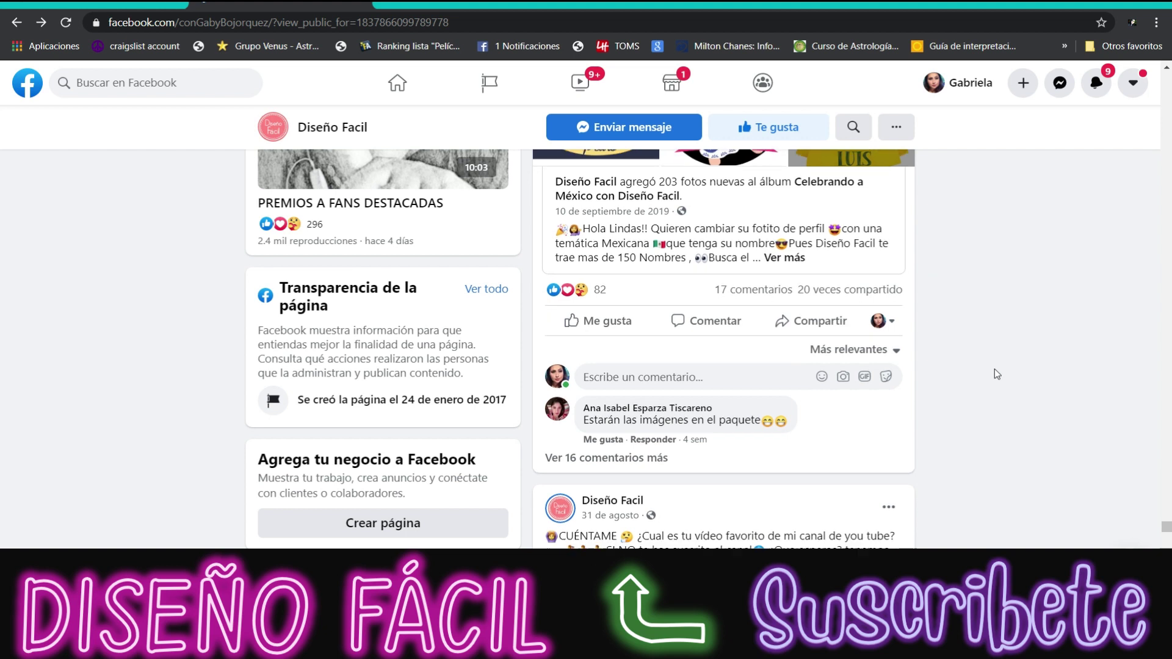
scroll(994, 369, "down", 4)
scroll(994, 369, "down", 5)
scroll(994, 368, "down", 5)
scroll(994, 368, "up", 5)
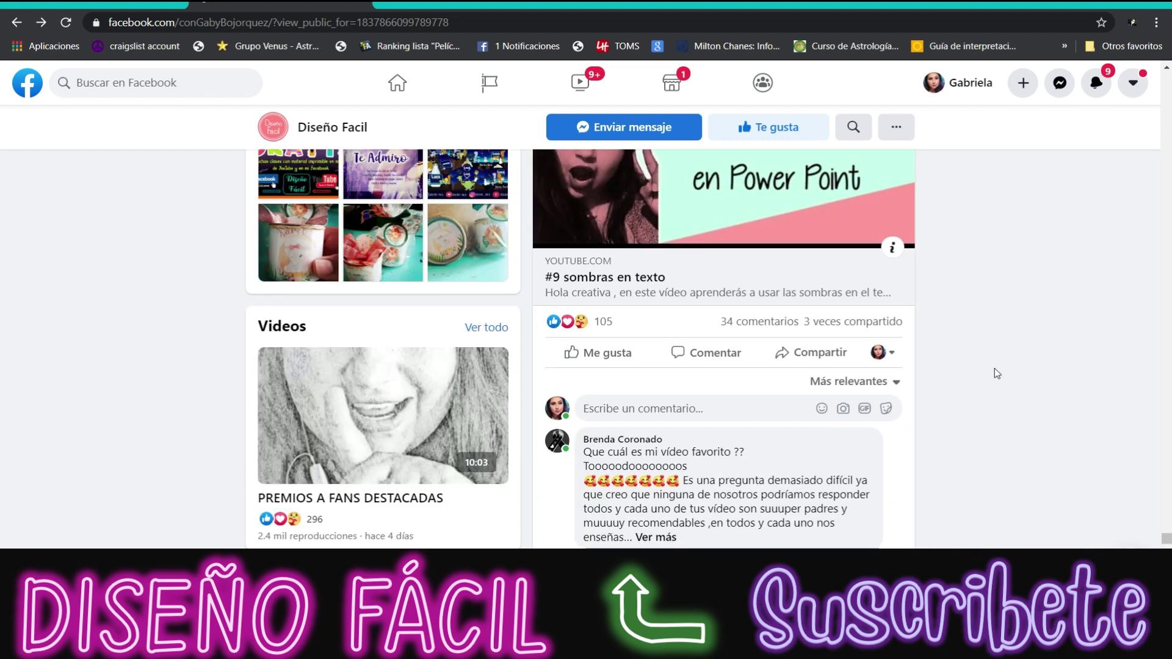
scroll(994, 368, "up", 5)
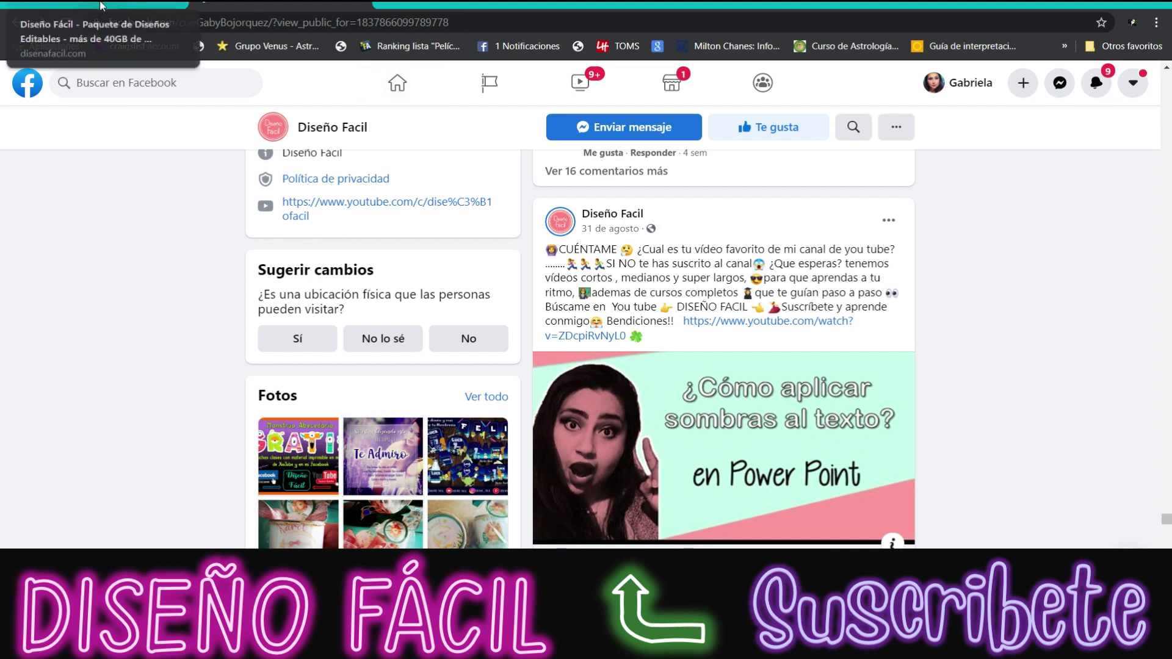
scroll(750, 273, "down", 4)
scroll(750, 273, "down", 5)
scroll(749, 273, "up", 3)
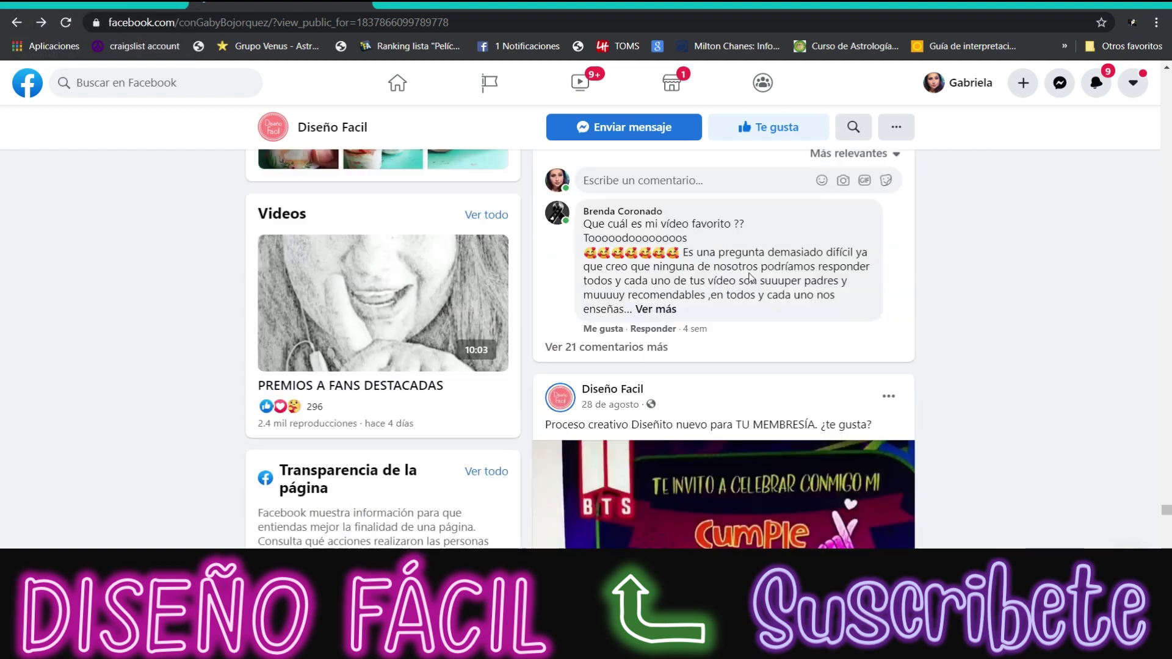
scroll(750, 273, "up", 1)
- View the ribbon-wrapped cups photo full size, then continue down the feed
left_click(391, 213)
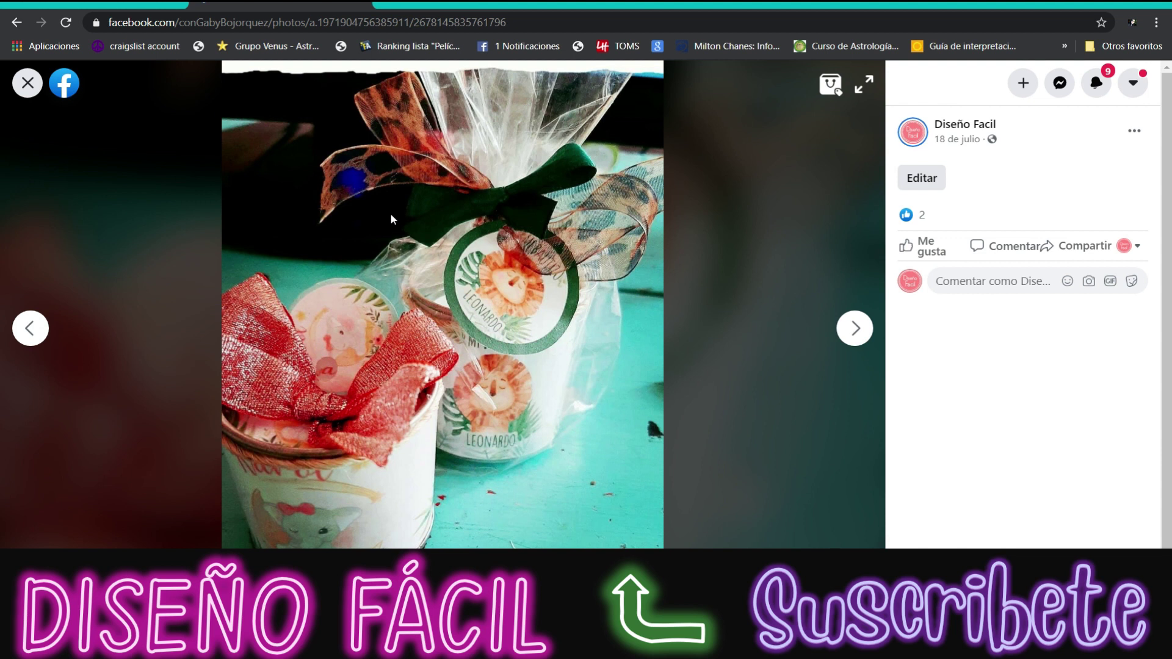
left_click(26, 83)
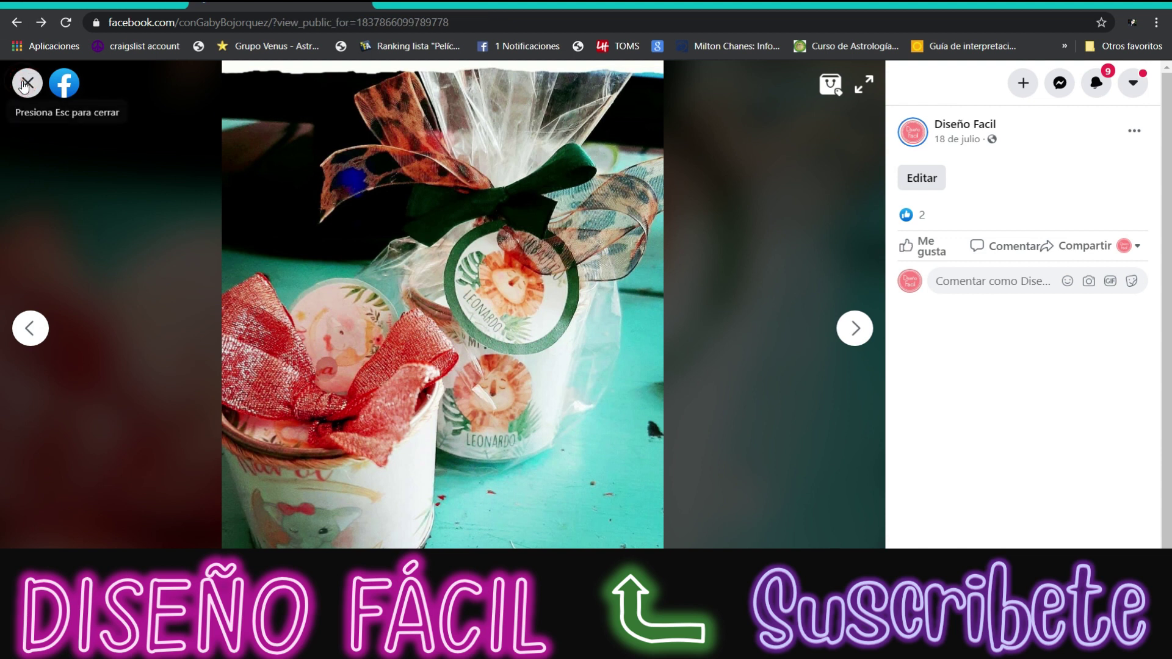
scroll(334, 364, "down", 4)
scroll(334, 364, "down", 5)
scroll(334, 363, "down", 5)
scroll(335, 364, "down", 5)
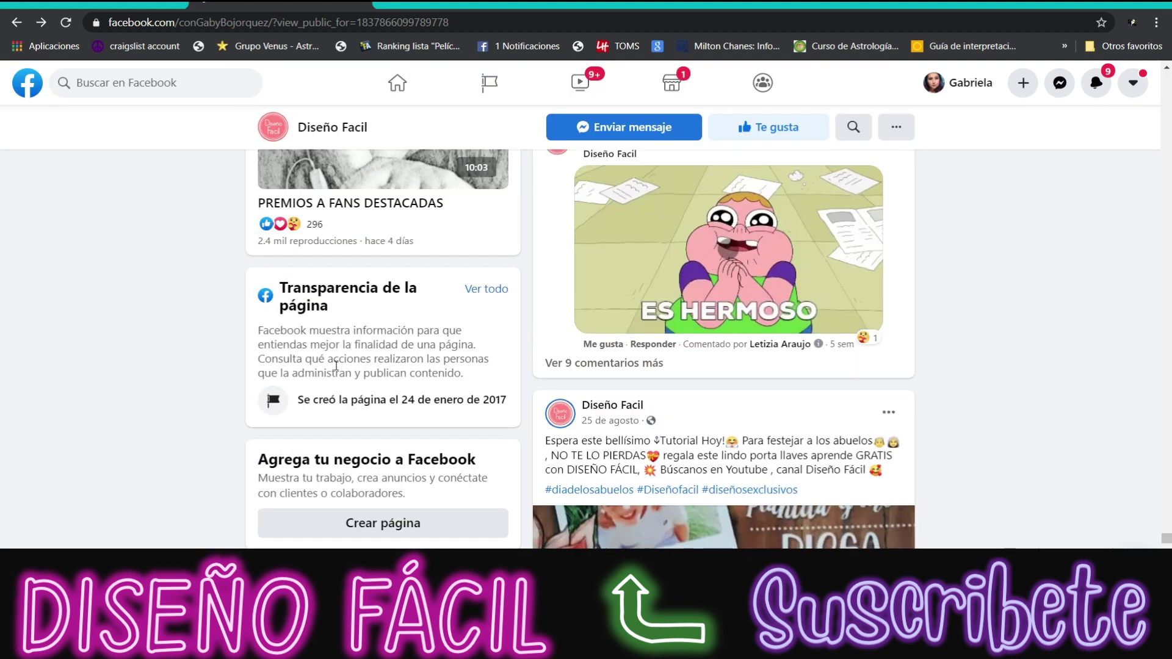
scroll(336, 364, "down", 4)
scroll(336, 365, "down", 5)
scroll(337, 364, "down", 5)
scroll(338, 362, "down", 5)
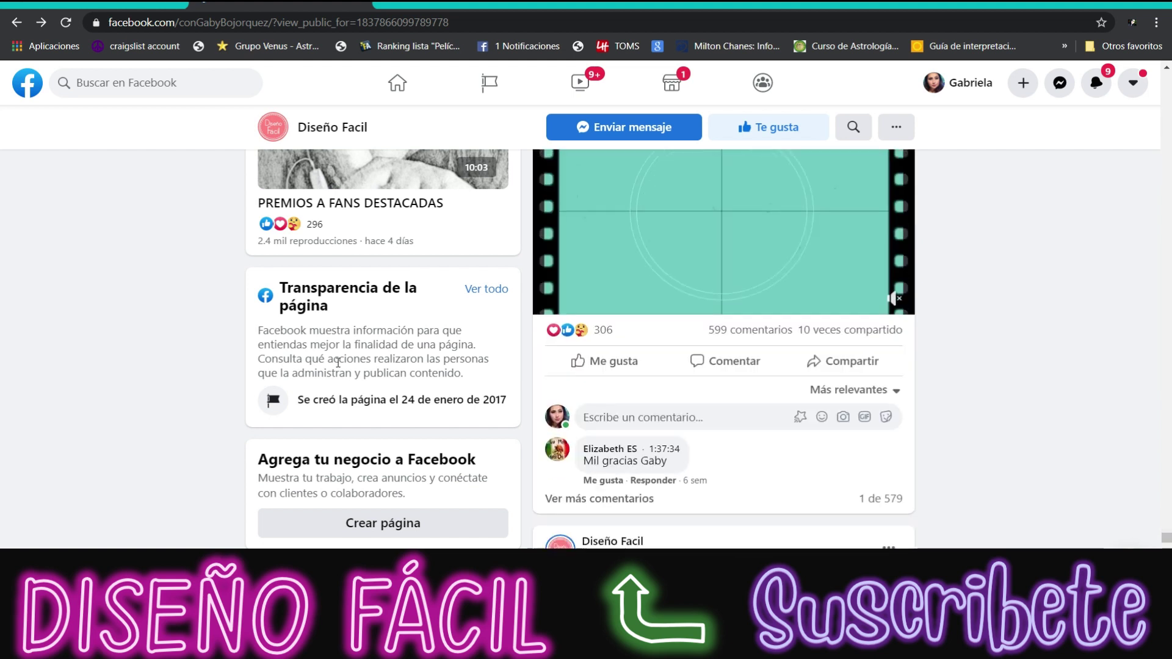
scroll(337, 362, "down", 4)
scroll(421, 362, "down", 5)
scroll(459, 361, "down", 4)
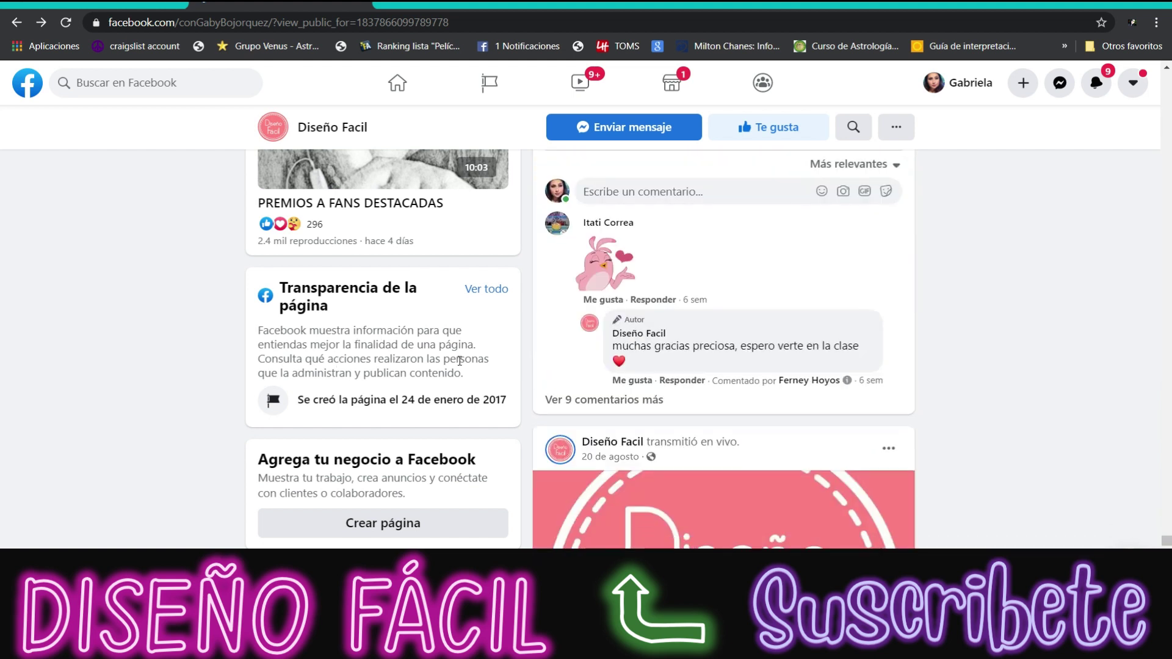
scroll(611, 379, "down", 5)
scroll(784, 393, "down", 1)
scroll(784, 394, "down", 4)
scroll(784, 393, "down", 3)
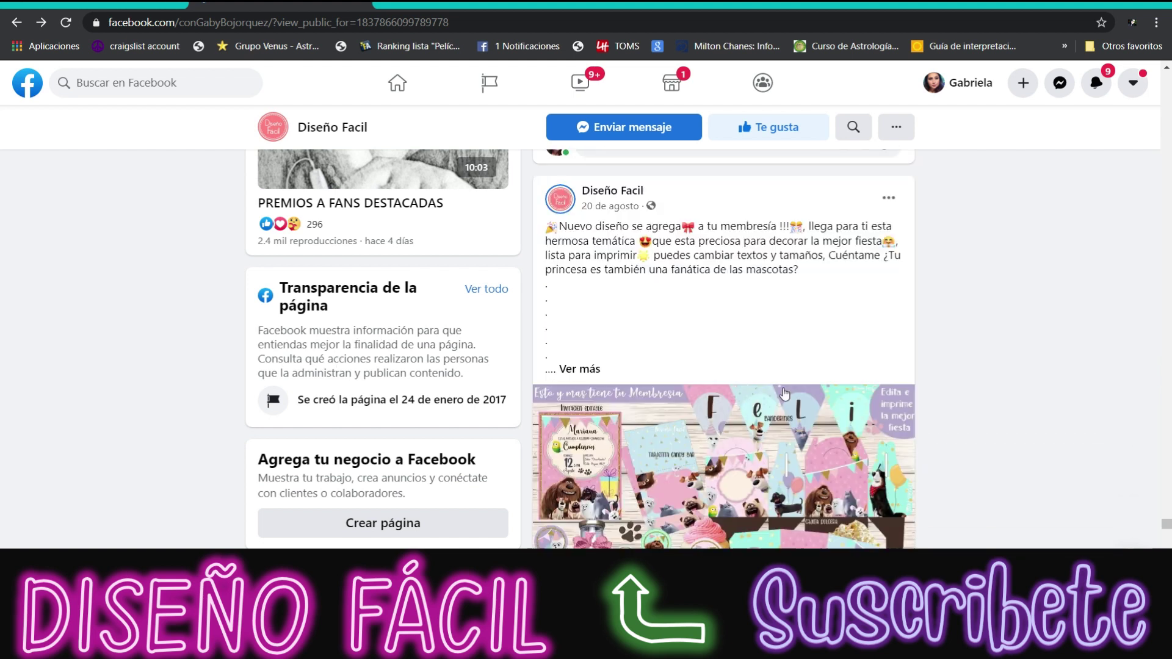
scroll(784, 394, "down", 2)
- View the pet-party membership design, then scroll past the metallic-lettering tutorial to the 14 August Mulan post
left_click(729, 373)
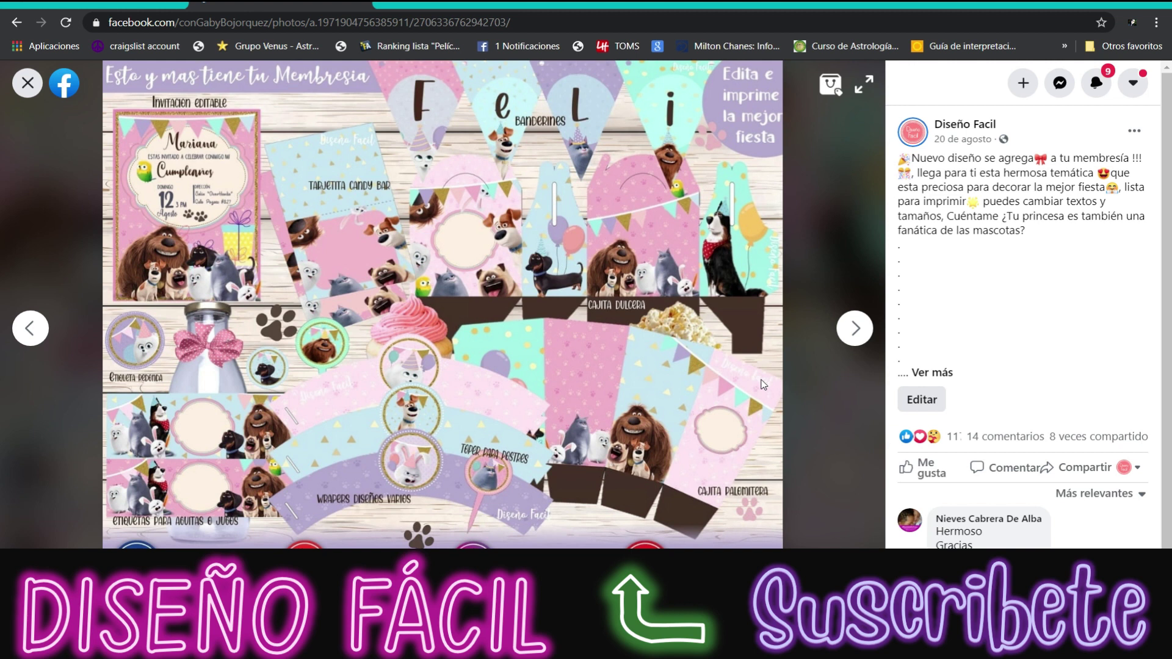
left_click(27, 83)
scroll(913, 367, "down", 5)
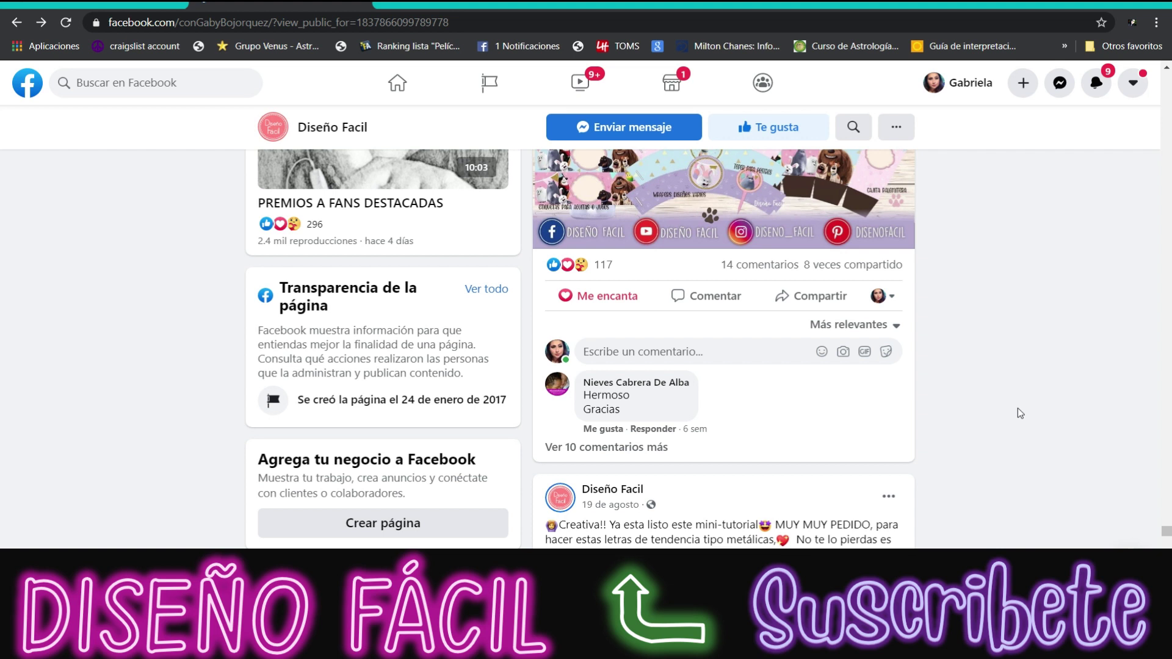
scroll(1017, 407, "down", 4)
scroll(1016, 405, "down", 5)
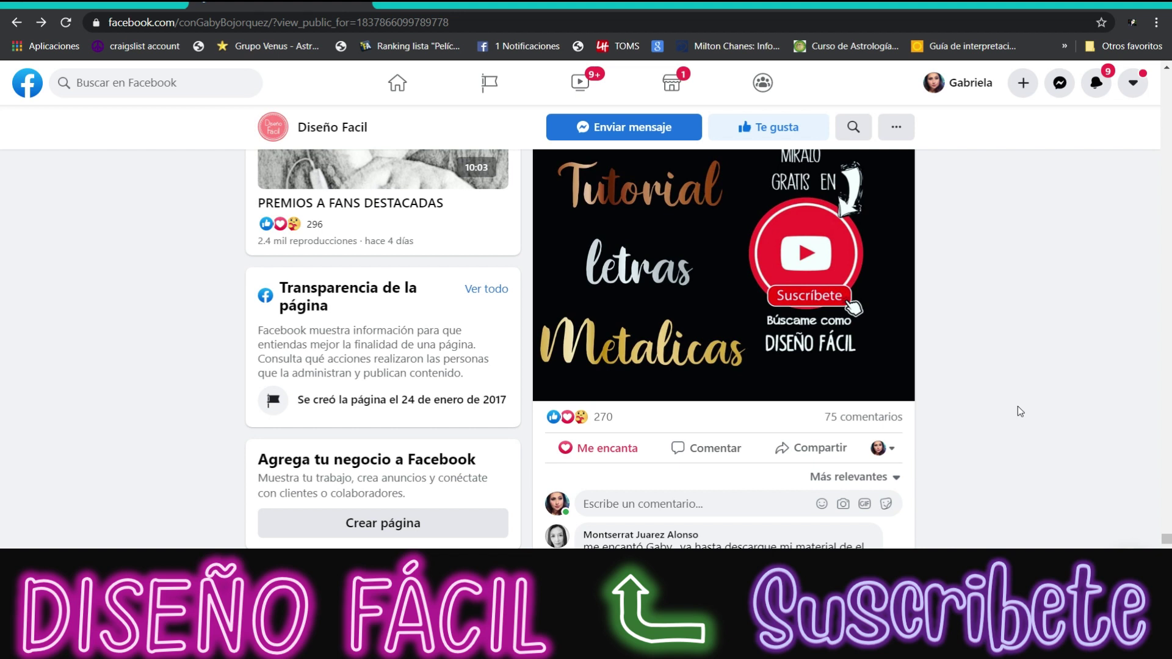
scroll(1025, 390, "down", 8)
scroll(1025, 391, "up", 10)
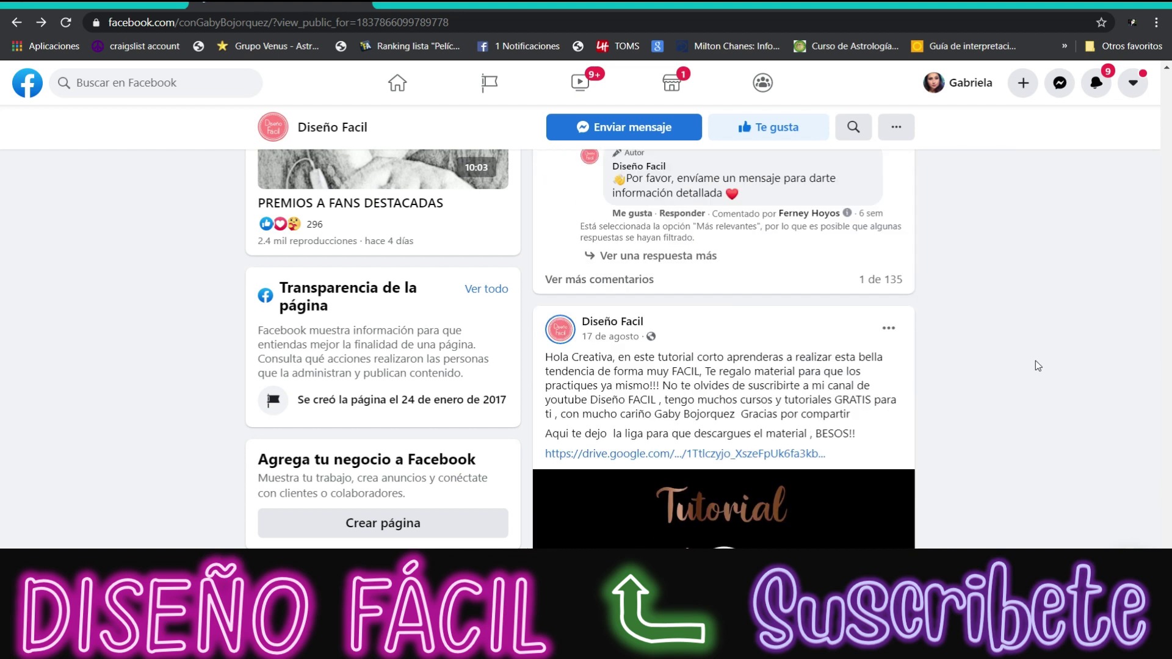
scroll(1035, 360, "down", 3)
scroll(1034, 360, "down", 5)
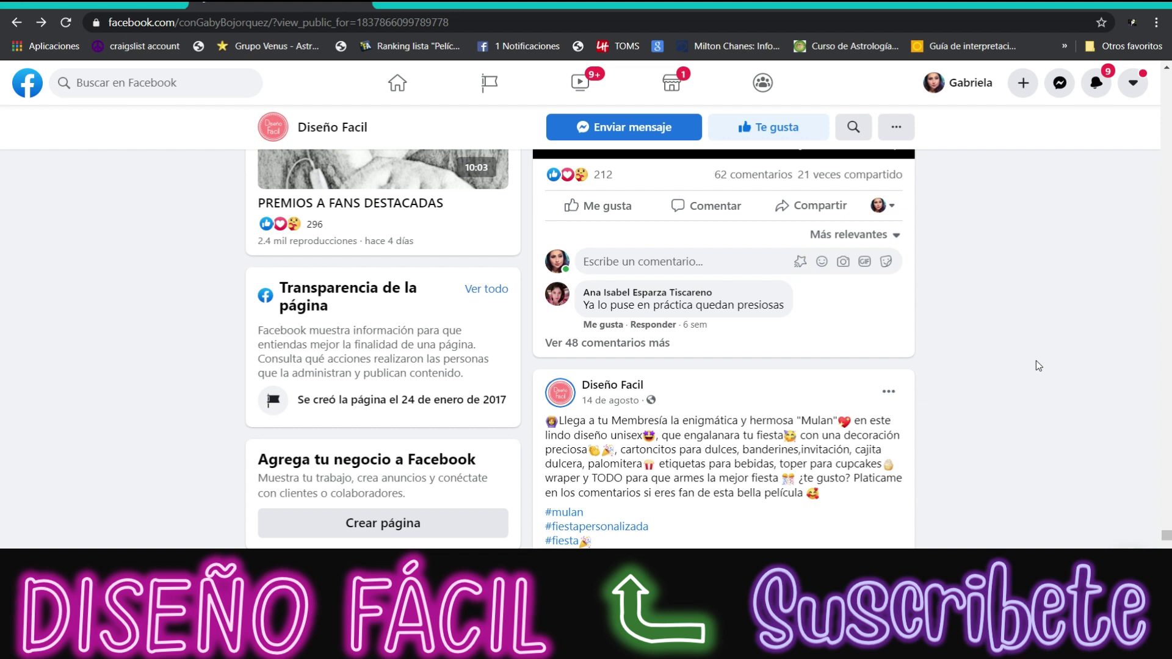
scroll(1038, 363, "down", 4)
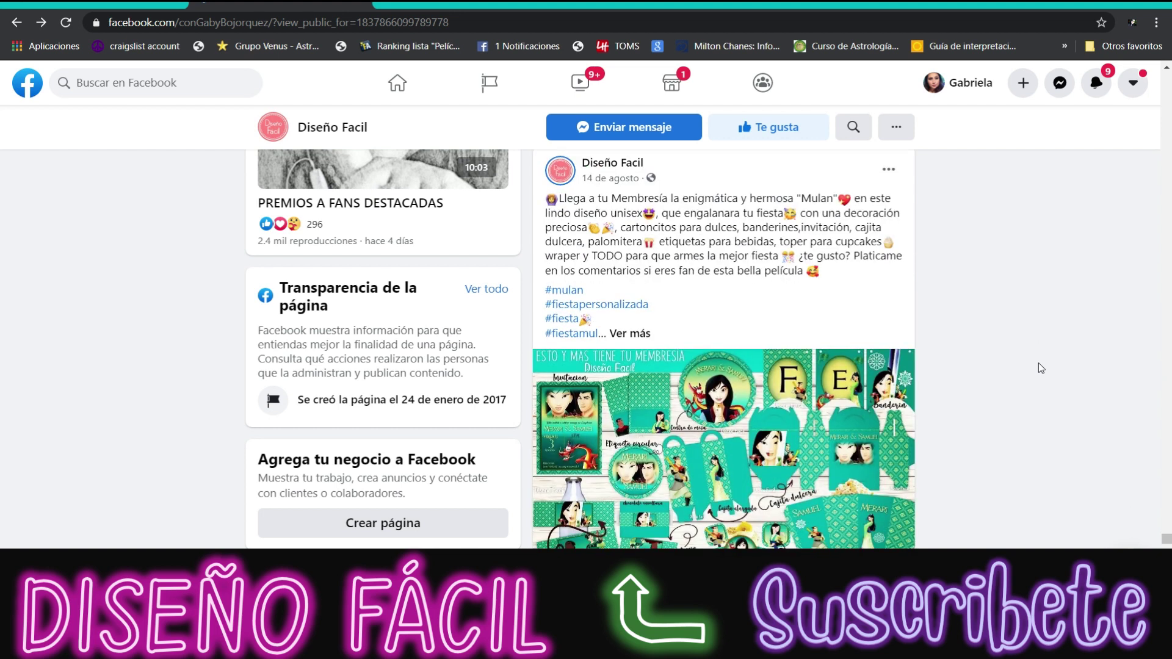
scroll(1038, 362, "down", 1)
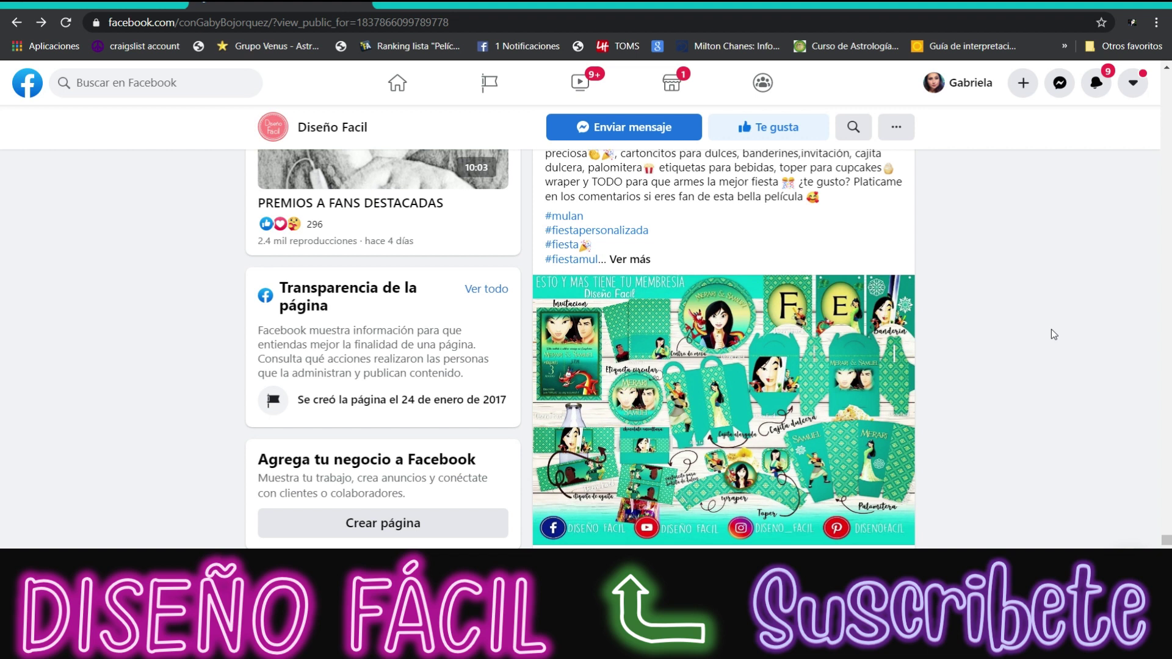
- View the Mulan party design full size, then switch to the disenafacil.com home page tab
left_click(620, 310)
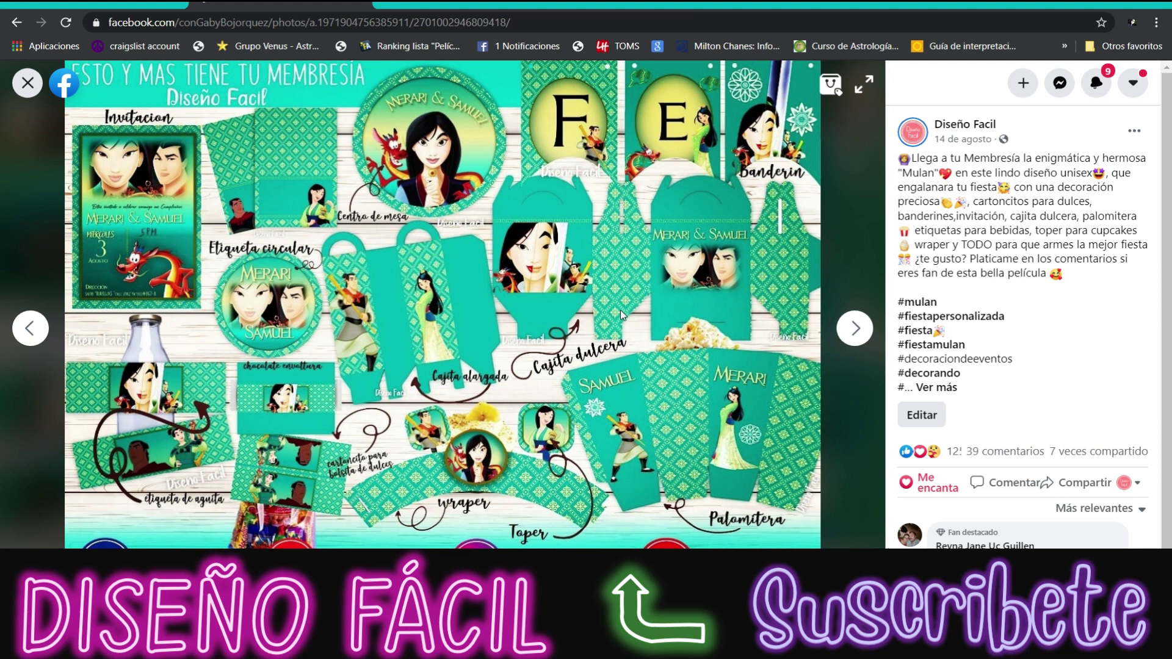
left_click(27, 82)
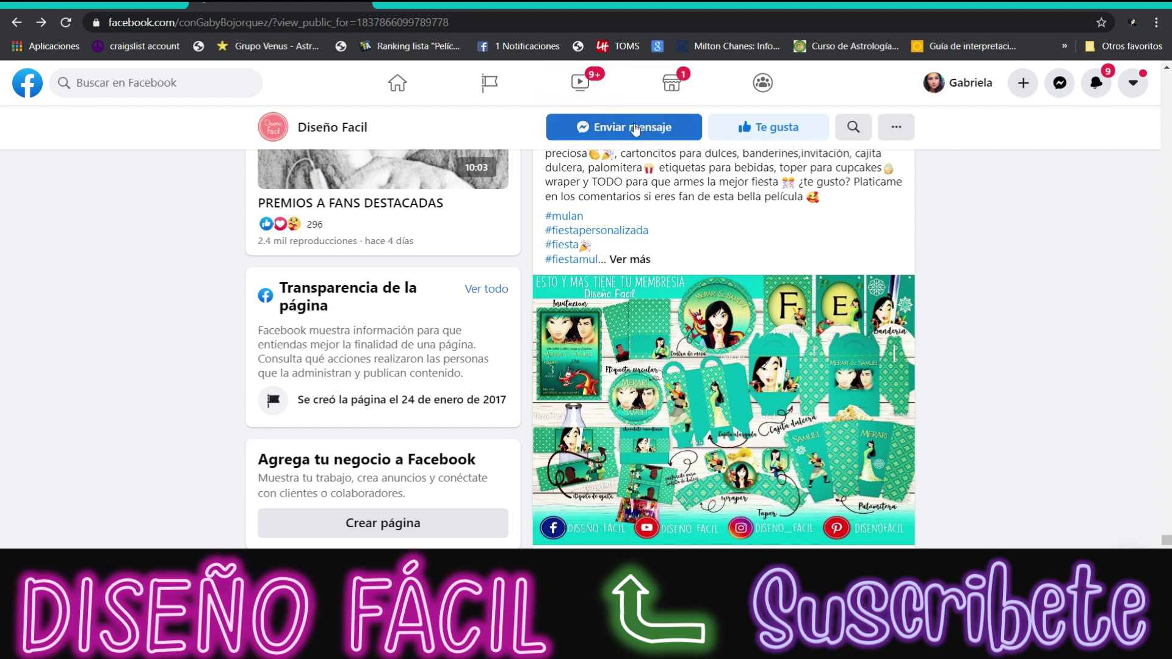
scroll(1023, 340, "down", 2)
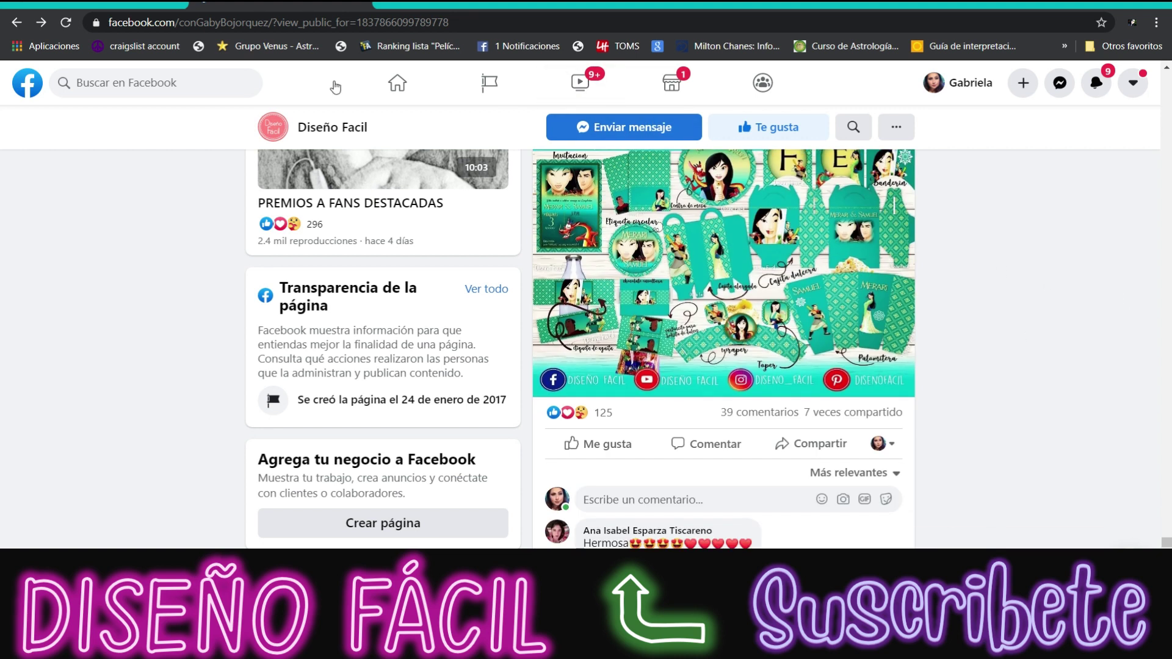
left_click(124, 2)
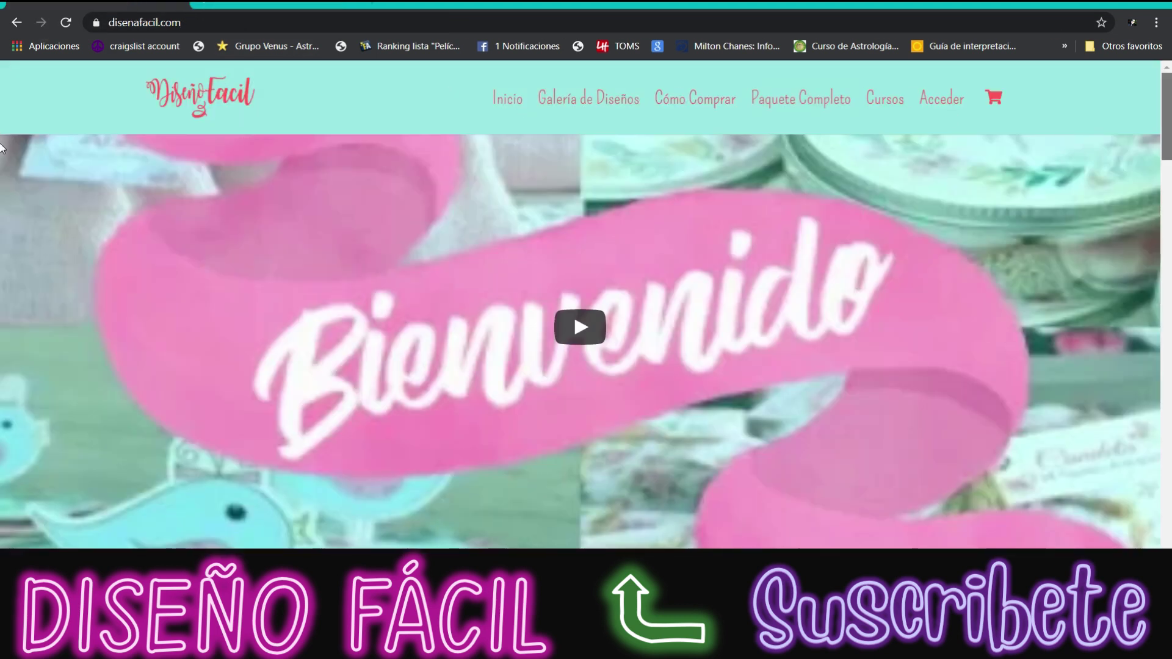
- Open the disenafacil.com design gallery and scroll down to the kits carousel
left_click_drag(1166, 92, 1163, 228)
scroll(1163, 228, "up", 4)
left_click(573, 91)
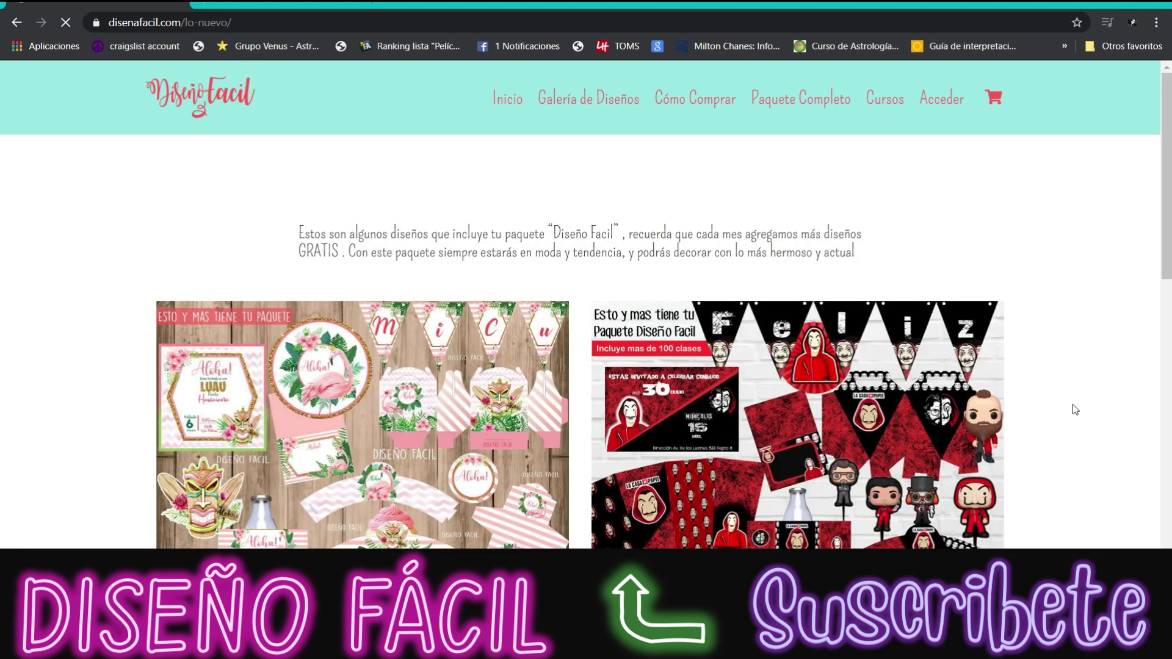
scroll(1074, 409, "down", 5)
- Page through the first party design kits up to the cowboy party design
left_click(1017, 303)
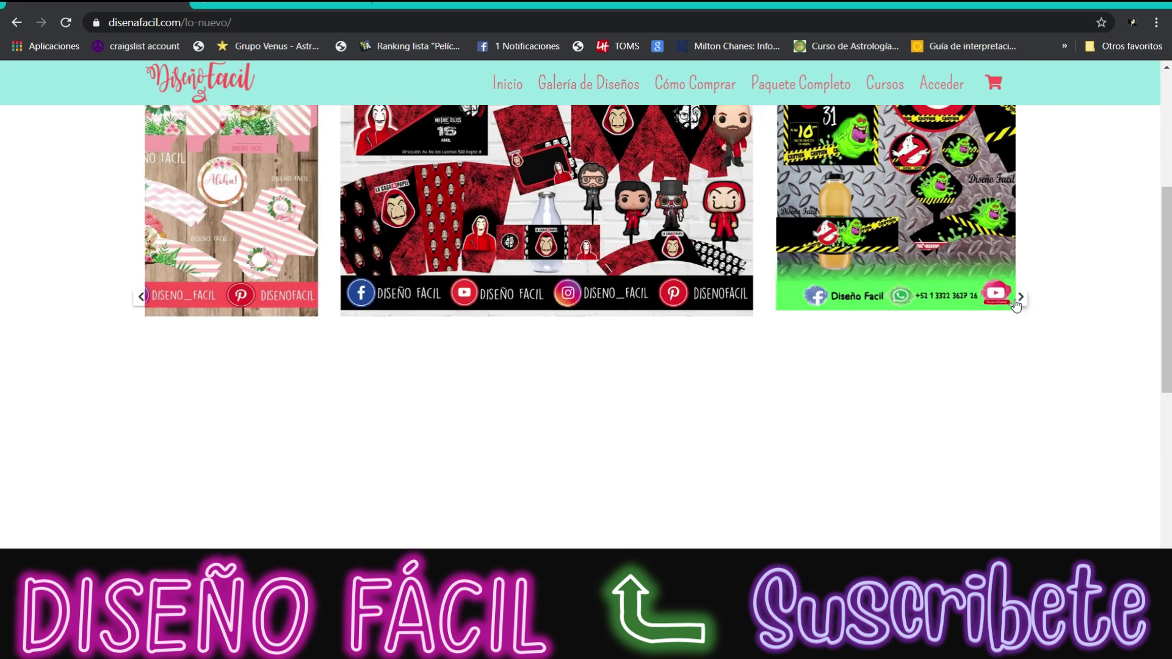
left_click(1016, 303)
left_click(1016, 303)
scroll(1061, 324, "up", 2)
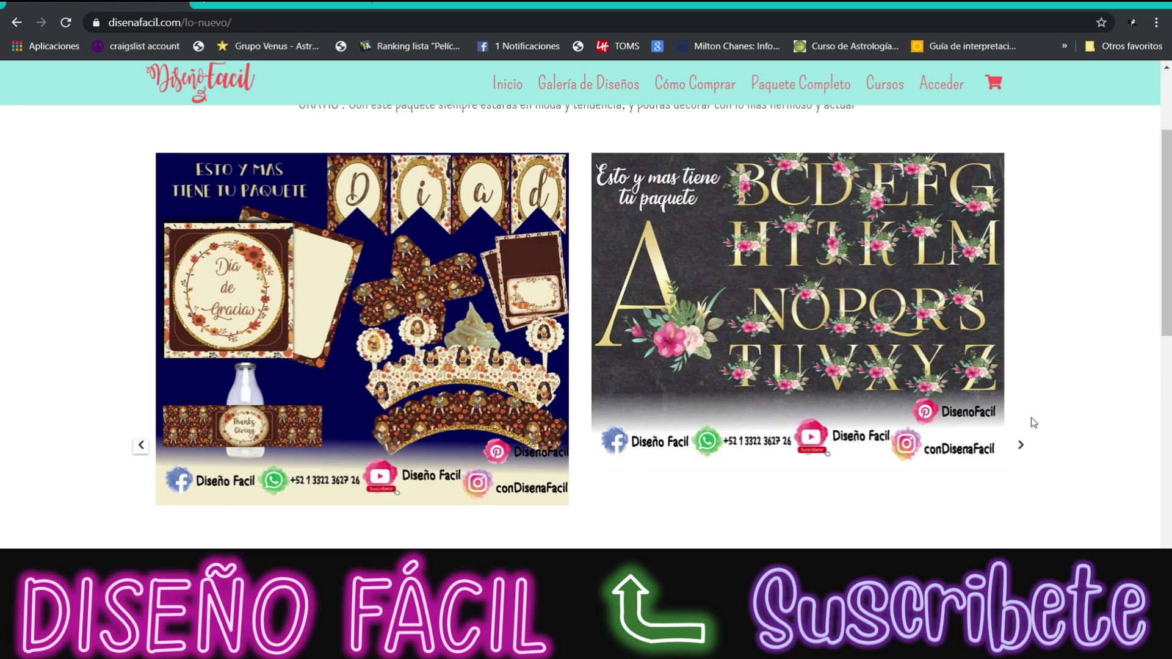
left_click(1025, 450)
left_click(1025, 449)
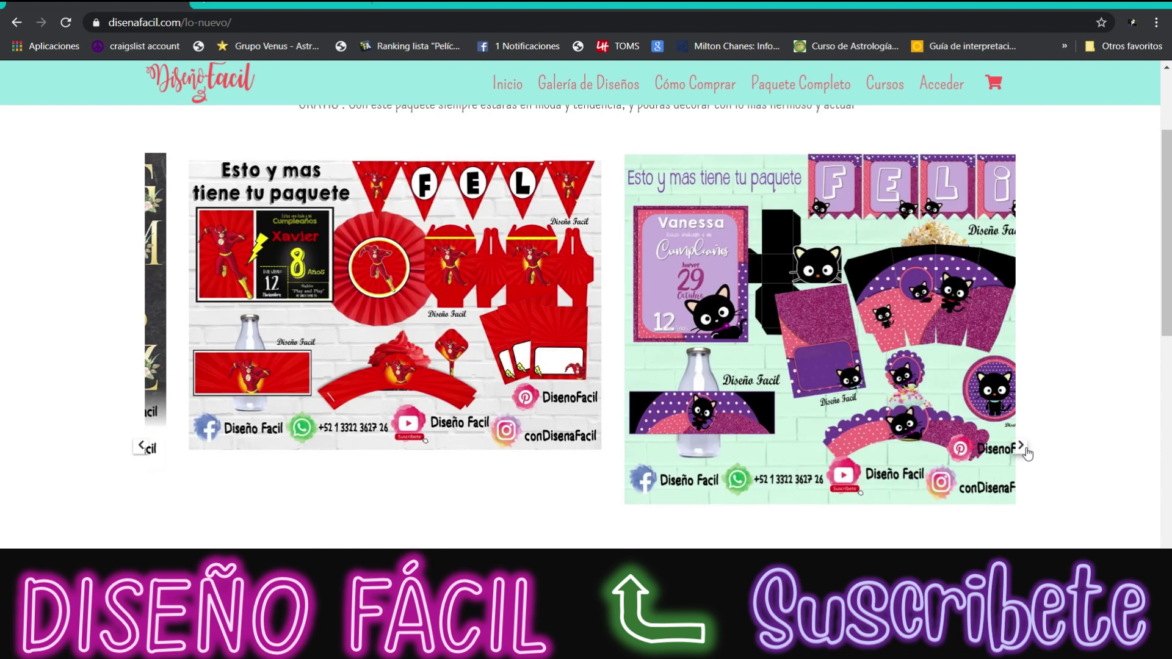
left_click(1025, 449)
left_click(1026, 451)
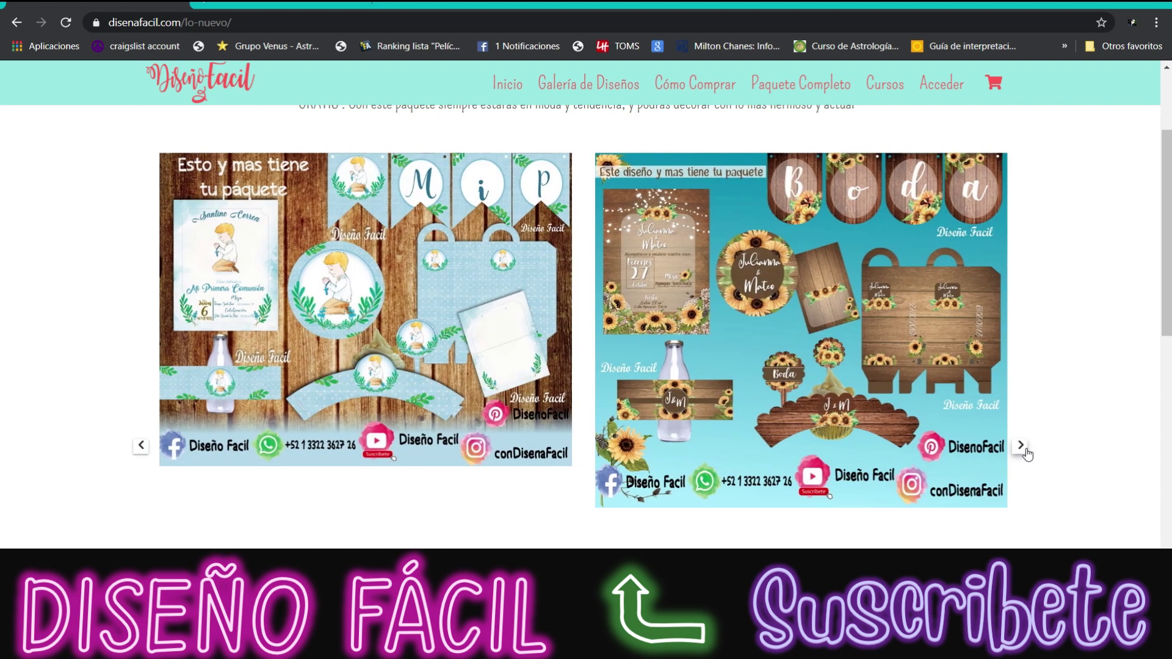
left_click(1026, 450)
left_click(1020, 445)
left_click(1020, 446)
left_click(1020, 445)
left_click(1025, 451)
left_click(1026, 451)
left_click(1026, 451)
left_click(1020, 445)
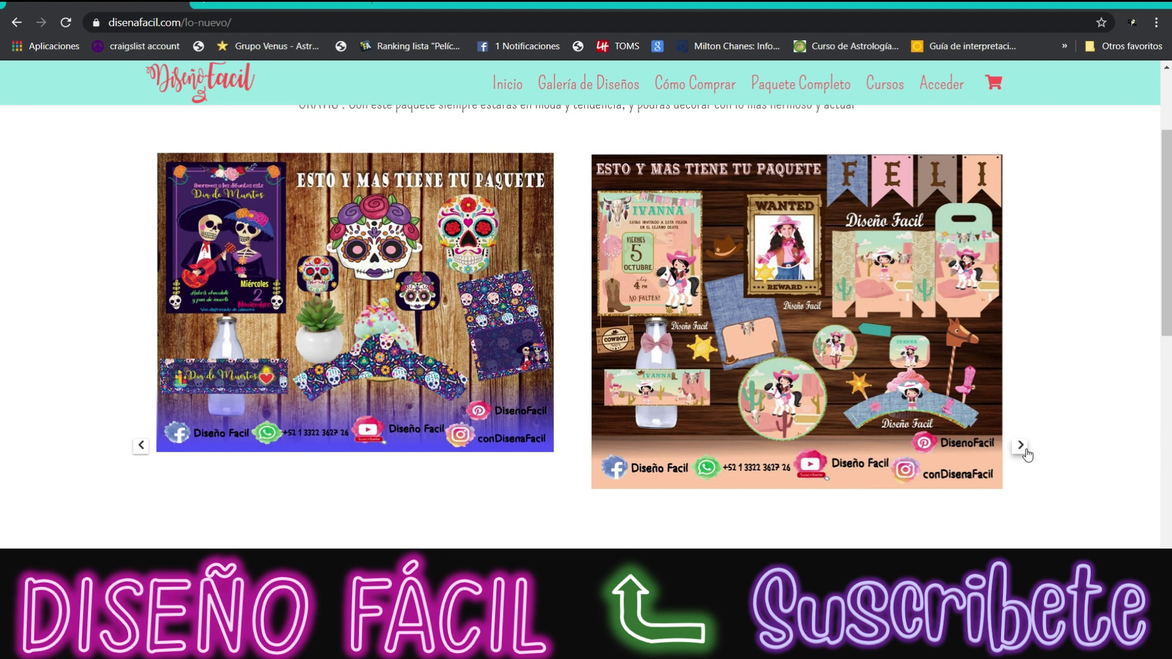
- Advance past the lavender baby shower, numbers, Pusheen, nautical and Peppa Pig kits to the llama kit
left_click(1026, 451)
left_click(1025, 451)
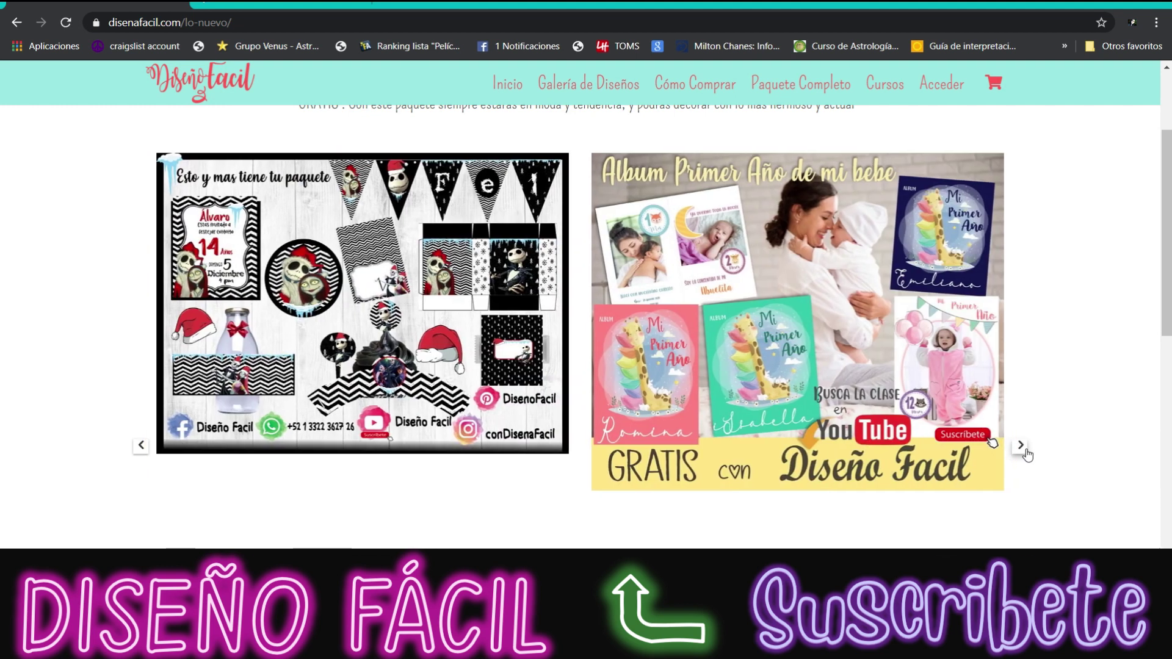
left_click(1026, 451)
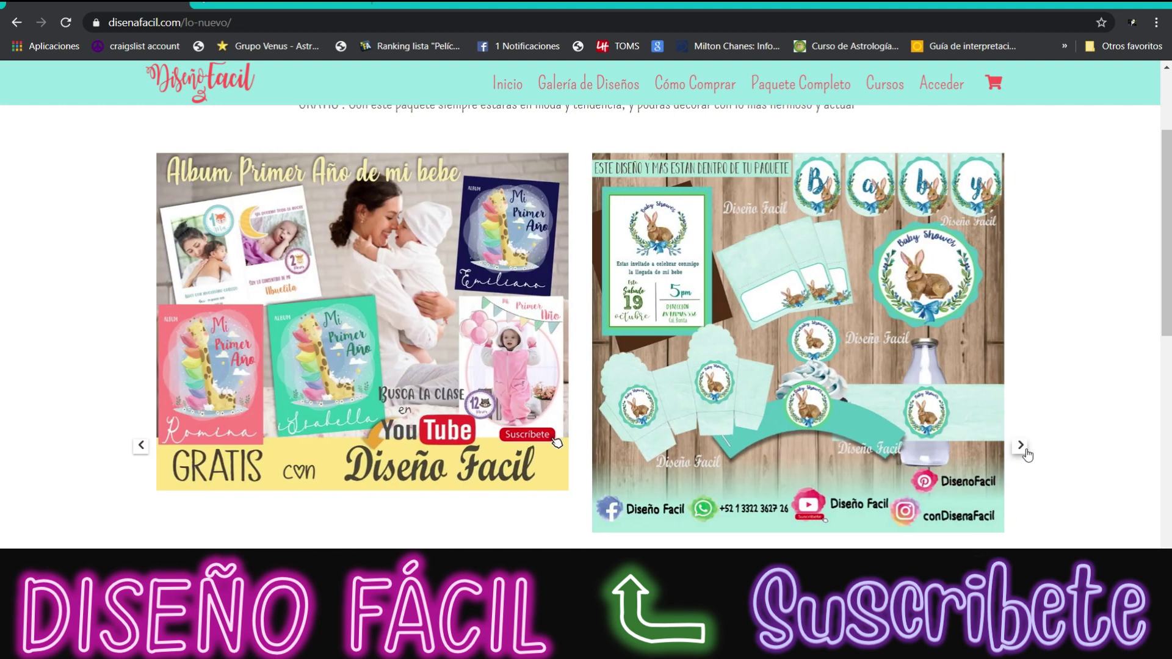
left_click(1026, 451)
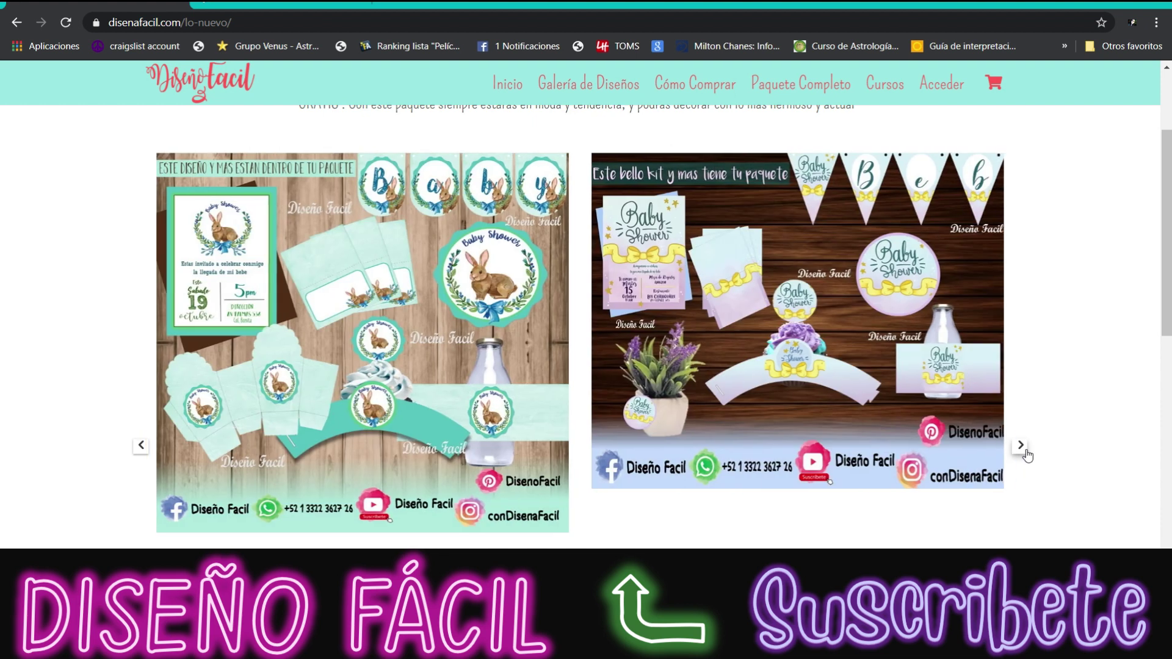
left_click(1025, 450)
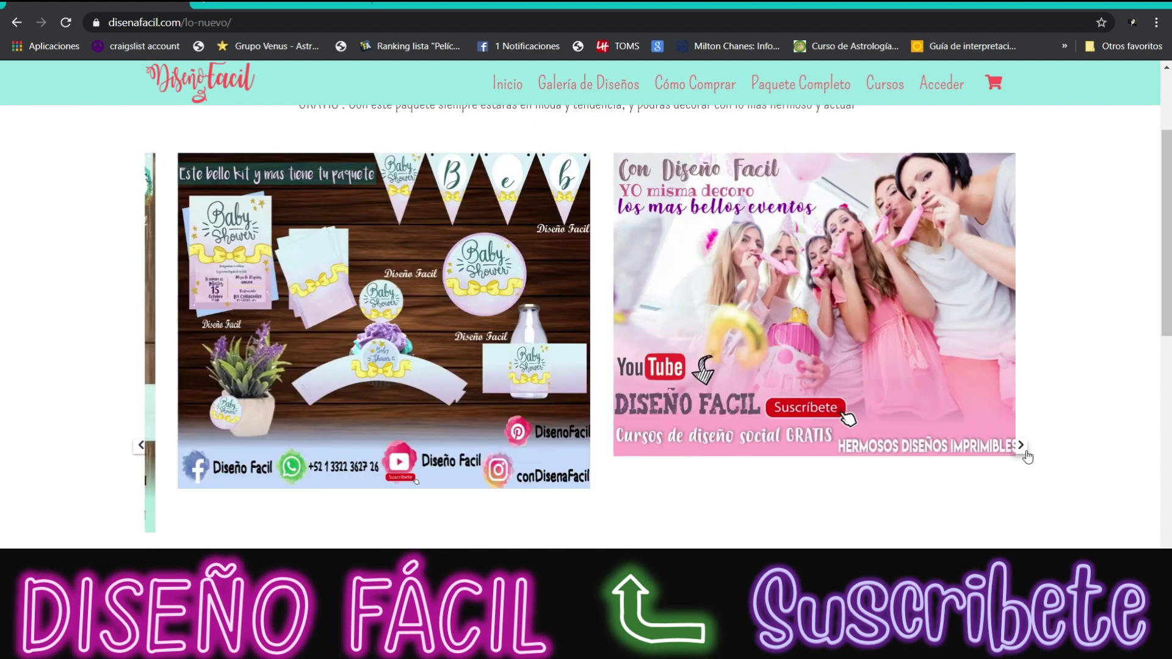
left_click(1025, 452)
left_click(1026, 451)
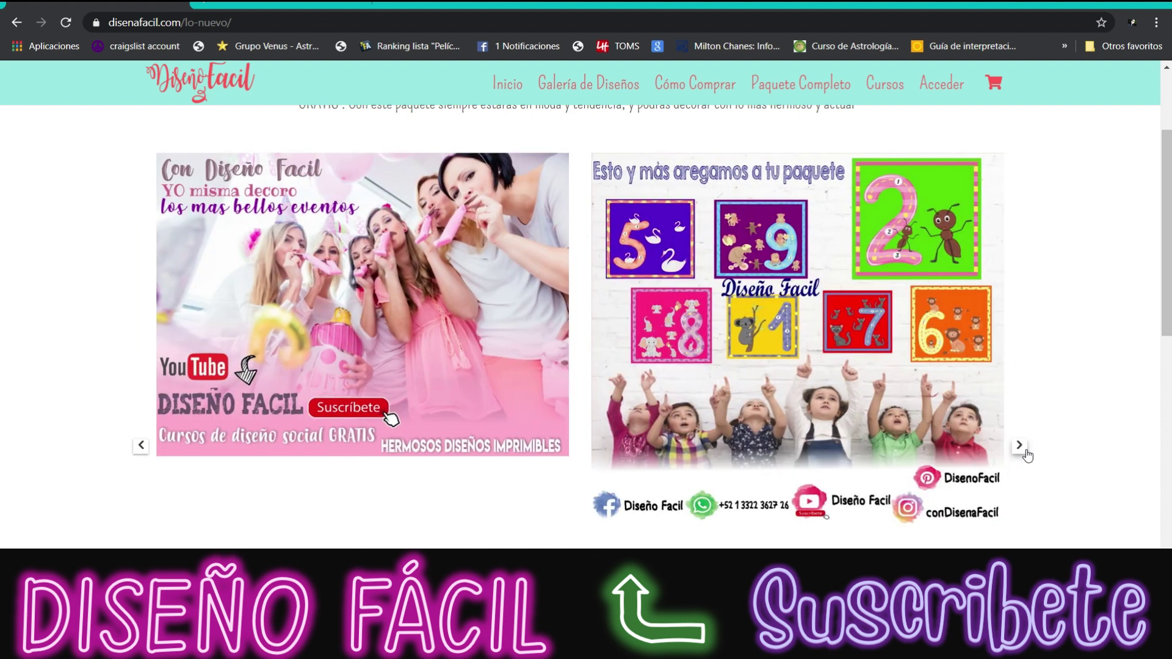
left_click(1026, 452)
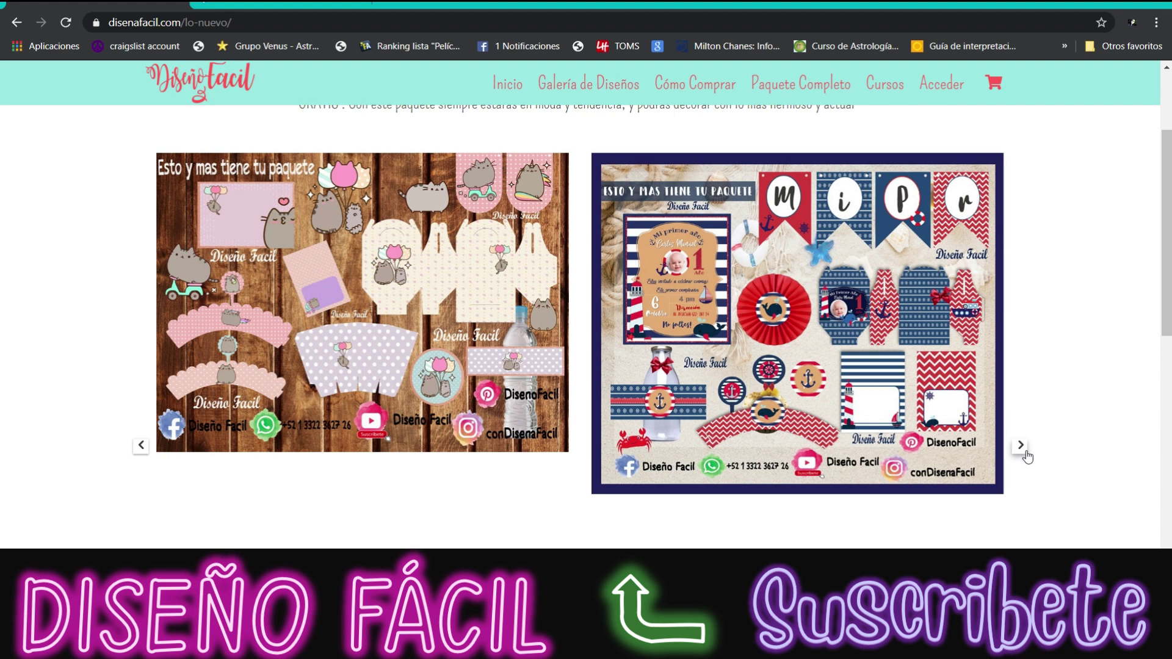
left_click(1025, 452)
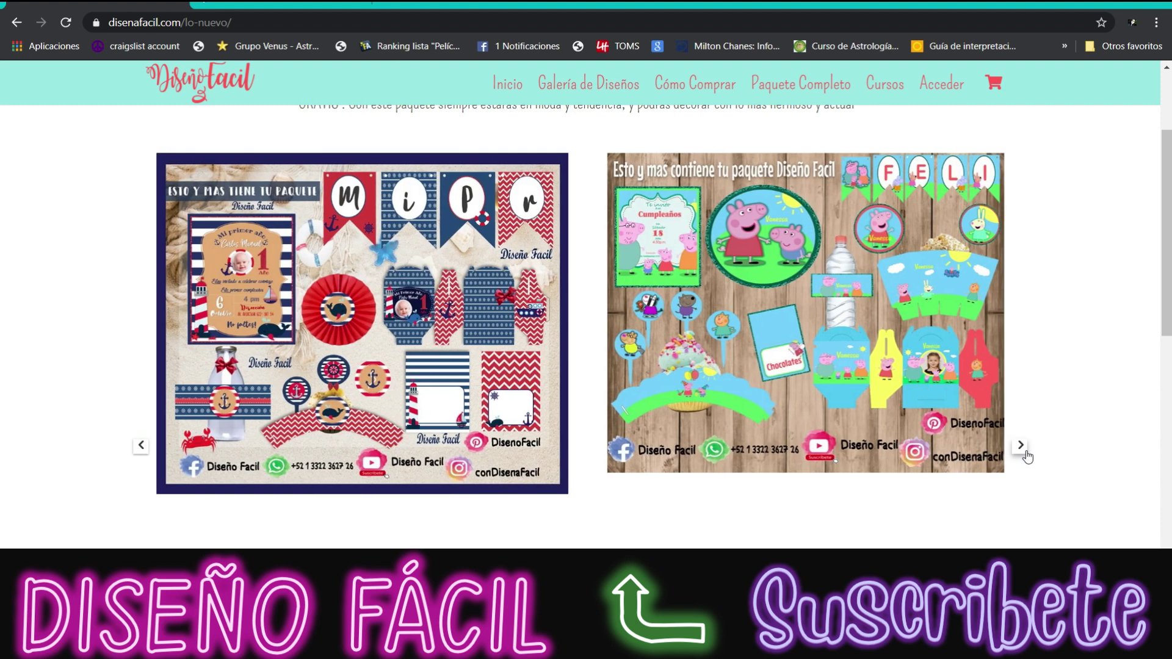
left_click(1027, 456)
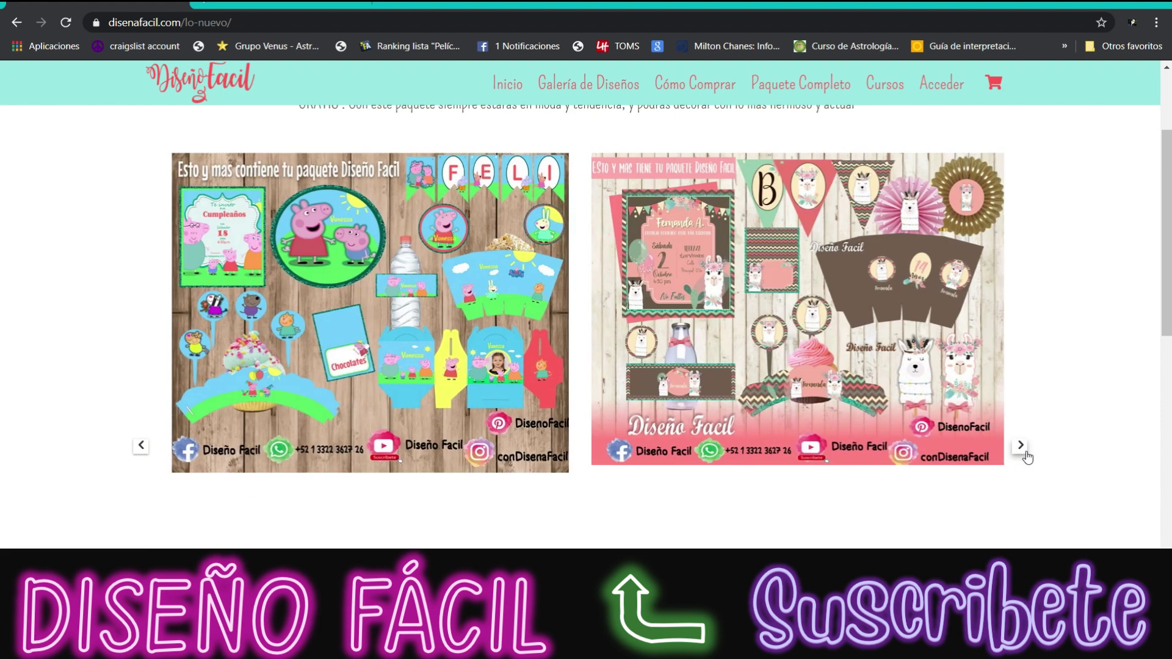
- Continue through the flamingo, baby, blue 50 and Sesame Street kits to gold 50, then return to Facebook
left_click(1020, 444)
left_click(1020, 445)
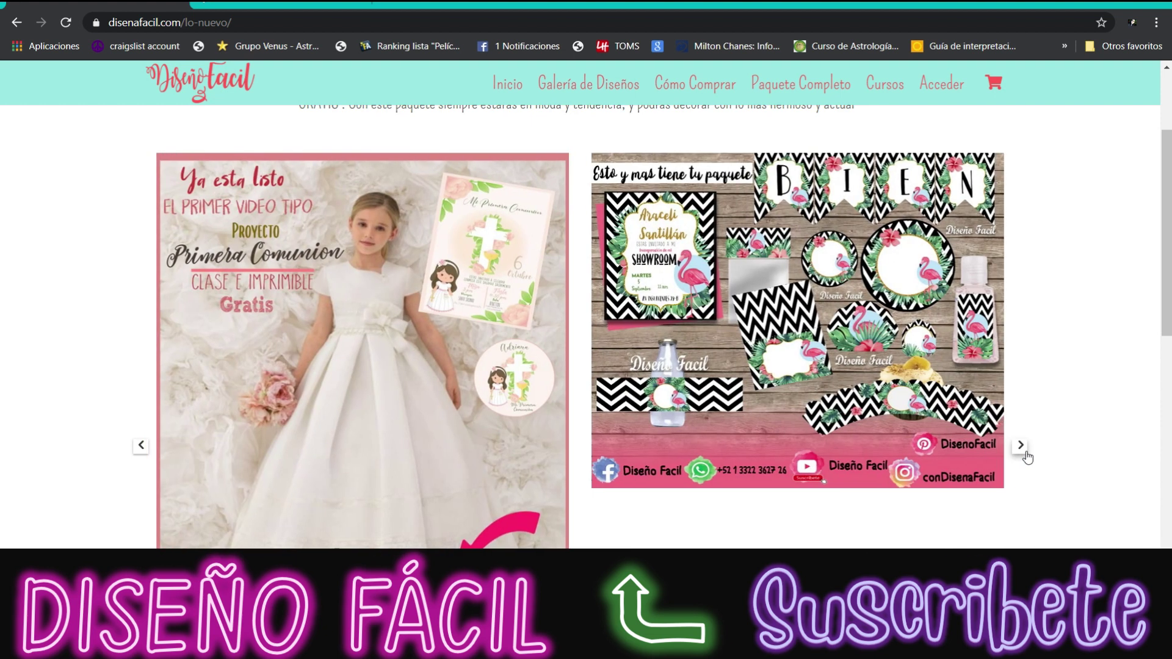
left_click(1025, 453)
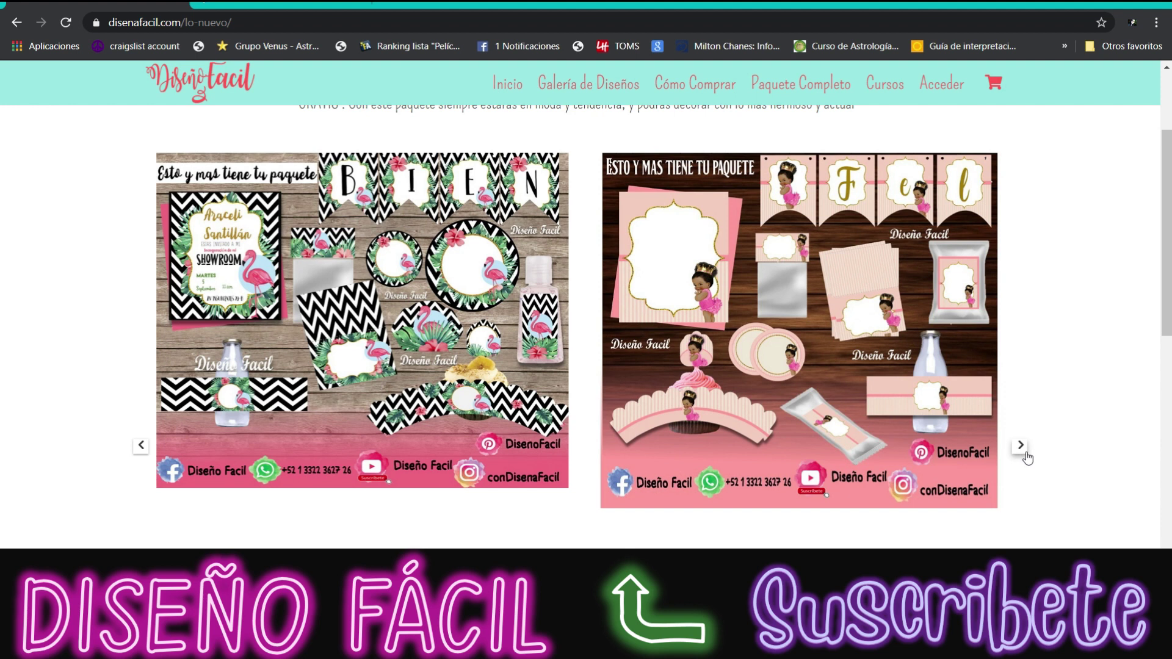
left_click(1022, 452)
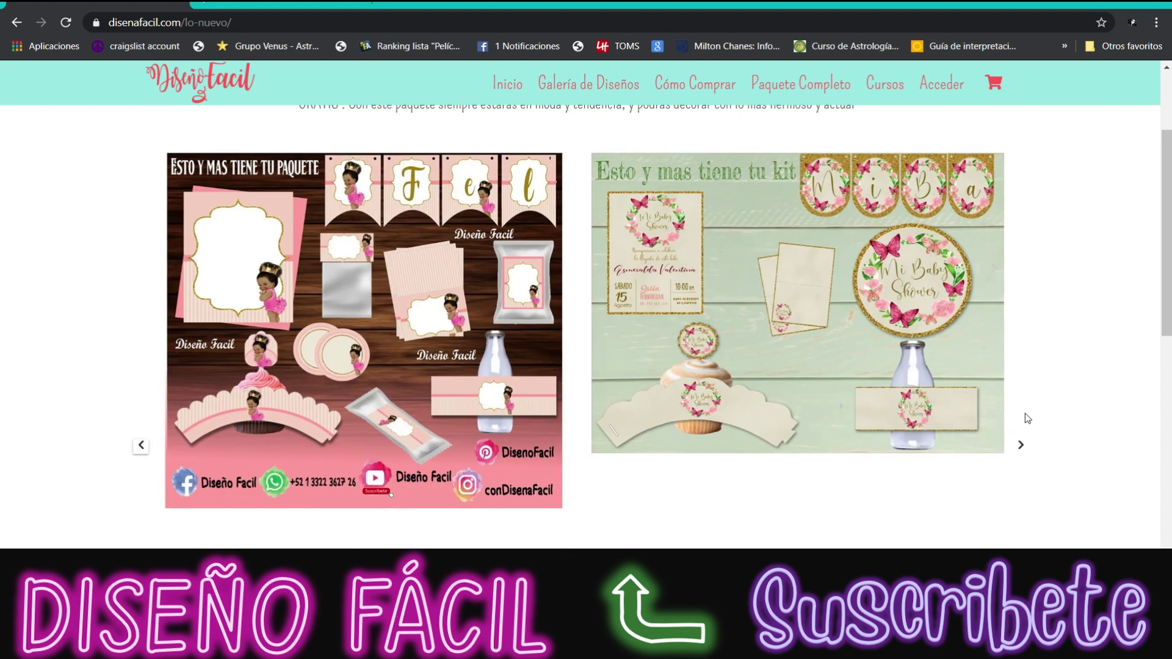
left_click(1017, 449)
left_click(1018, 449)
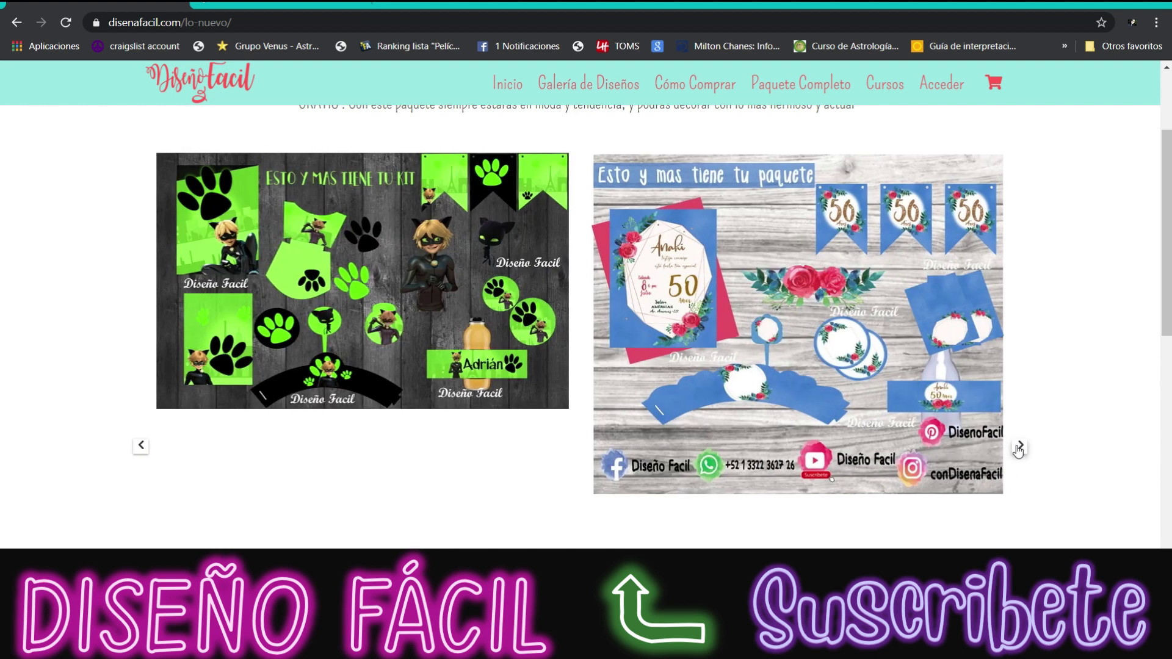
left_click(1018, 448)
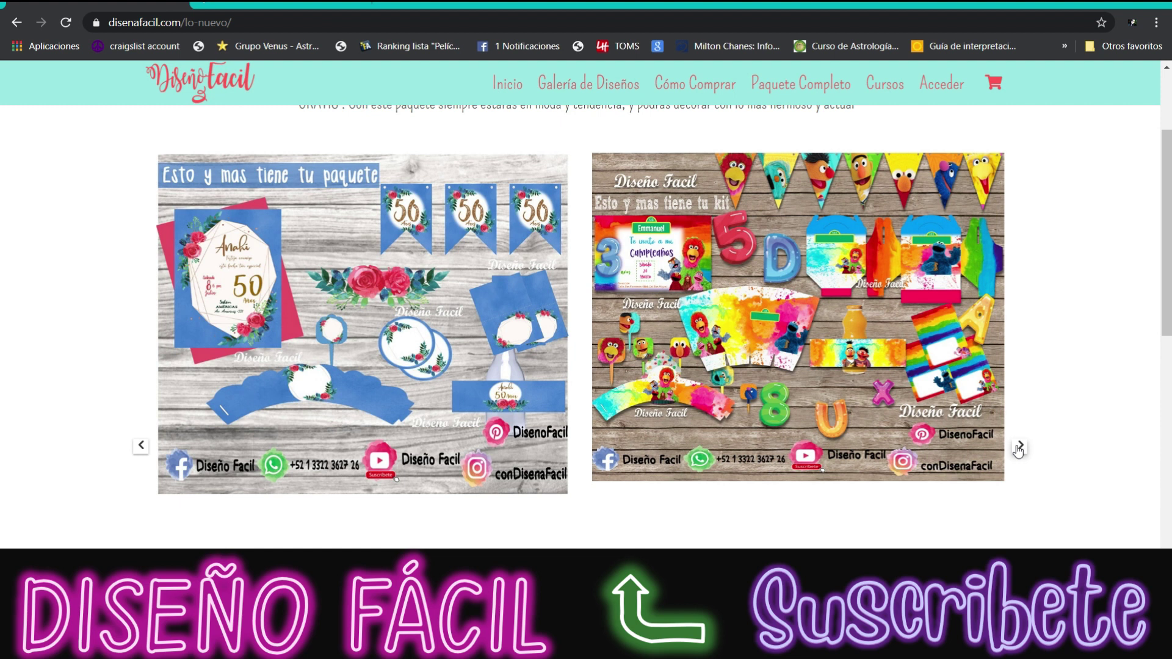
left_click(1017, 449)
left_click(1017, 449)
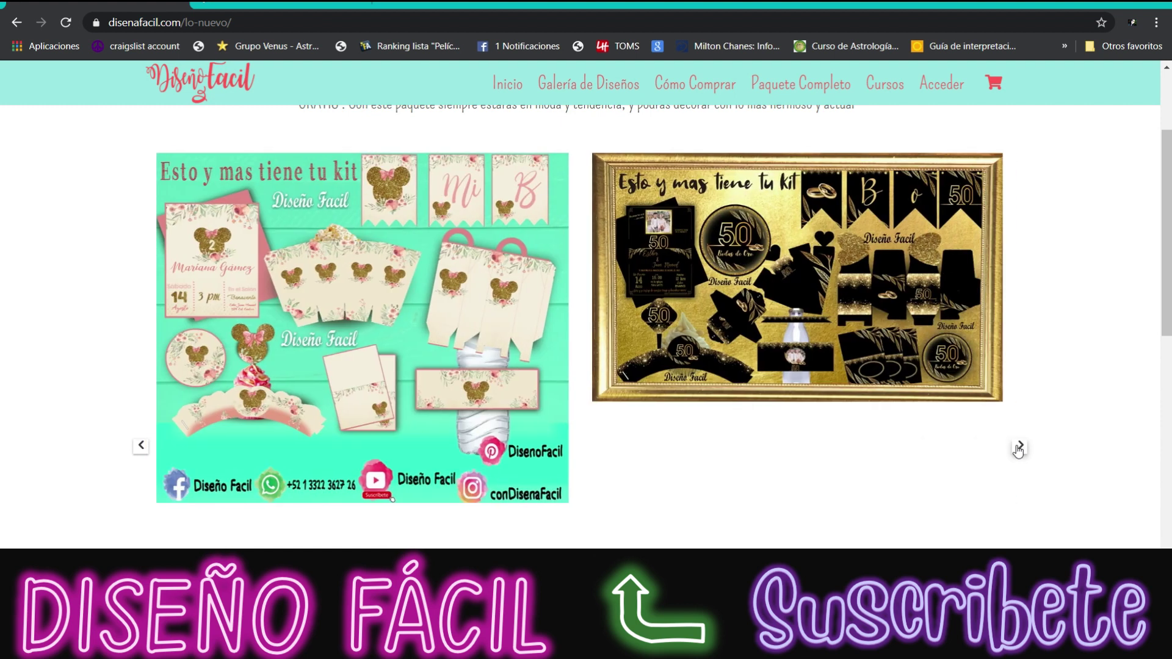
key("ctrl+Tab")
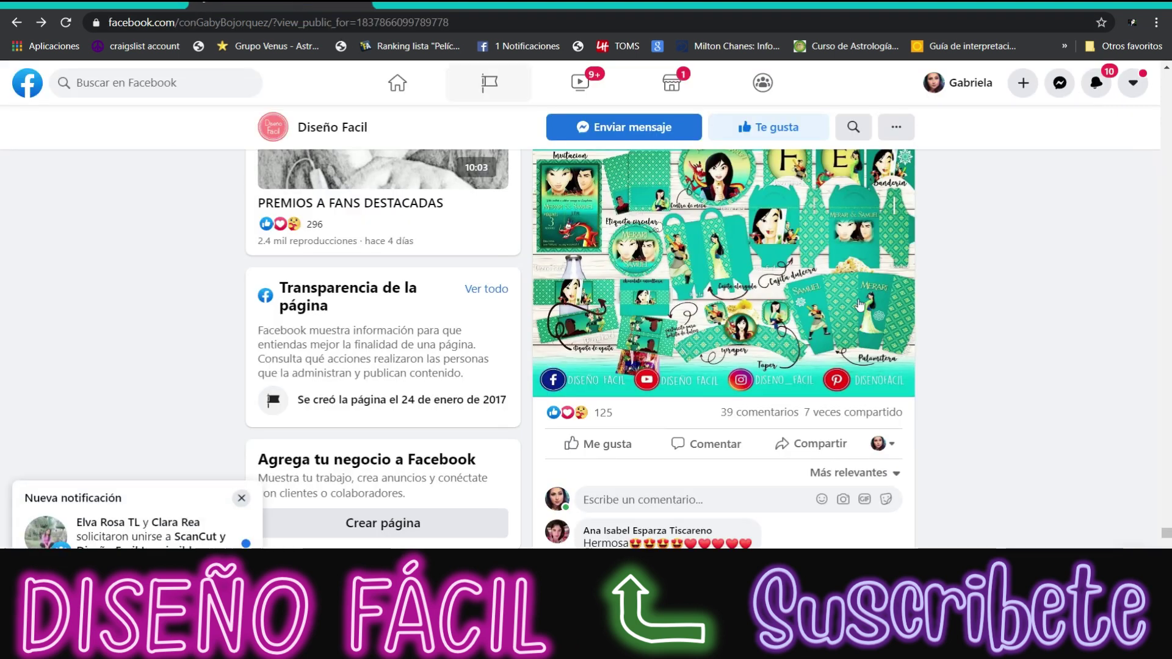
- Scroll through the Diseño Facil recent posts, then switch to the PowerPoint 'Creativa PRECIOSA' neon slide
scroll(976, 305, "down", 5)
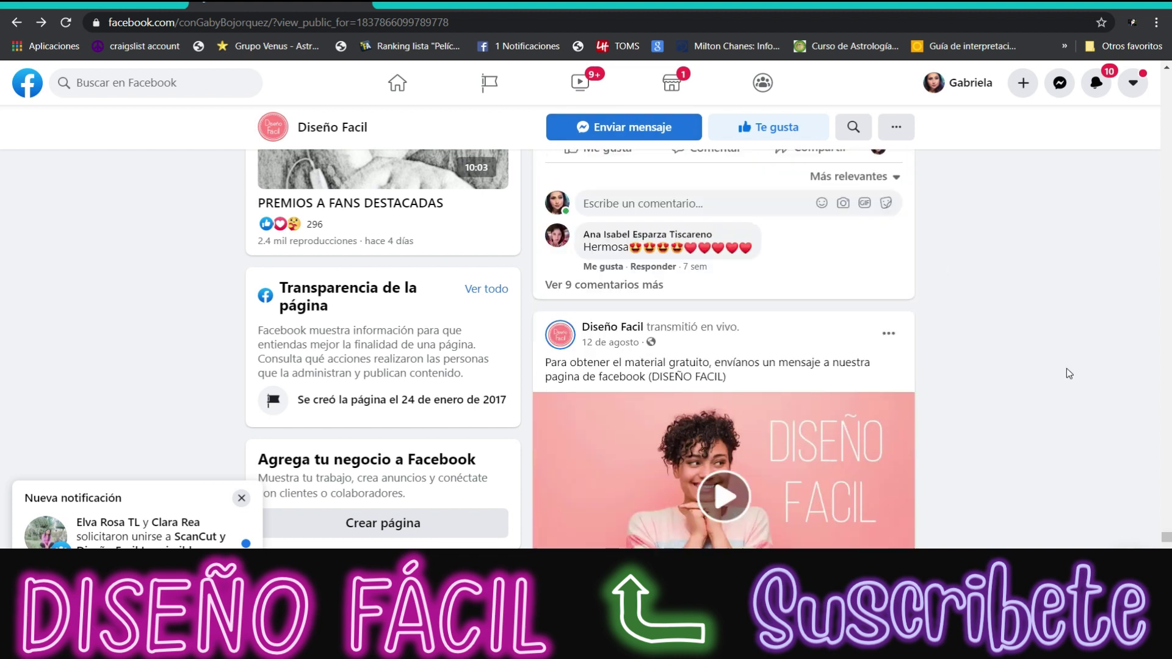
scroll(1068, 373, "down", 5)
scroll(1068, 372, "down", 3)
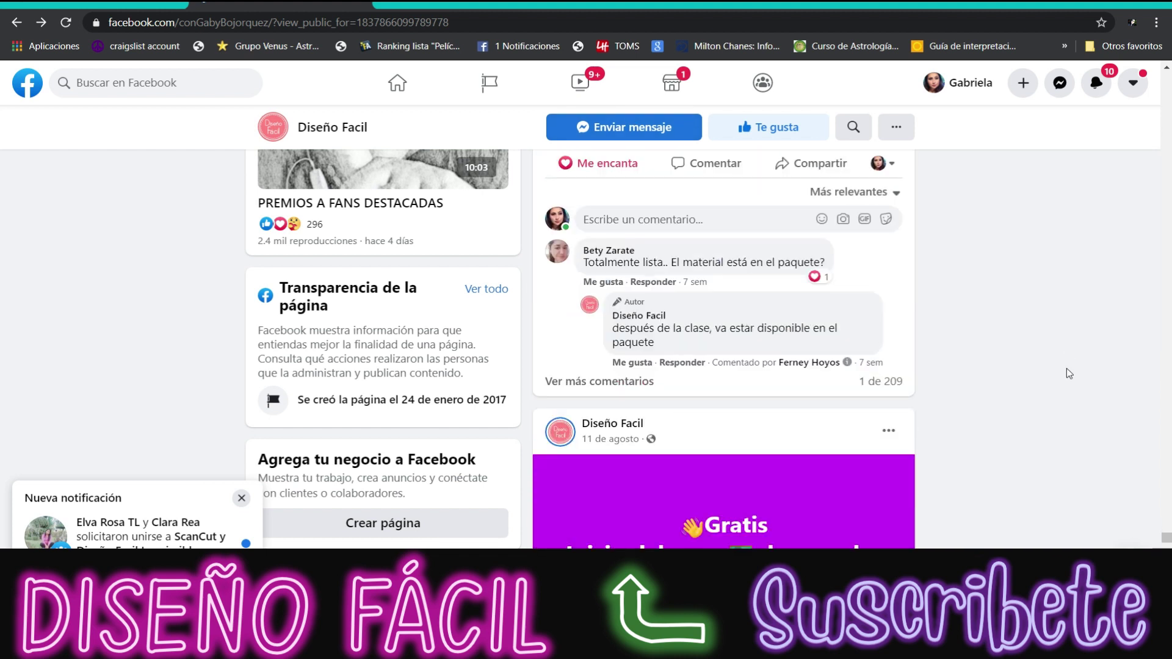
scroll(1069, 373, "down", 5)
scroll(1068, 373, "down", 5)
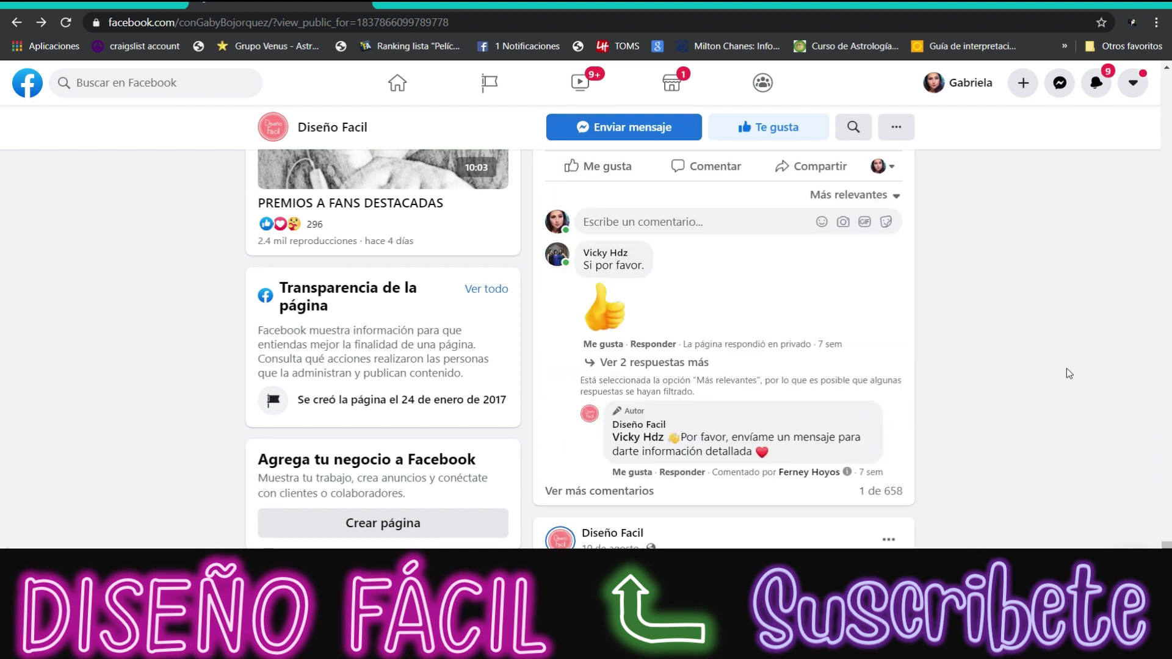
scroll(1068, 372, "down", 5)
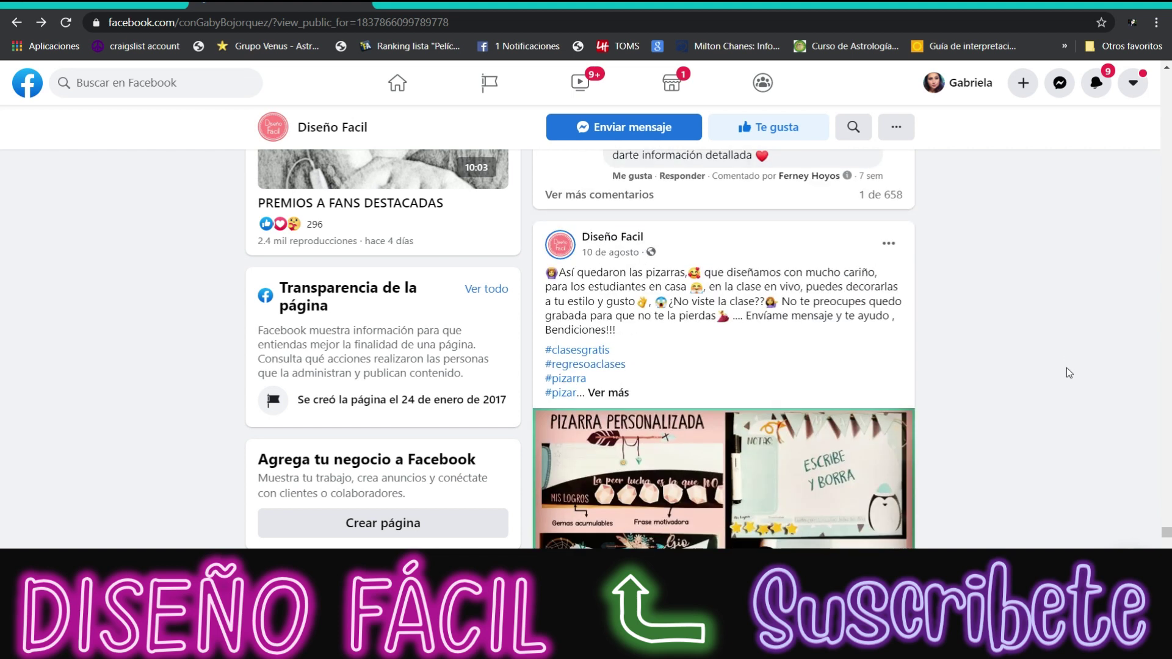
scroll(1069, 373, "down", 4)
scroll(1068, 373, "down", 1)
scroll(1069, 373, "down", 3)
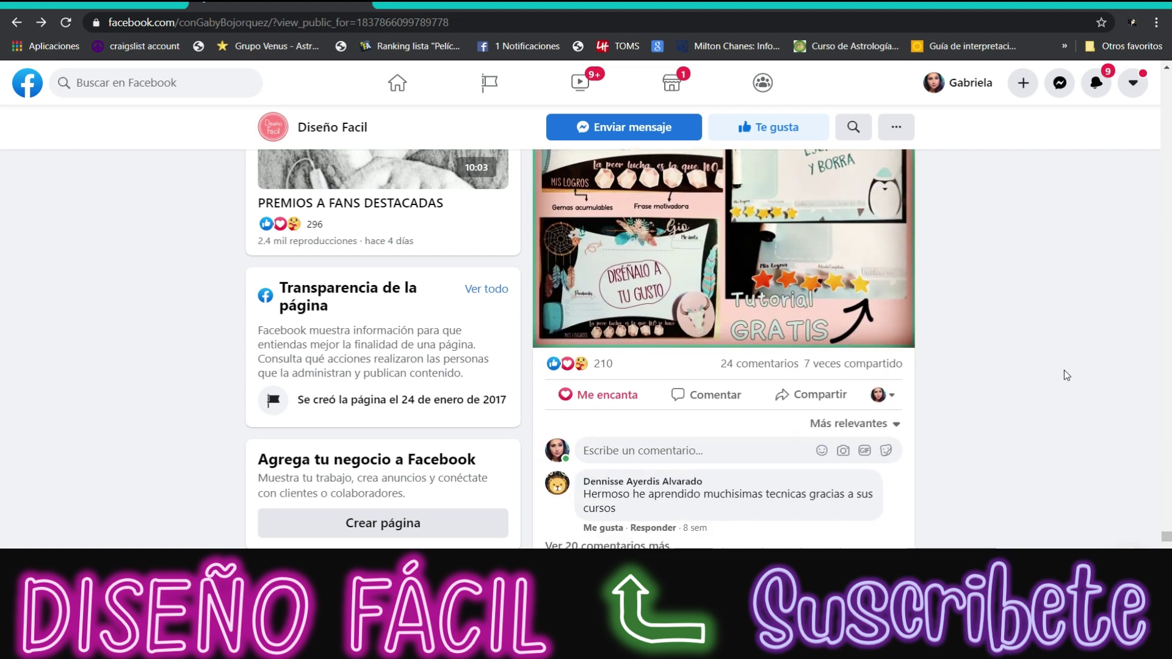
scroll(1065, 365, "down", 4)
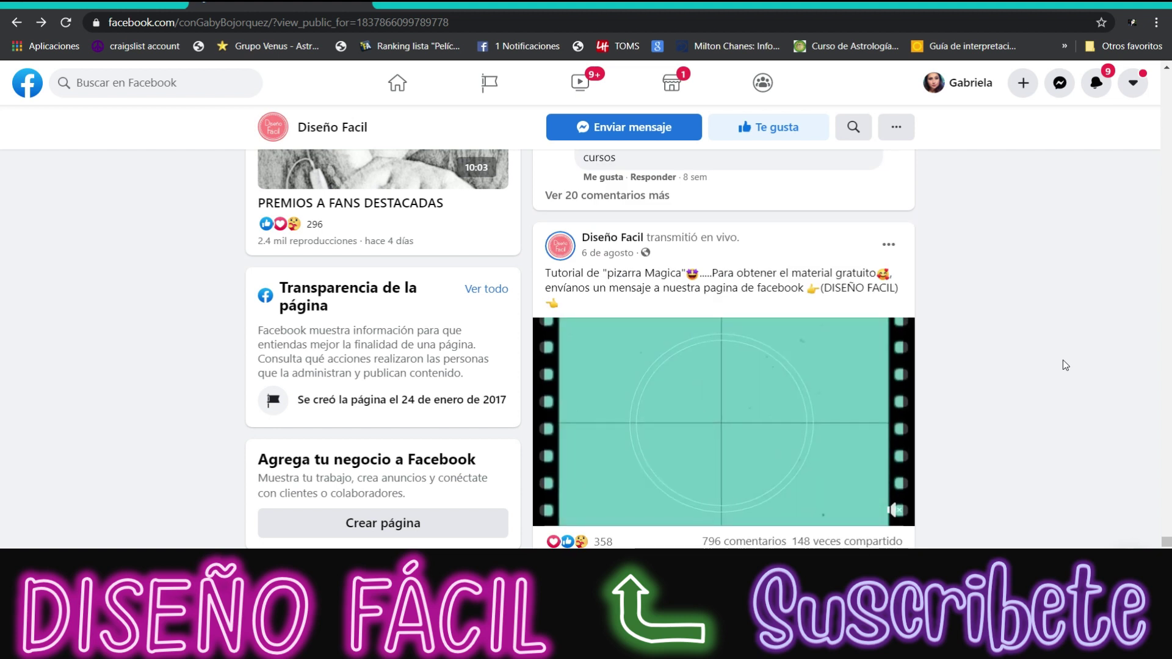
scroll(1065, 365, "down", 3)
scroll(1065, 365, "down", 2)
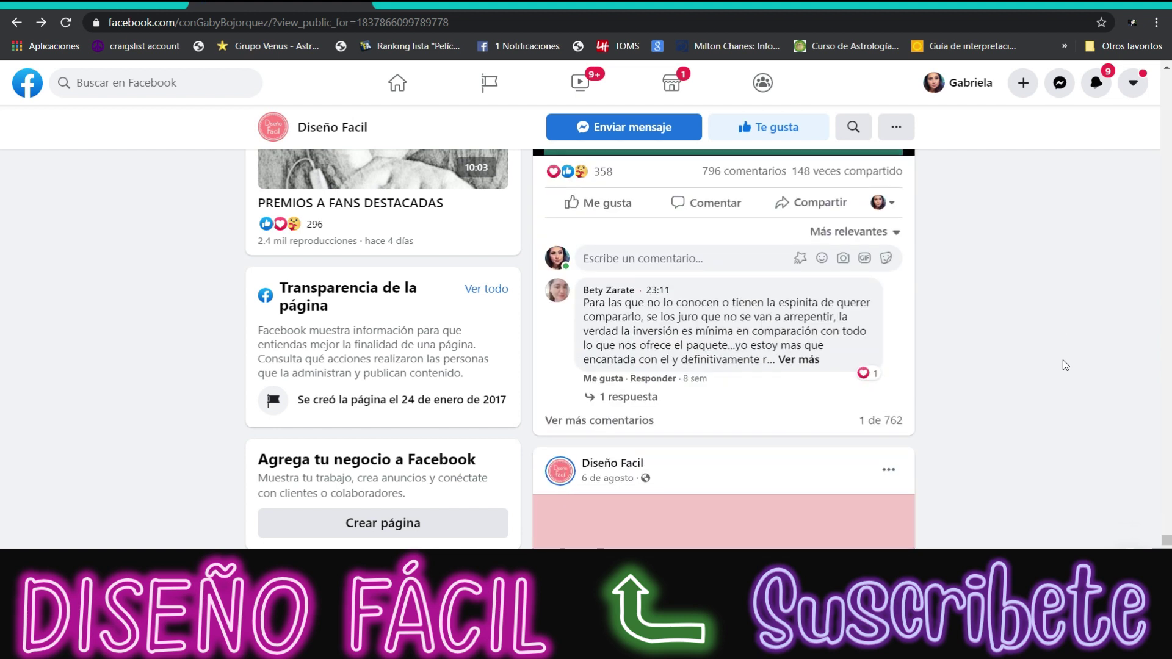
scroll(1065, 365, "down", 5)
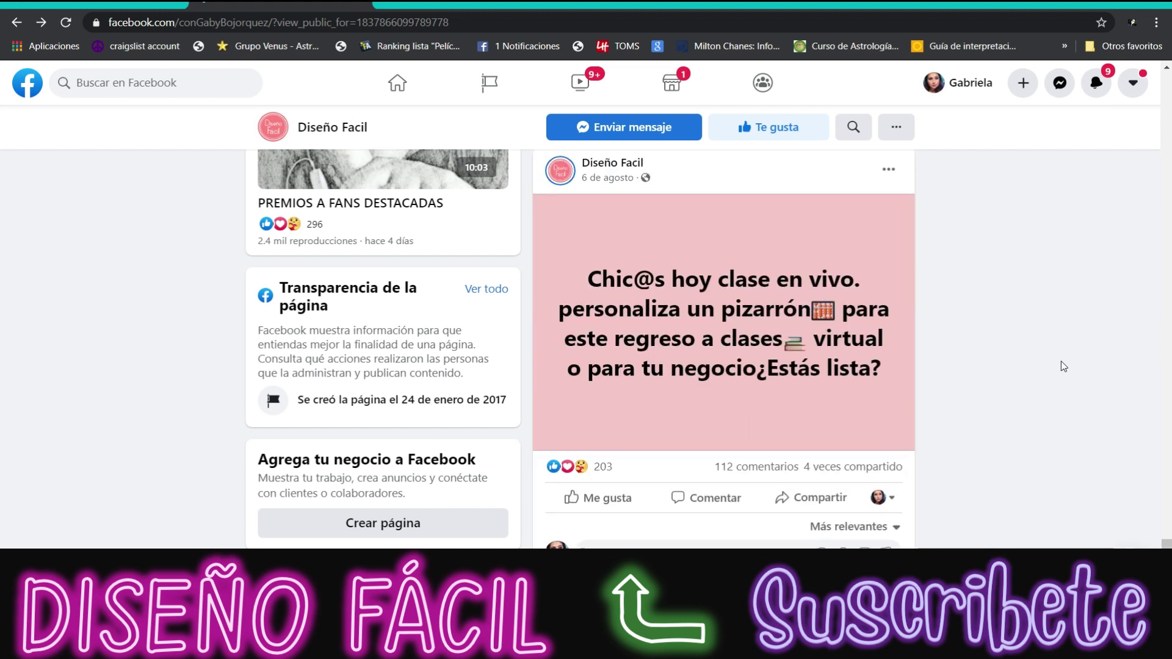
scroll(1064, 365, "down", 2)
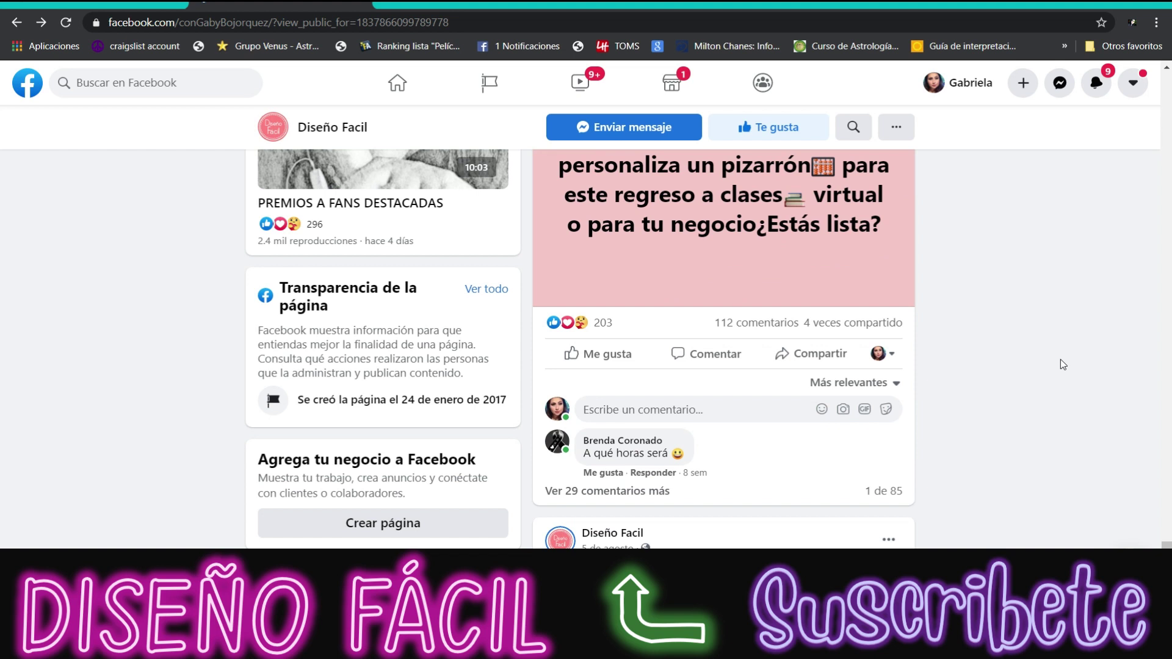
scroll(1063, 365, "down", 5)
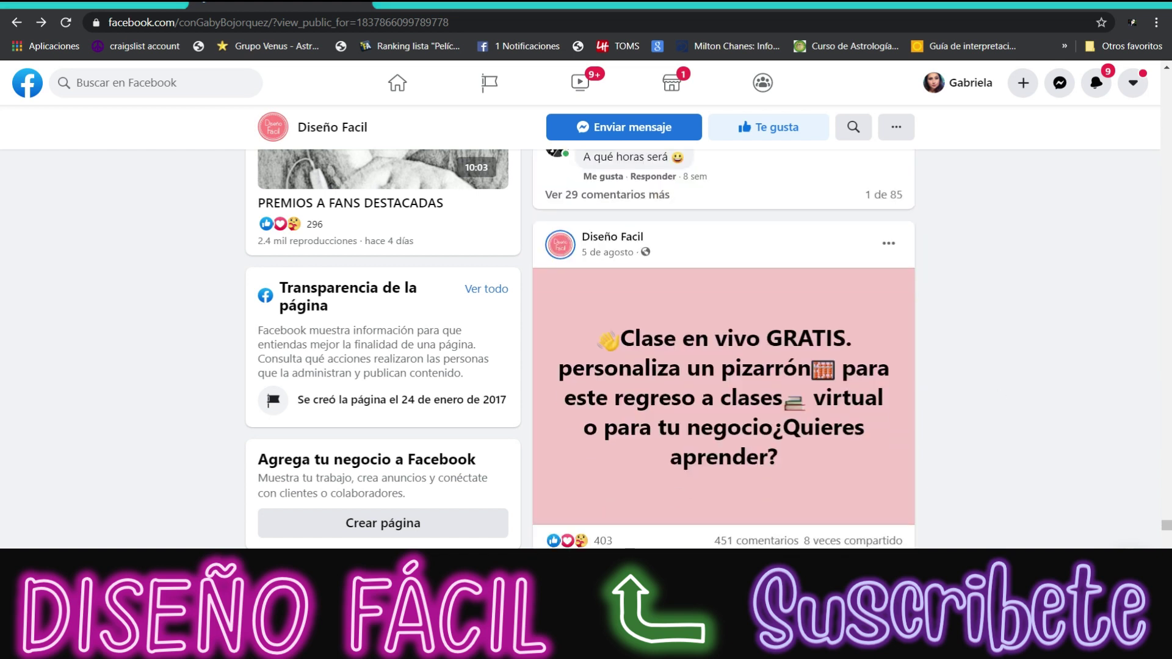
left_click(613, 518)
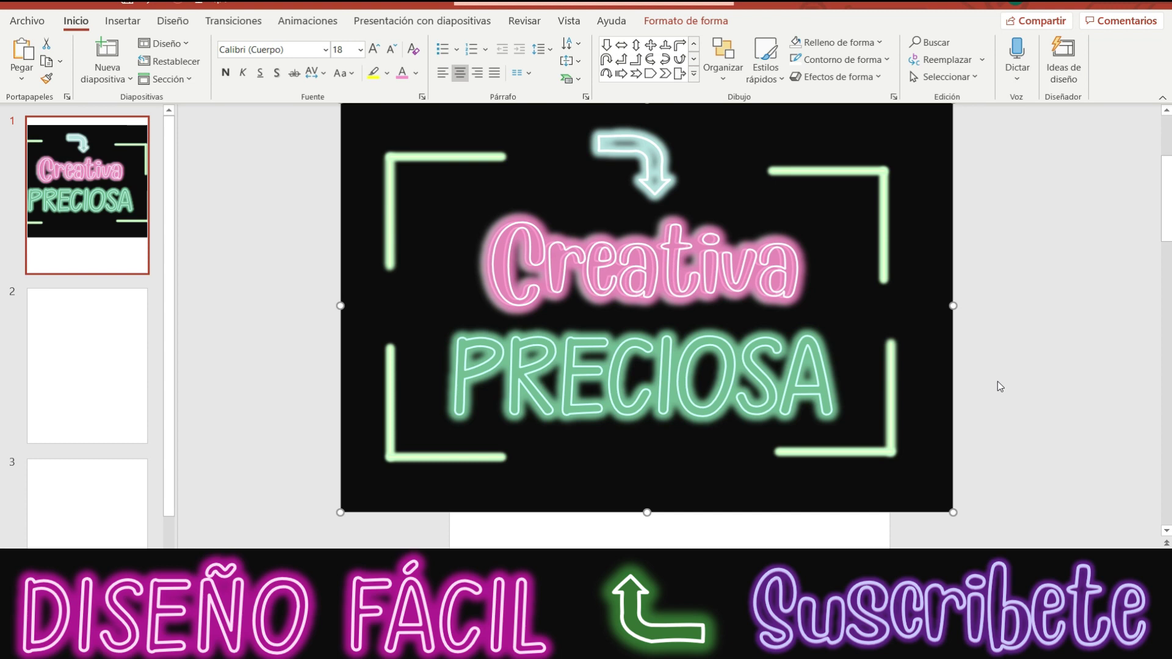